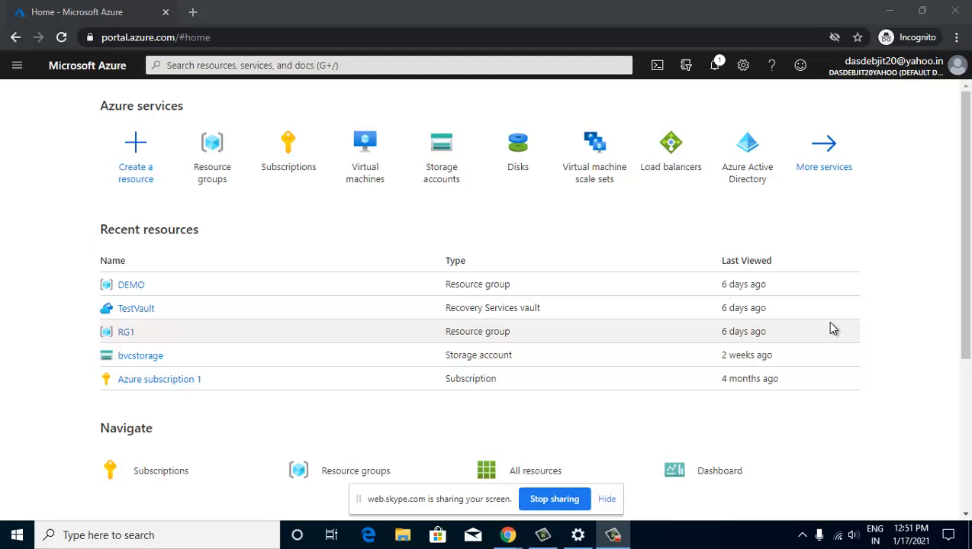
- Open VM1 from the Virtual machines list to view its Overview page
{"action": "left_click", "coordinate": [363, 175]}
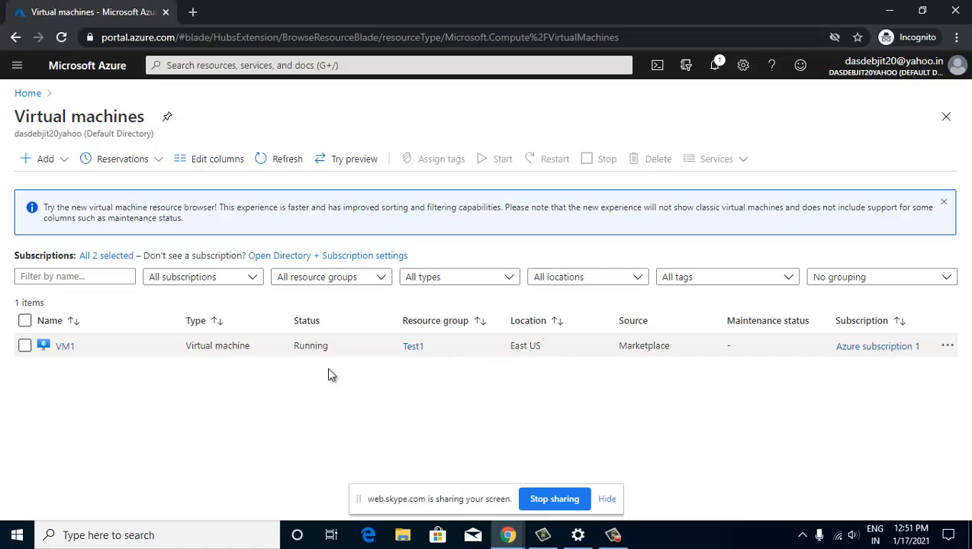
{"action": "left_click", "coordinate": [67, 347]}
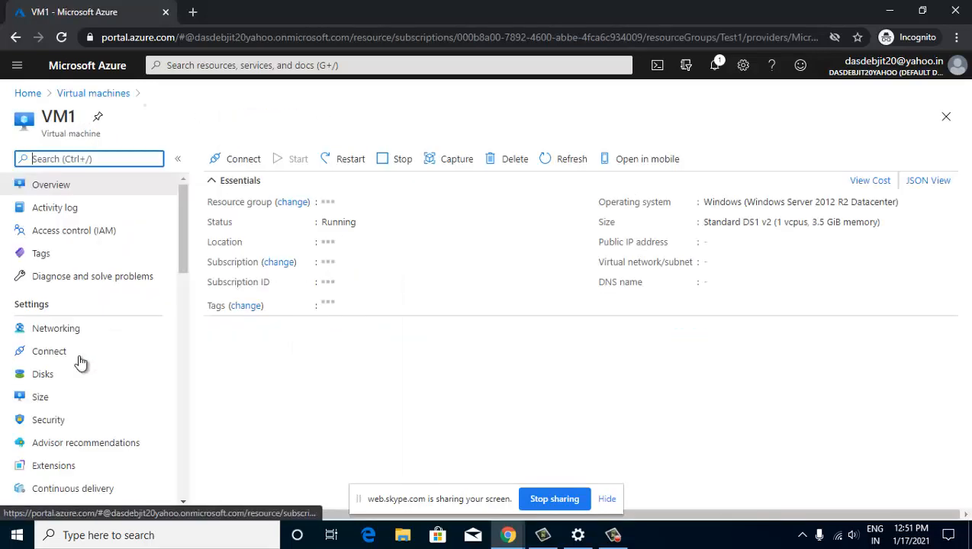
- On VM1's Disks page, add a new 4 GiB Premium SSD data disk row at LUN 0
{"action": "left_click", "coordinate": [39, 374]}
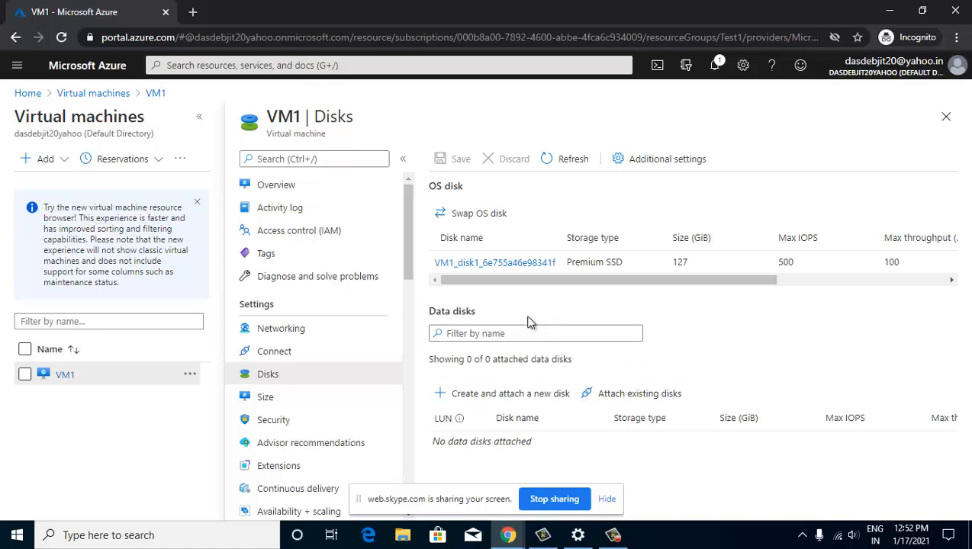
{"action": "left_click", "coordinate": [490, 402]}
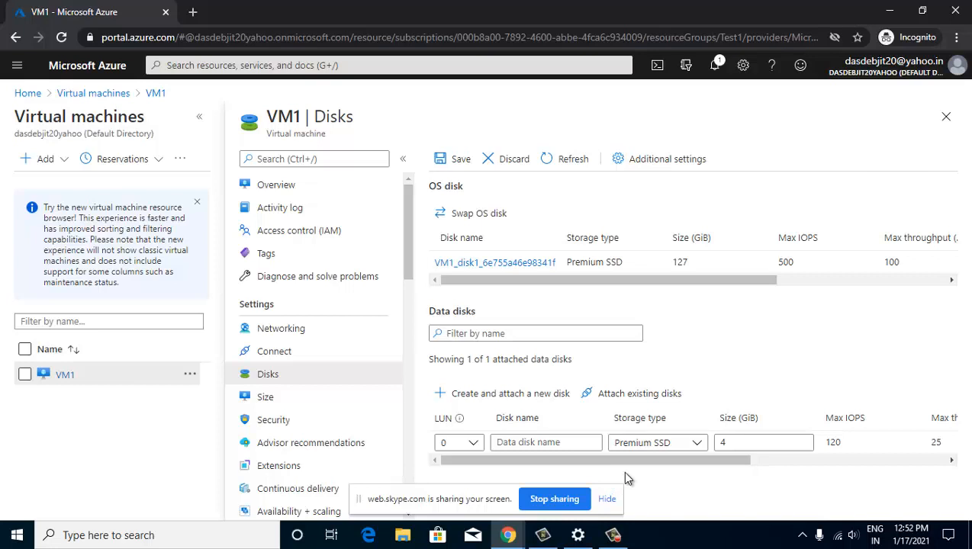
- Mute one participant's microphone in the Skype call, then switch back to the Azure portal
{"action": "mouse_move", "coordinate": [519, 534]}
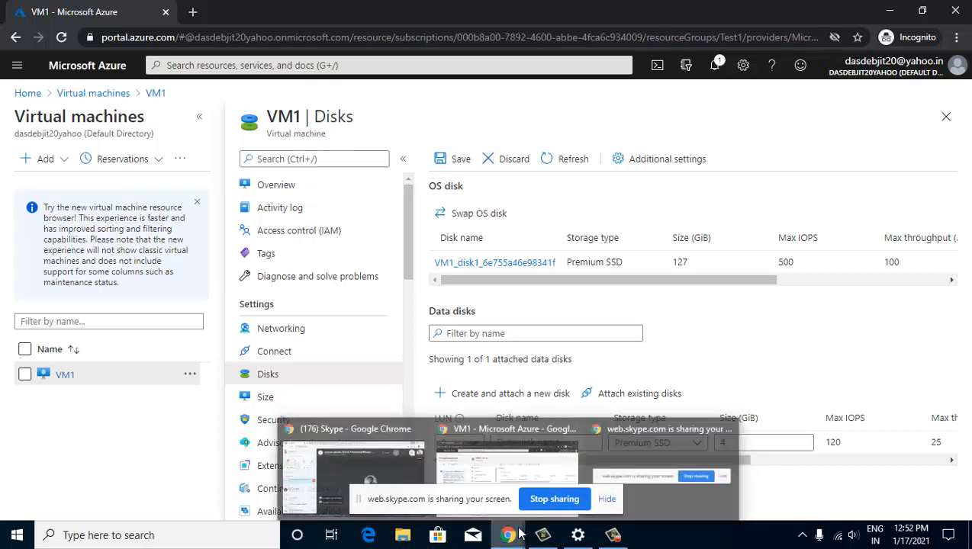
{"action": "left_click", "coordinate": [352, 461]}
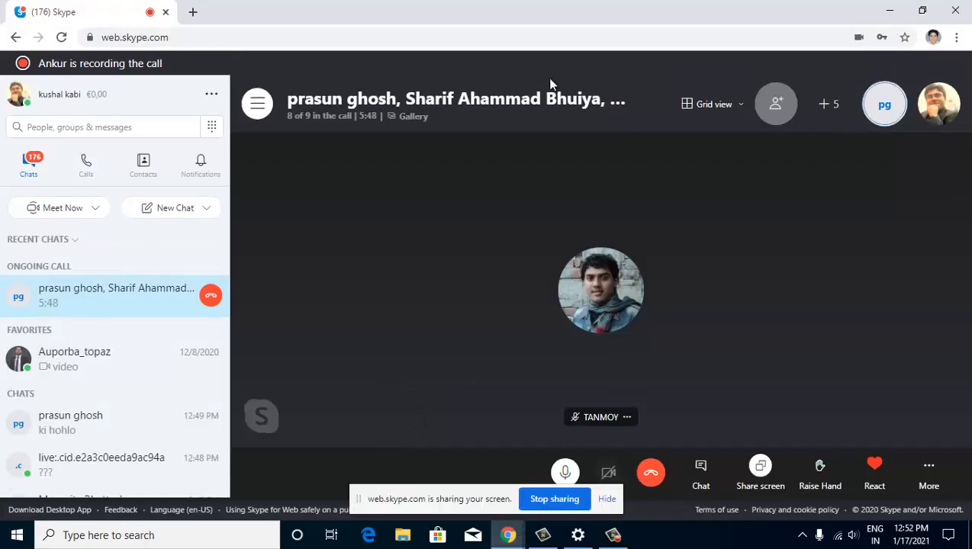
{"action": "left_click", "coordinate": [504, 102]}
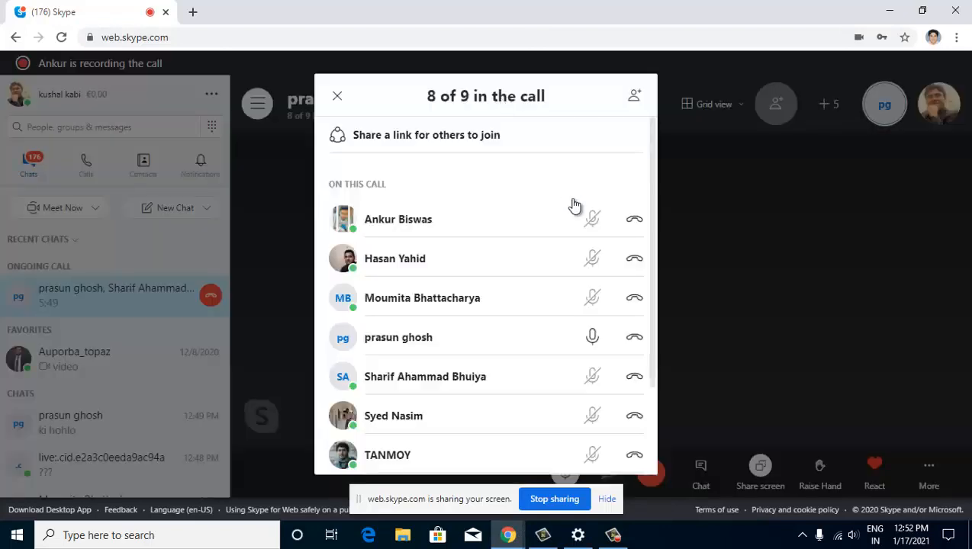
{"action": "left_click", "coordinate": [592, 337]}
{"action": "key", "text": "alt+Tab"}
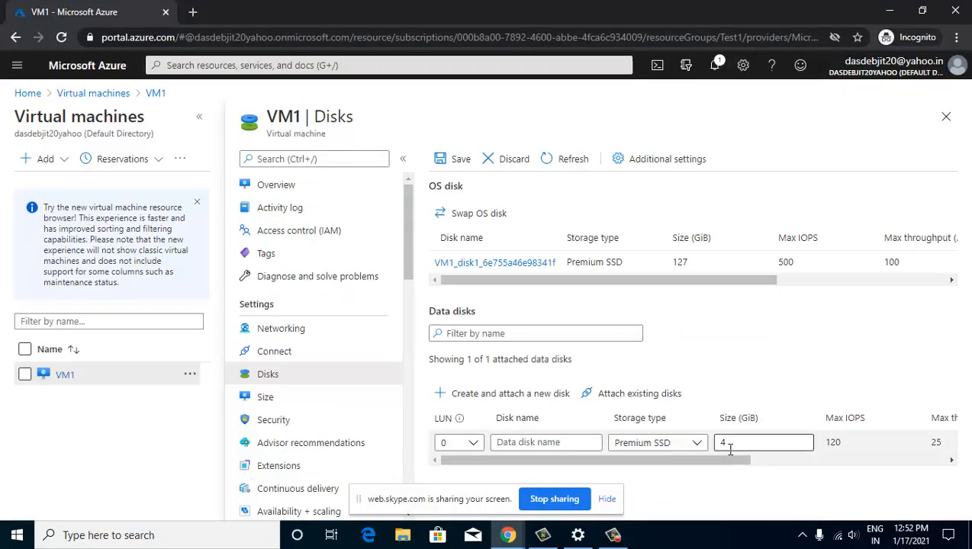
- Name the new data disk 'disktest', save it, and return to VM1's Overview
{"action": "left_click_drag", "start_coordinate": [746, 461], "coordinate": [668, 456]}
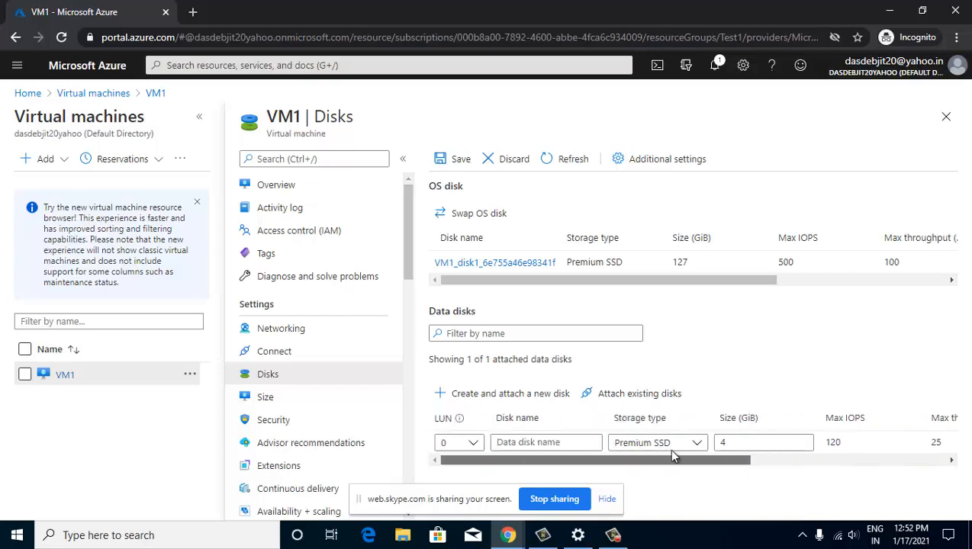
{"action": "left_click", "coordinate": [458, 159]}
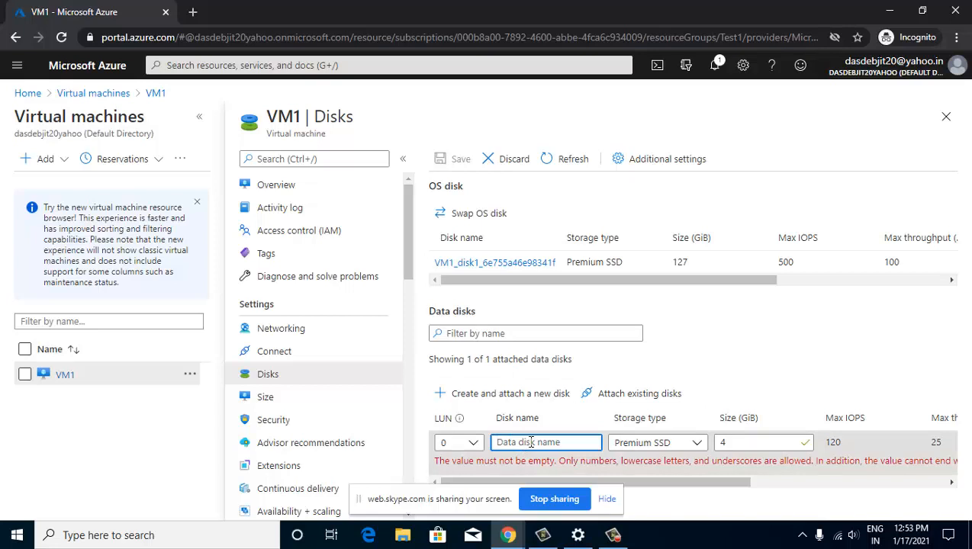
{"action": "type", "text": "disk"}
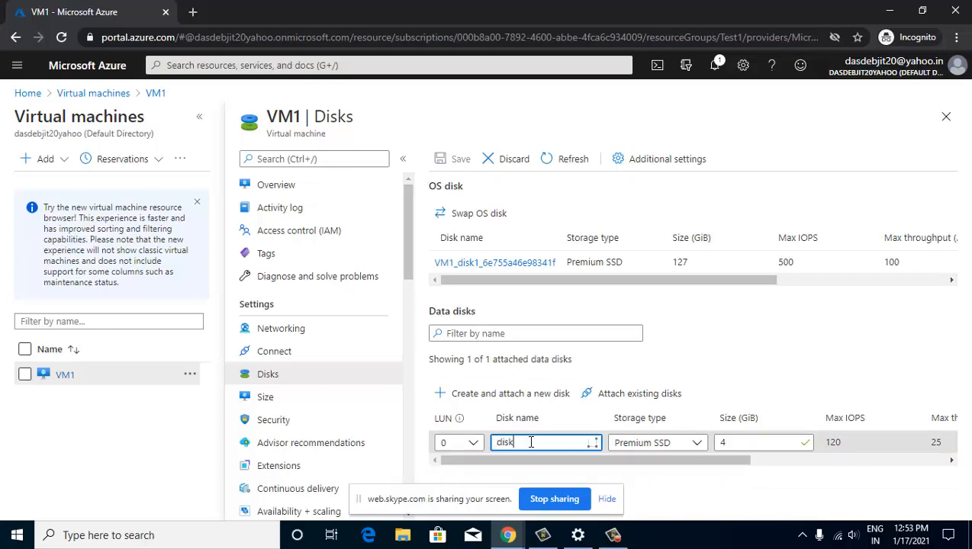
{"action": "type", "text": "test"}
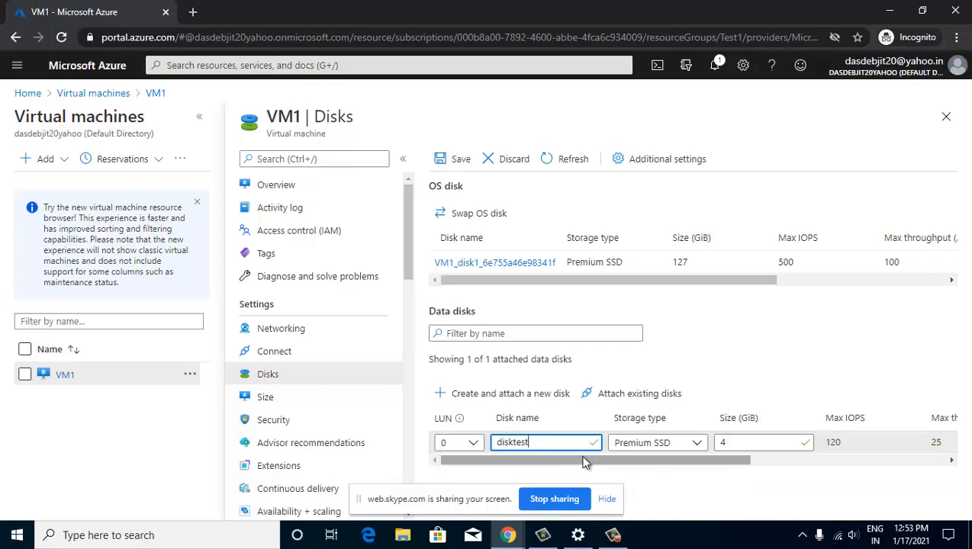
{"action": "left_click", "coordinate": [455, 161]}
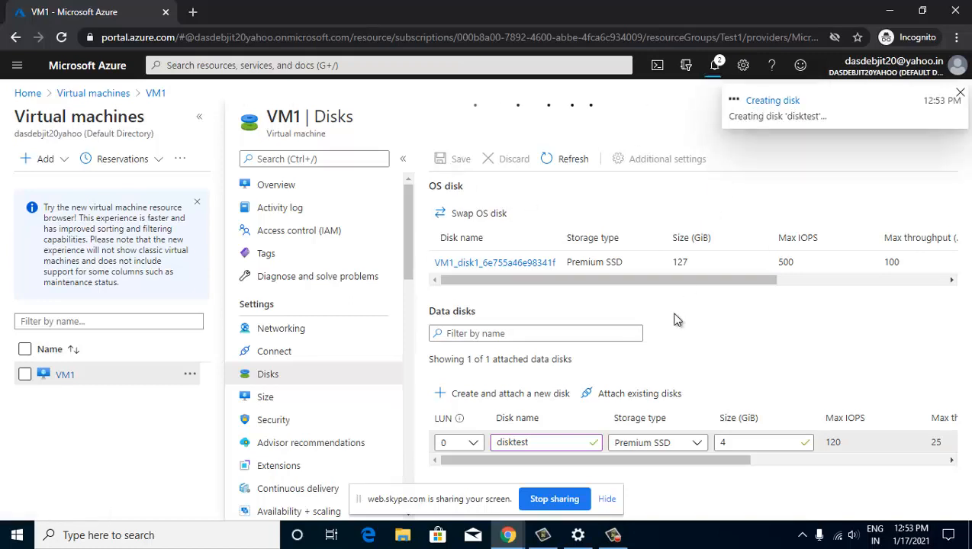
{"action": "left_click", "coordinate": [321, 188]}
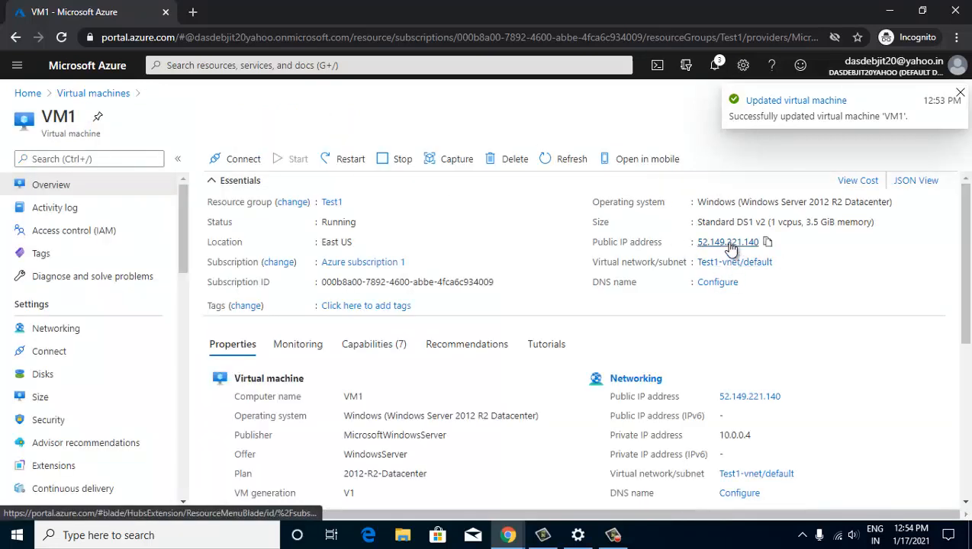
- Copy VM1's public IP 52.149.221.140 and connect to it in Remote Desktop Connection
{"action": "left_click", "coordinate": [758, 249]}
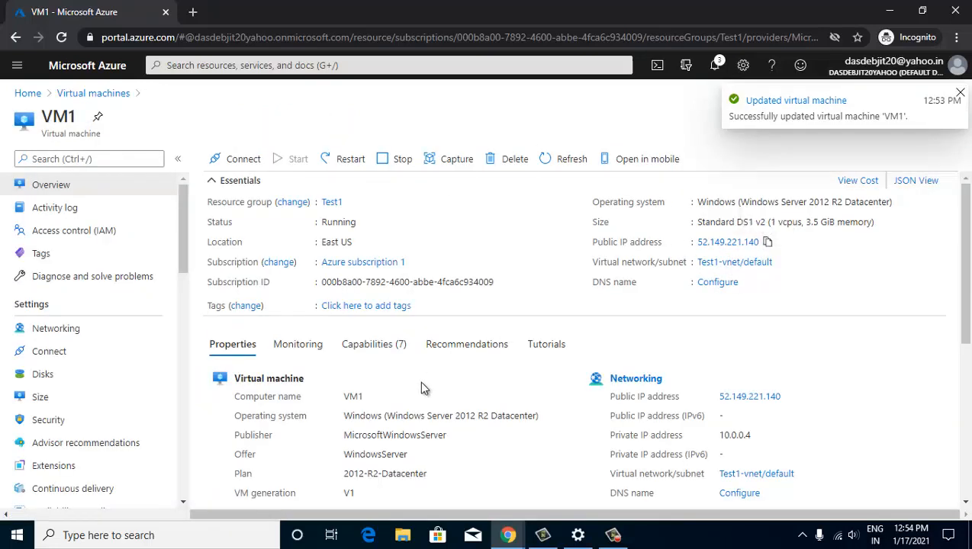
{"action": "left_click", "coordinate": [260, 537]}
{"action": "type", "text": "rem"}
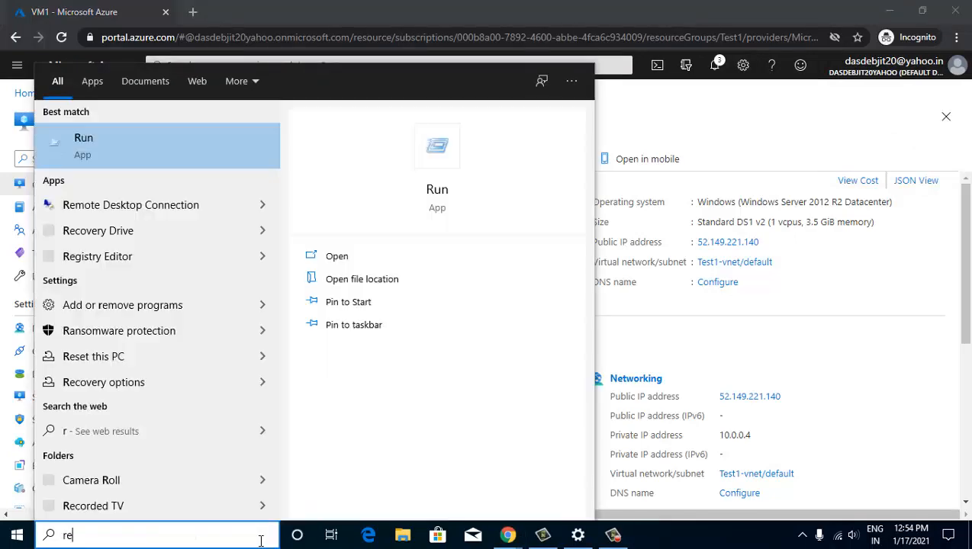
{"action": "left_click", "coordinate": [230, 145]}
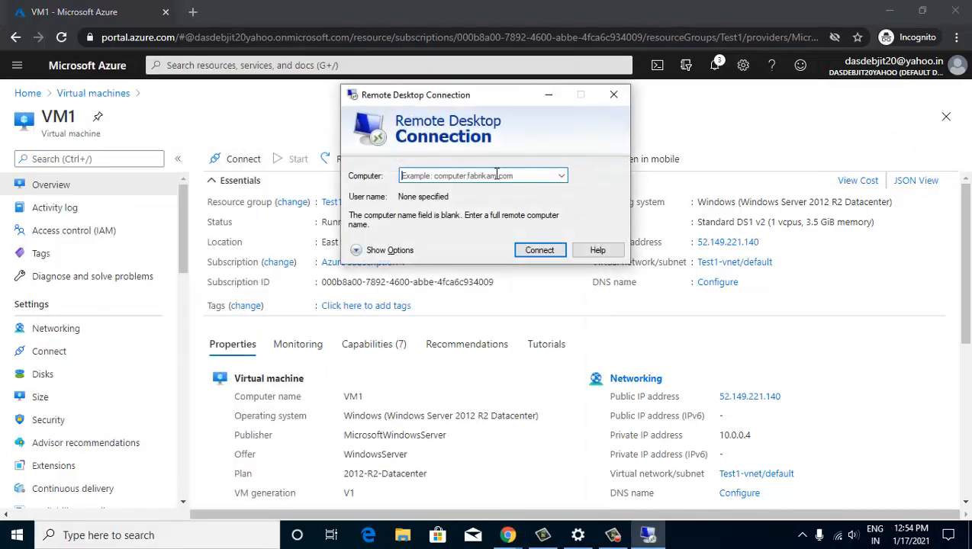
{"action": "key", "text": "ctrl+v"}
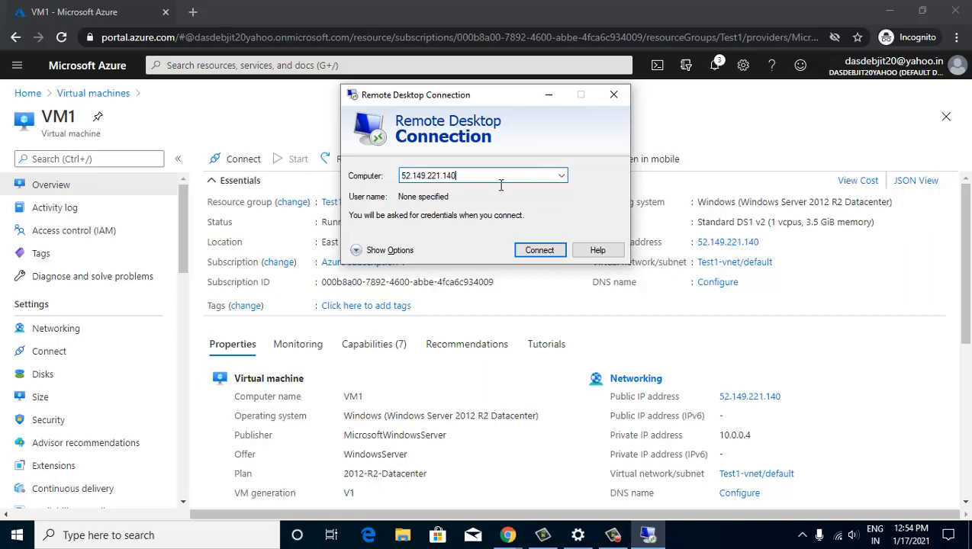
{"action": "left_click", "coordinate": [547, 252]}
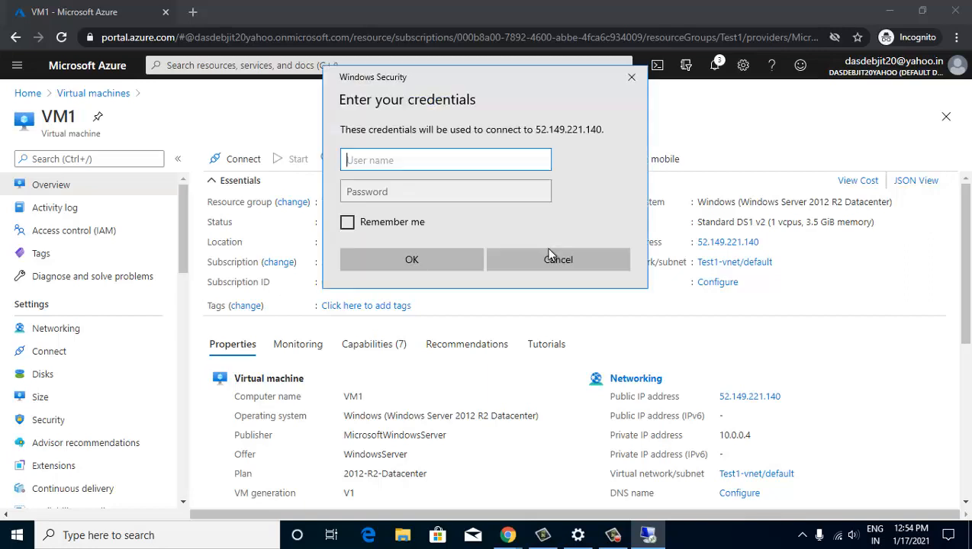
- Sign in with the admin username and password and accept the certificate warning
{"action": "type", "text": "kushal"}
{"action": "key", "text": "Tab"}
{"action": "type", "text": "••••••"}
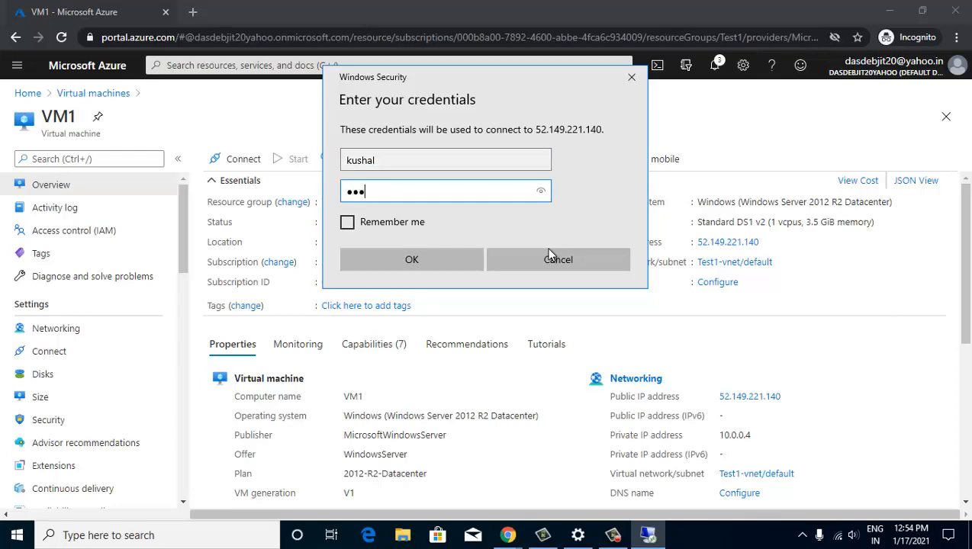
{"action": "type", "text": "••••••"}
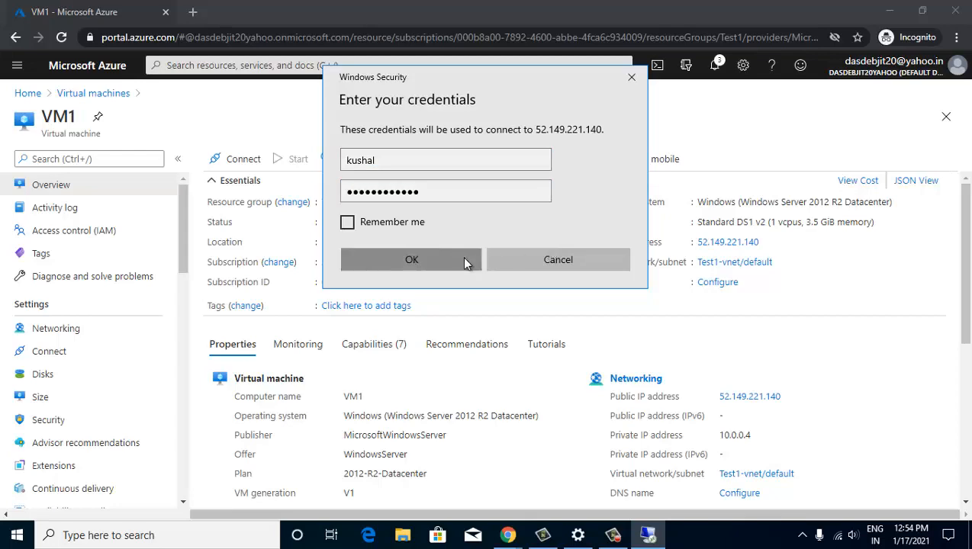
{"action": "left_click", "coordinate": [476, 259]}
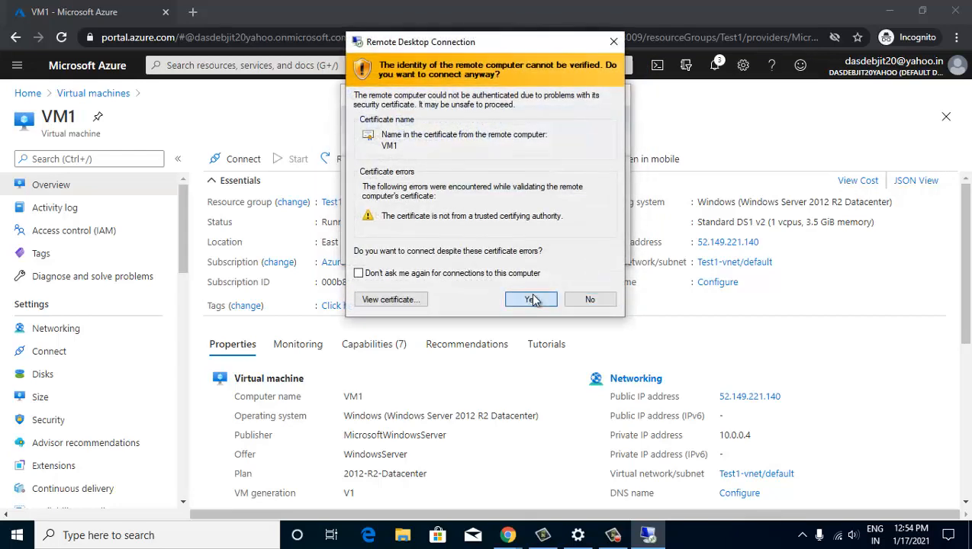
{"action": "left_click", "coordinate": [531, 299]}
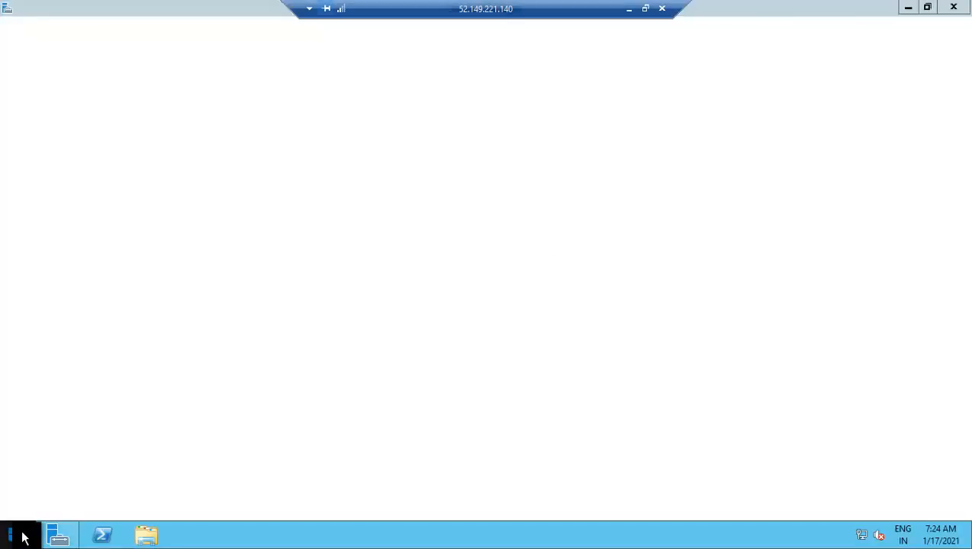
- Open Disk Management and initialize Disk 2 with MBR partitioning
{"action": "right_click", "coordinate": [22, 533]}
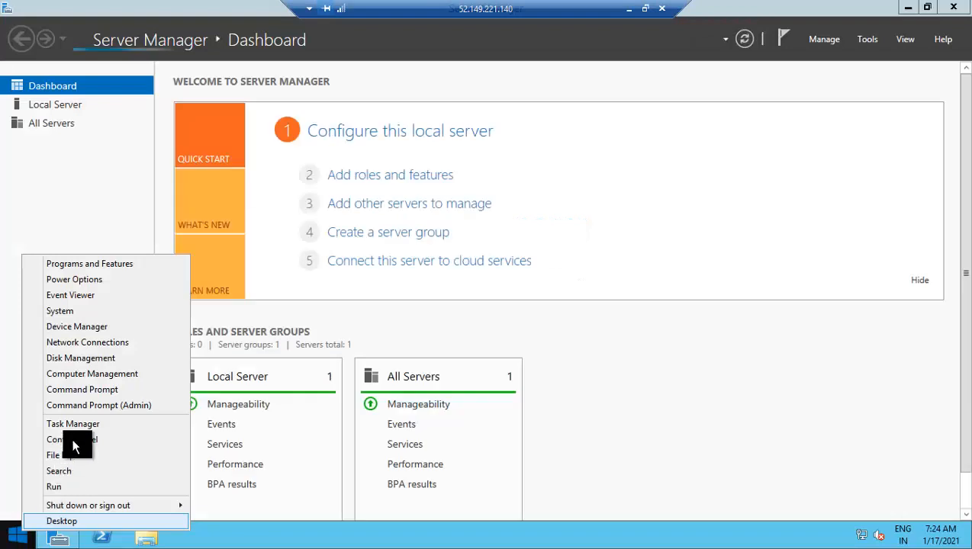
{"action": "left_click", "coordinate": [77, 358]}
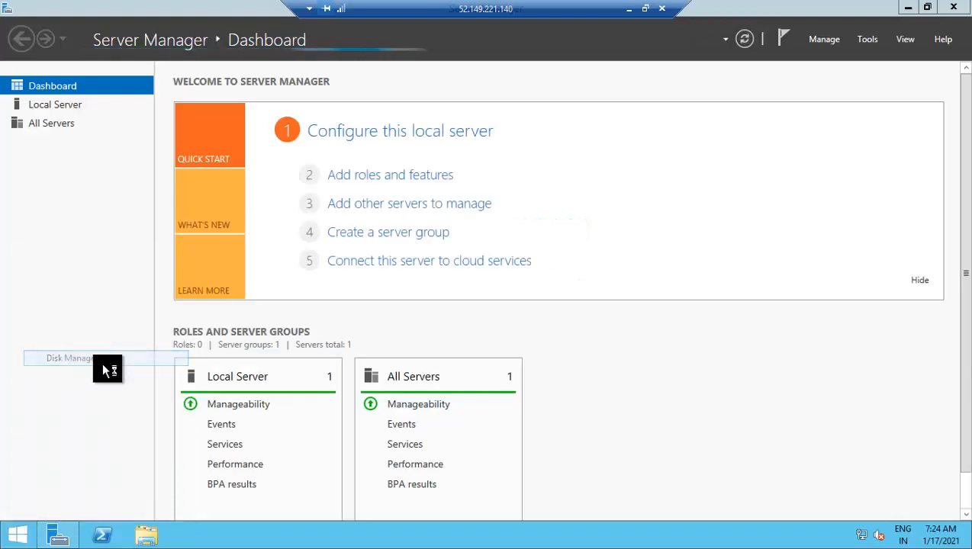
{"action": "left_click", "coordinate": [907, 13]}
{"action": "left_click", "coordinate": [907, 14]}
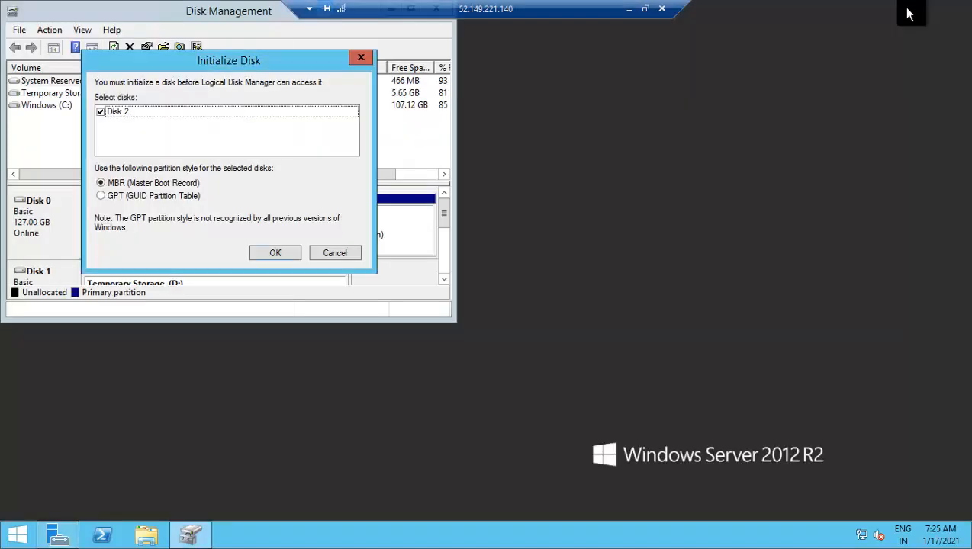
{"action": "left_click", "coordinate": [284, 254]}
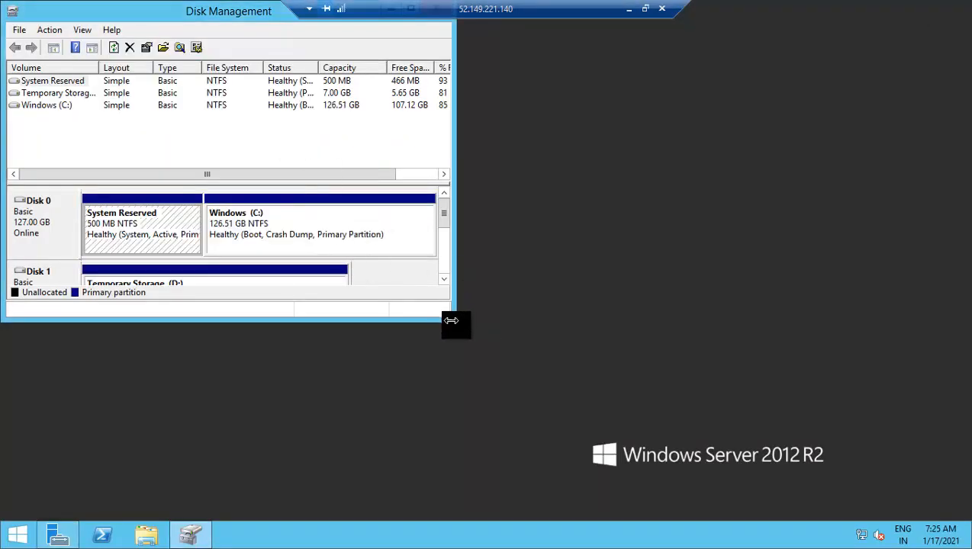
- Create a simple volume F: on Disk 2's unallocated space using the wizard defaults
{"action": "left_click_drag", "start_coordinate": [569, 400], "coordinate": [630, 450]}
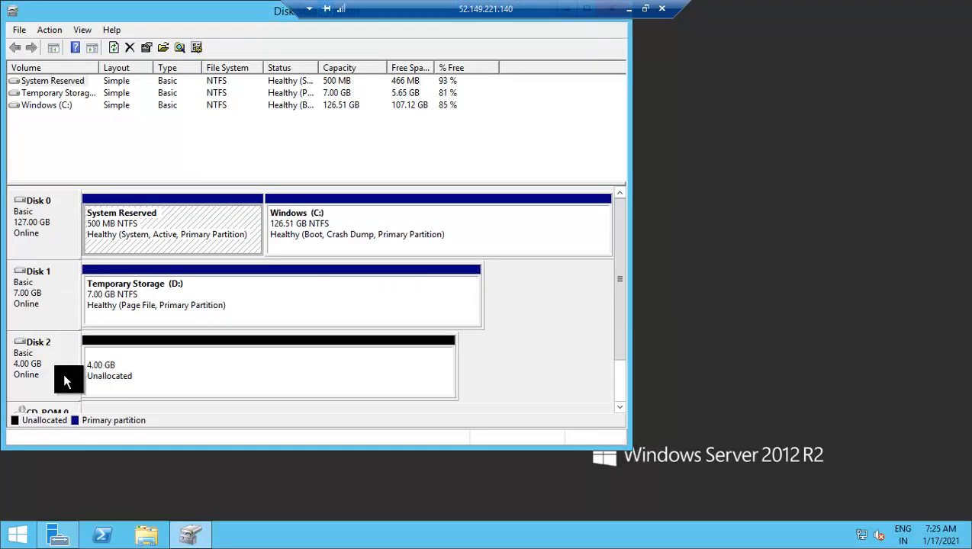
{"action": "right_click", "coordinate": [170, 374]}
{"action": "left_click", "coordinate": [197, 379]}
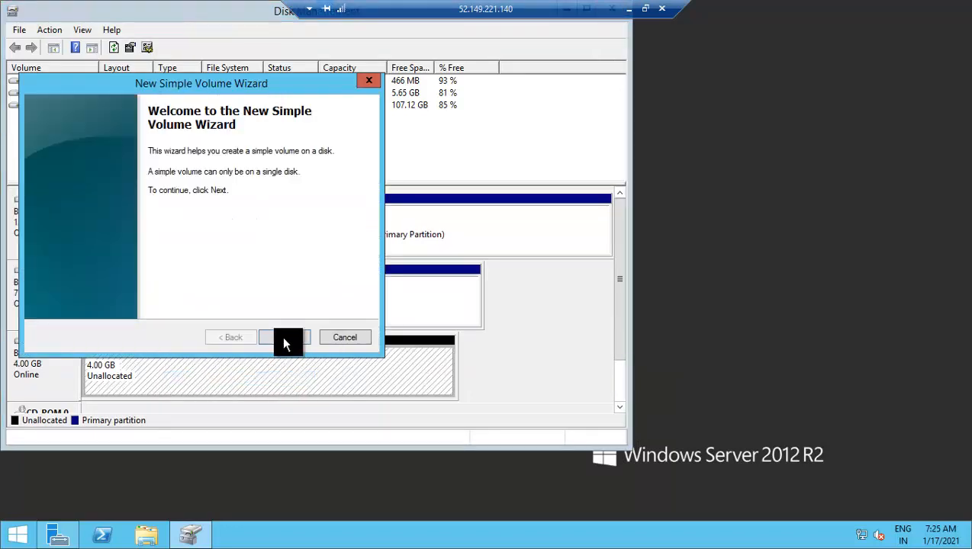
{"action": "left_click", "coordinate": [276, 337]}
{"action": "left_click", "coordinate": [276, 337]}
{"action": "left_click", "coordinate": [276, 337]}
{"action": "left_click", "coordinate": [276, 337]}
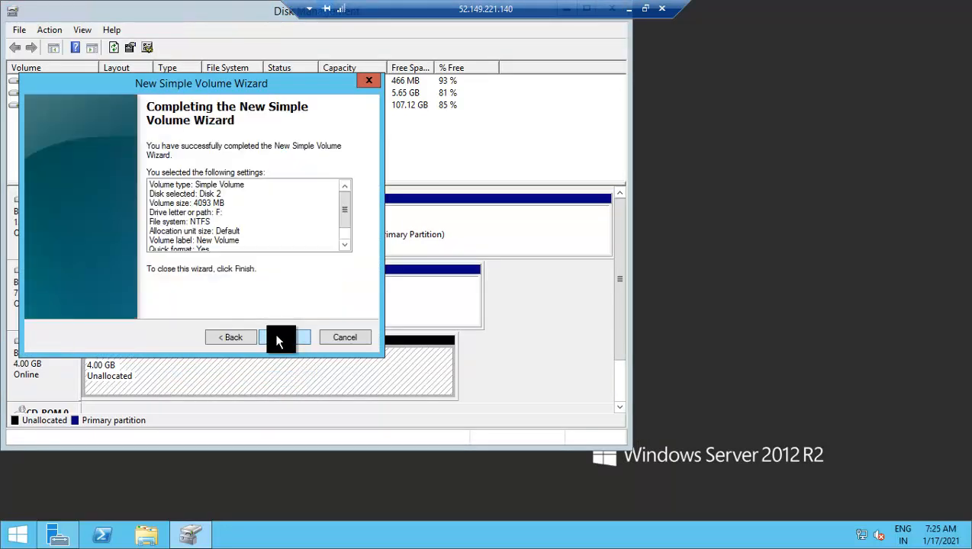
{"action": "left_click", "coordinate": [276, 337]}
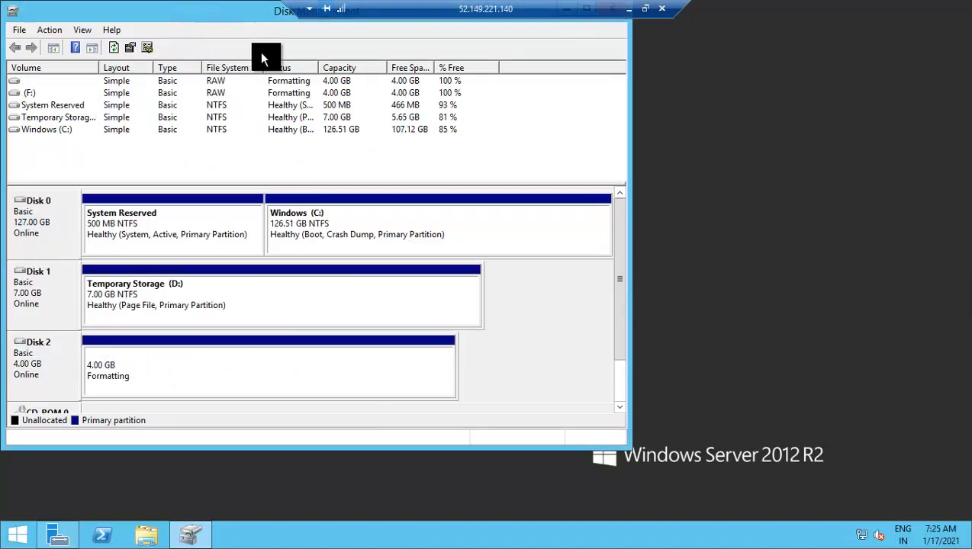
{"action": "left_click_drag", "start_coordinate": [183, 15], "coordinate": [261, 53]}
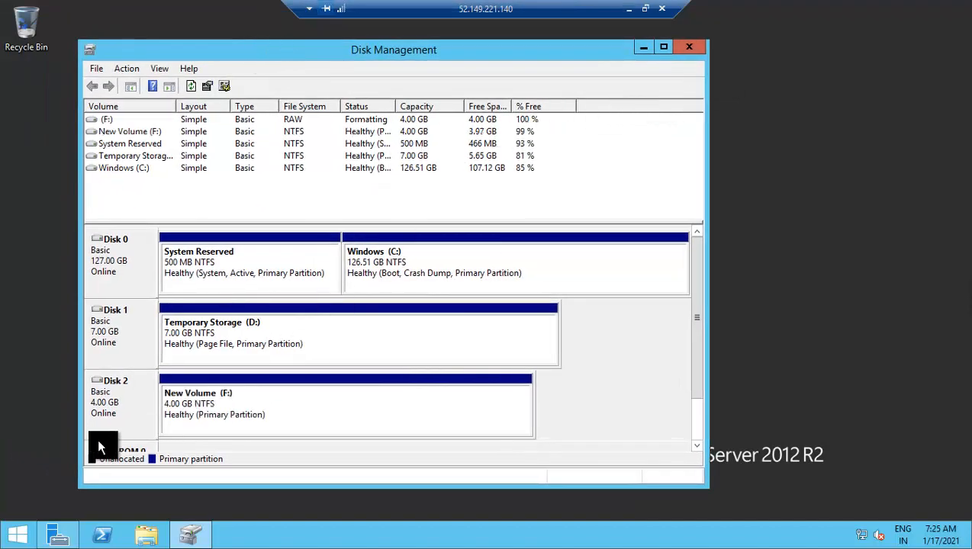
- Close Disk Management and create a 'test data' folder on New Volume (F:)
{"action": "left_click", "coordinate": [689, 51]}
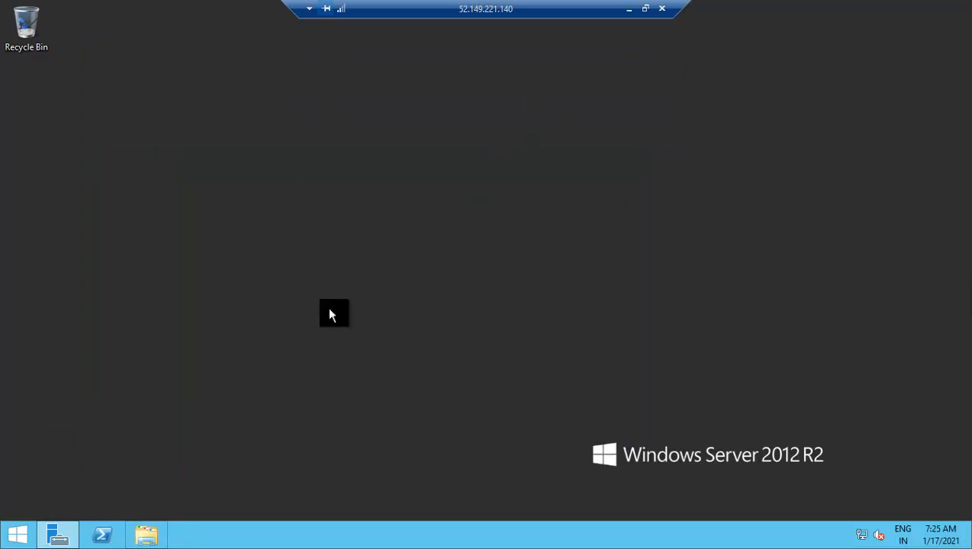
{"action": "left_click", "coordinate": [146, 534]}
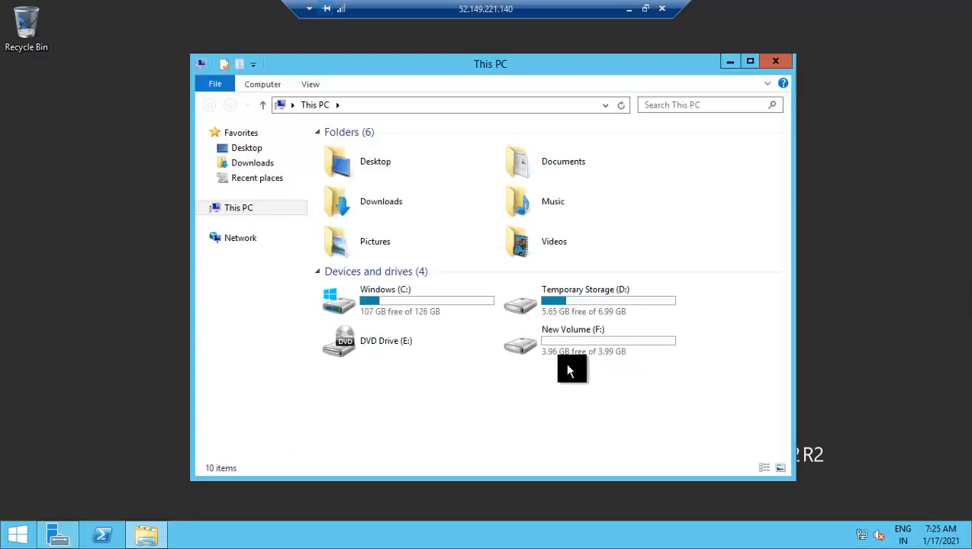
{"action": "double_click", "coordinate": [581, 337]}
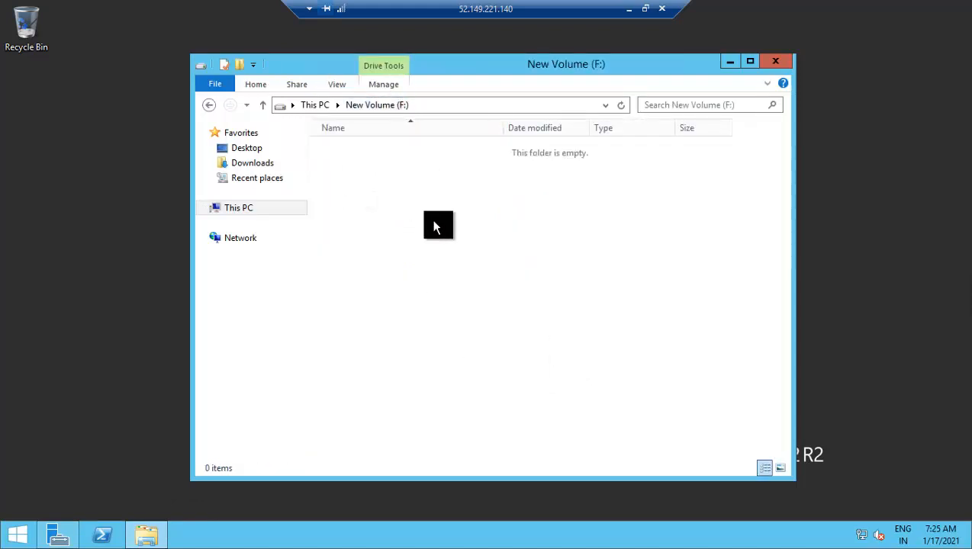
{"action": "right_click", "coordinate": [369, 181]}
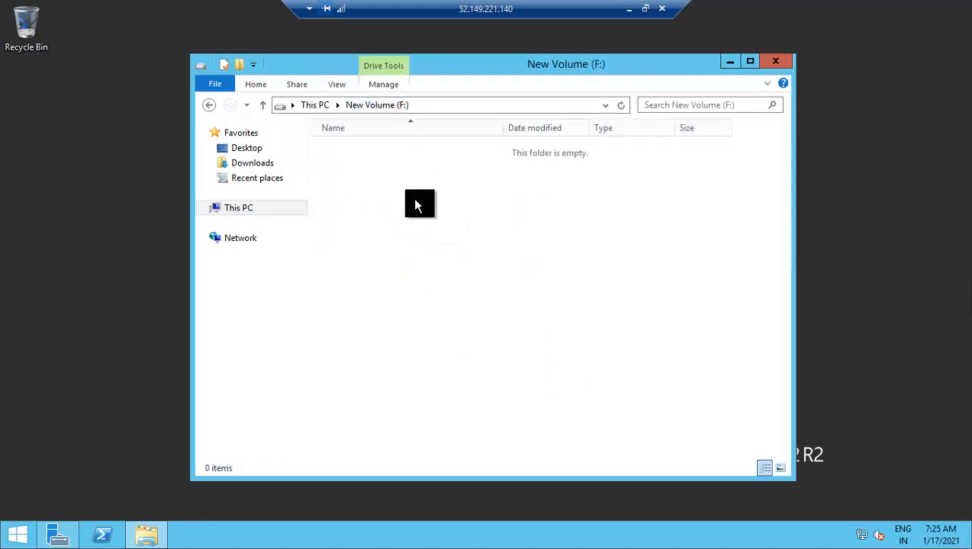
{"action": "mouse_move", "coordinate": [426, 329]}
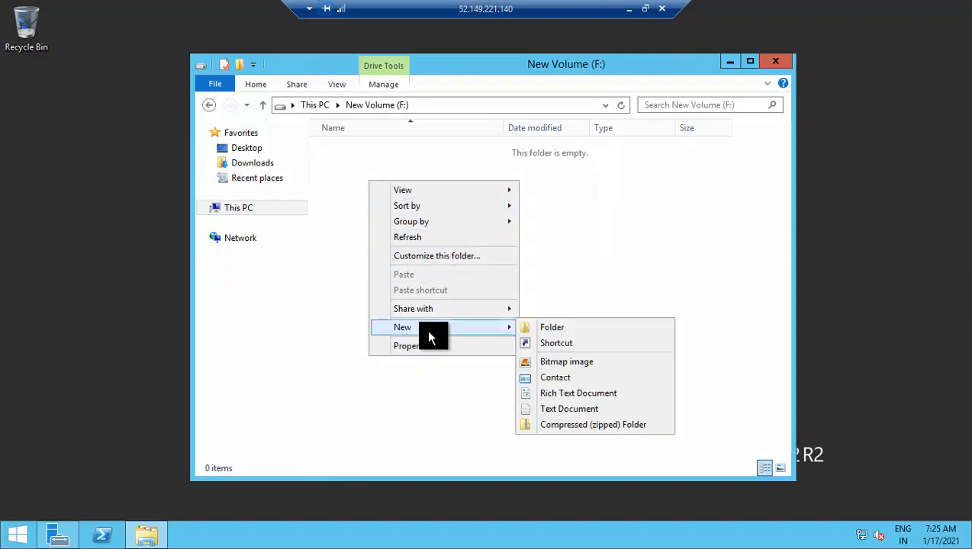
{"action": "left_click", "coordinate": [531, 326]}
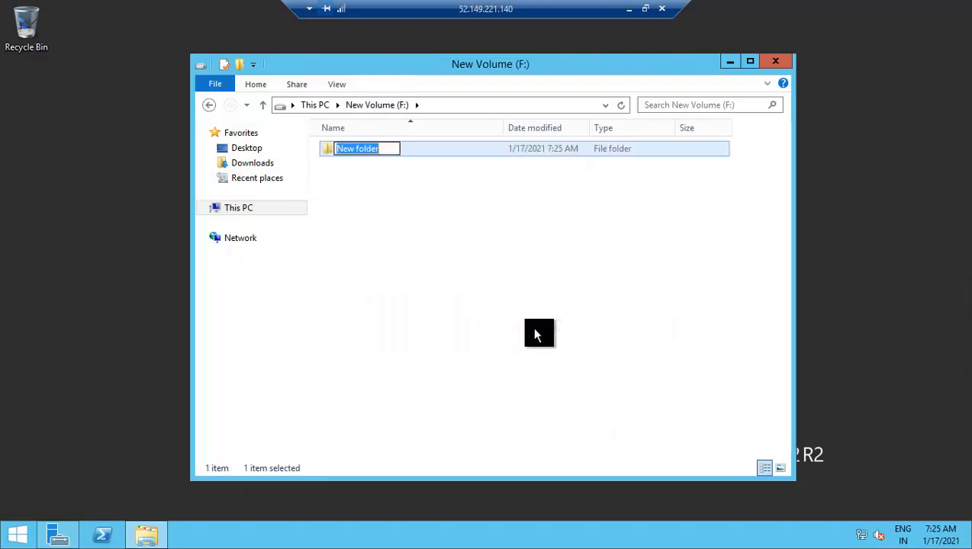
{"action": "type", "text": "test data"}
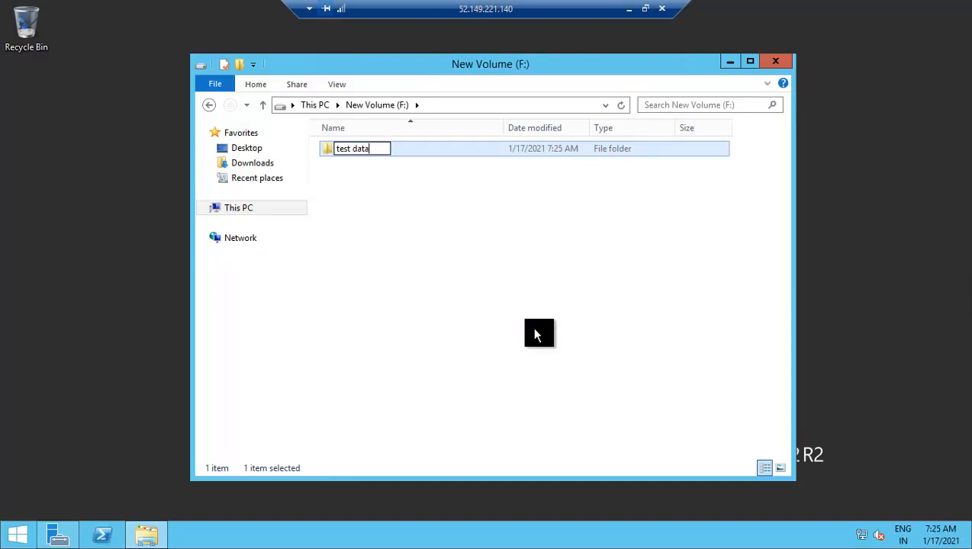
{"action": "key", "text": "Return"}
{"action": "key", "text": "Return"}
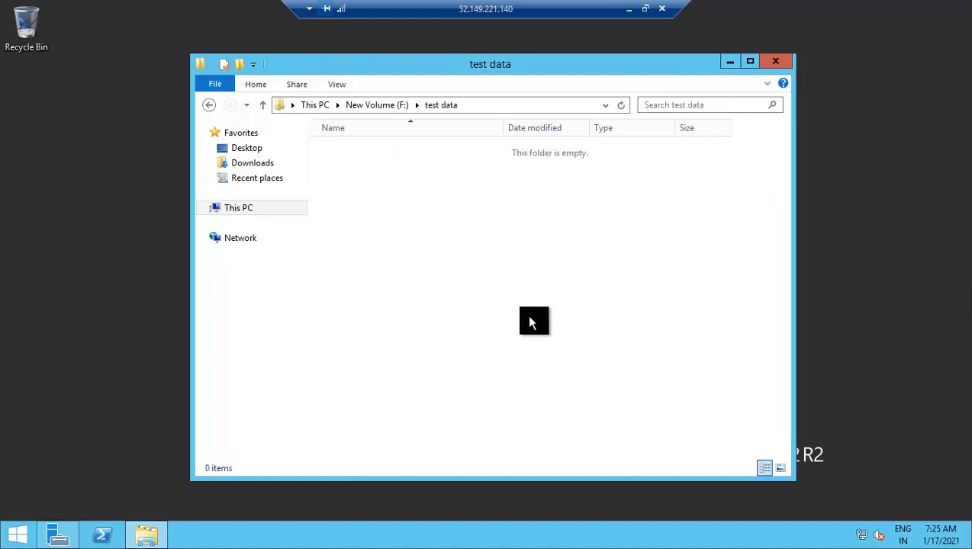
- Create a text document 'test file 1' inside 'test data' and open it in Notepad
{"action": "right_click", "coordinate": [371, 167]}
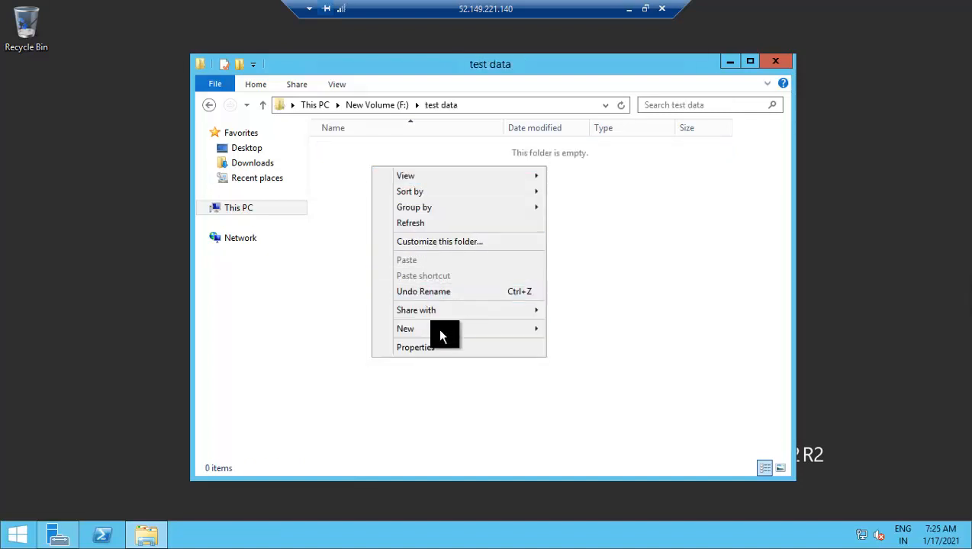
{"action": "mouse_move", "coordinate": [437, 328]}
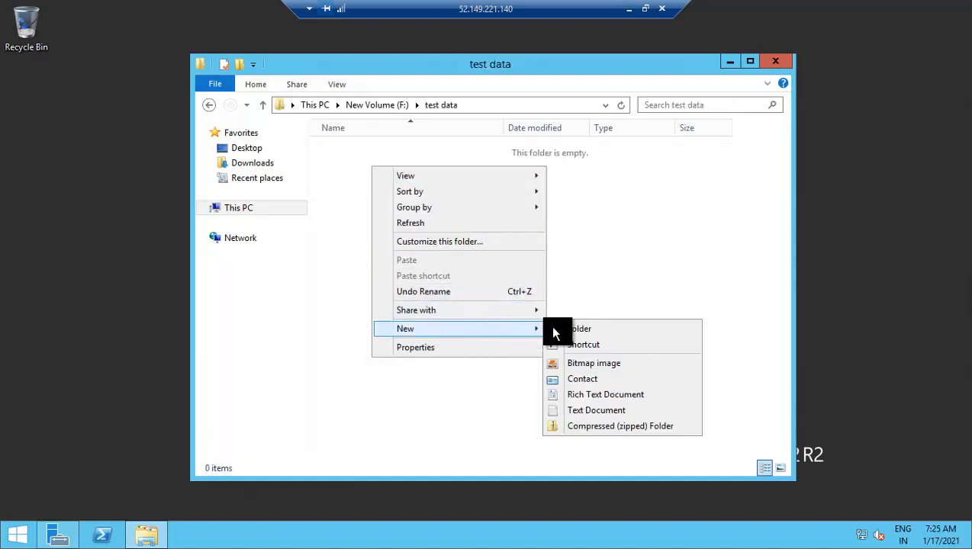
{"action": "left_click", "coordinate": [581, 407]}
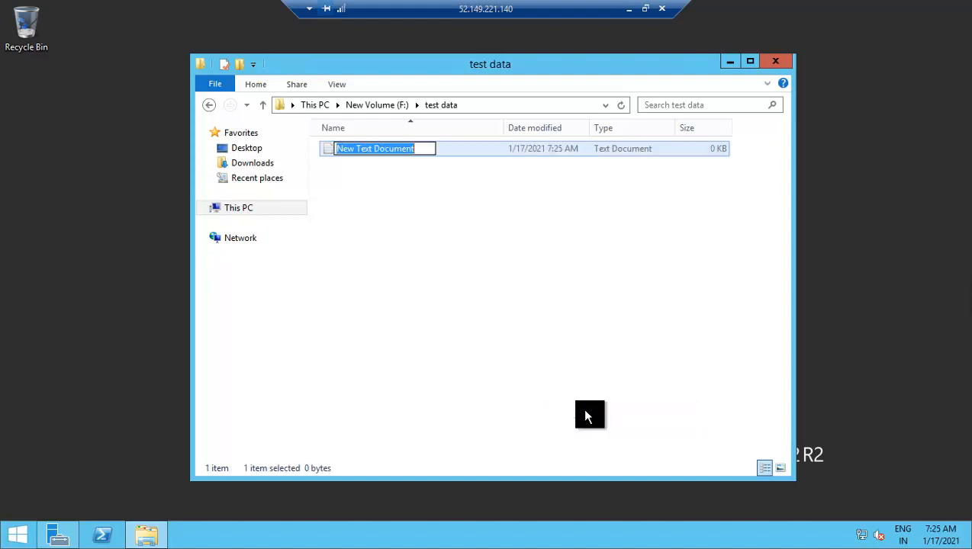
{"action": "type", "text": "test file"}
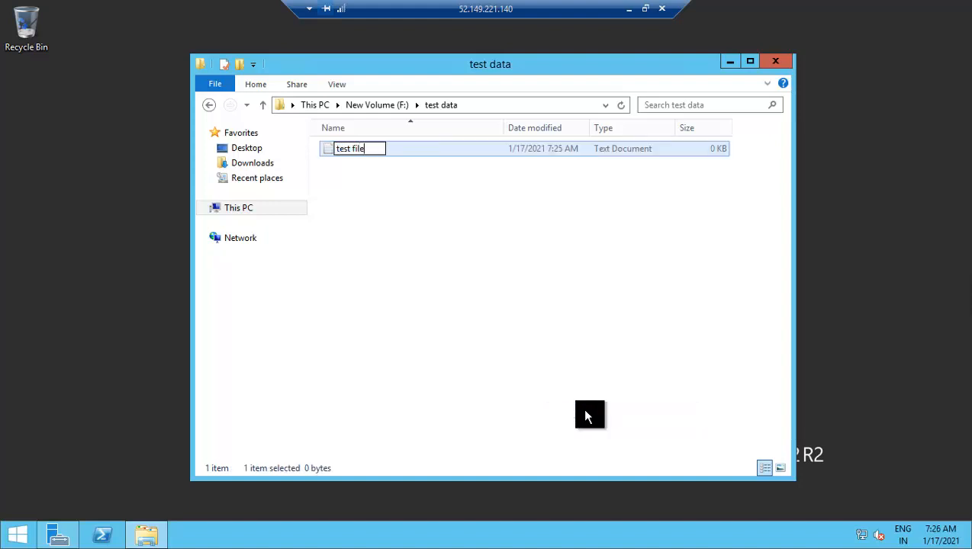
{"action": "type", "text": " 1"}
{"action": "key", "text": "Return"}
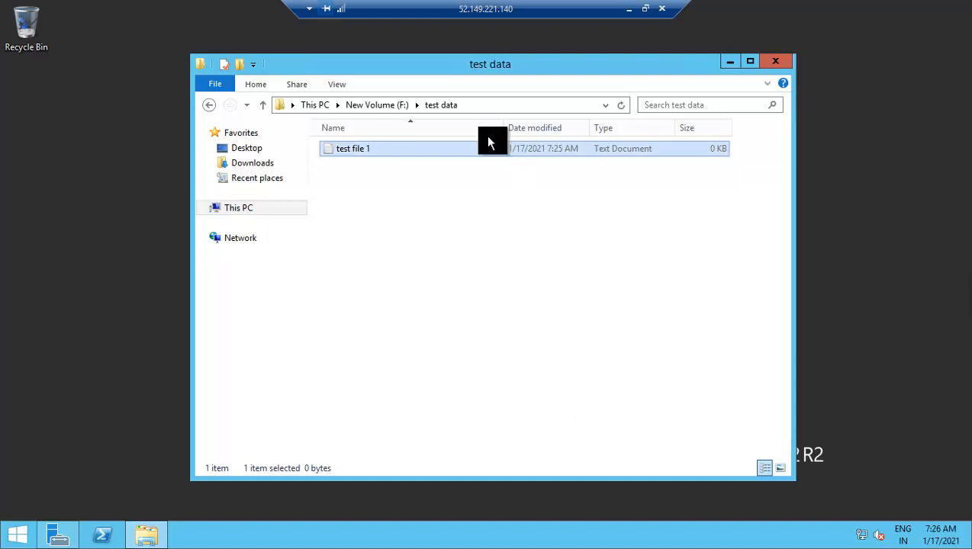
{"action": "double_click", "coordinate": [450, 148]}
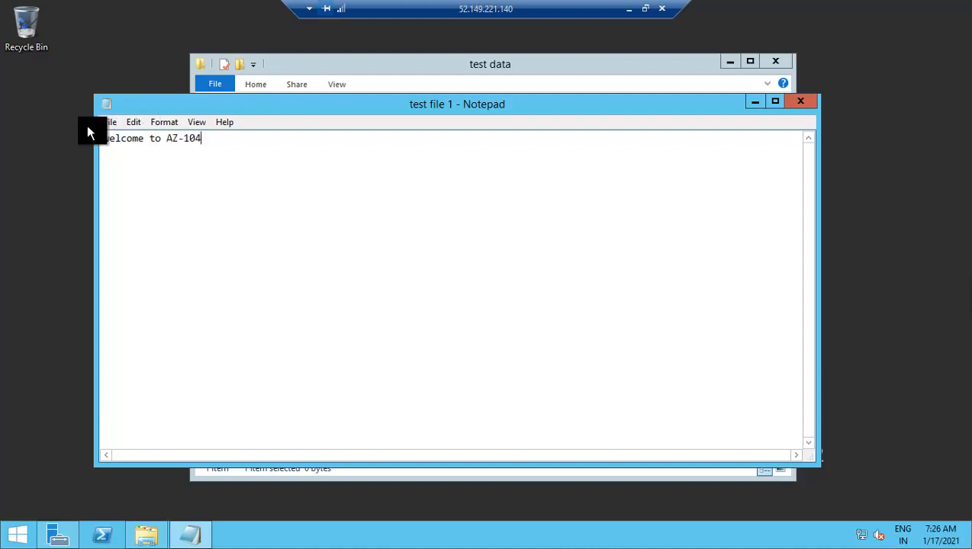
- Write 'welcome to AZ-104' into test file 1 and save it
{"action": "left_click", "coordinate": [753, 101]}
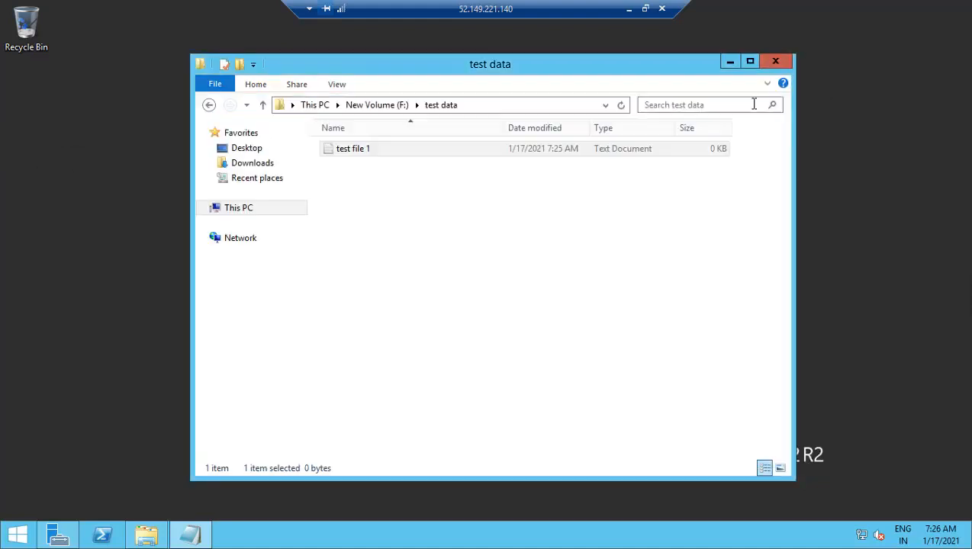
{"action": "double_click", "coordinate": [424, 148]}
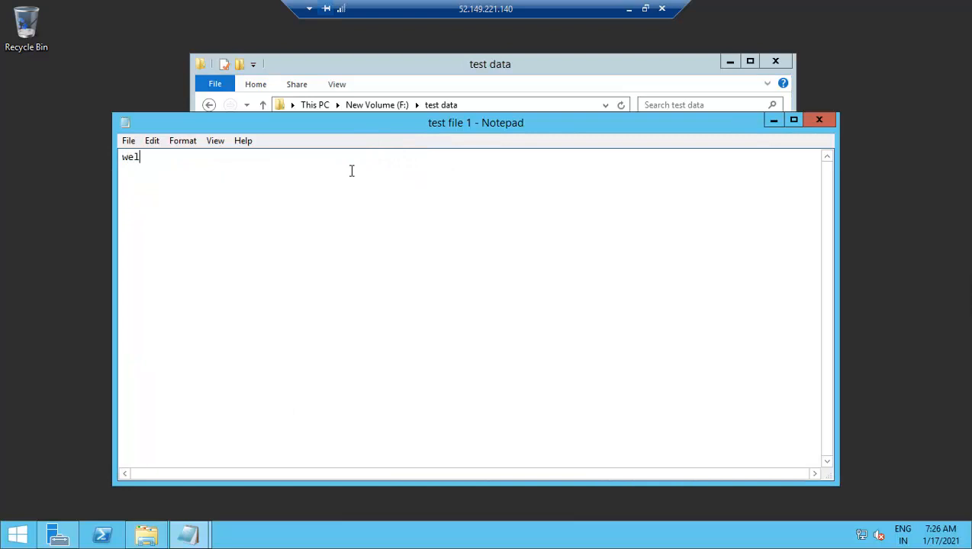
{"action": "type", "text": "welcome to AZ-104"}
{"action": "left_click", "coordinate": [814, 122]}
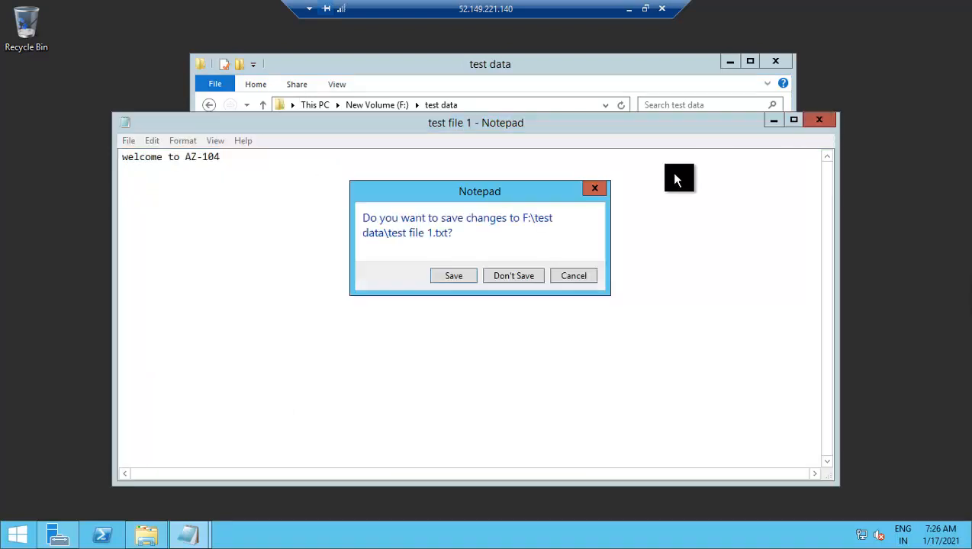
{"action": "left_click", "coordinate": [464, 278]}
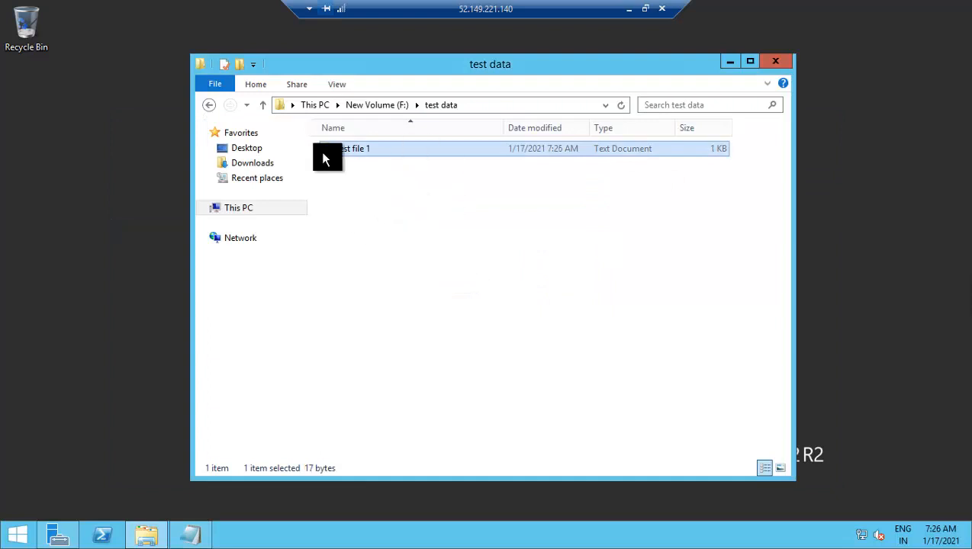
- Navigate back to This PC and minimize the remote desktop session
{"action": "left_click", "coordinate": [208, 104]}
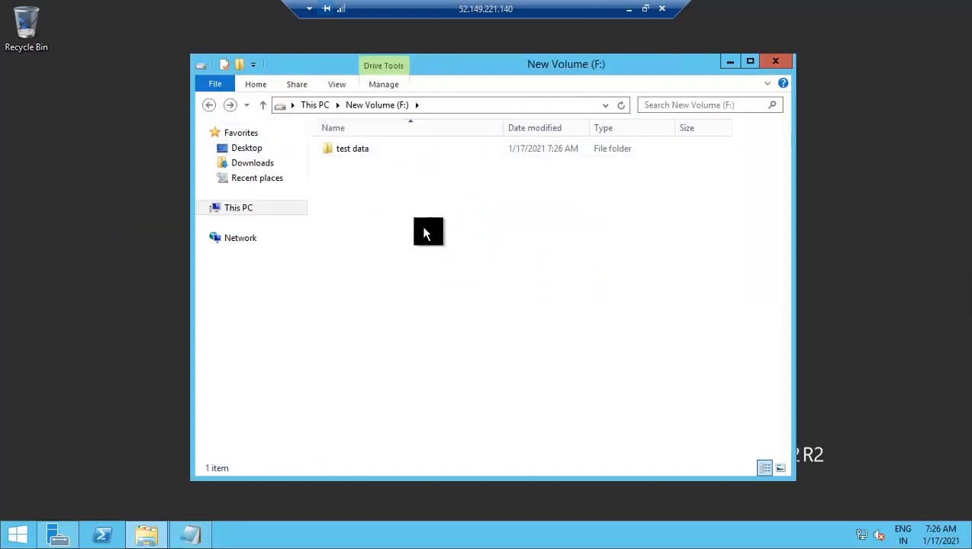
{"action": "left_click", "coordinate": [224, 107]}
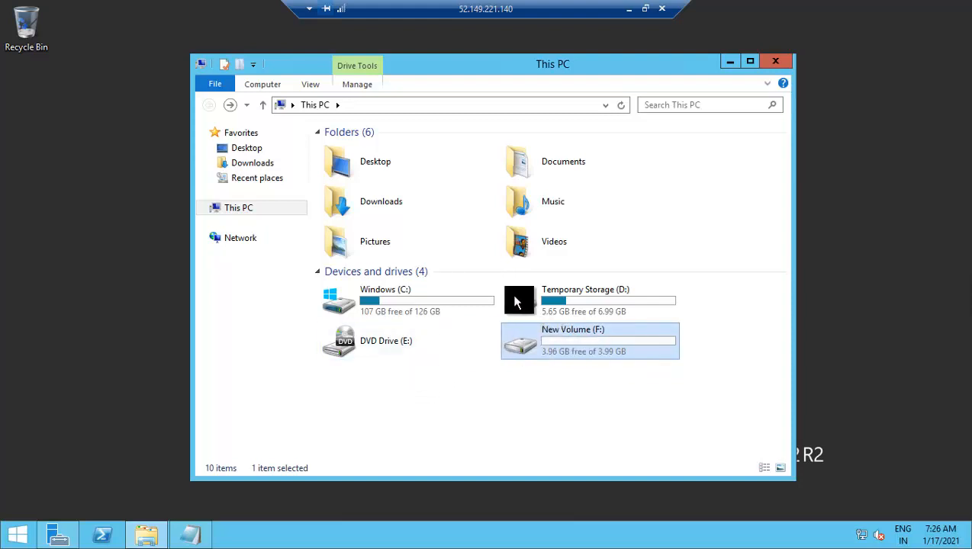
{"action": "left_click", "coordinate": [629, 11]}
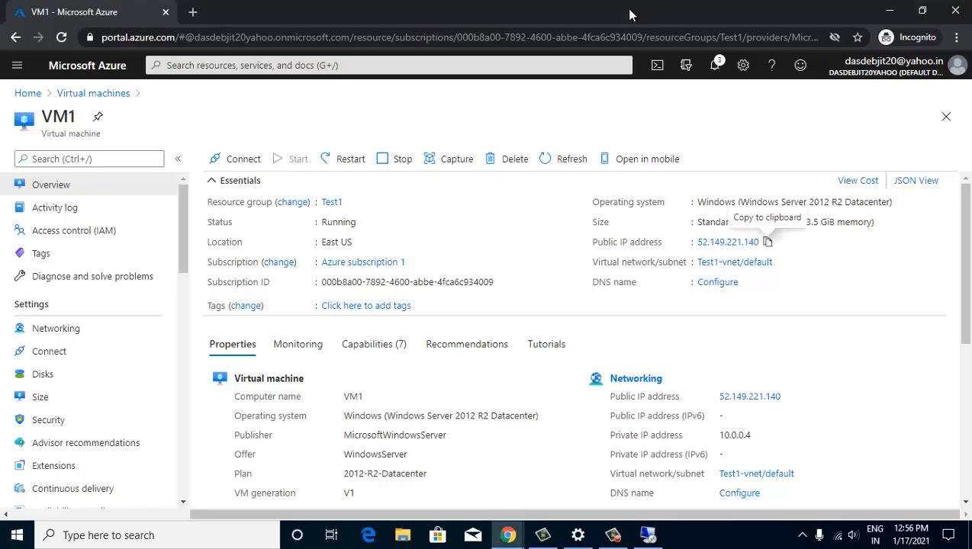
- Launch Paint and resize the canvas to 500 percent
{"action": "left_click", "coordinate": [151, 538]}
{"action": "type", "text": "p"}
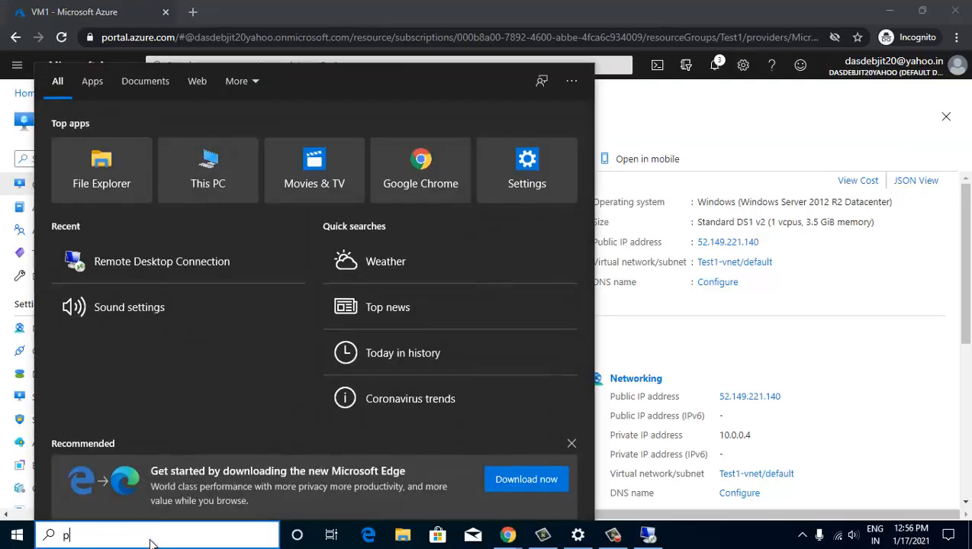
{"action": "type", "text": "aint"}
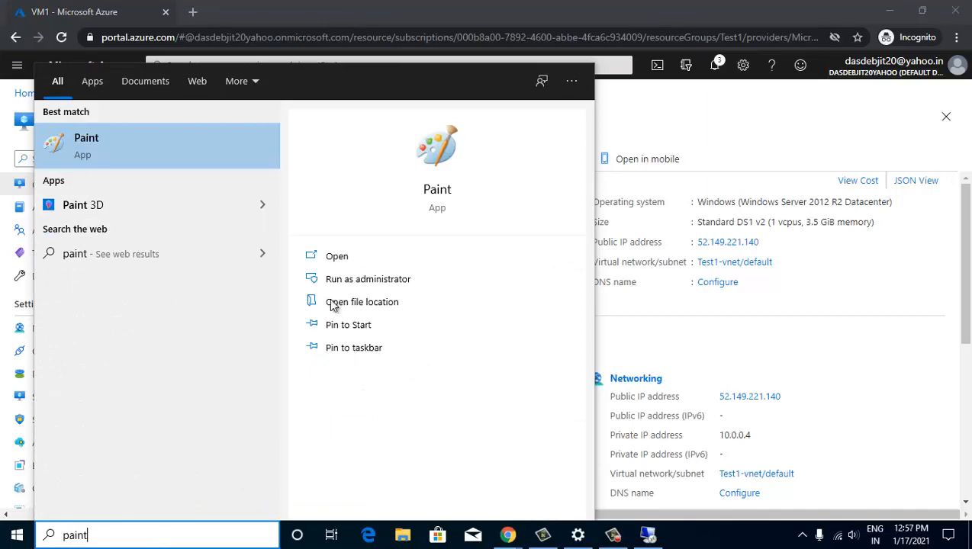
{"action": "left_click", "coordinate": [250, 135]}
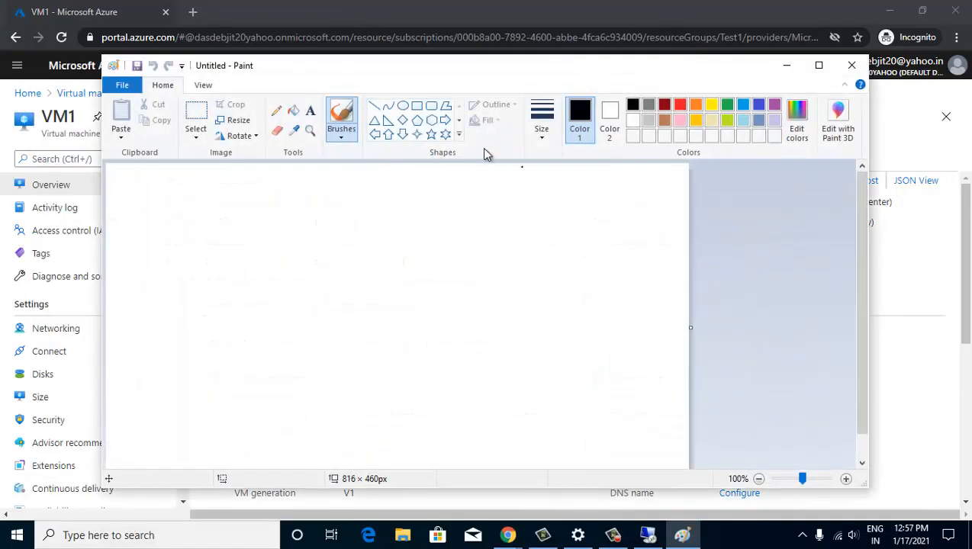
{"action": "left_click", "coordinate": [231, 120]}
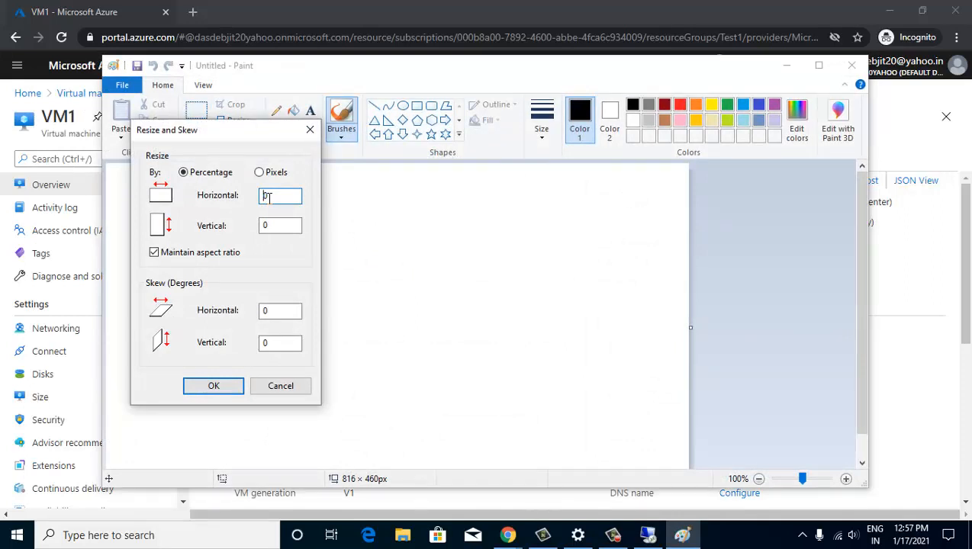
{"action": "type", "text": "500"}
{"action": "key", "text": "Return"}
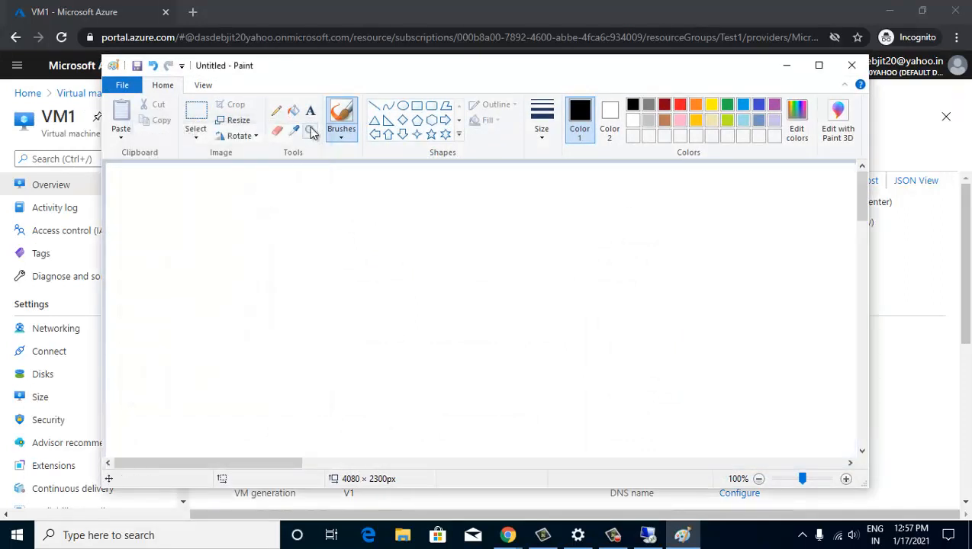
- Draw a tall thick-outlined rectangle and label it 'VM1'
{"action": "left_click", "coordinate": [415, 106]}
{"action": "left_click_drag", "start_coordinate": [242, 205], "coordinate": [288, 285]}
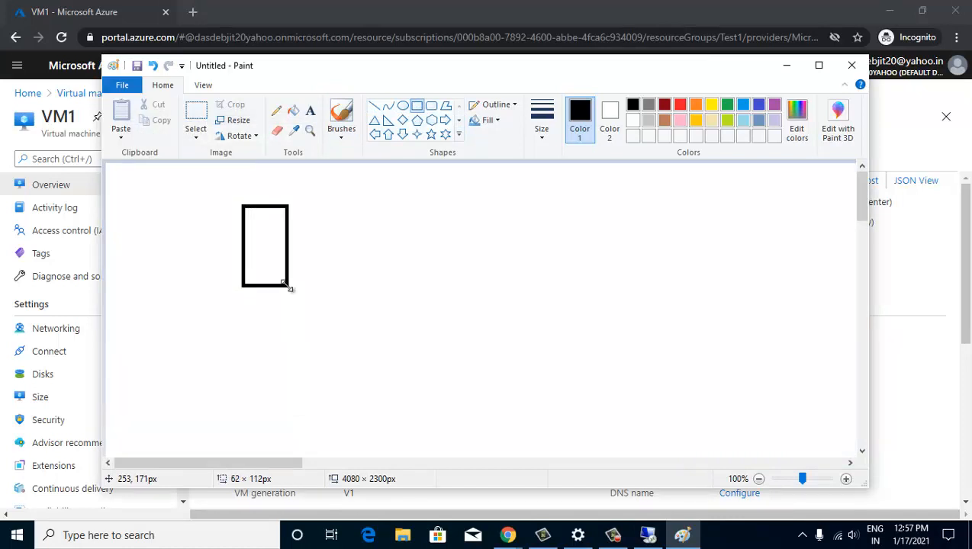
{"action": "left_click", "coordinate": [541, 124]}
{"action": "left_click", "coordinate": [538, 187]}
{"action": "left_click", "coordinate": [310, 111]}
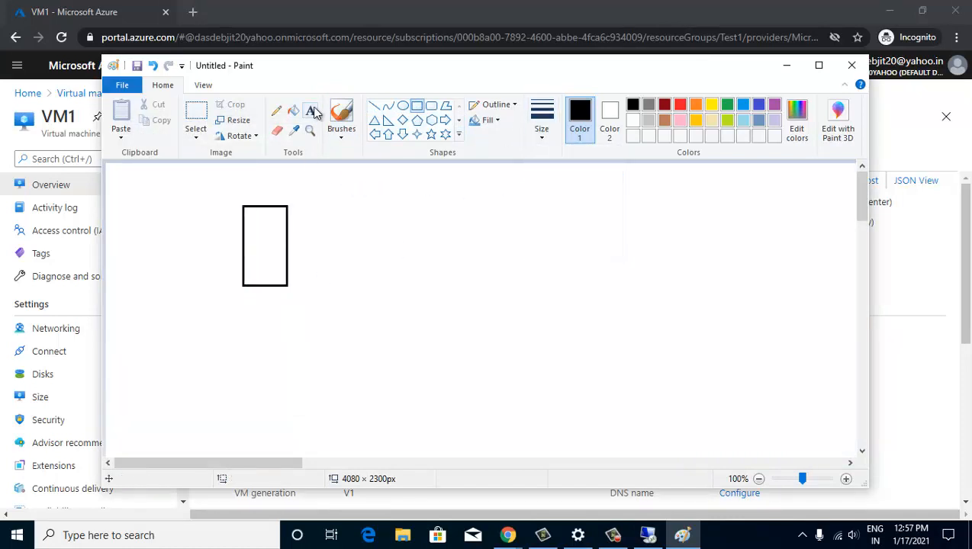
{"action": "left_click", "coordinate": [256, 222]}
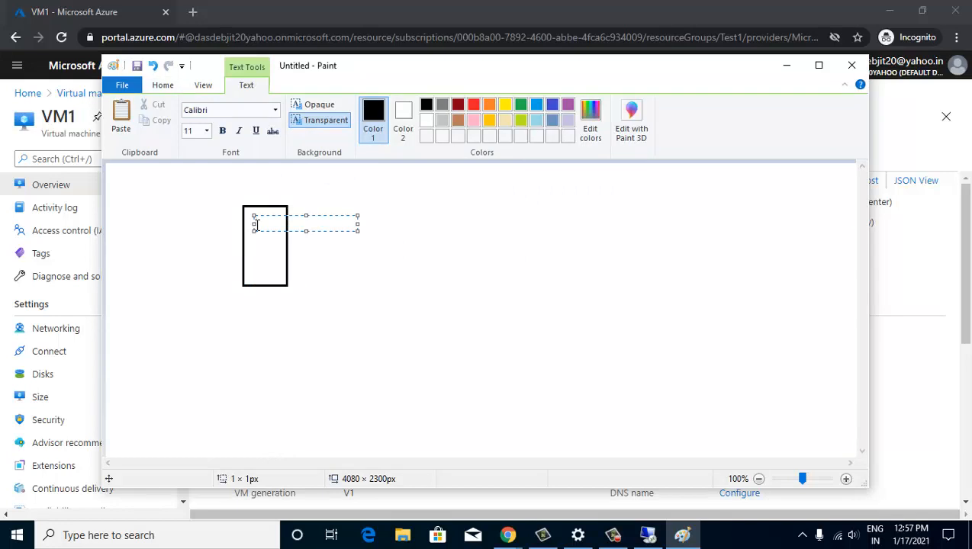
{"action": "type", "text": "VM1"}
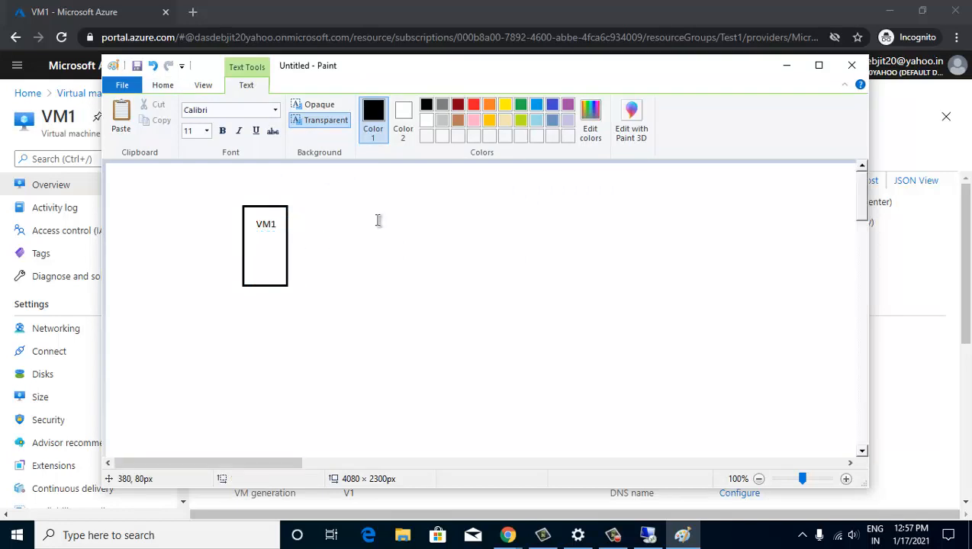
{"action": "left_click", "coordinate": [378, 219]}
- Draw a small oval left of the VM1 box and a second tall rectangle to its right
{"action": "left_click", "coordinate": [403, 106]}
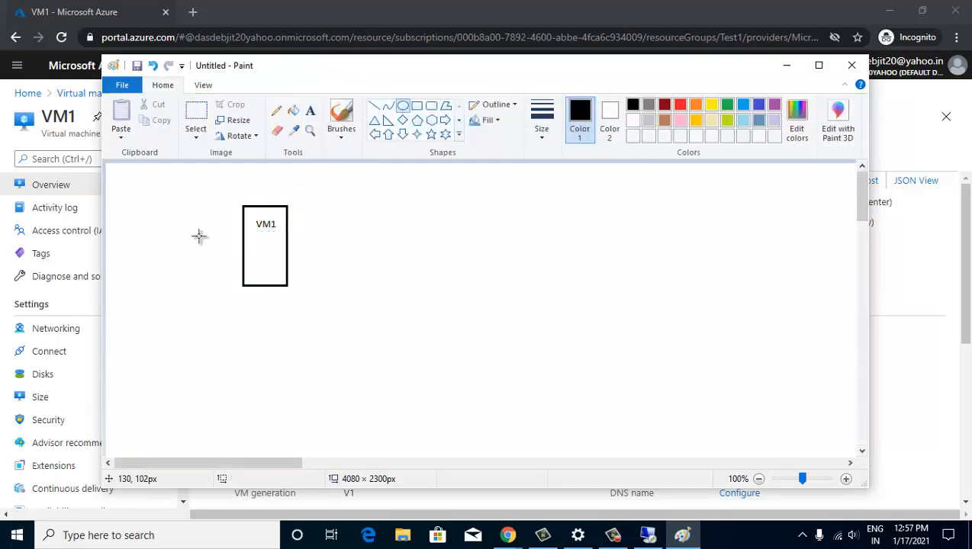
{"action": "left_click_drag", "start_coordinate": [199, 235], "coordinate": [243, 253]}
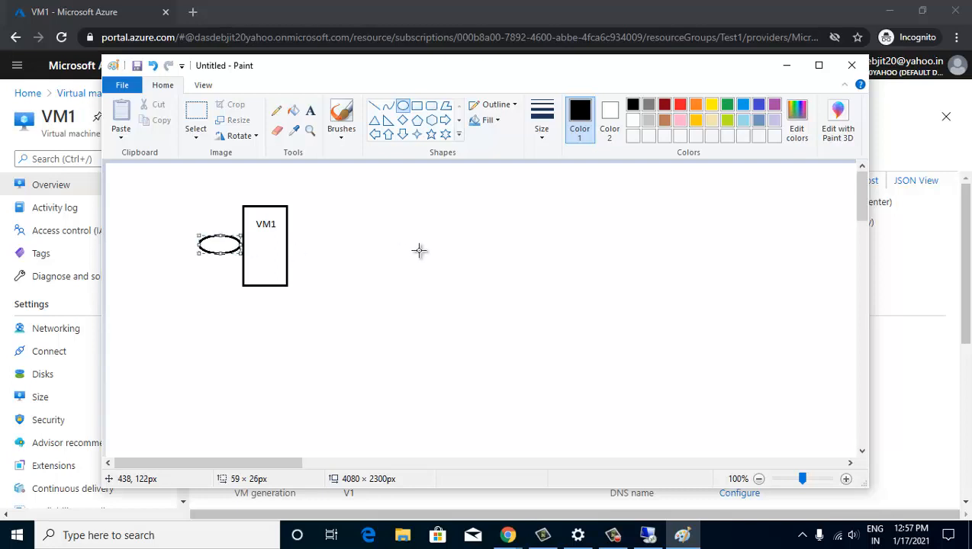
{"action": "left_click", "coordinate": [415, 250]}
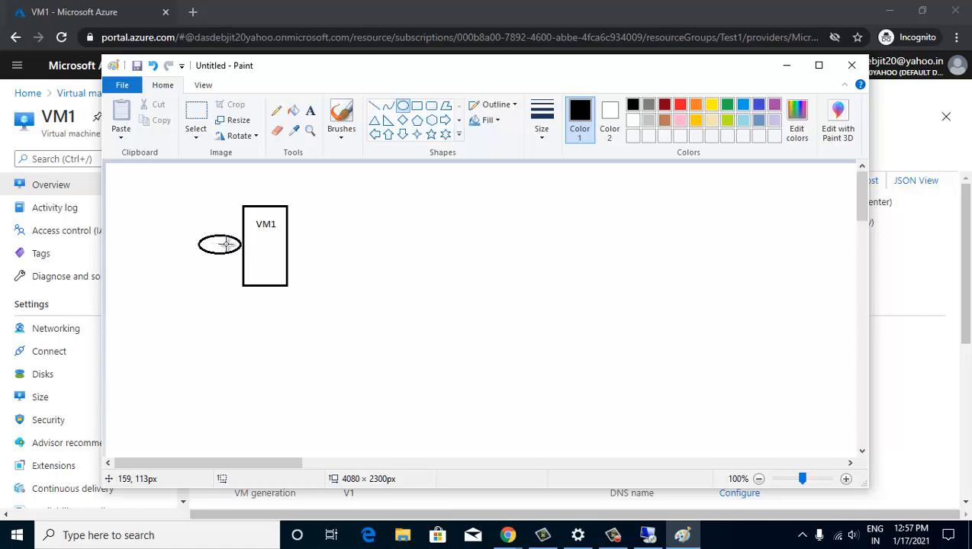
{"action": "left_click_drag", "start_coordinate": [337, 202], "coordinate": [354, 257]}
{"action": "key", "text": "ctrl+z"}
{"action": "left_click", "coordinate": [416, 105]}
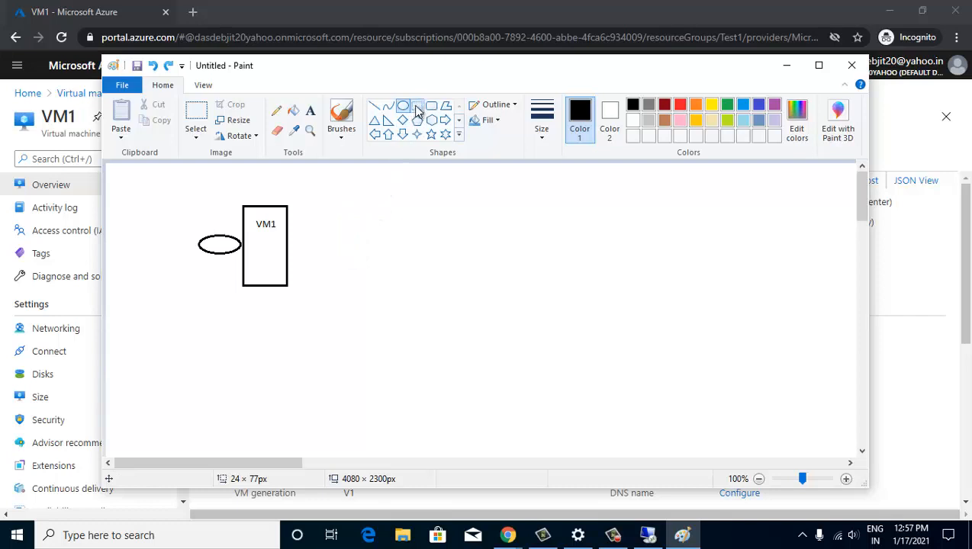
{"action": "left_click_drag", "start_coordinate": [430, 201], "coordinate": [475, 278]}
- Draw an oval beside the second box and a down arrow below the left oval
{"action": "left_click", "coordinate": [575, 264]}
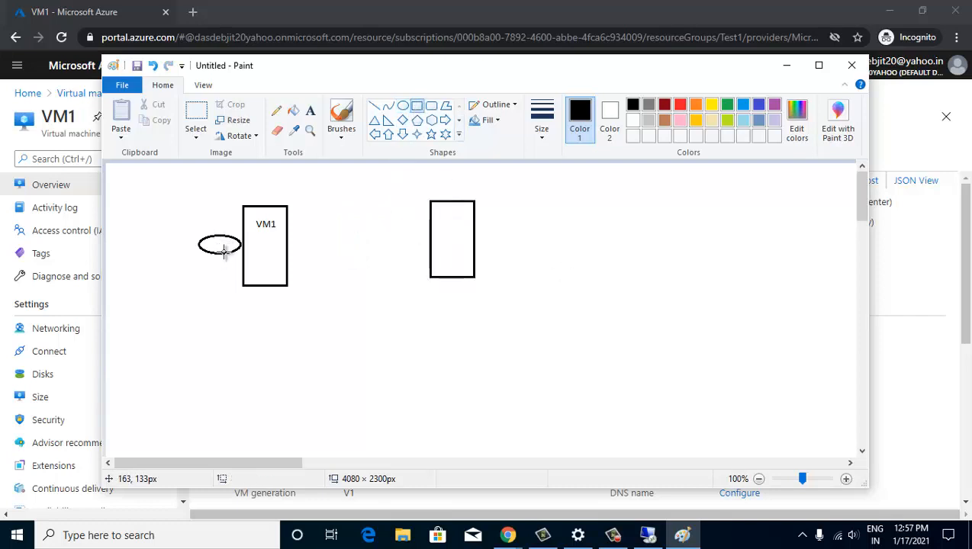
{"action": "left_click", "coordinate": [403, 105]}
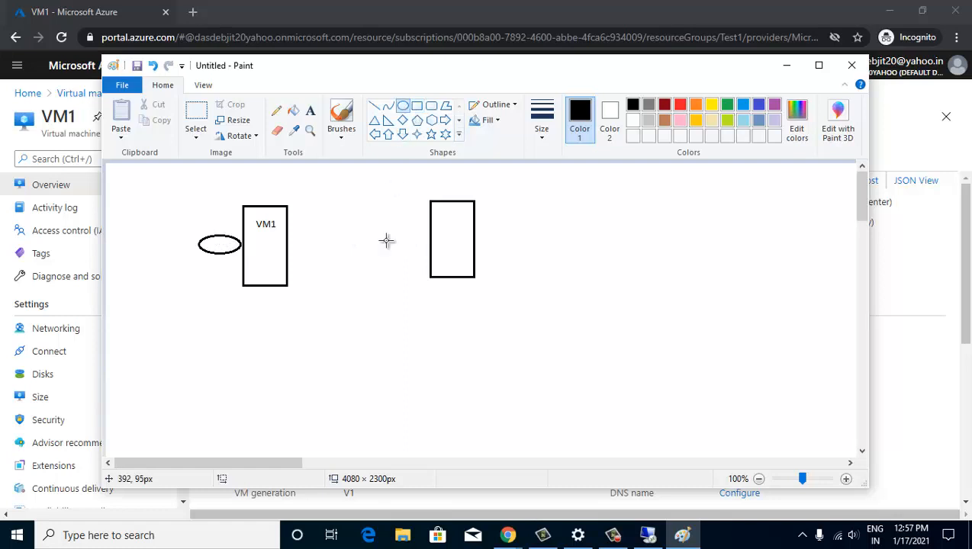
{"action": "left_click_drag", "start_coordinate": [388, 226], "coordinate": [431, 245]}
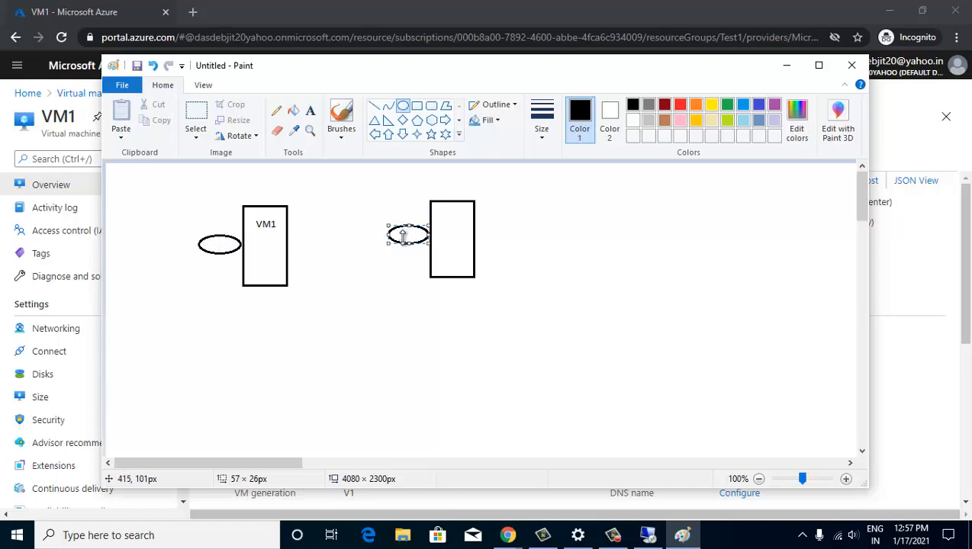
{"action": "left_click", "coordinate": [384, 275]}
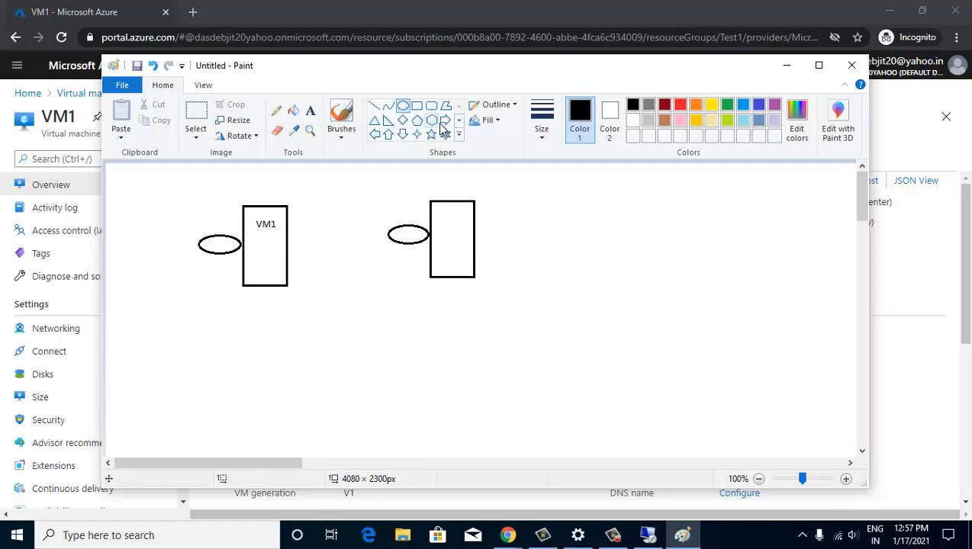
{"action": "left_click", "coordinate": [402, 134]}
{"action": "left_click_drag", "start_coordinate": [208, 263], "coordinate": [219, 283]}
{"action": "left_click", "coordinate": [379, 285]}
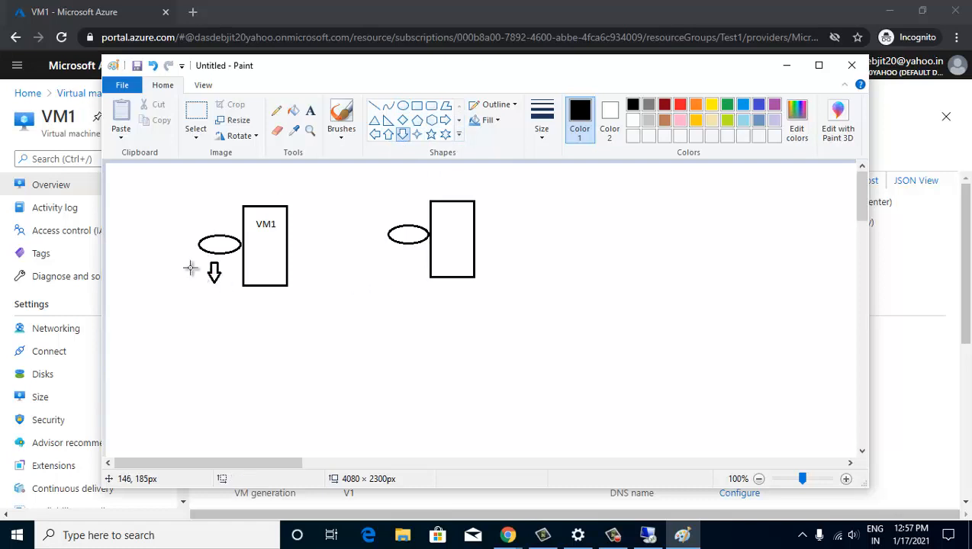
- Label below the down arrow 'Snapshot' and draw a right arrow beside it
{"action": "left_click", "coordinate": [310, 111]}
{"action": "left_click", "coordinate": [192, 300]}
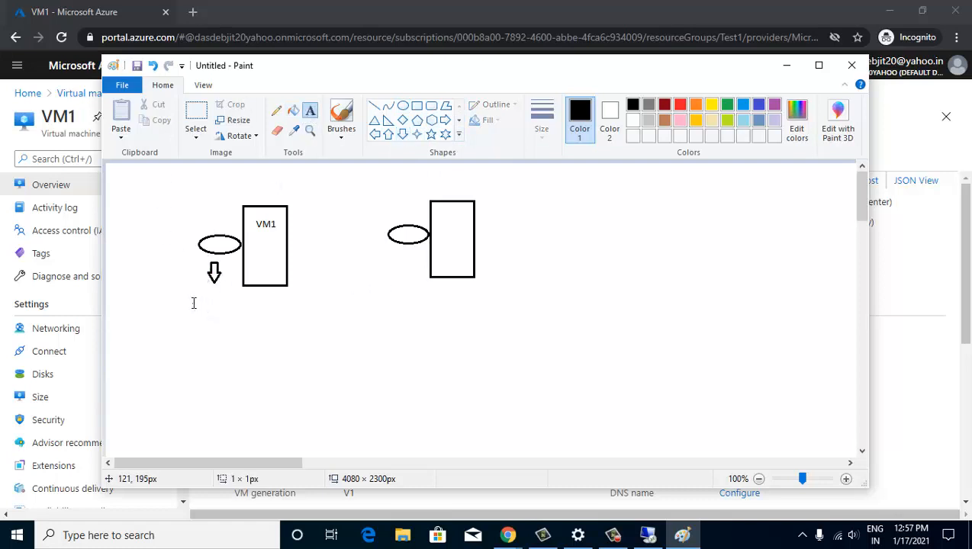
{"action": "type", "text": "Snapshot"}
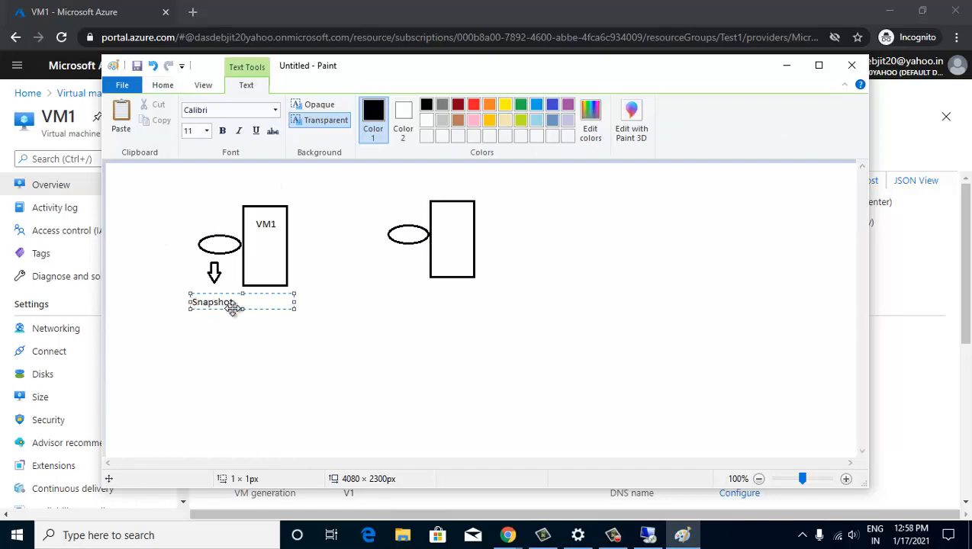
{"action": "left_click", "coordinate": [323, 317]}
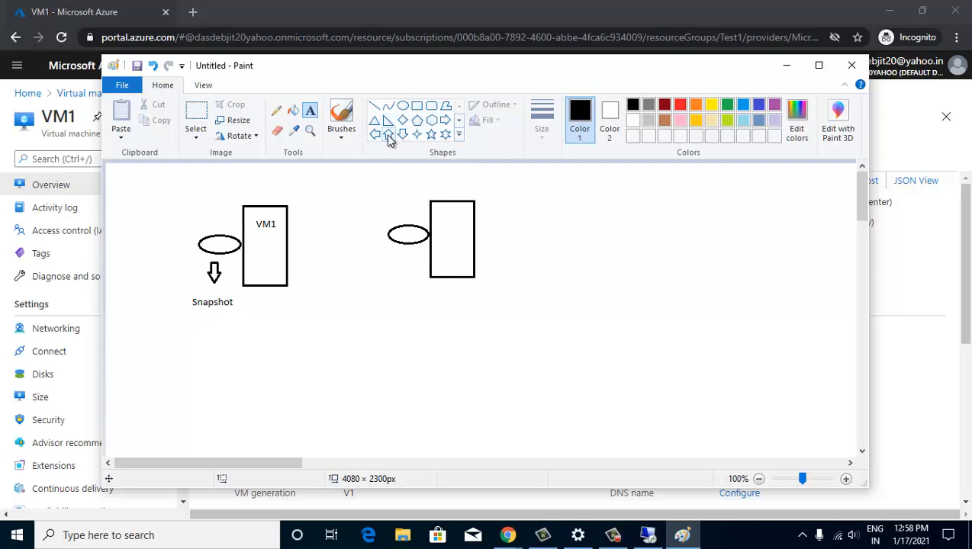
{"action": "left_click", "coordinate": [444, 120]}
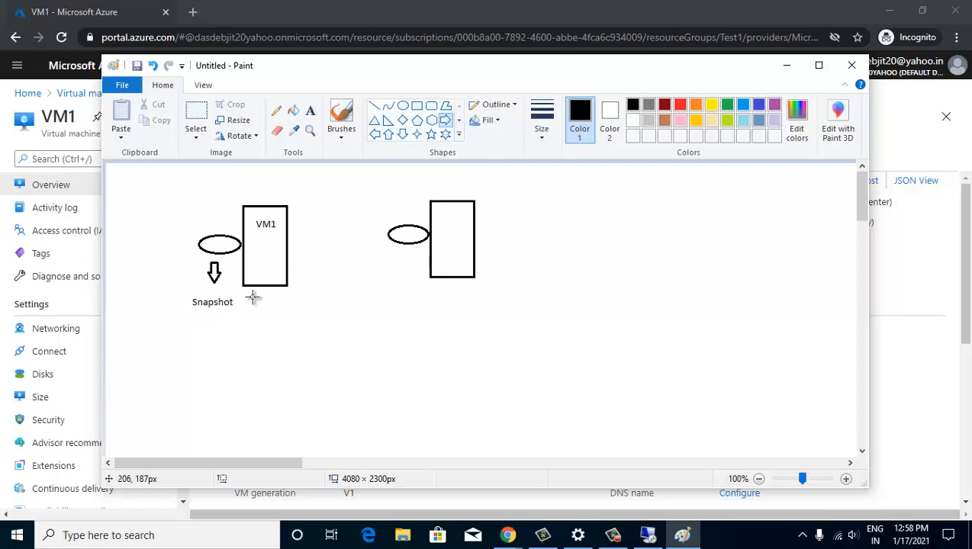
{"action": "left_click_drag", "start_coordinate": [247, 296], "coordinate": [270, 309]}
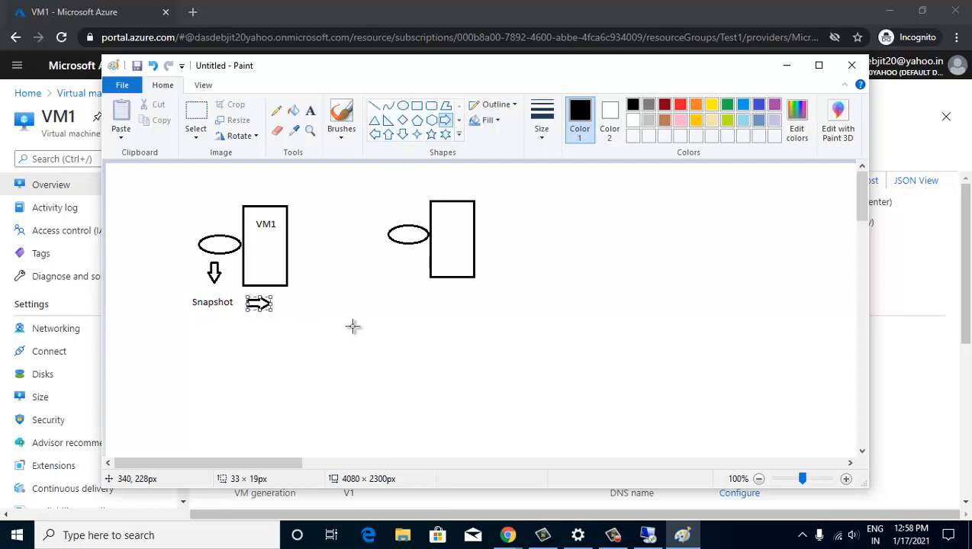
{"action": "left_click", "coordinate": [352, 327]}
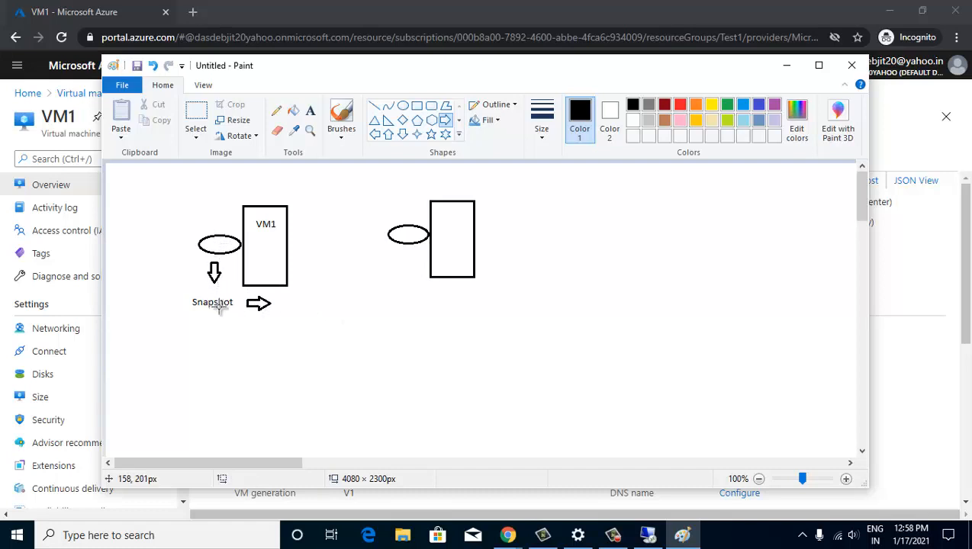
- Add 'DISK' at the arrow tip and 'VM2' inside the right box, then minimize Paint
{"action": "left_click", "coordinate": [310, 110]}
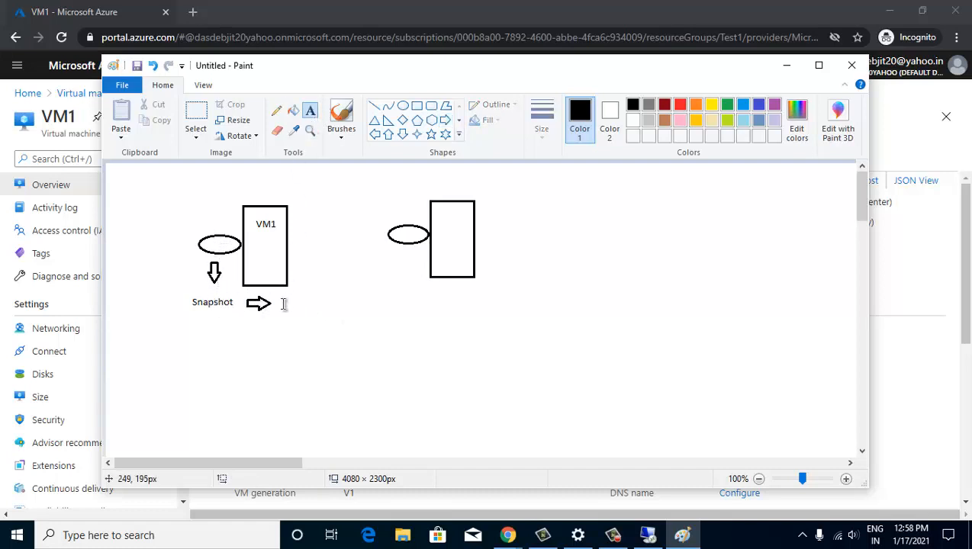
{"action": "left_click", "coordinate": [277, 304]}
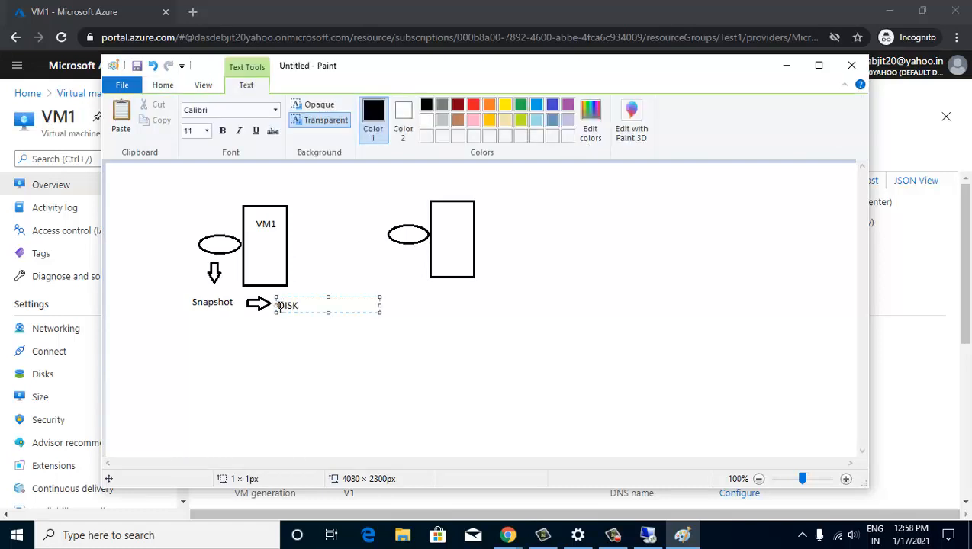
{"action": "left_click", "coordinate": [368, 279]}
{"action": "left_click", "coordinate": [441, 215]}
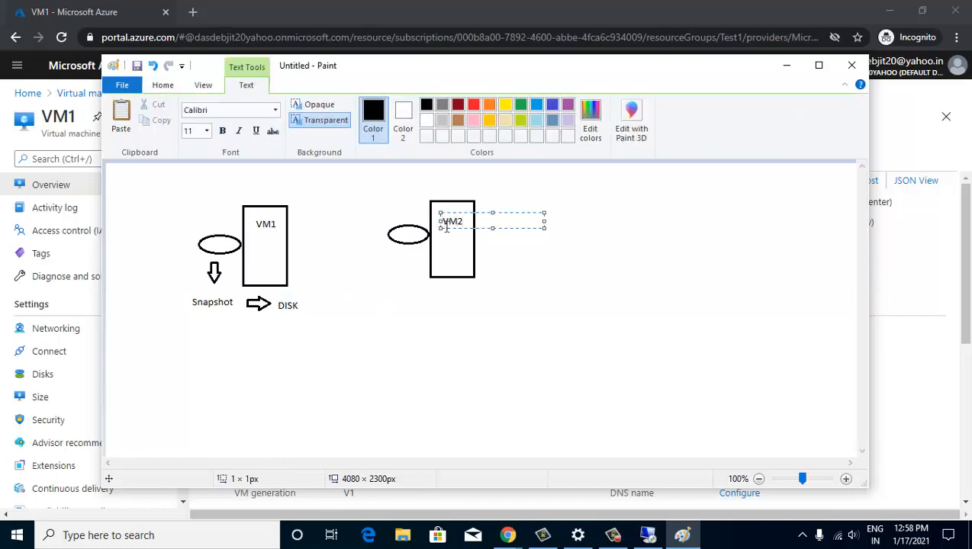
{"action": "left_click", "coordinate": [398, 255]}
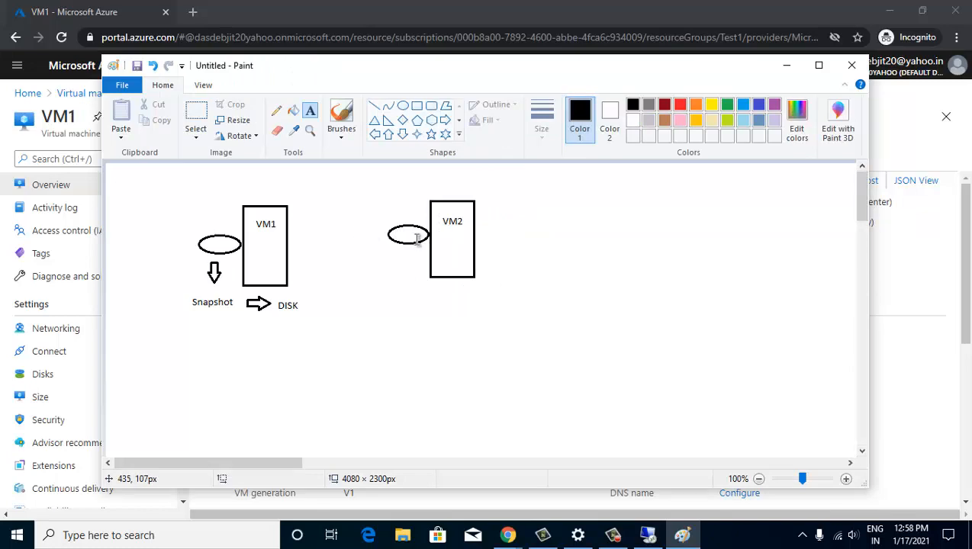
{"action": "left_click", "coordinate": [789, 66]}
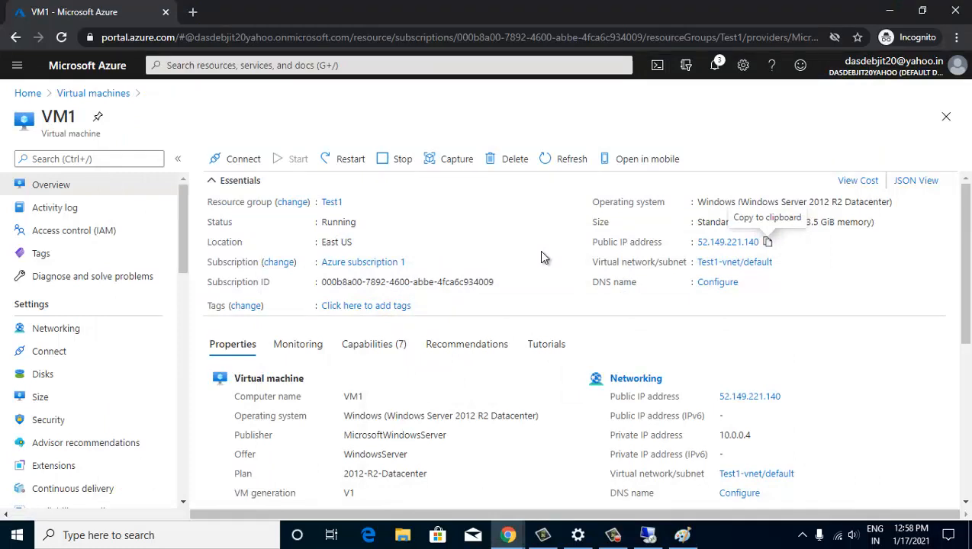
- Find the disktest data disk through the Disks service and open its 4 GiB Premium SSD overview
{"action": "left_click", "coordinate": [38, 374]}
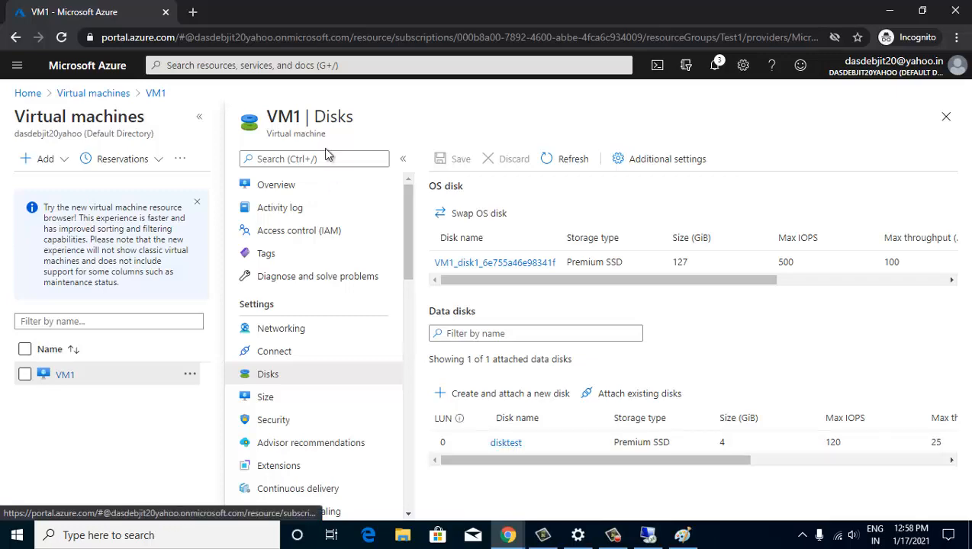
{"action": "left_click", "coordinate": [276, 65]}
{"action": "type", "text": "d"}
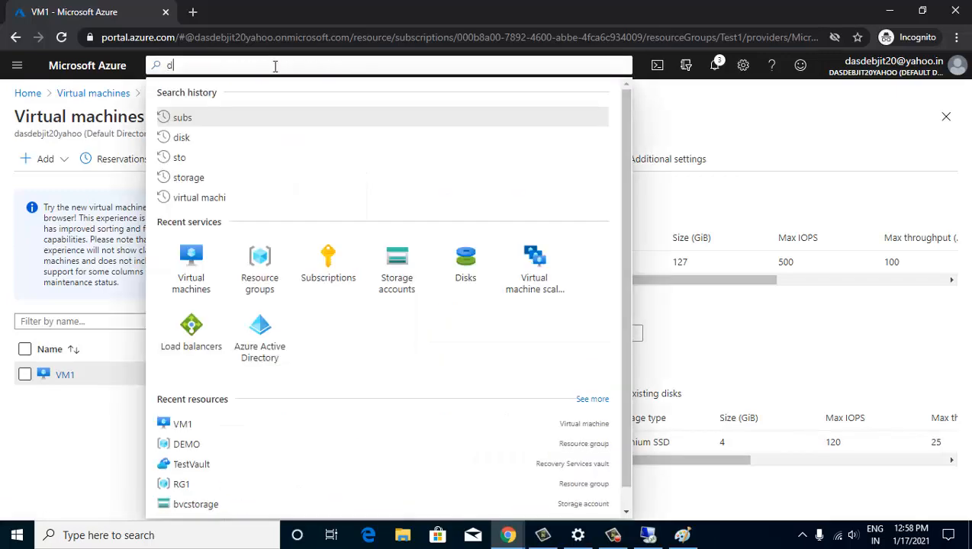
{"action": "type", "text": "isk"}
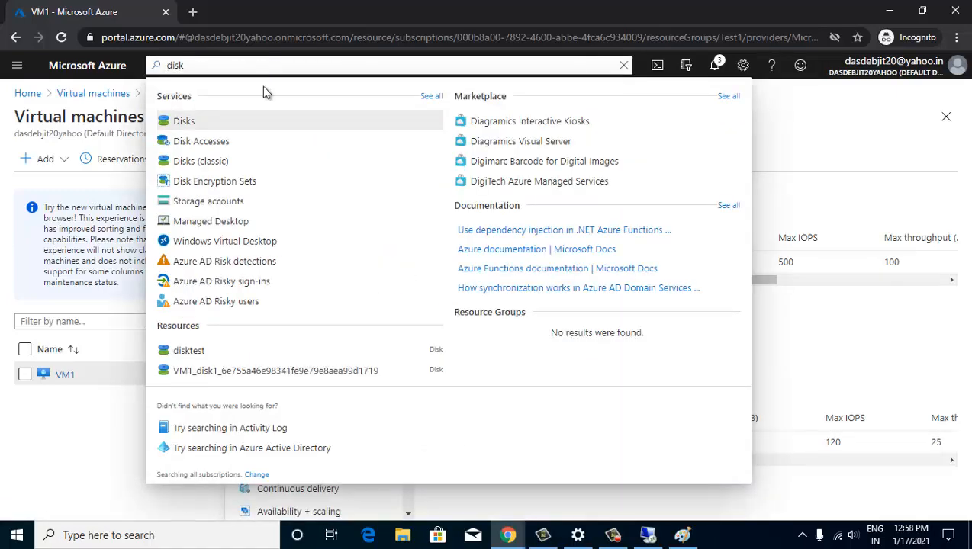
{"action": "left_click", "coordinate": [232, 123]}
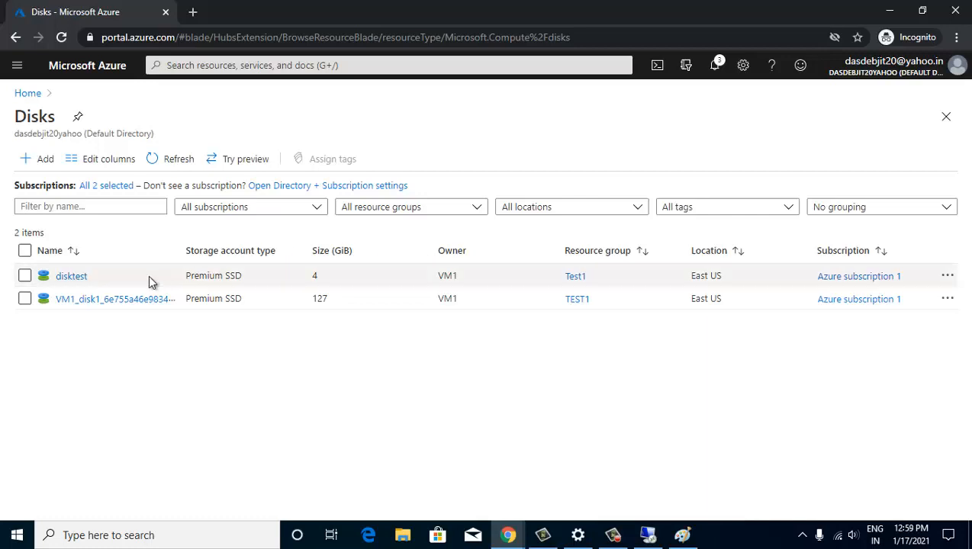
{"action": "left_click", "coordinate": [74, 277]}
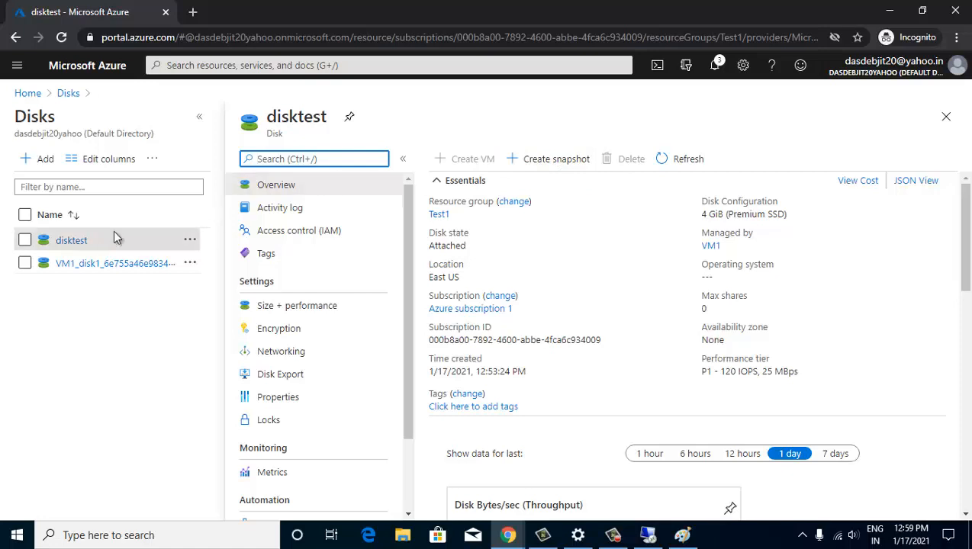
- Look up the Snapshots service page with a 'snap' search
{"action": "left_click", "coordinate": [364, 67]}
{"action": "type", "text": "snap"}
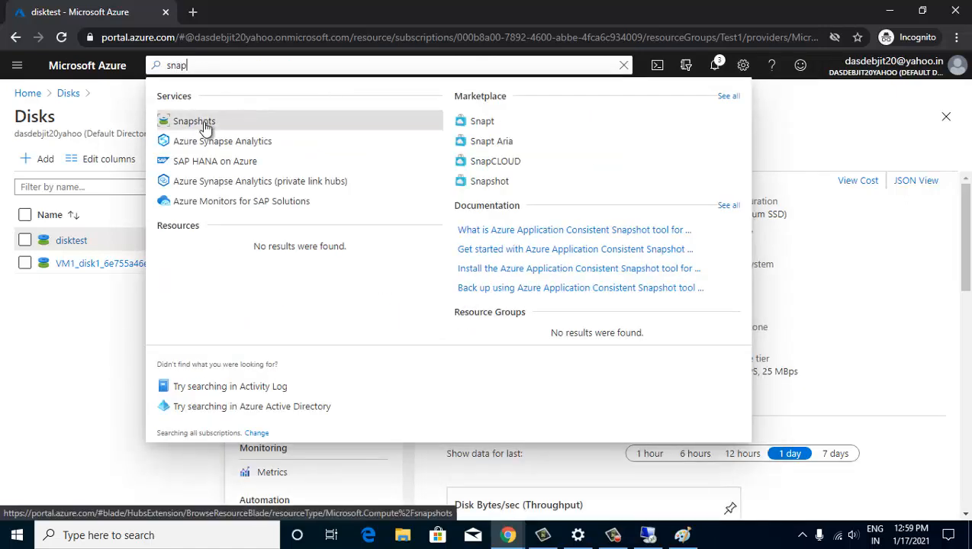
{"action": "left_click", "coordinate": [203, 123]}
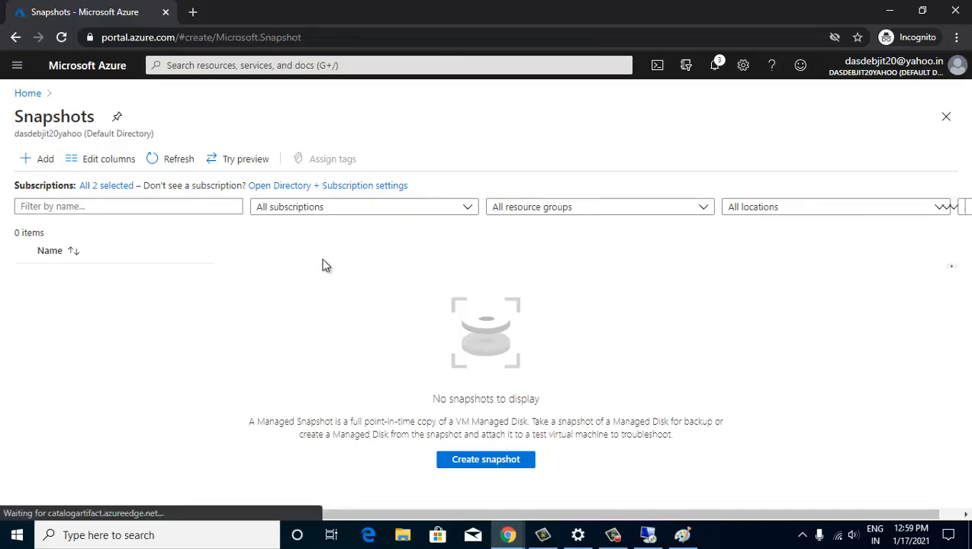
{"action": "scroll", "coordinate": [391, 352], "scroll_direction": "down", "scroll_amount": 2}
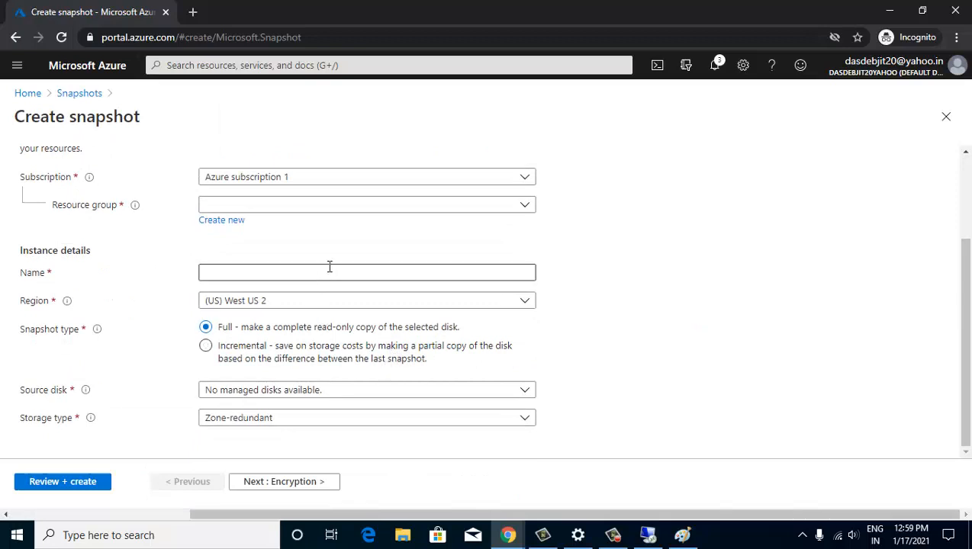
{"action": "scroll", "coordinate": [343, 271], "scroll_direction": "up", "scroll_amount": 2}
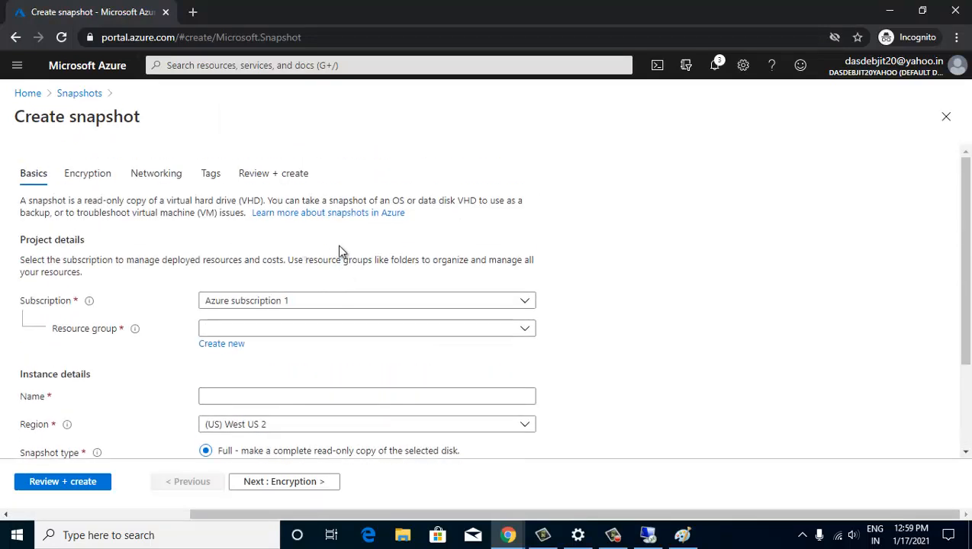
- Return to disktest and open its Create snapshot form, ready for a name
{"action": "left_click", "coordinate": [241, 64]}
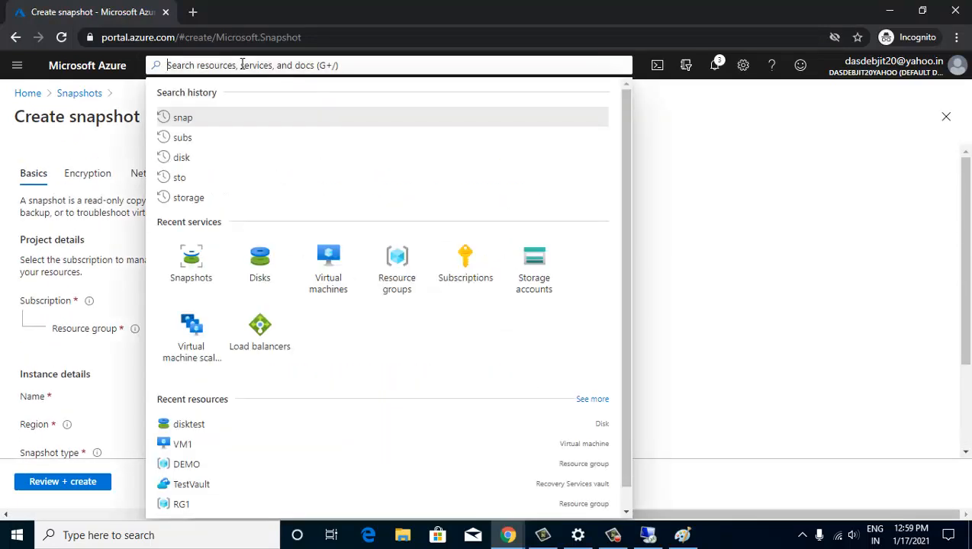
{"action": "type", "text": "s"}
{"action": "key", "text": "BackSpace"}
{"action": "left_click", "coordinate": [259, 267]}
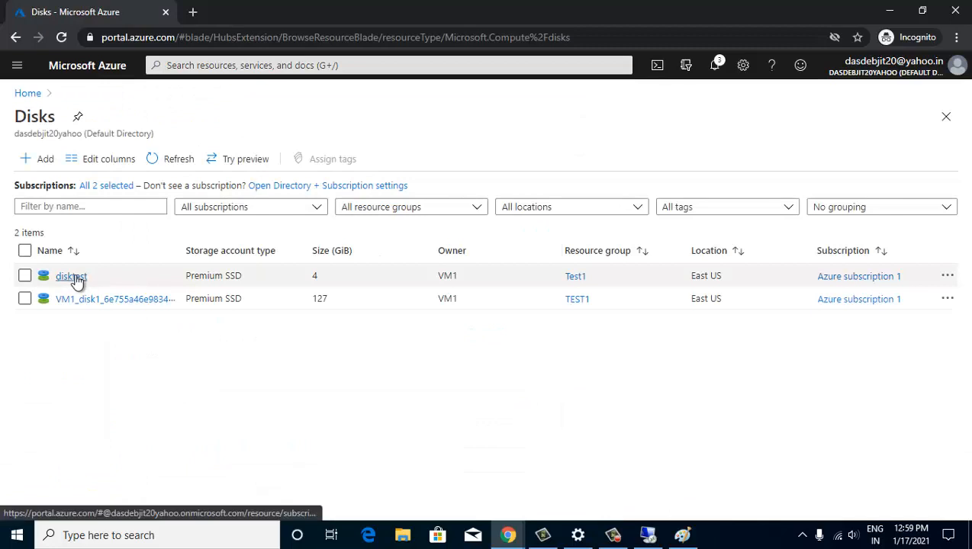
{"action": "left_click", "coordinate": [72, 277]}
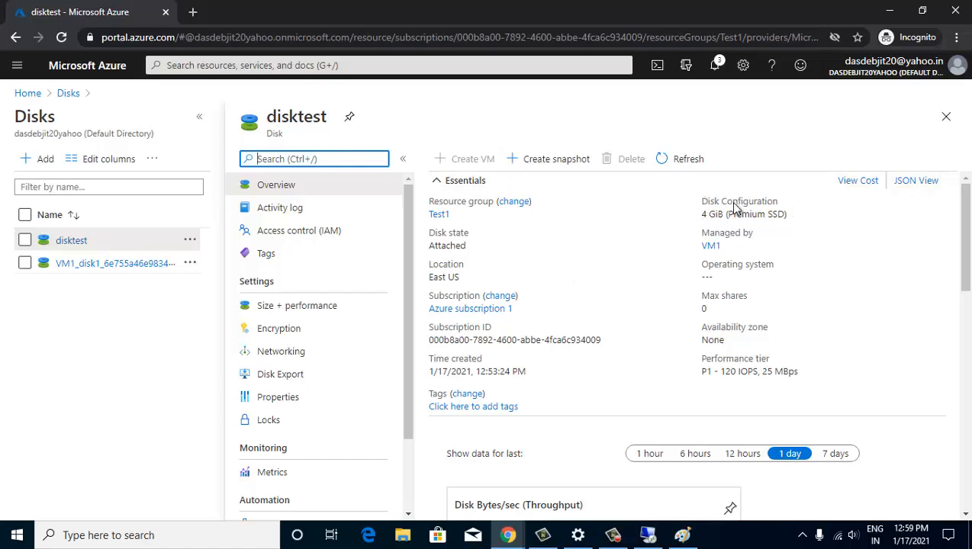
{"action": "left_click", "coordinate": [546, 160]}
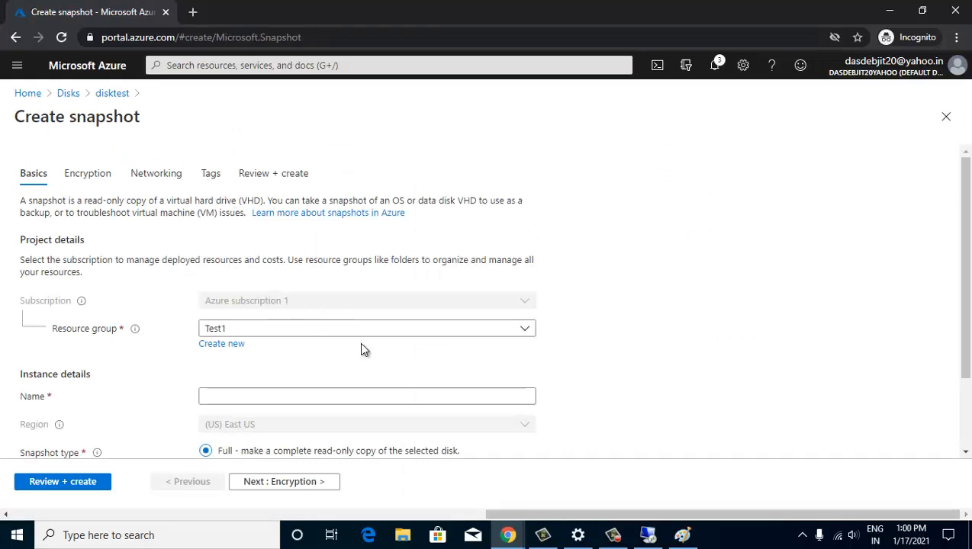
{"action": "scroll", "coordinate": [359, 341], "scroll_direction": "down", "scroll_amount": 2}
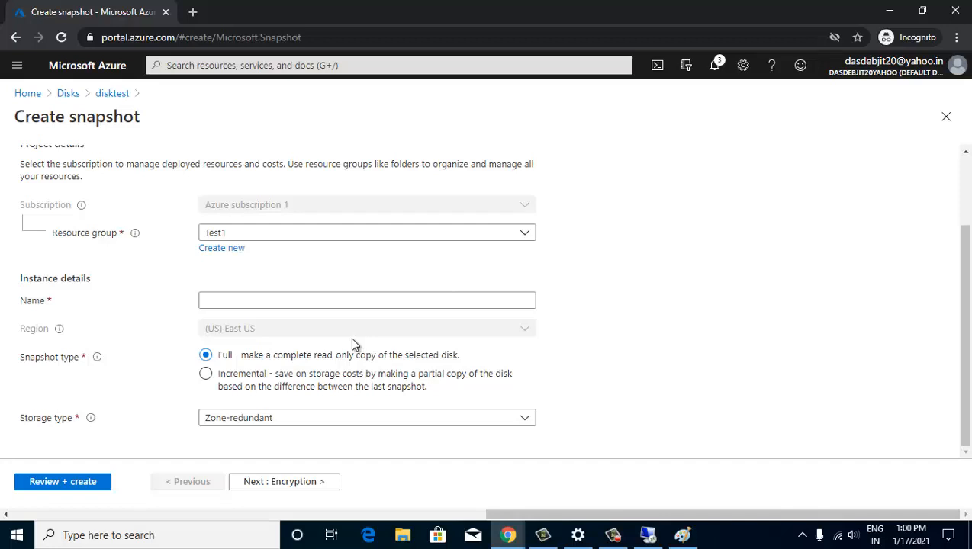
{"action": "left_click", "coordinate": [314, 300]}
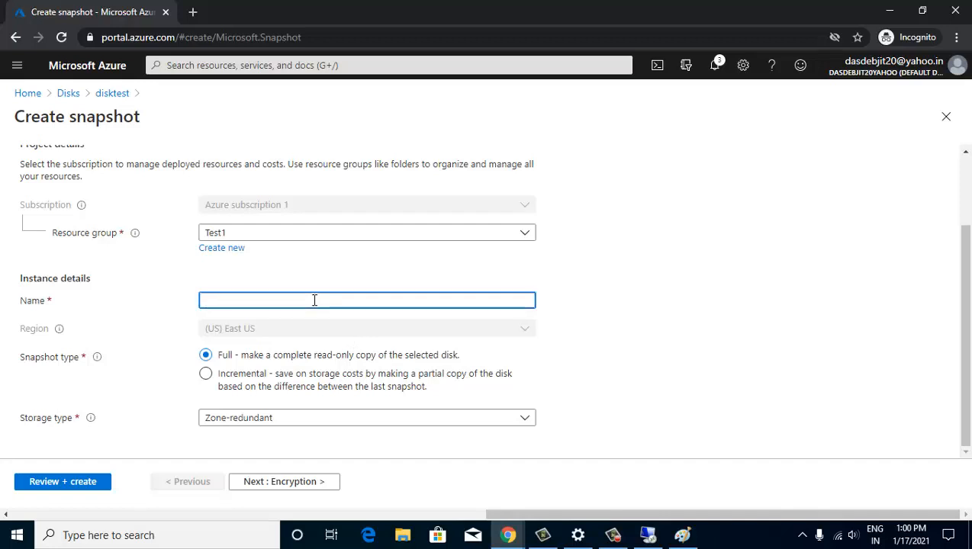
- Enter Snap1 as the snapshot name
{"action": "type", "text": "Snap1"}
- Review and create Snap1, waiting until its deployment to Test1 completes
{"action": "left_click", "coordinate": [76, 487]}
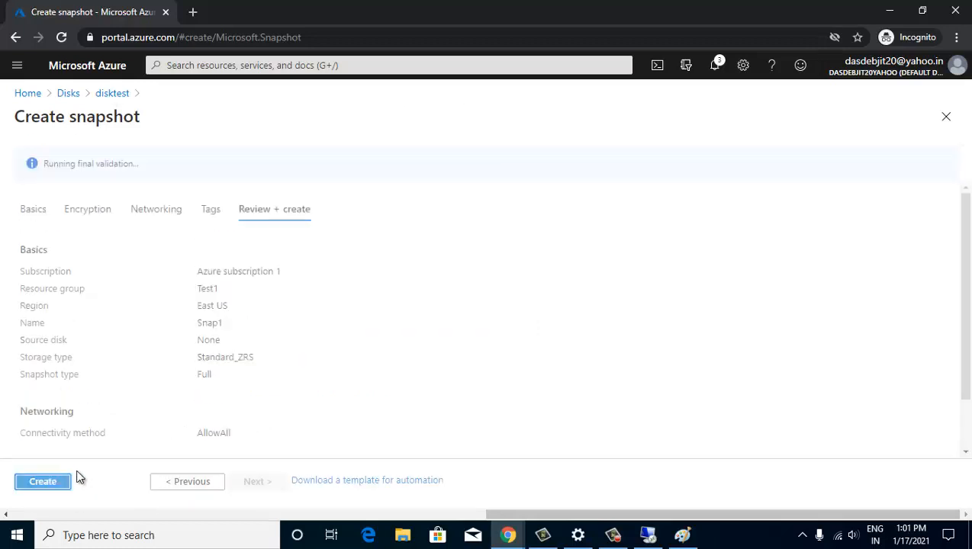
{"action": "left_click", "coordinate": [55, 479]}
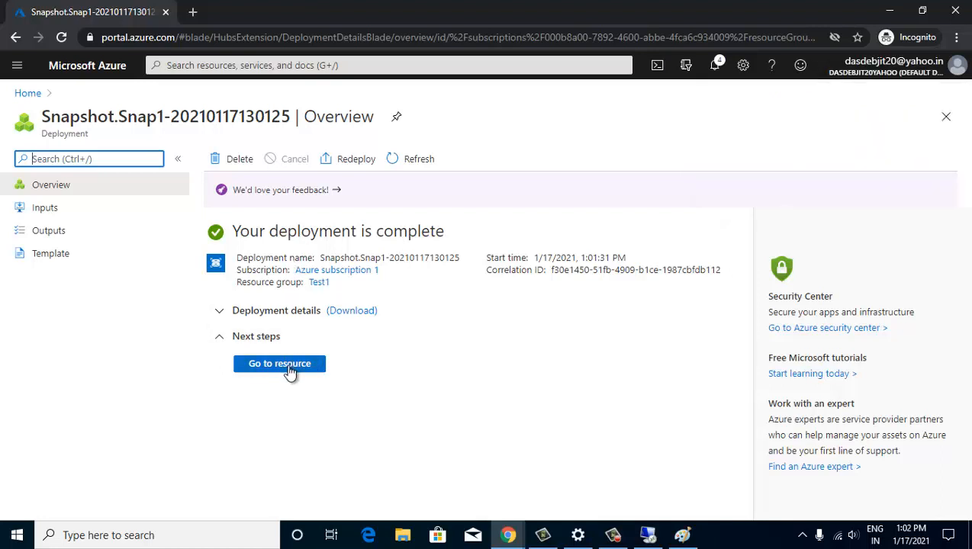
{"action": "left_click", "coordinate": [192, 65]}
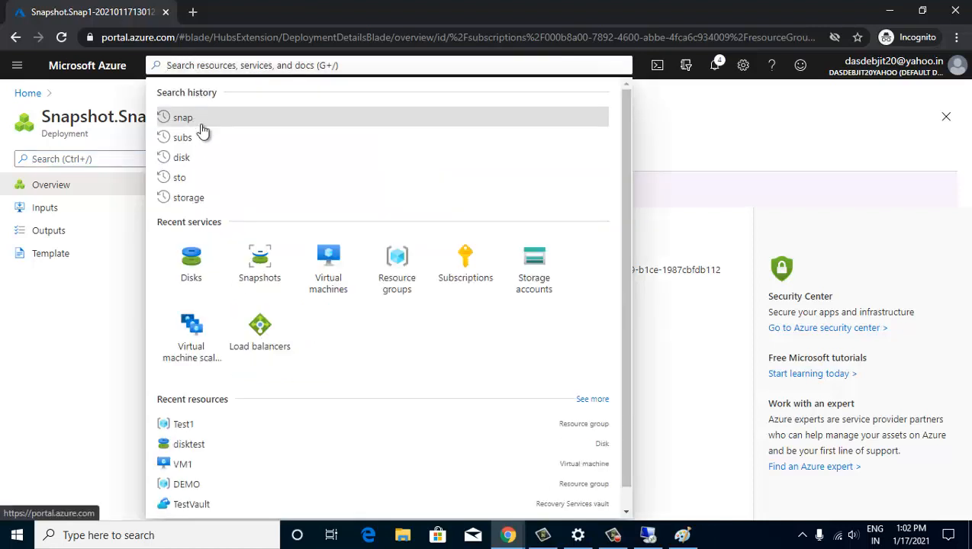
- Refresh the Snapshots list to confirm Snap1, a Full 4 GiB snapshot of disktest
{"action": "left_click", "coordinate": [259, 263]}
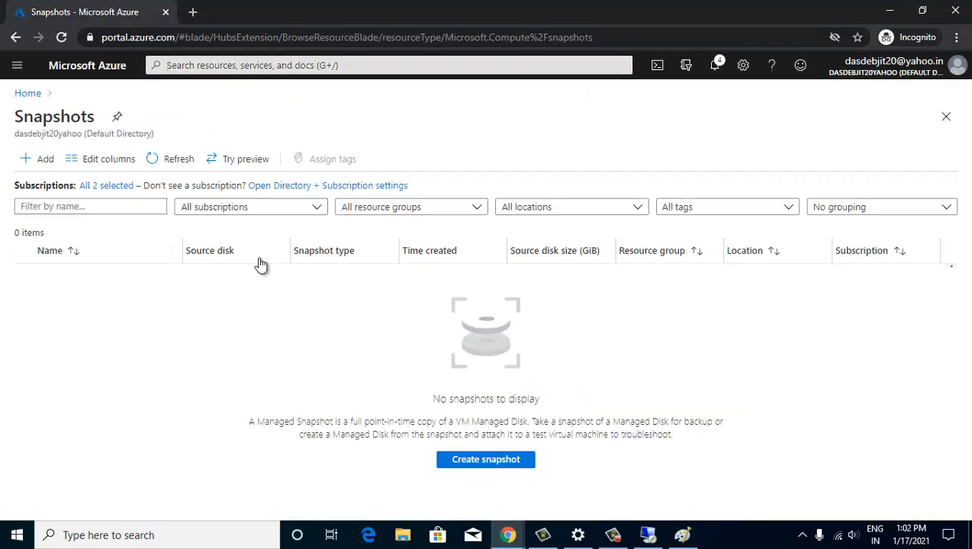
{"action": "left_click", "coordinate": [169, 160]}
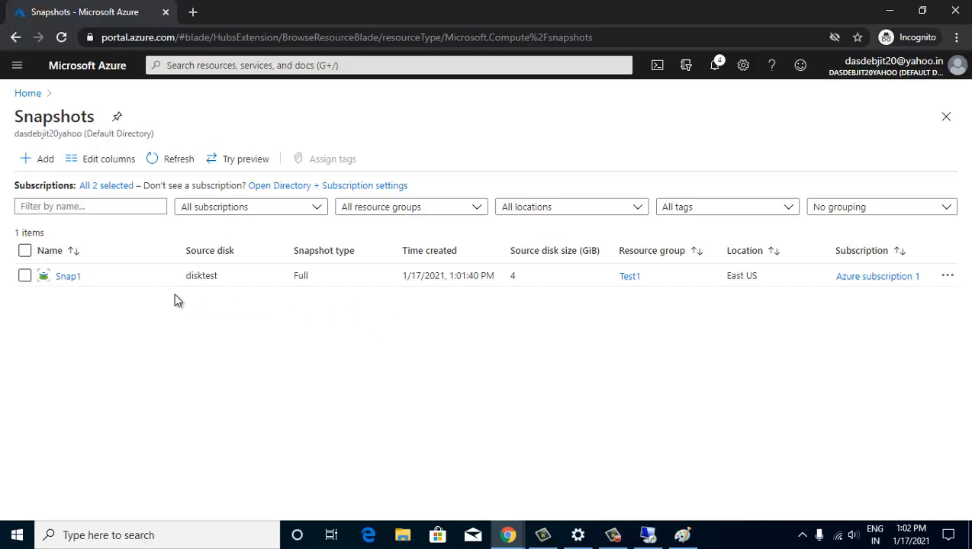
{"action": "left_click", "coordinate": [198, 69]}
{"action": "type", "text": "disk"}
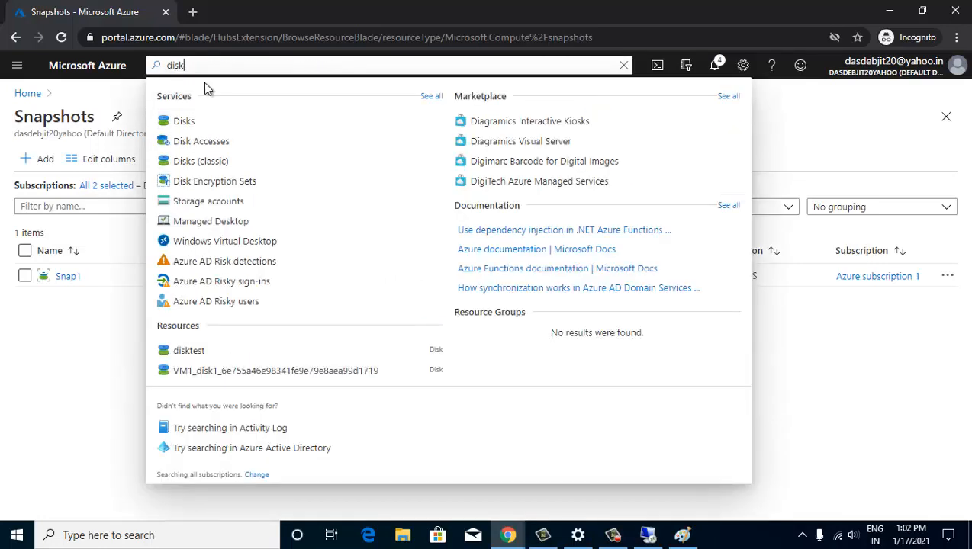
- Begin a managed disk in resource group Test1, East US, named diskfromsnap
{"action": "left_click", "coordinate": [189, 122]}
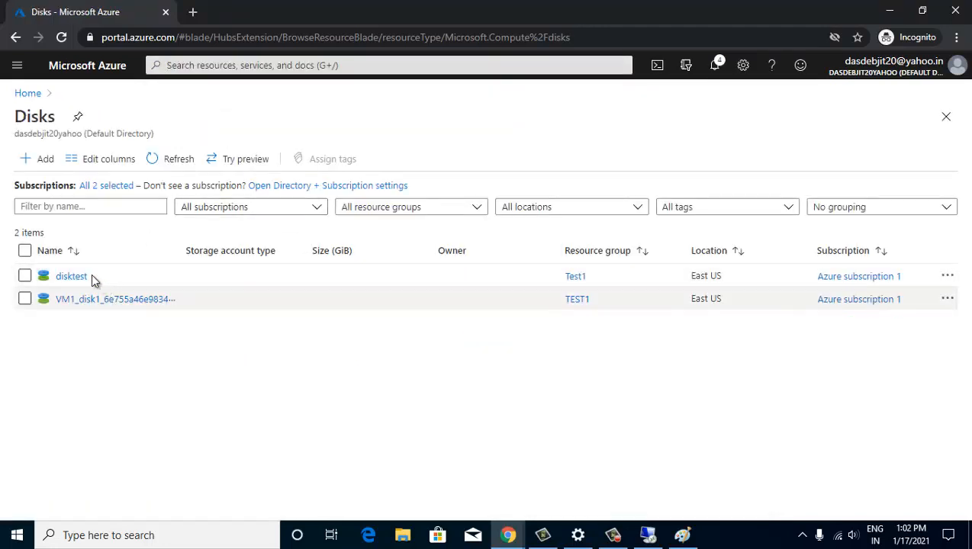
{"action": "left_click", "coordinate": [44, 160]}
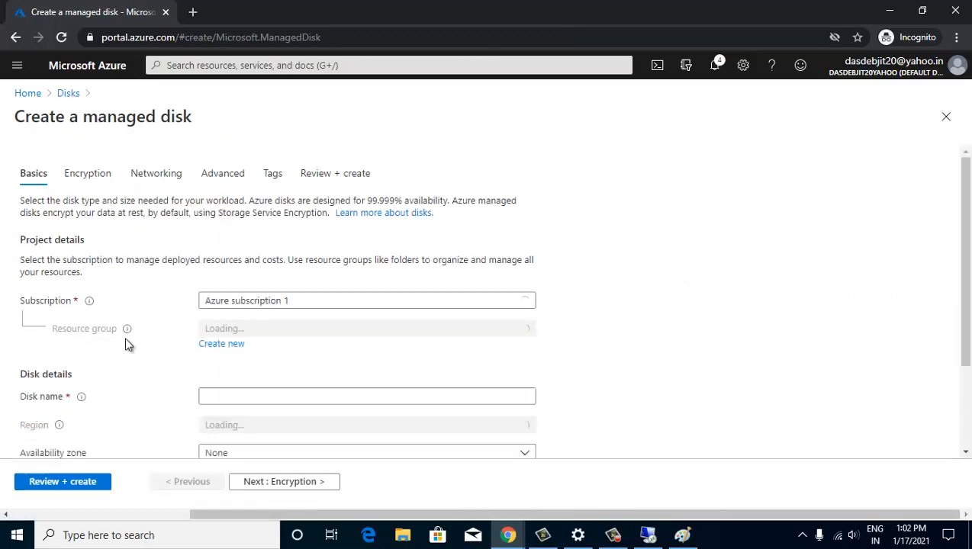
{"action": "left_click", "coordinate": [274, 333]}
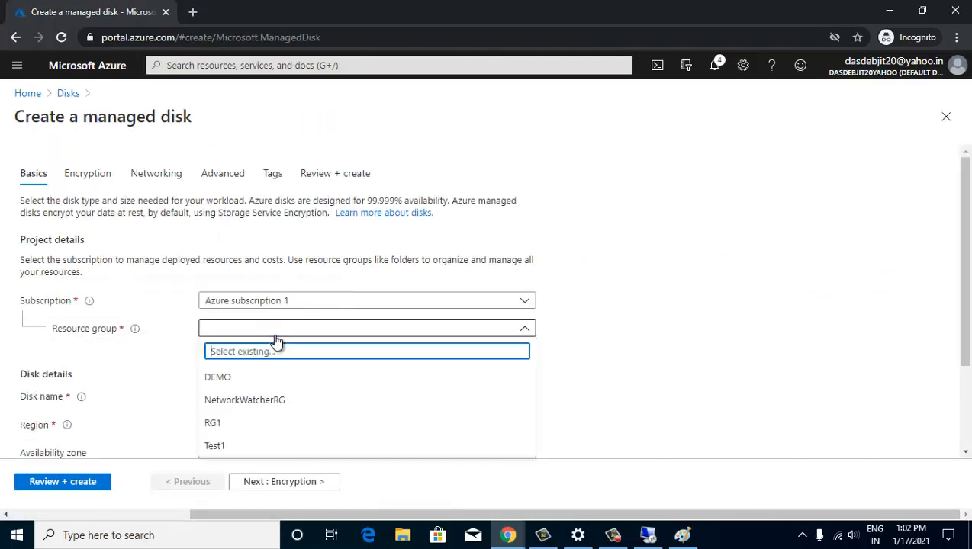
{"action": "left_click", "coordinate": [269, 447]}
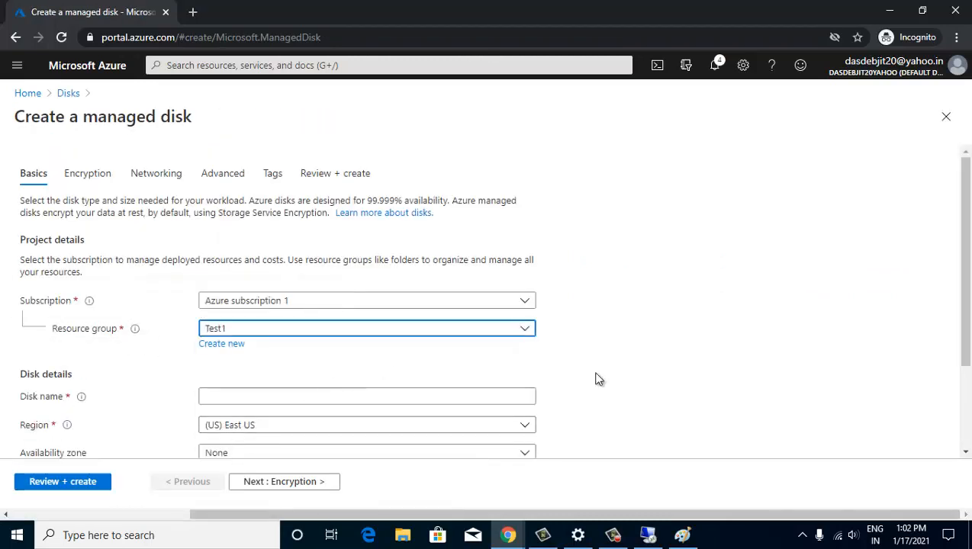
{"action": "scroll", "coordinate": [444, 347], "scroll_direction": "down", "scroll_amount": 2}
{"action": "left_click", "coordinate": [273, 276]}
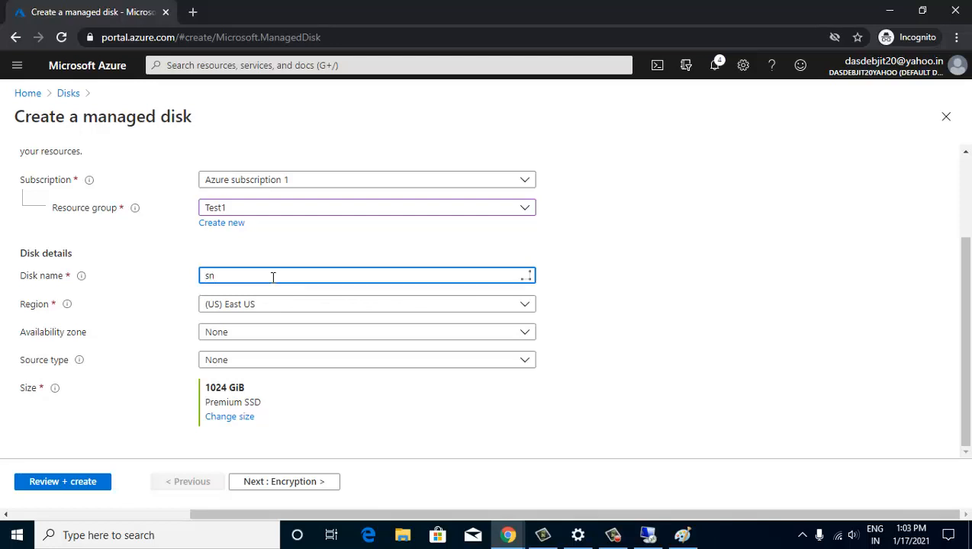
{"action": "key", "text": "BackSpace"}
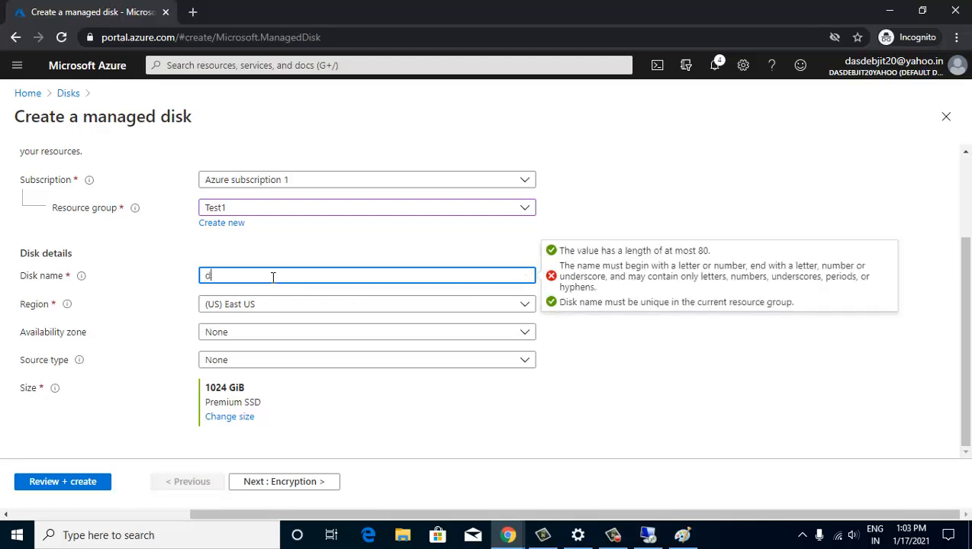
{"action": "type", "text": "disk"}
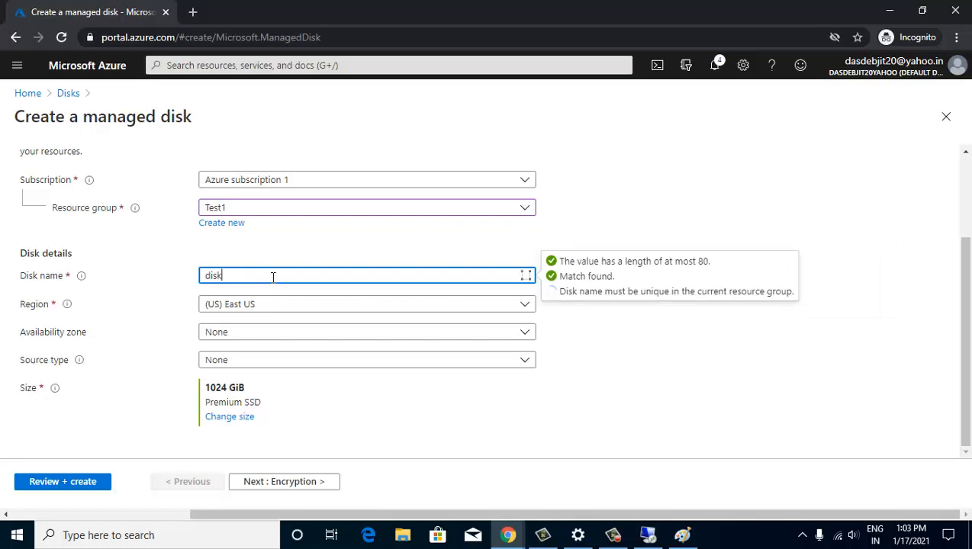
{"action": "type", "text": "fromsnap"}
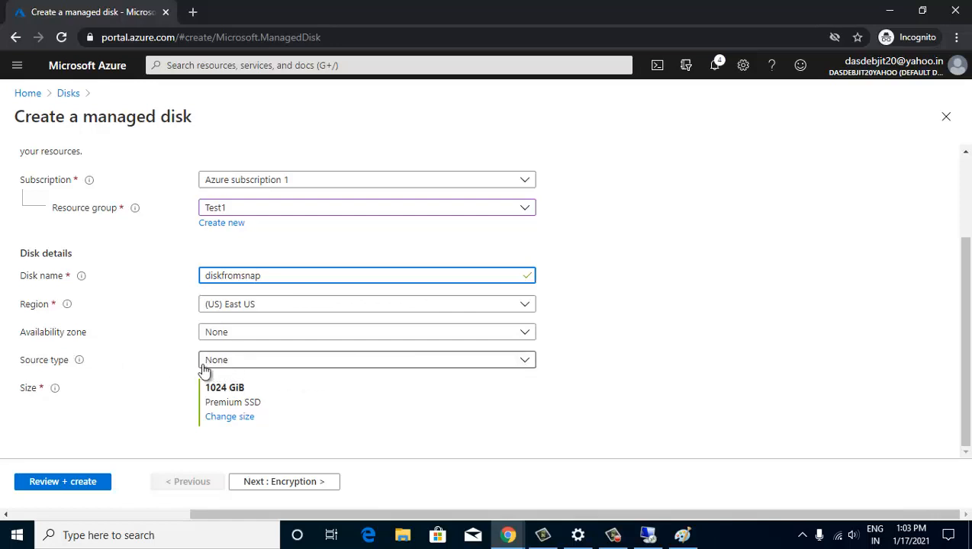
- Set the disk's source type to Snapshot, using Snap1
{"action": "left_click", "coordinate": [527, 363]}
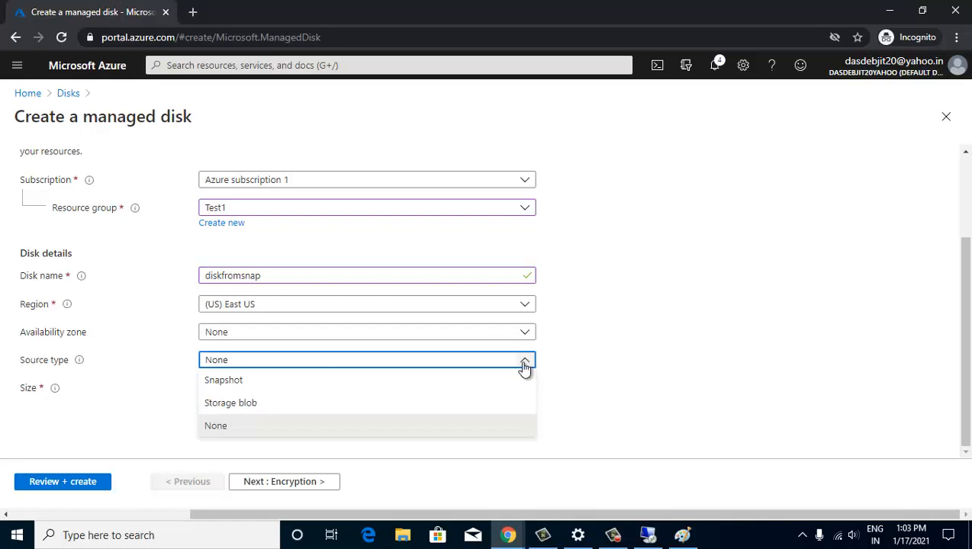
{"action": "left_click", "coordinate": [310, 381]}
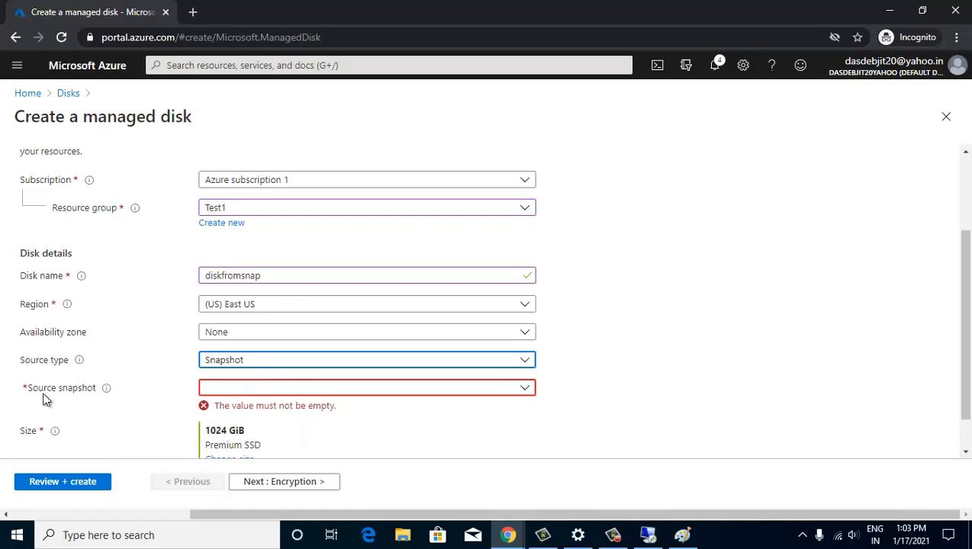
{"action": "left_click", "coordinate": [520, 389]}
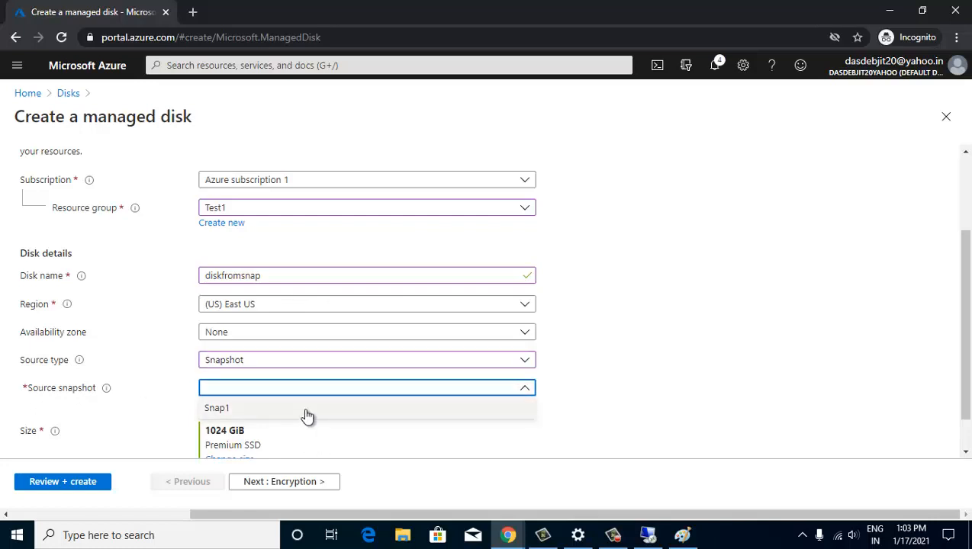
{"action": "left_click", "coordinate": [214, 413]}
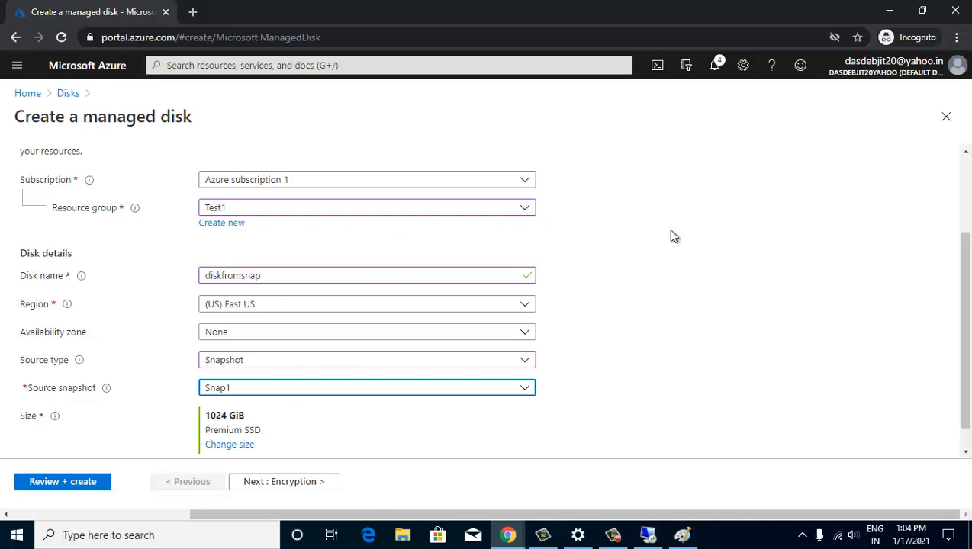
- Change the disk size to 8 GiB Premium SSD
{"action": "left_click", "coordinate": [235, 447]}
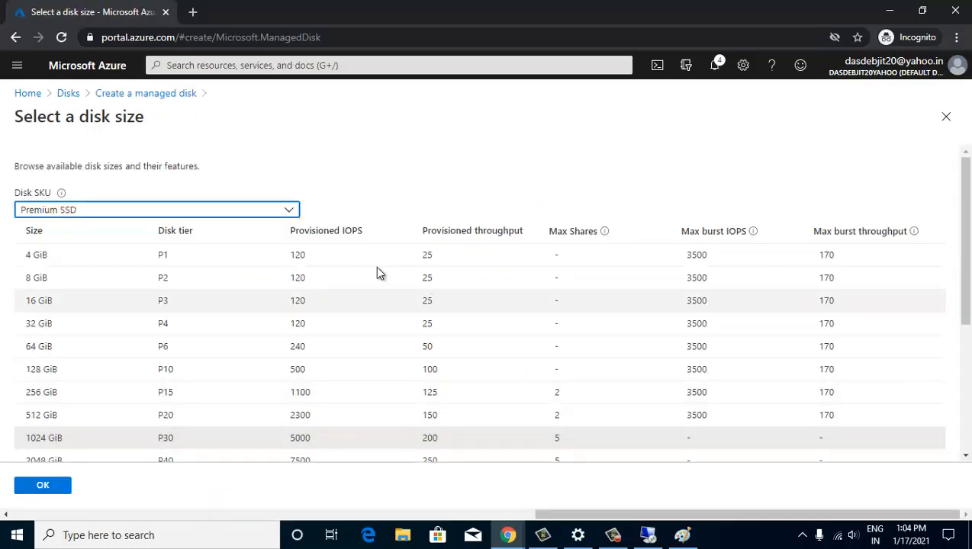
{"action": "left_click", "coordinate": [93, 278]}
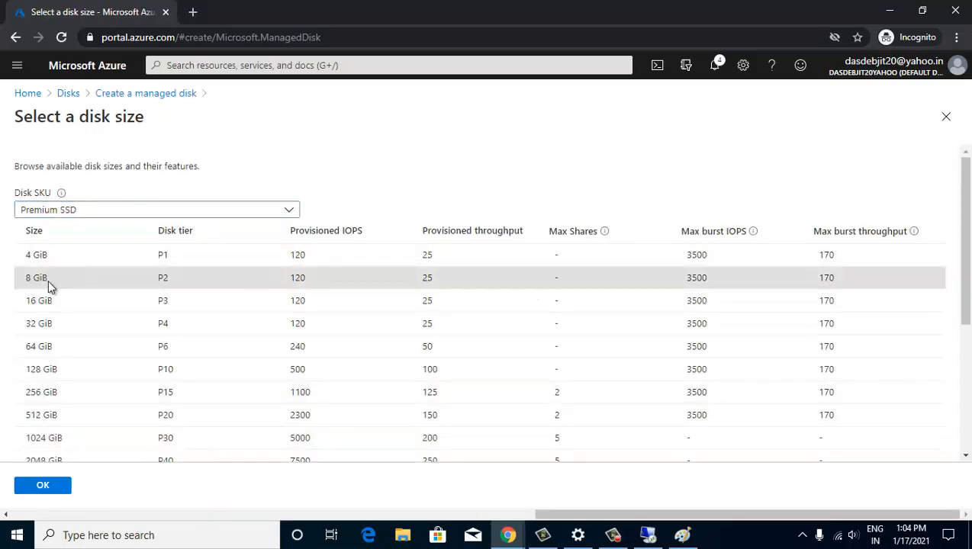
{"action": "left_click", "coordinate": [42, 485]}
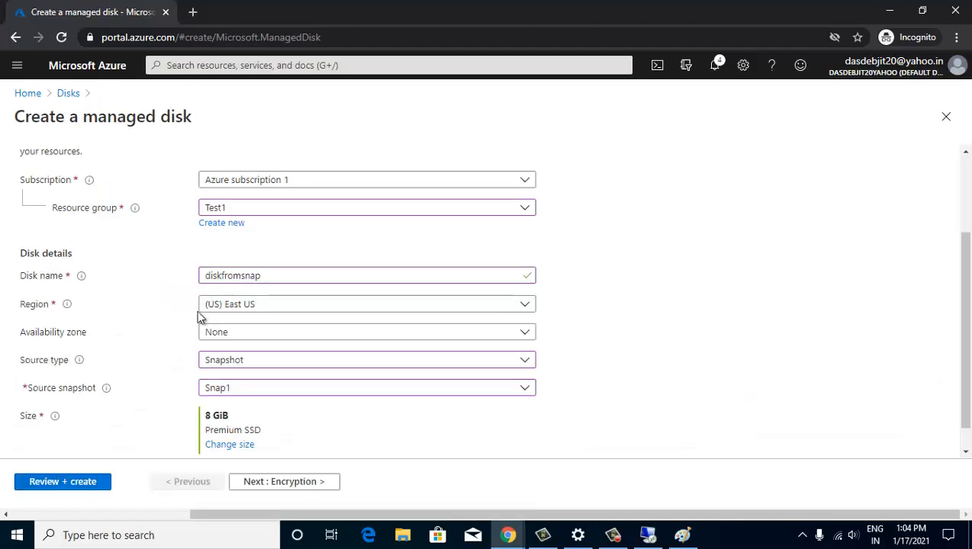
- Review and create diskfromsnap, then find it in the Disks list as 8 GiB unattached
{"action": "left_click", "coordinate": [84, 486]}
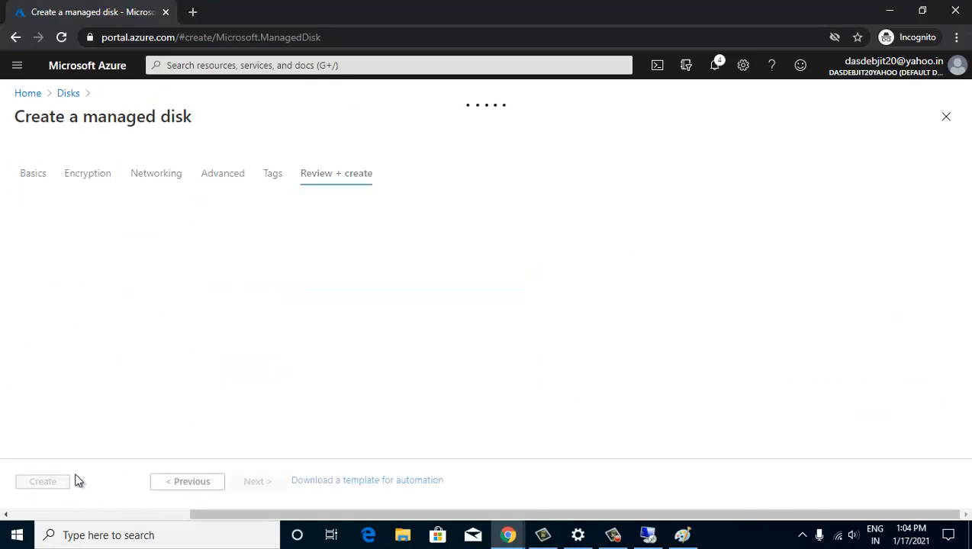
{"action": "left_click", "coordinate": [57, 486]}
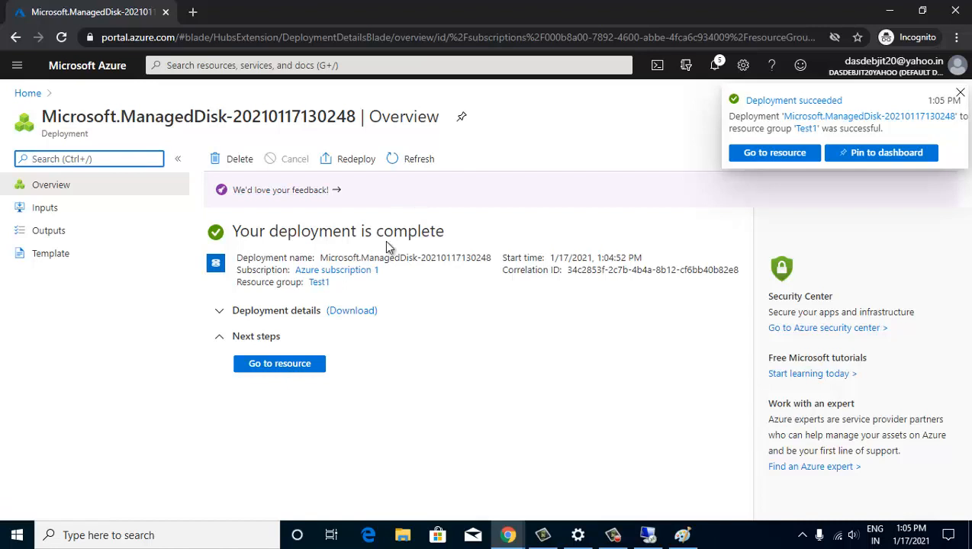
{"action": "left_click", "coordinate": [298, 366]}
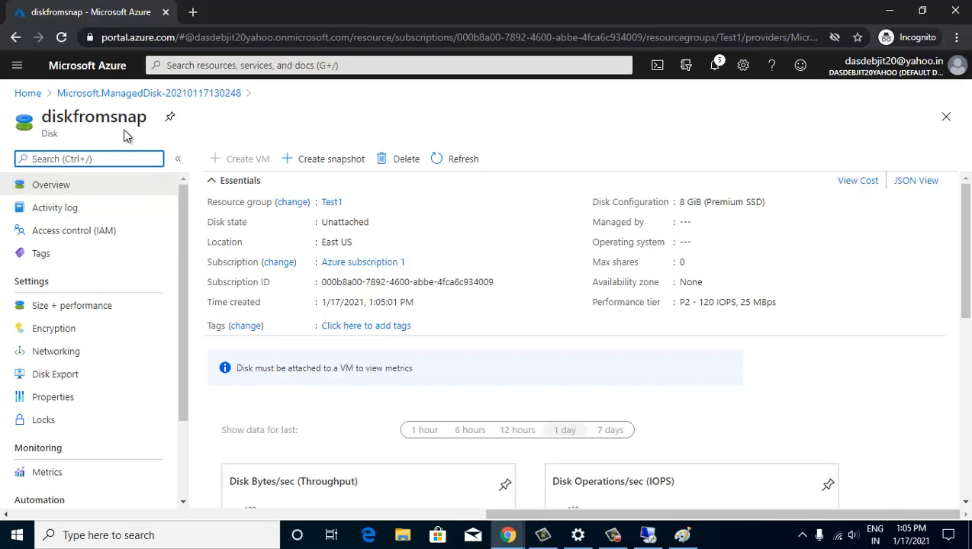
{"action": "left_click", "coordinate": [231, 65]}
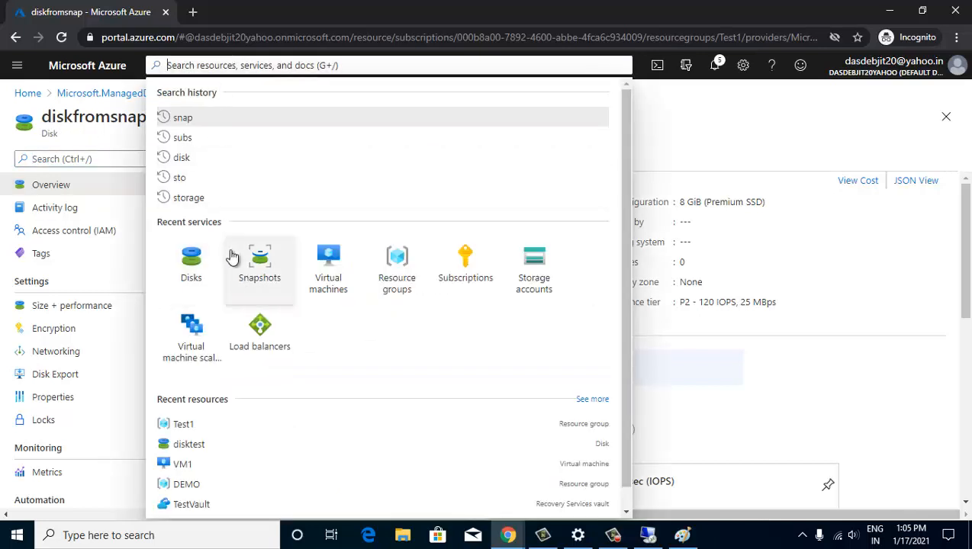
{"action": "left_click", "coordinate": [191, 259]}
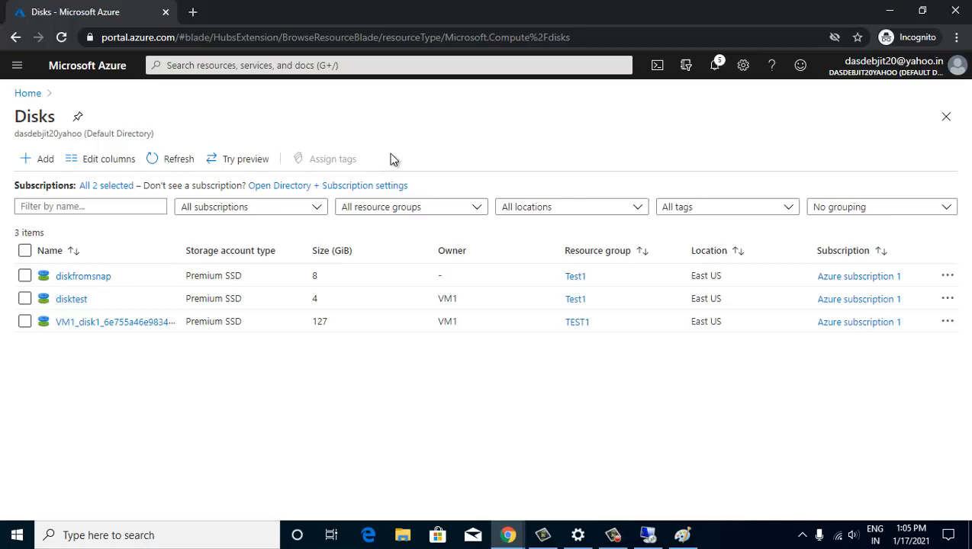
- Show VM1's Disks page full width, listing its 127 GiB OS disk and disktest
{"action": "left_click", "coordinate": [220, 69]}
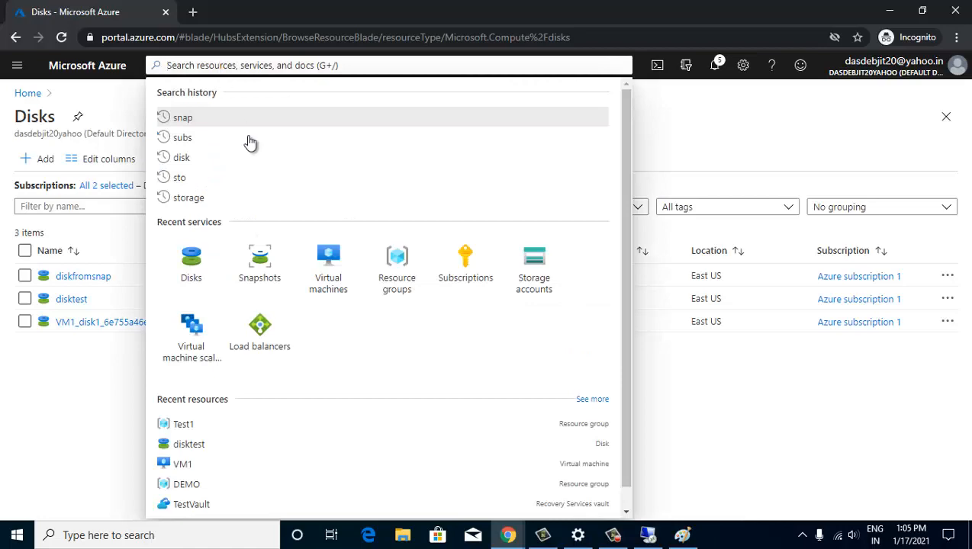
{"action": "left_click", "coordinate": [328, 268]}
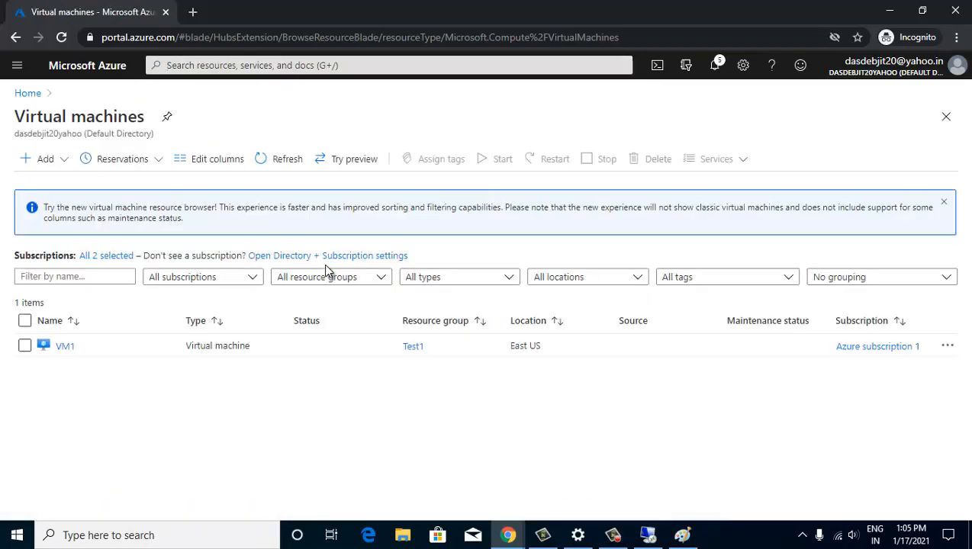
{"action": "left_click", "coordinate": [65, 347]}
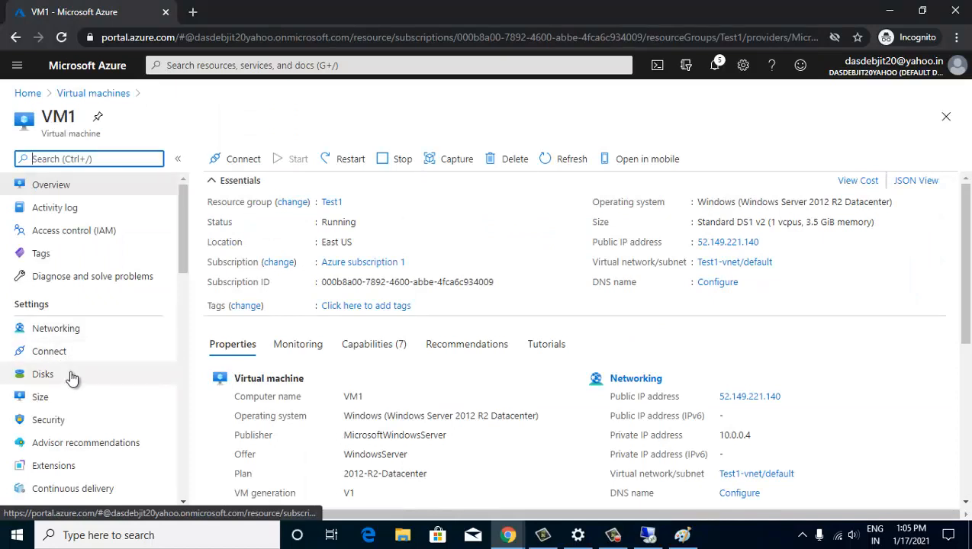
{"action": "left_click", "coordinate": [64, 376]}
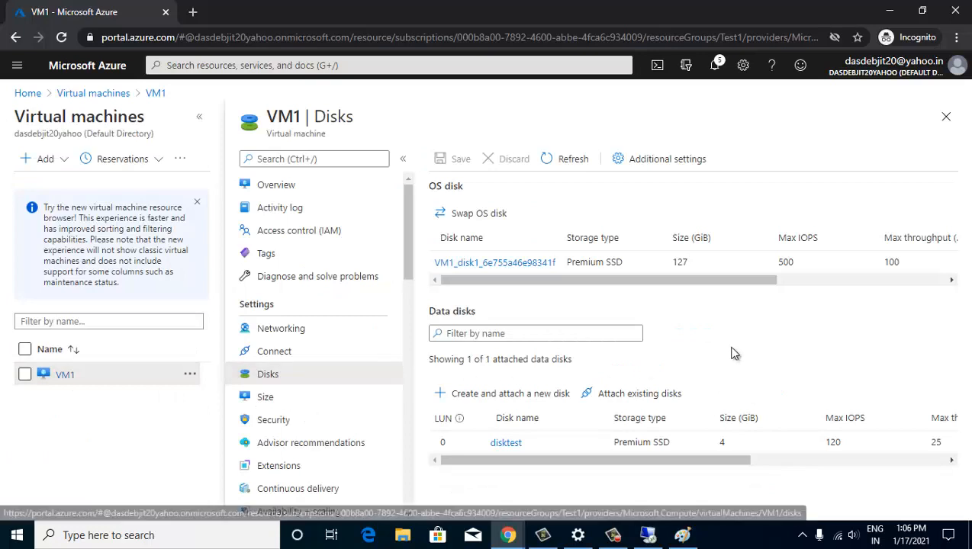
{"action": "left_click", "coordinate": [201, 120]}
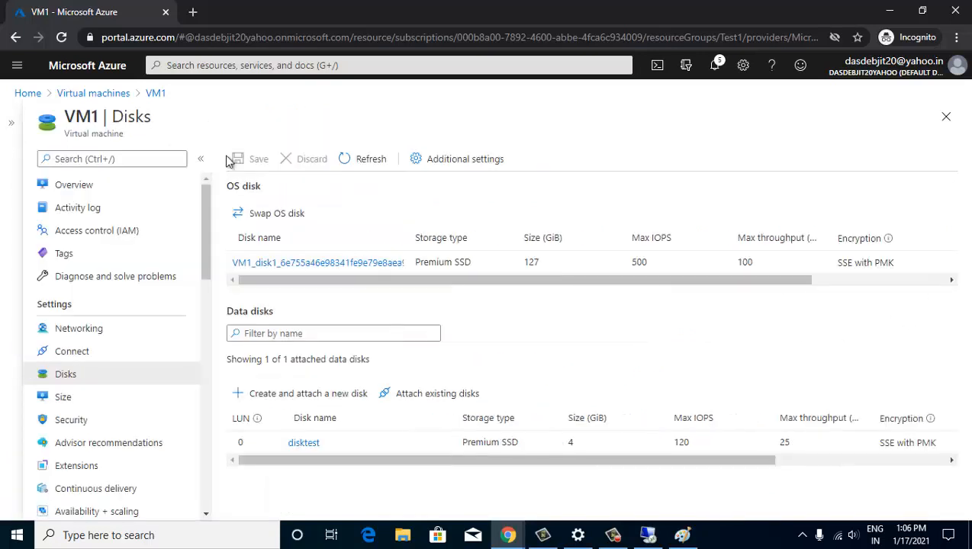
- Attach the existing 8 GiB diskfromsnap to VM1 at LUN 1 and save VM1
{"action": "left_click", "coordinate": [441, 402]}
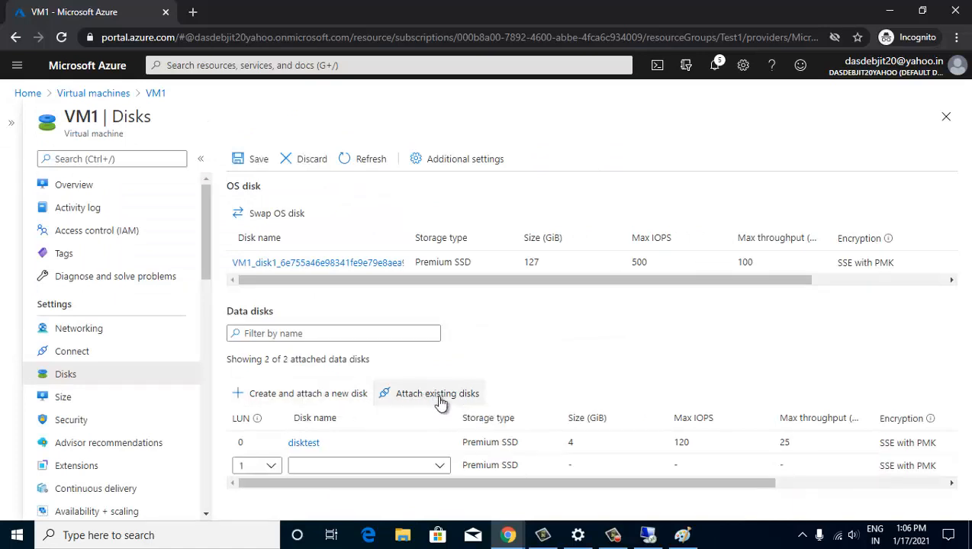
{"action": "left_click", "coordinate": [440, 472]}
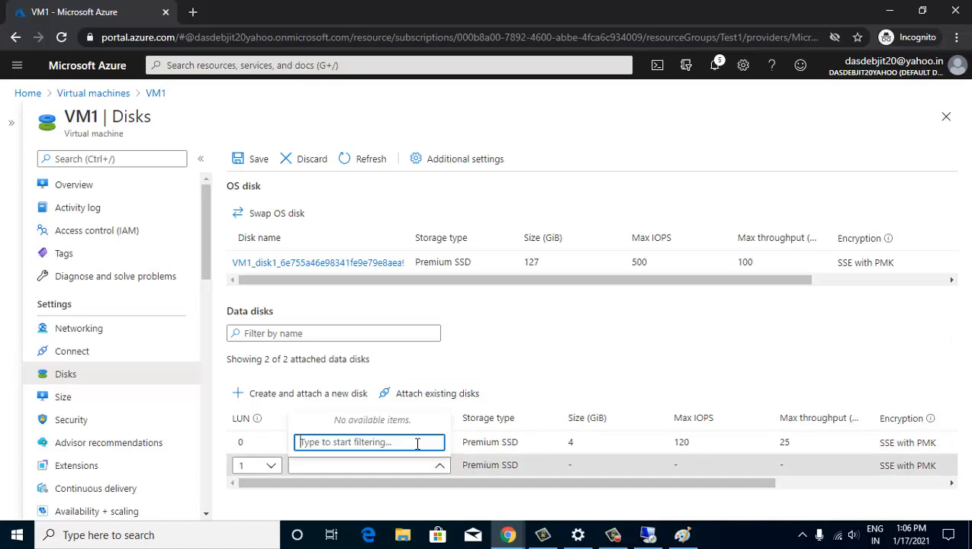
{"action": "left_click", "coordinate": [356, 161]}
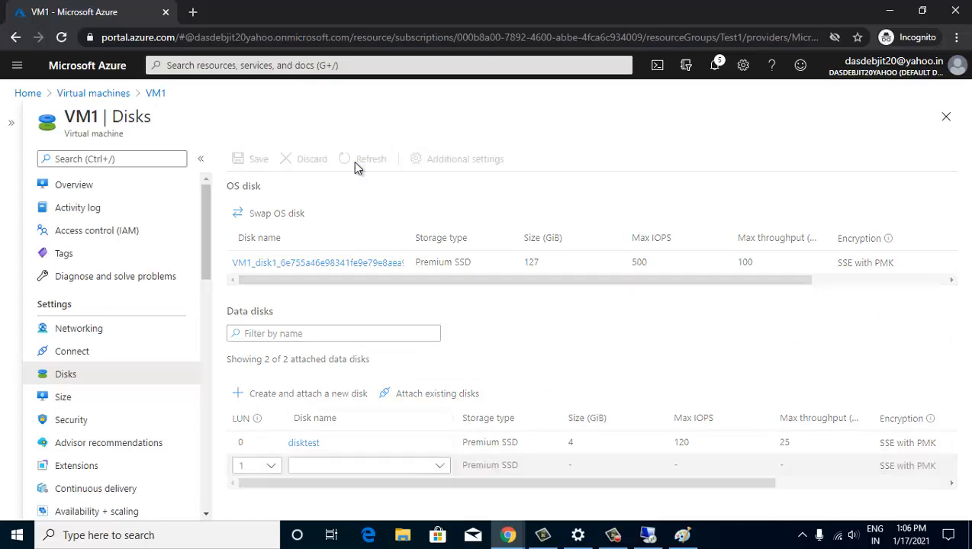
{"action": "left_click", "coordinate": [423, 402]}
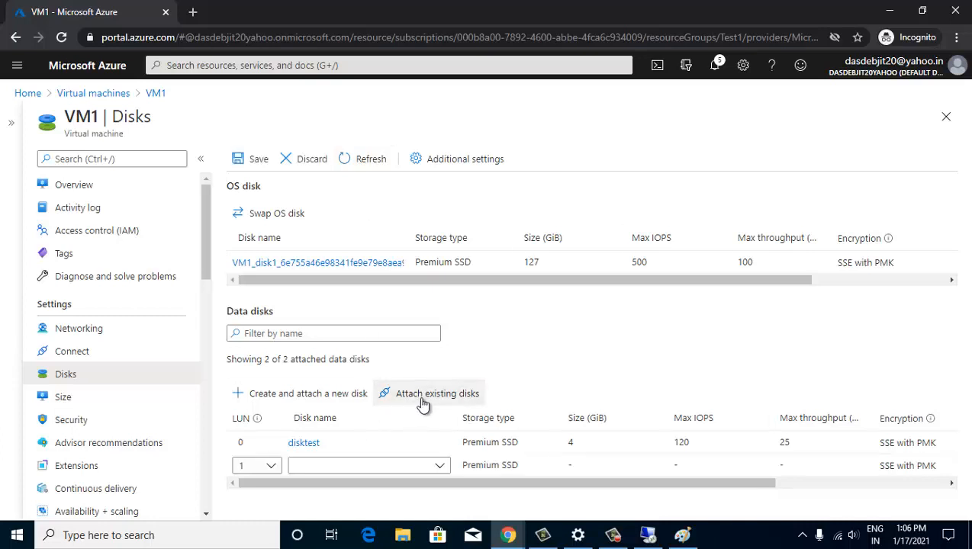
{"action": "left_click", "coordinate": [441, 467]}
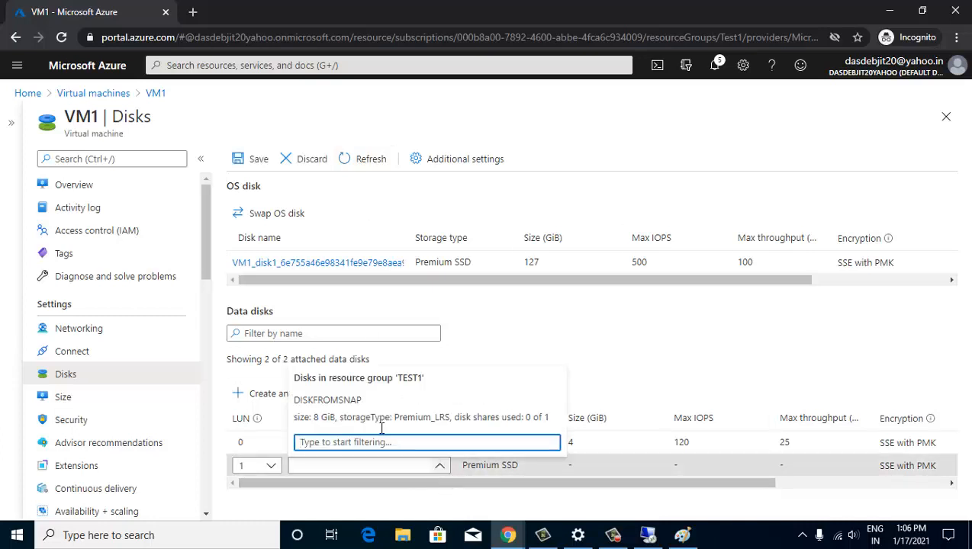
{"action": "left_click", "coordinate": [323, 422]}
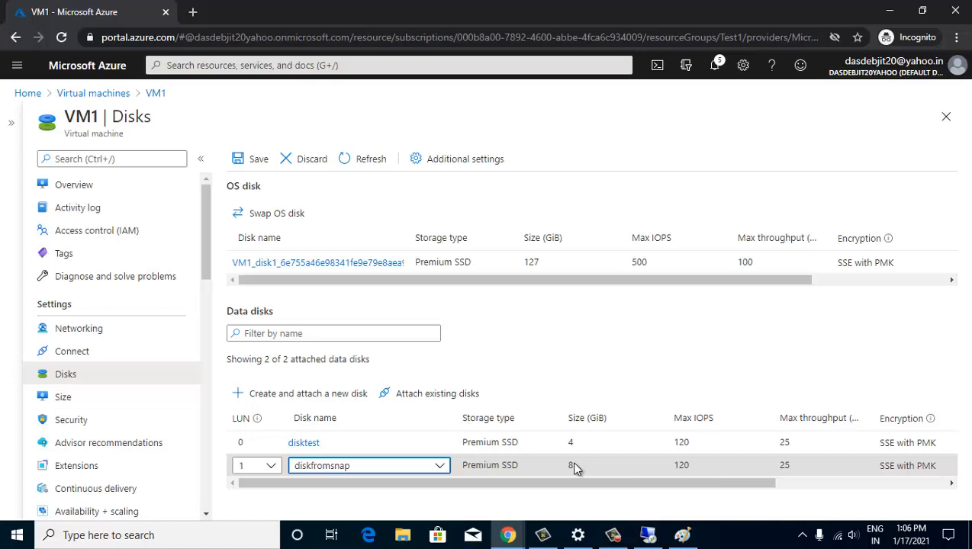
{"action": "left_click", "coordinate": [252, 159]}
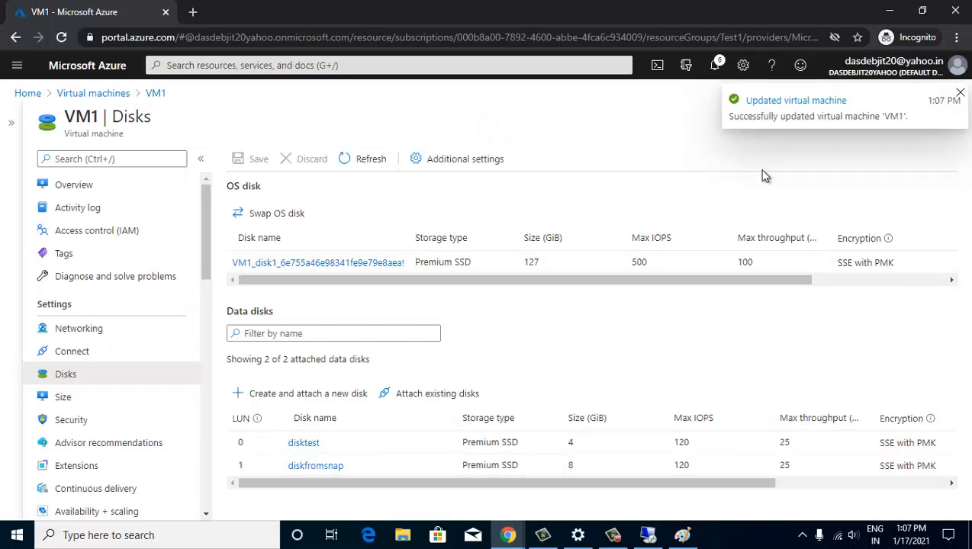
- Switch to VM1's Remote Desktop session and launch Disk Management from the Win+X menu
{"action": "left_click", "coordinate": [648, 538]}
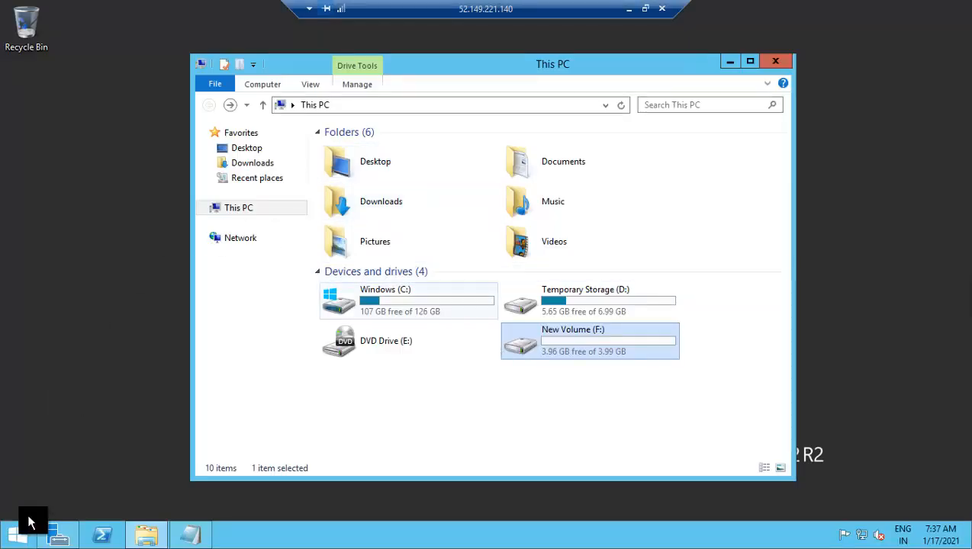
{"action": "right_click", "coordinate": [23, 540]}
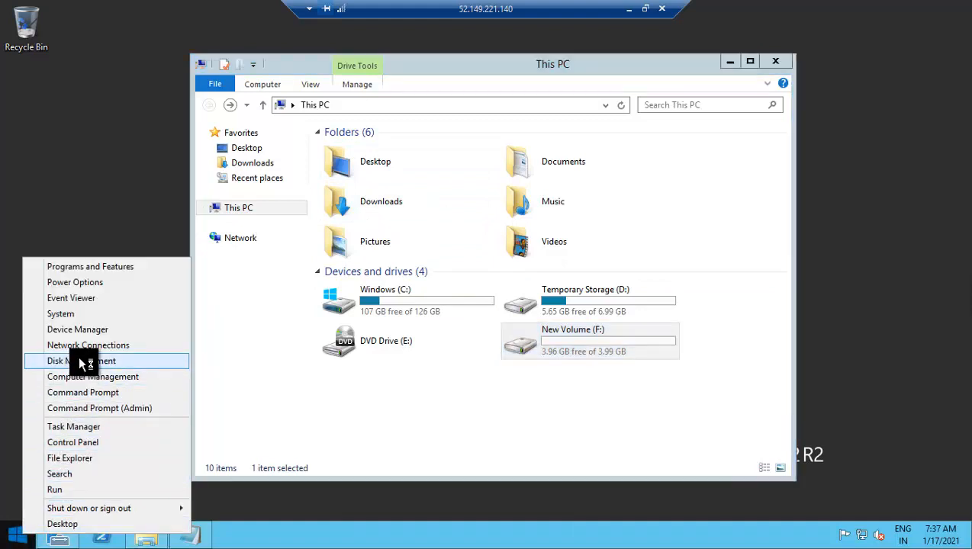
{"action": "left_click", "coordinate": [82, 362]}
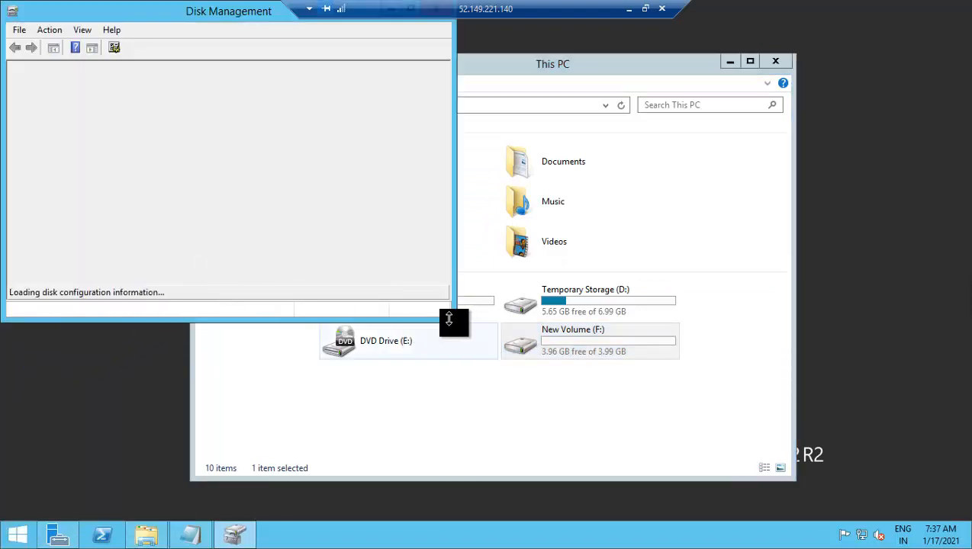
- Enlarge the Disk Management window and bring the offline 8 GB Disk 3 online
{"action": "mouse_move", "coordinate": [453, 322]}
{"action": "left_mouse_down"}
{"action": "mouse_move", "coordinate": [471, 393]}
{"action": "mouse_move", "coordinate": [544, 465]}
{"action": "left_mouse_up"}
{"action": "mouse_move", "coordinate": [31, 365]}
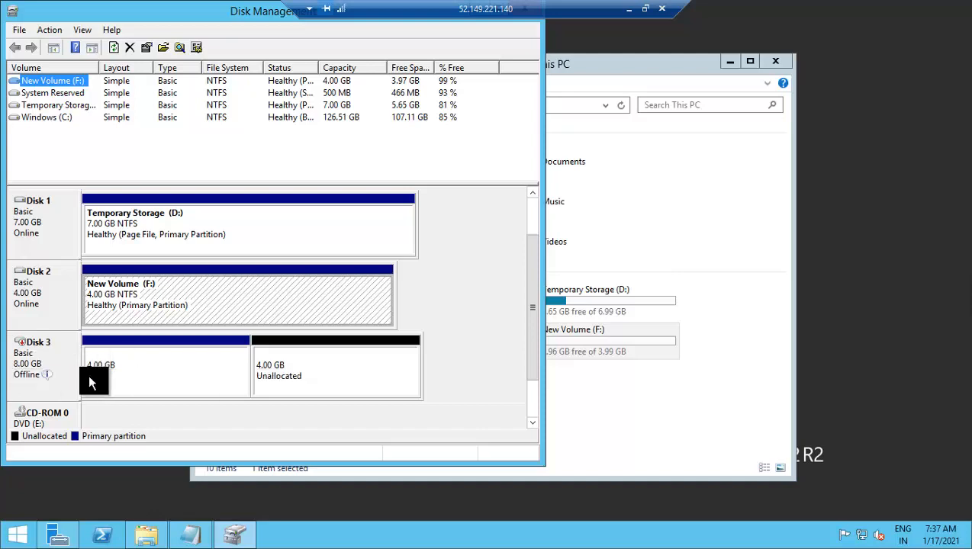
{"action": "right_click", "coordinate": [66, 355]}
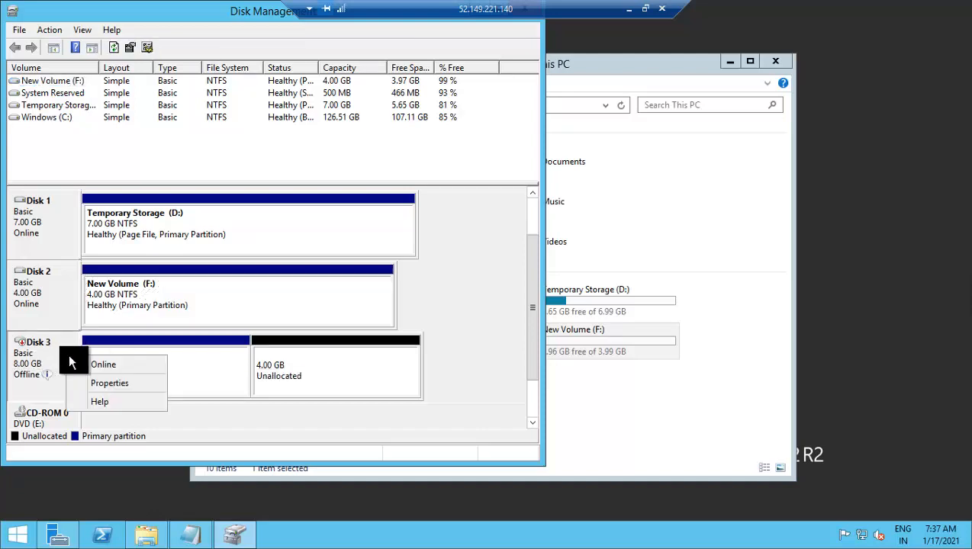
{"action": "left_click", "coordinate": [82, 365]}
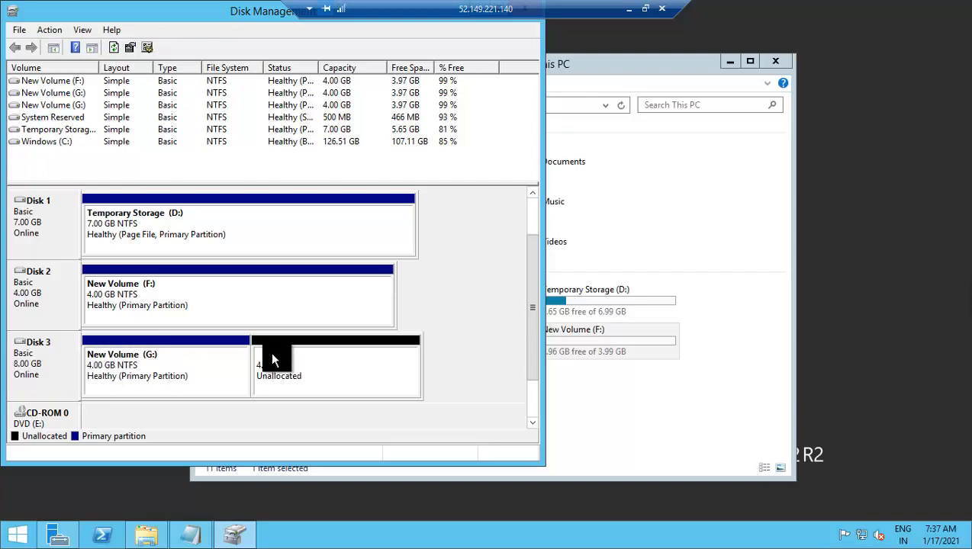
{"action": "left_click_drag", "start_coordinate": [135, 17], "coordinate": [363, 72]}
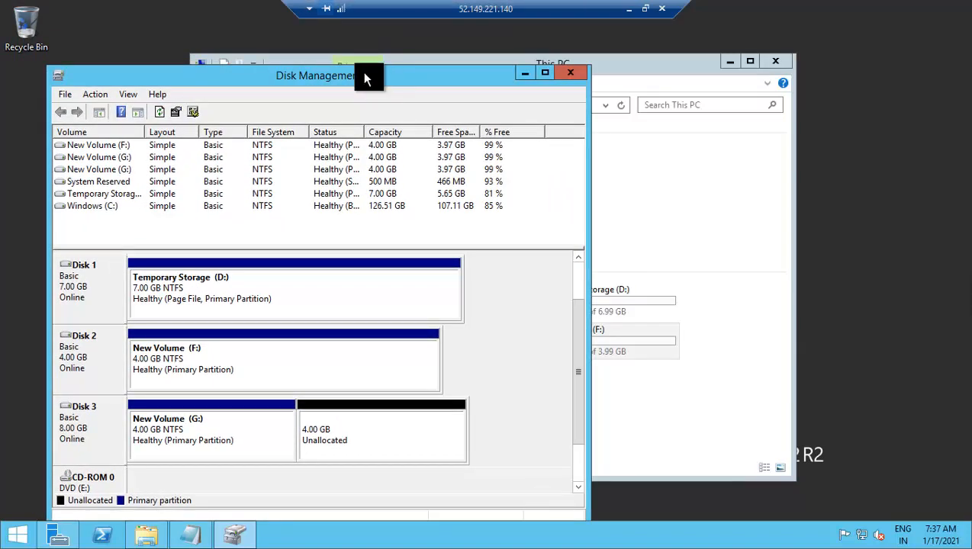
- Close Disk Management and open test file 1 from G:\test data to check its contents
{"action": "left_click", "coordinate": [569, 74]}
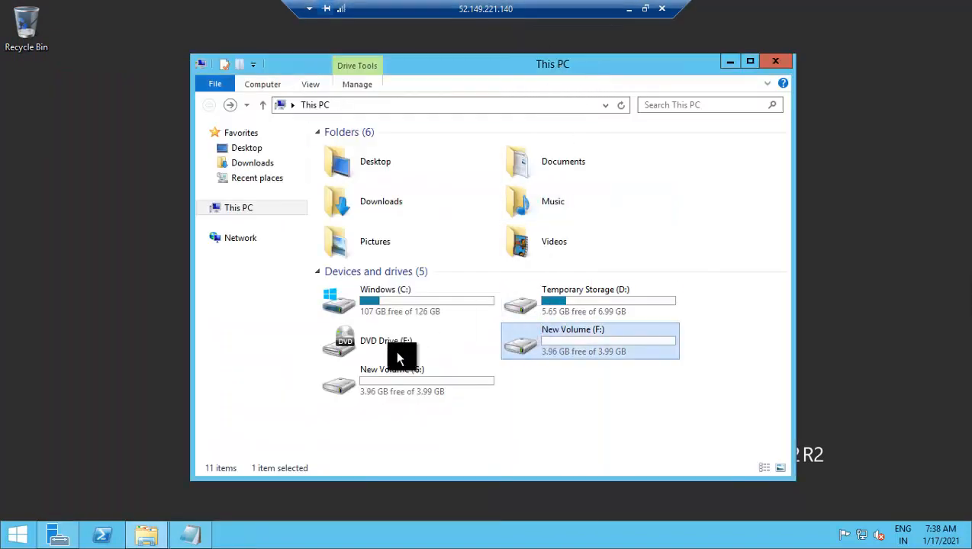
{"action": "double_click", "coordinate": [399, 371]}
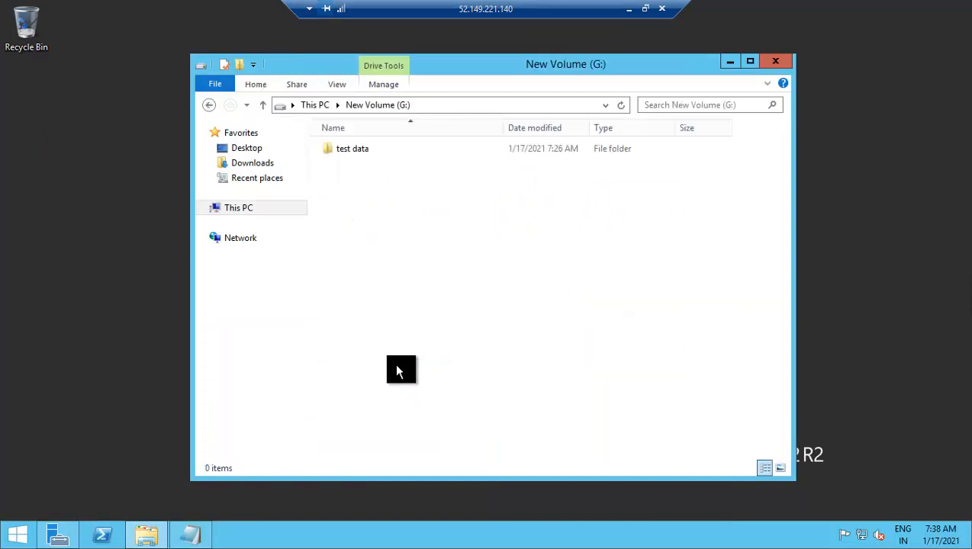
{"action": "double_click", "coordinate": [366, 156]}
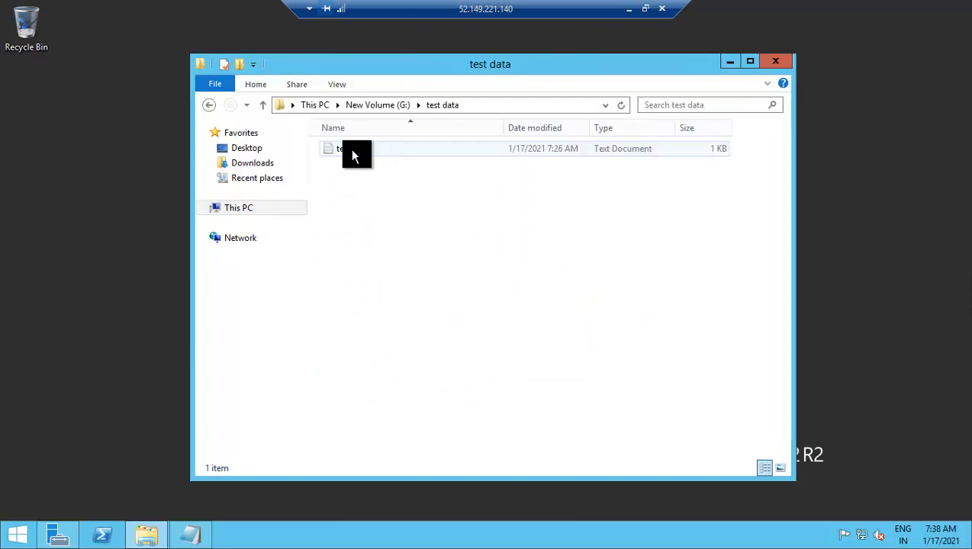
{"action": "double_click", "coordinate": [355, 151]}
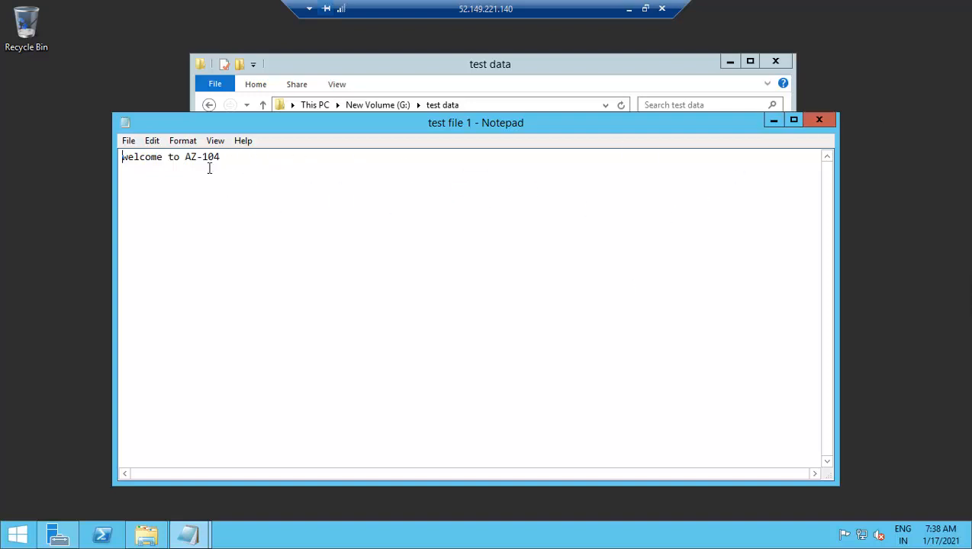
- Close test file 1, return to This PC, and minimize the remote session
{"action": "left_click", "coordinate": [815, 118]}
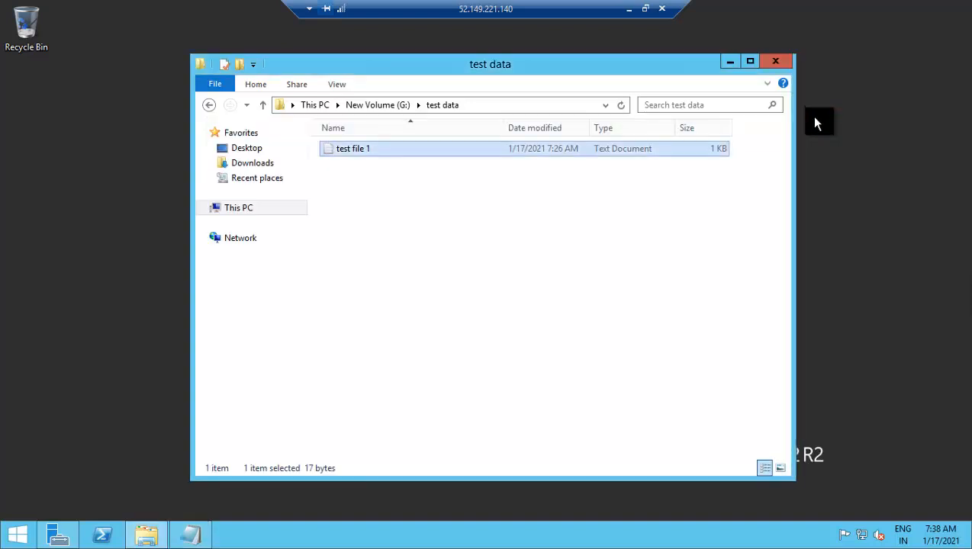
{"action": "left_click", "coordinate": [215, 108]}
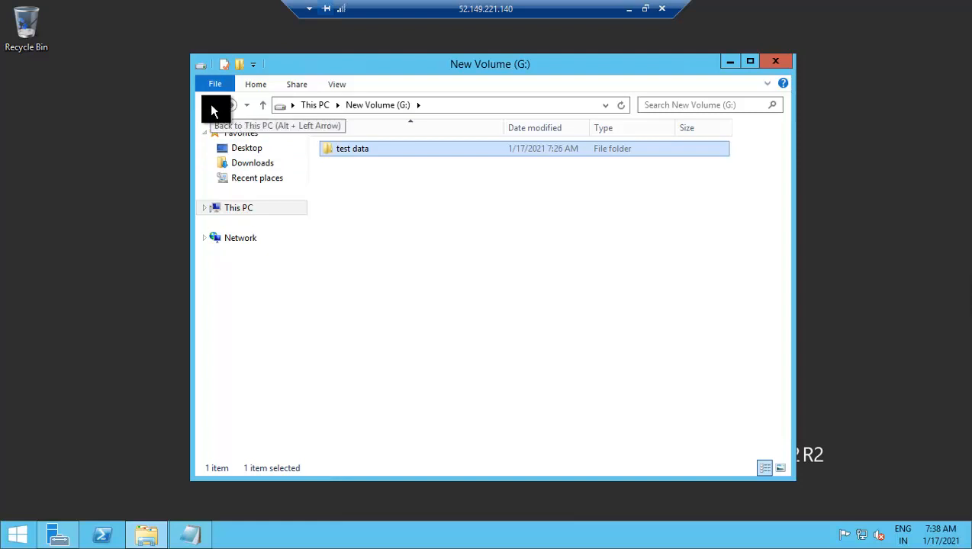
{"action": "left_click", "coordinate": [214, 110]}
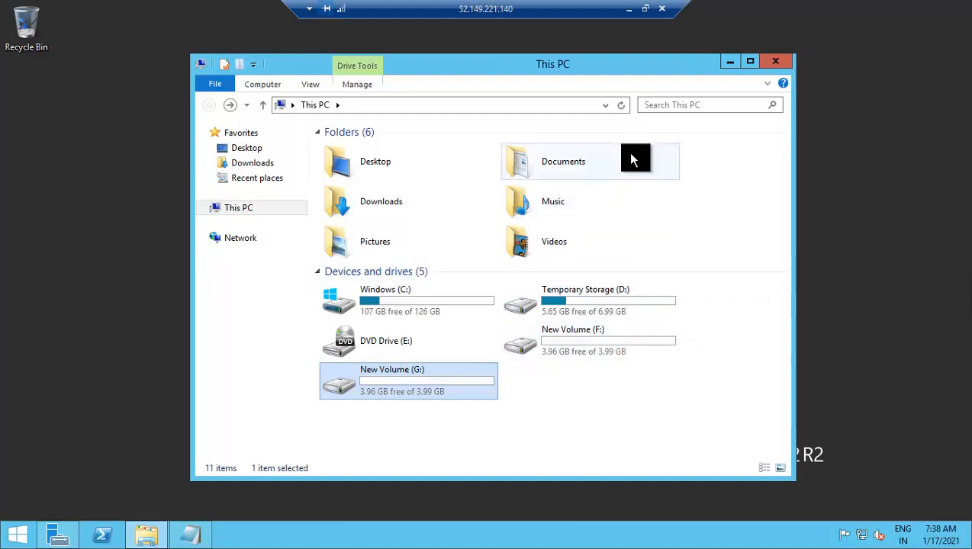
{"action": "left_click", "coordinate": [629, 9]}
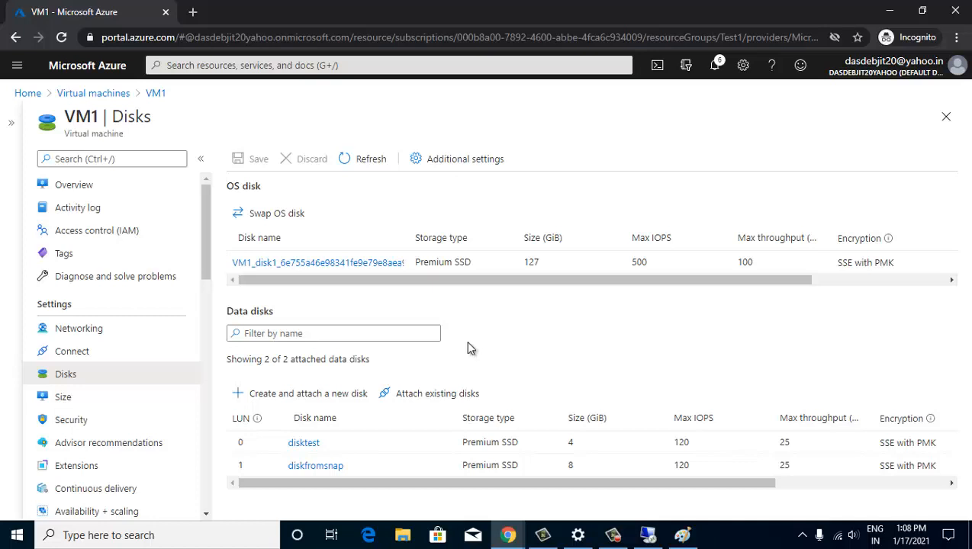
- Select Overview in VM1's left menu to show its Running status page
{"action": "left_click", "coordinate": [84, 185]}
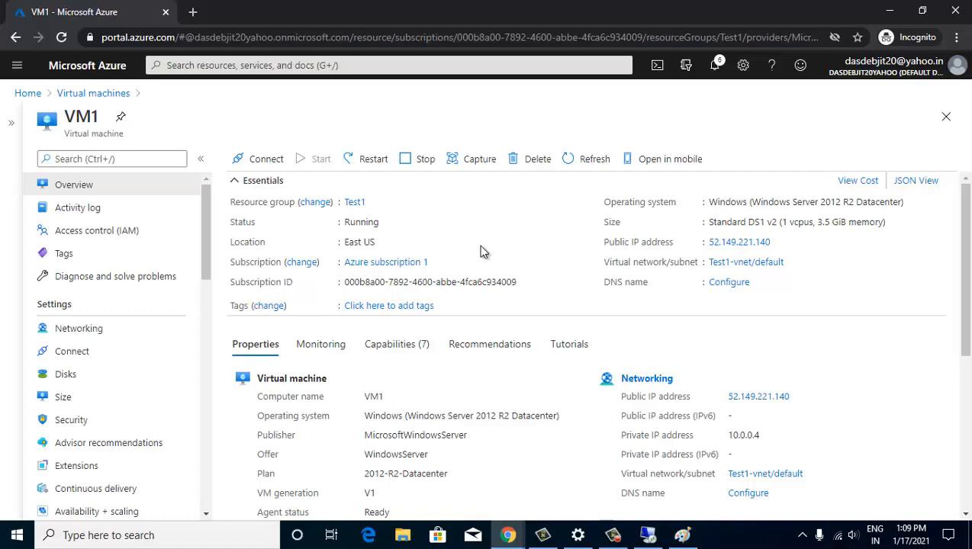
- Add a 'DB' text label inside the VM1 box of the Paint diagram, then minimize Paint
{"action": "left_click", "coordinate": [682, 535]}
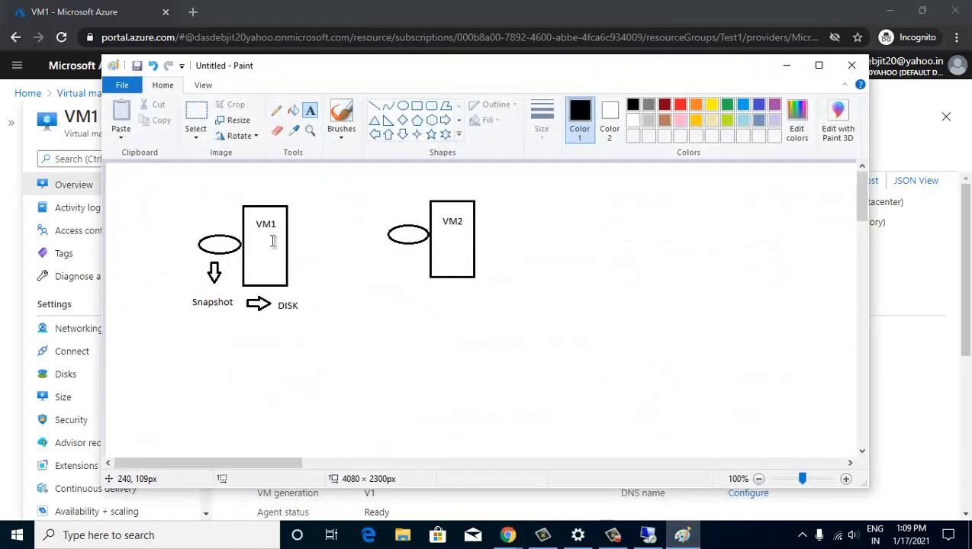
{"action": "left_click", "coordinate": [256, 250]}
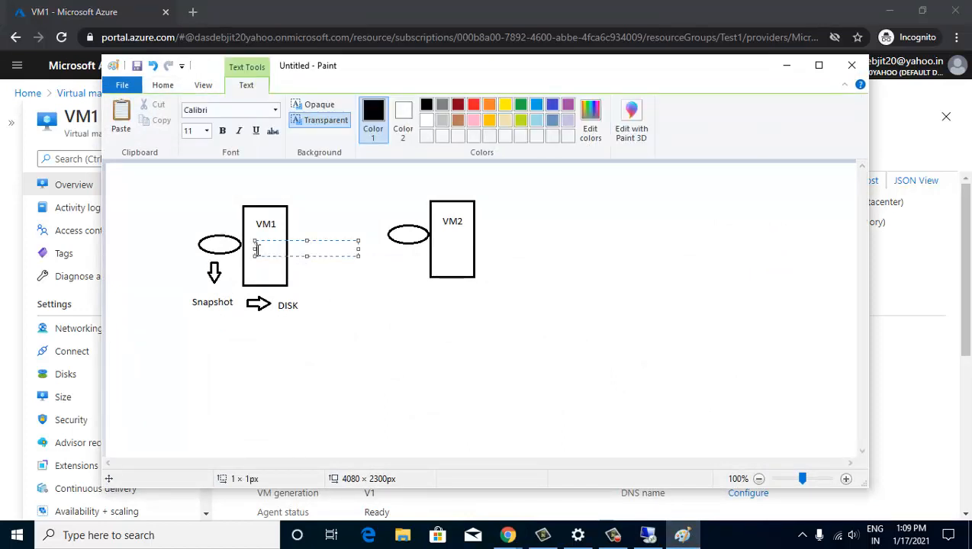
{"action": "type", "text": "DB"}
{"action": "left_click", "coordinate": [309, 228]}
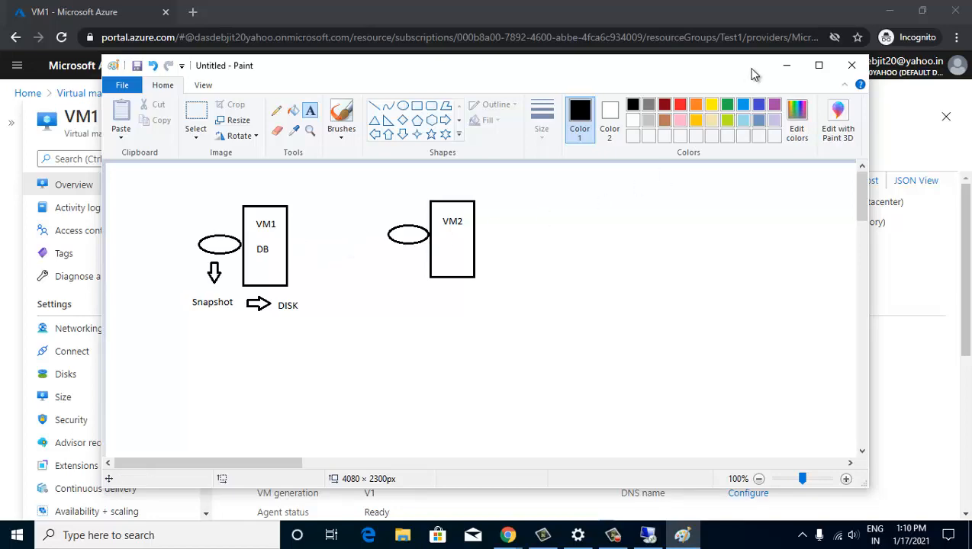
{"action": "left_click", "coordinate": [786, 66]}
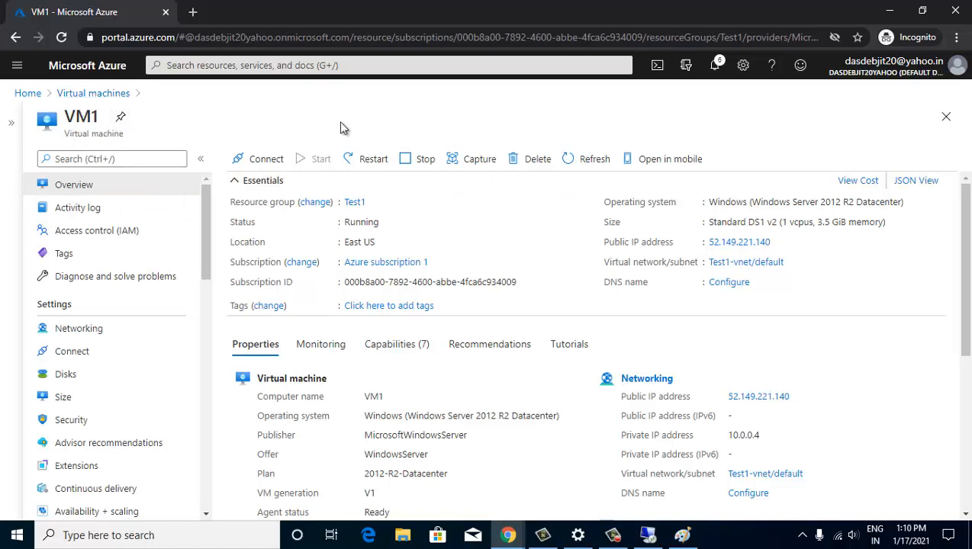
- Choose Capture on VM1's overview toolbar to open the Create an image form
{"action": "left_click", "coordinate": [473, 164]}
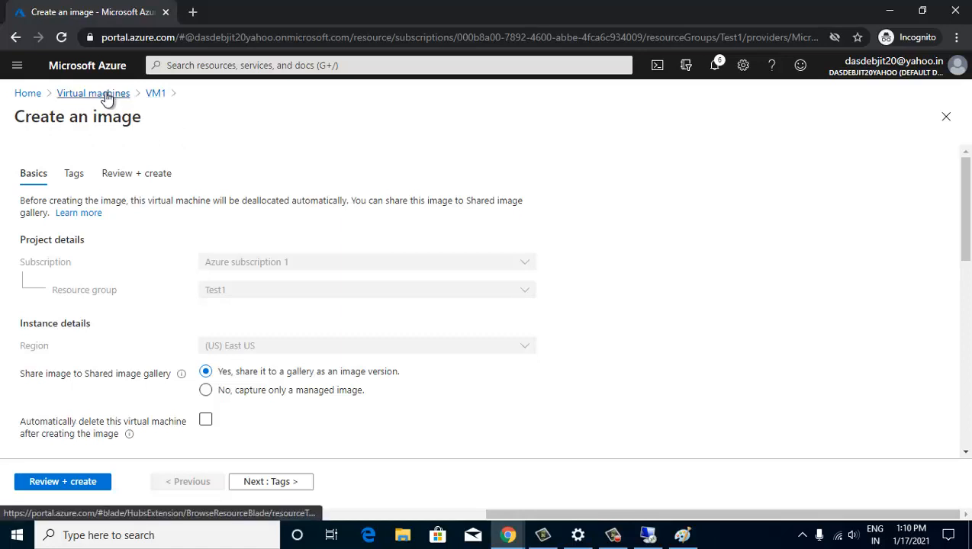
- Go back to VM1's overview through the VM1 breadcrumb
{"action": "left_click", "coordinate": [156, 93]}
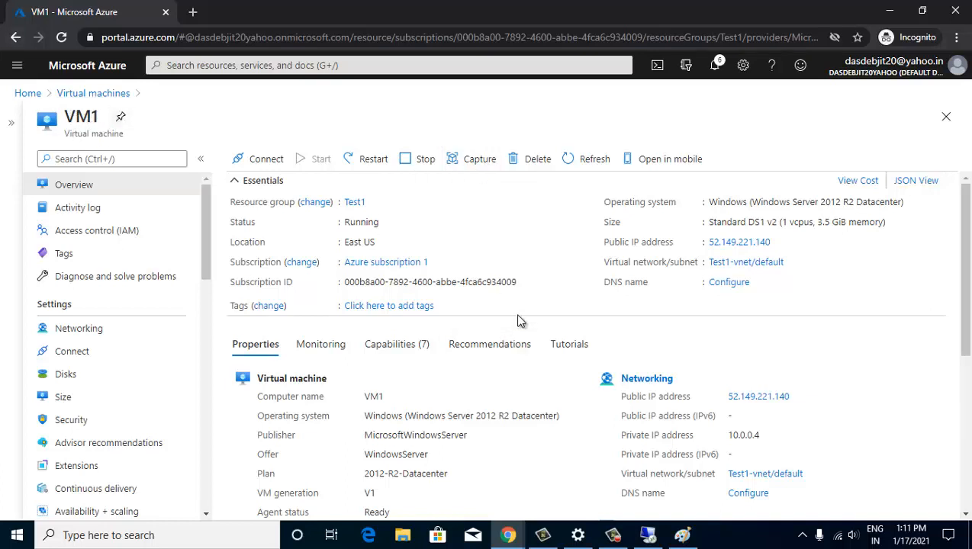
- Browse to C:\Windows\System32\Sysprep on the server using 'sys' type-ahead, then close Explorer
{"action": "left_click", "coordinate": [647, 535]}
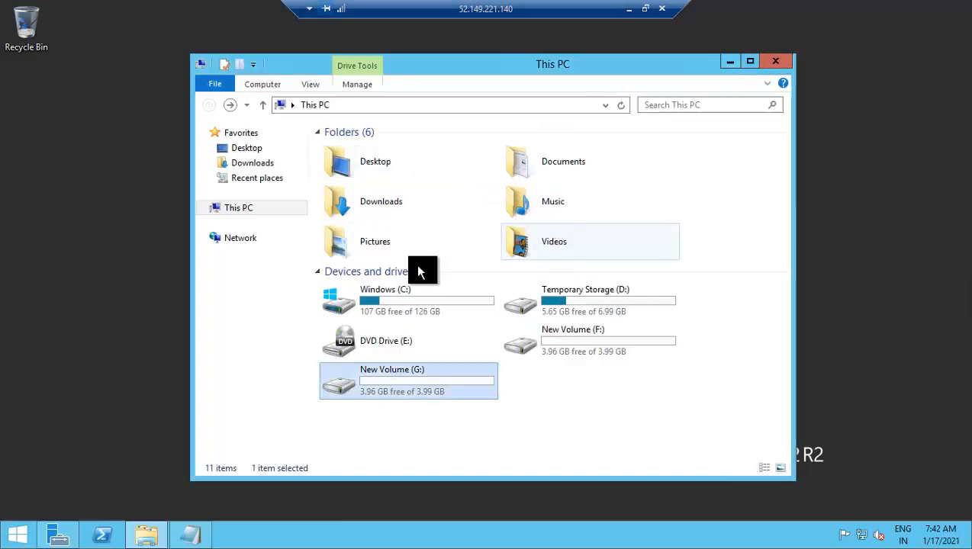
{"action": "double_click", "coordinate": [418, 298]}
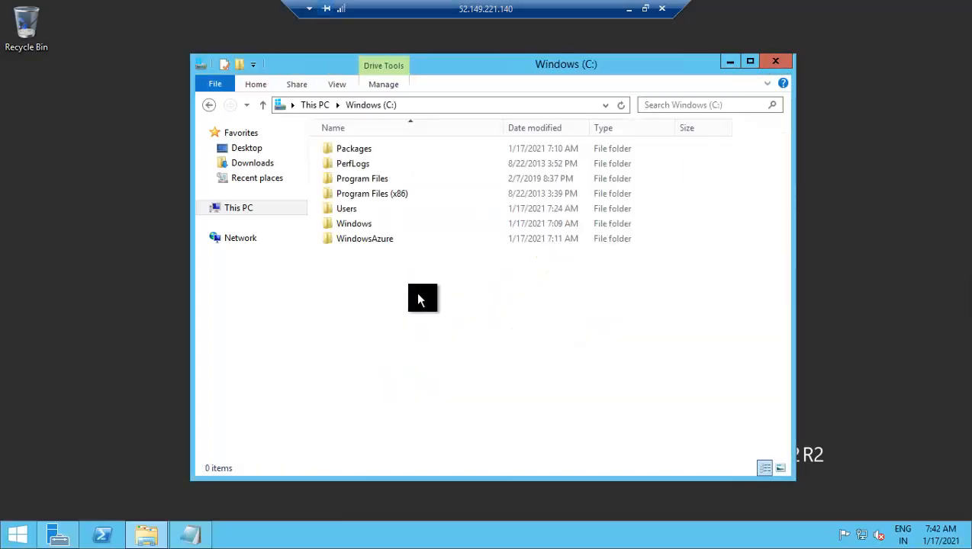
{"action": "double_click", "coordinate": [371, 224]}
{"action": "left_click", "coordinate": [361, 209]}
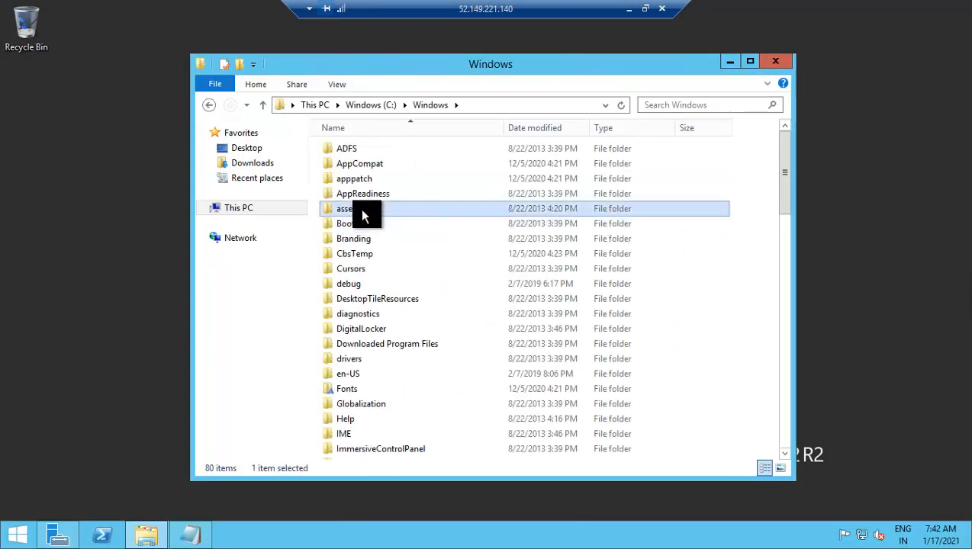
{"action": "type", "text": "sys"}
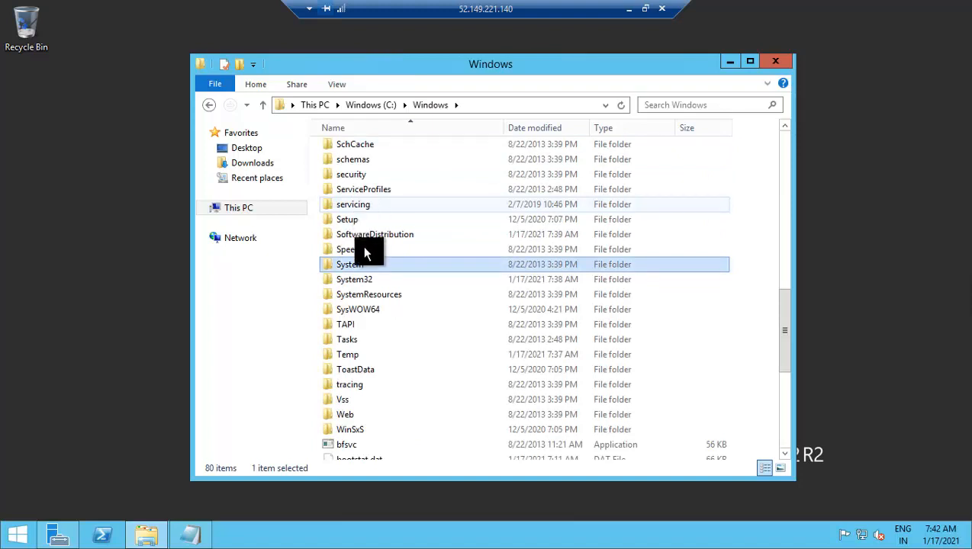
{"action": "double_click", "coordinate": [370, 284]}
{"action": "left_click", "coordinate": [355, 226]}
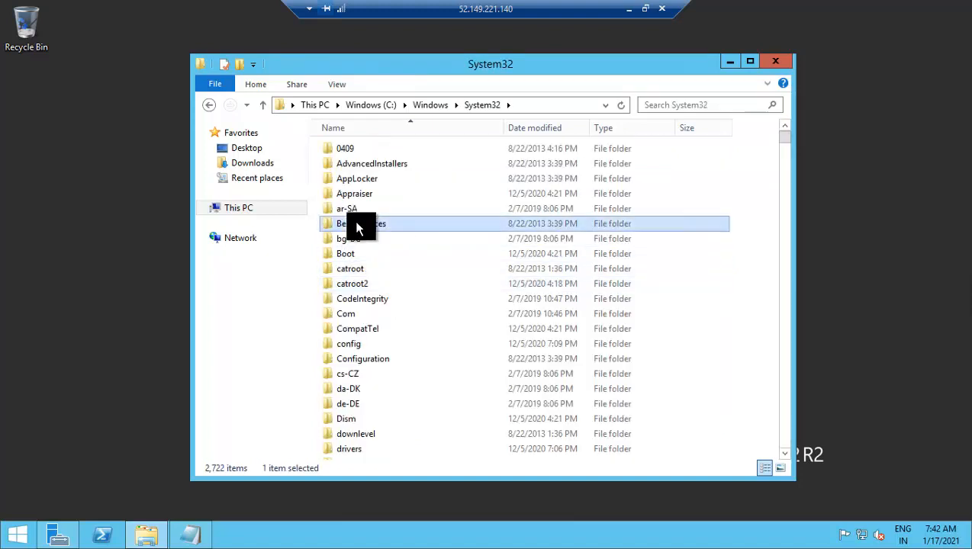
{"action": "type", "text": "sys"}
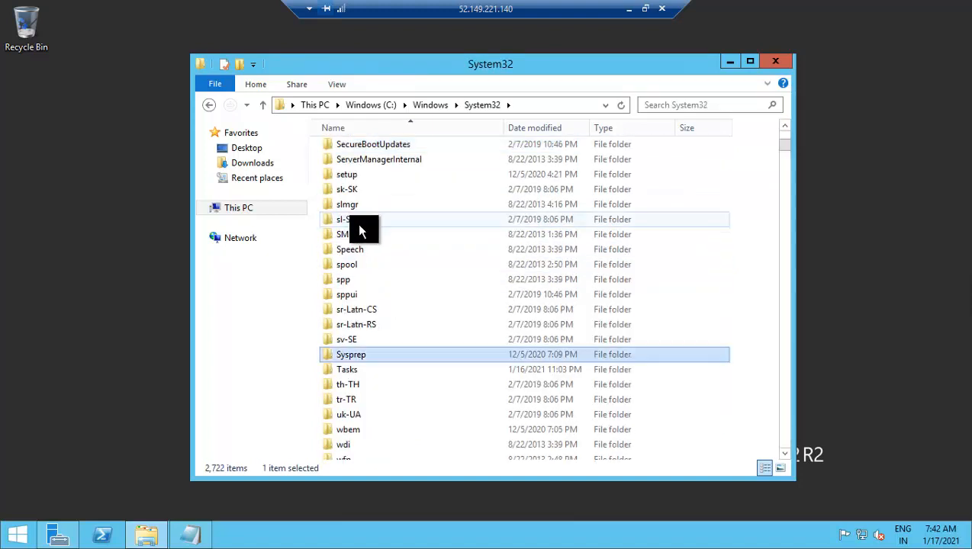
{"action": "double_click", "coordinate": [355, 354]}
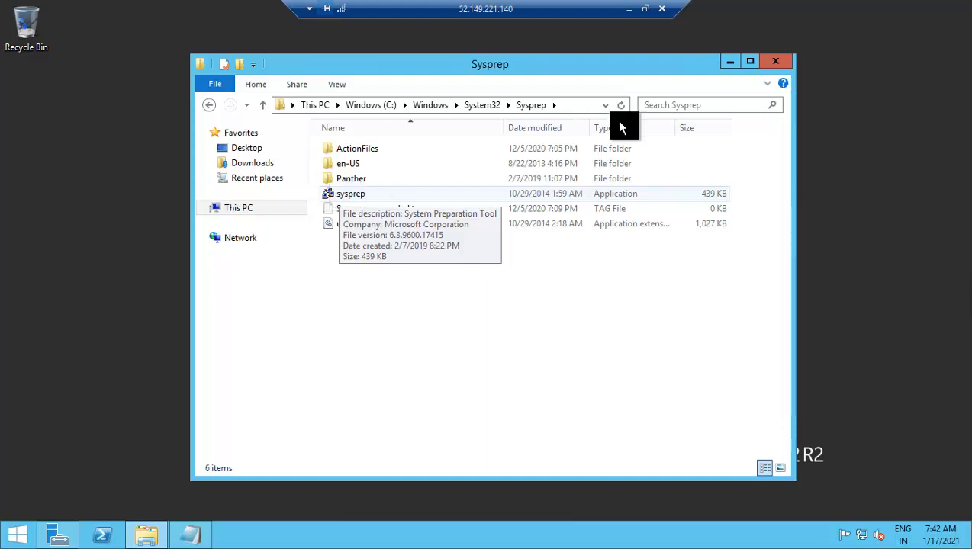
{"action": "left_click", "coordinate": [767, 58]}
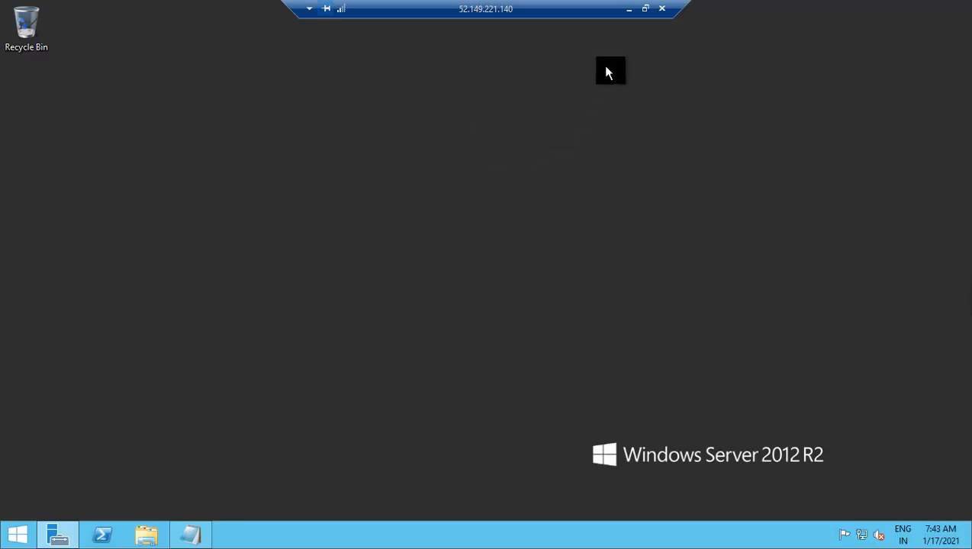
- Open Server Manager on VM1 and advance the Add Roles and Features wizard to server roles
{"action": "left_click", "coordinate": [628, 9]}
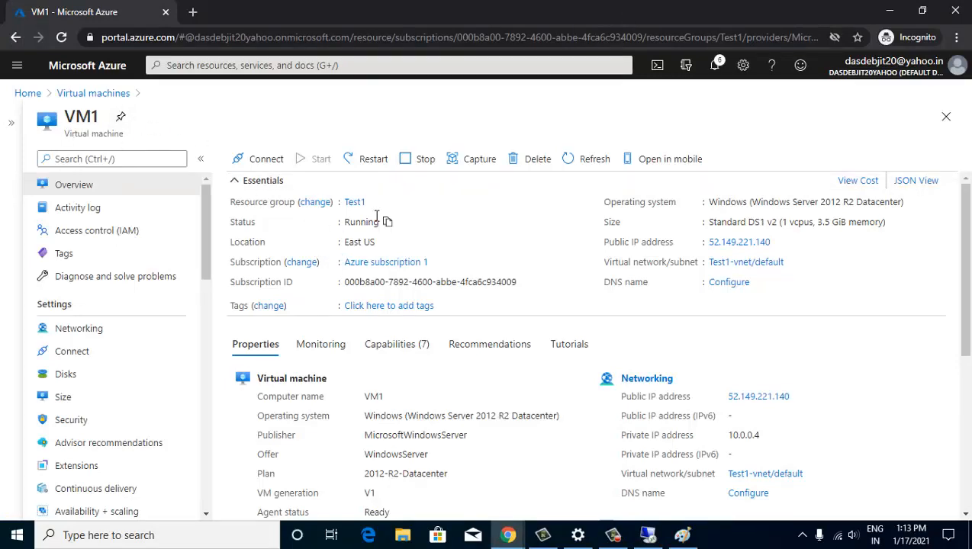
{"action": "left_click", "coordinate": [647, 535]}
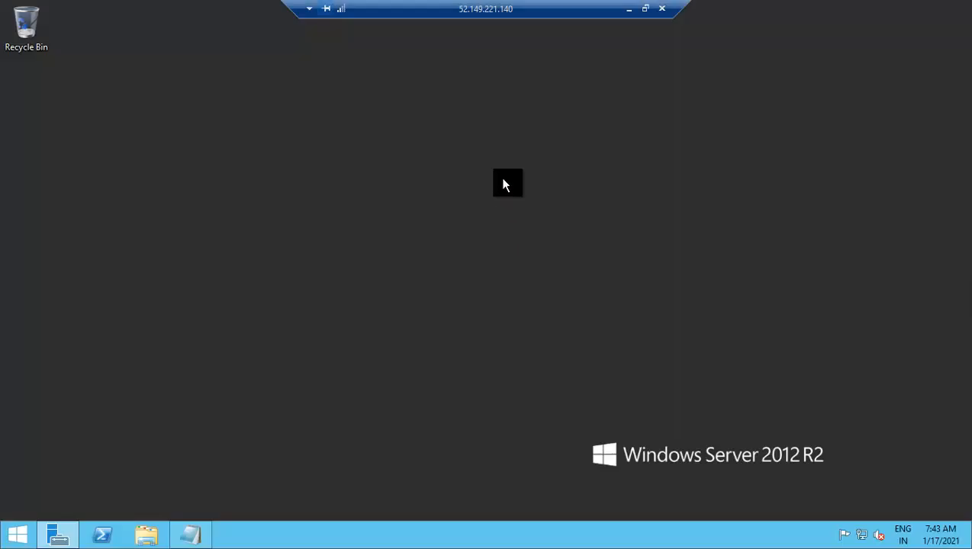
{"action": "left_click", "coordinate": [65, 533]}
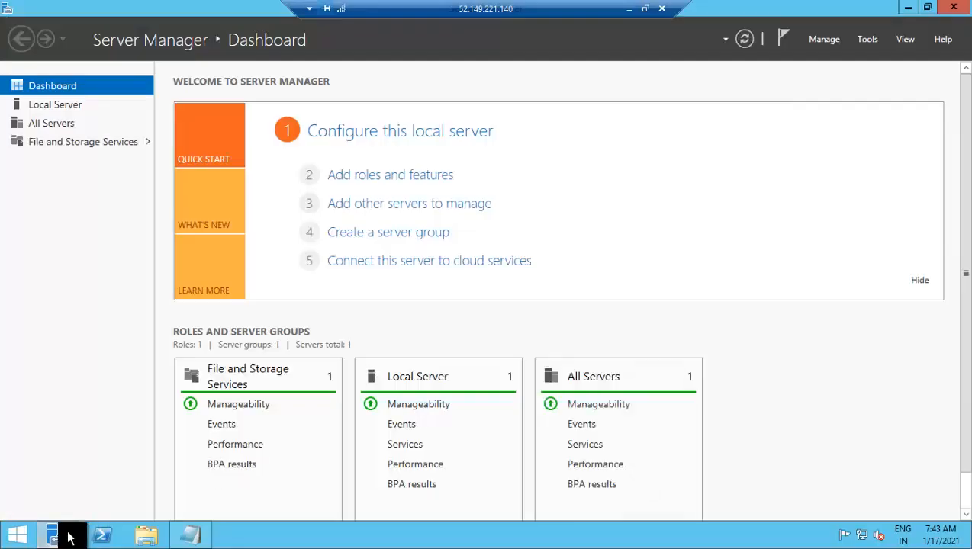
{"action": "left_click", "coordinate": [357, 177]}
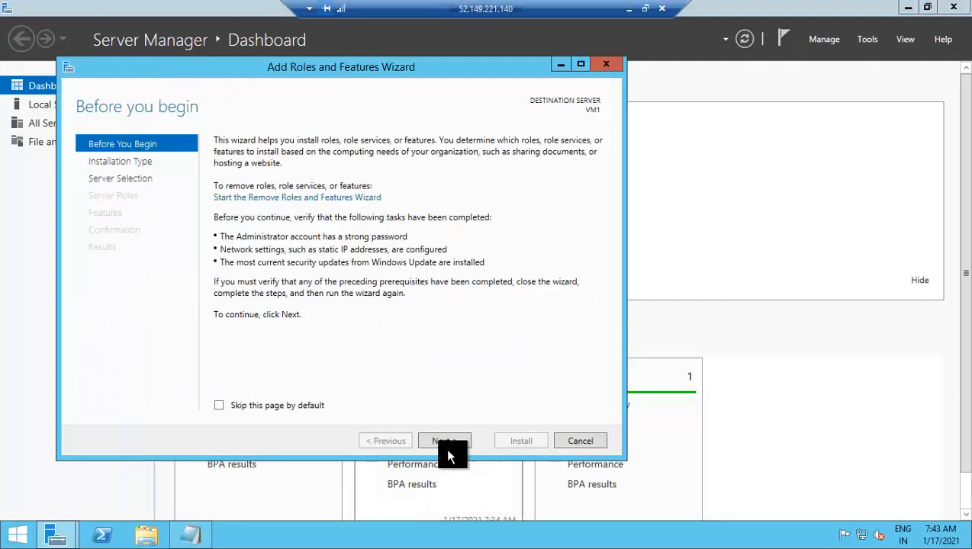
{"action": "left_click", "coordinate": [447, 444]}
{"action": "left_click", "coordinate": [446, 445]}
{"action": "left_click", "coordinate": [447, 446]}
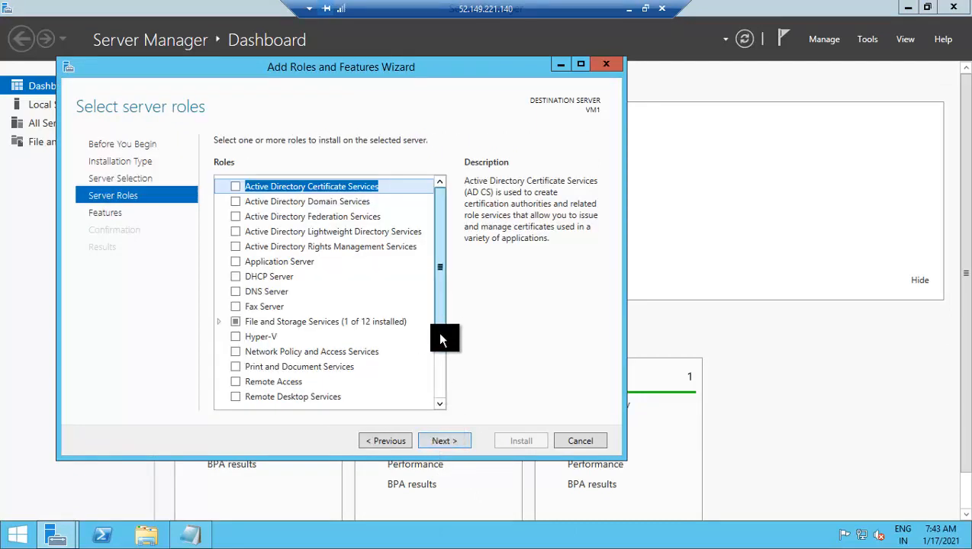
- Select Web Server (IIS) with its management tools and install it using default features and role services
{"action": "scroll", "coordinate": [433, 335], "scroll_direction": "down", "scroll_amount": 1}
{"action": "scroll", "coordinate": [442, 385], "scroll_direction": "down", "scroll_amount": 4}
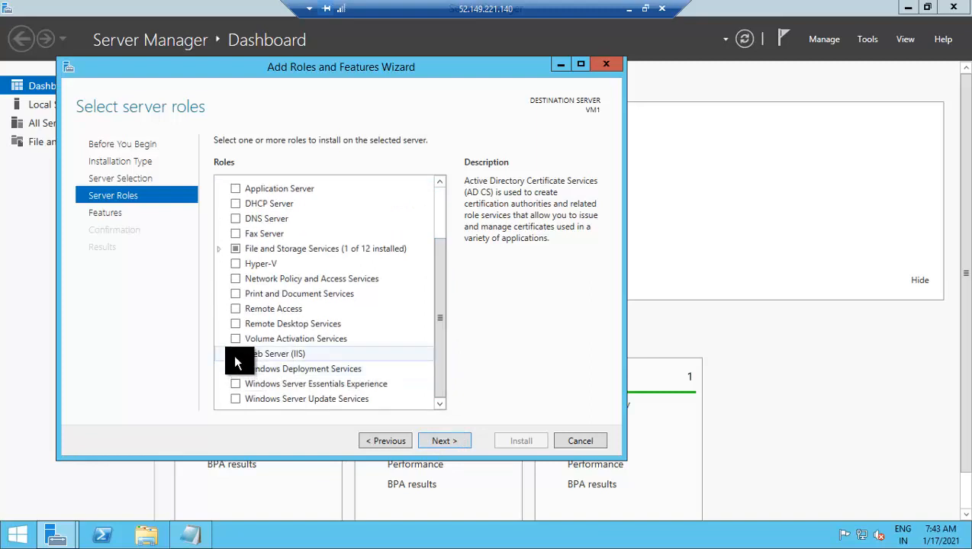
{"action": "left_click", "coordinate": [235, 356]}
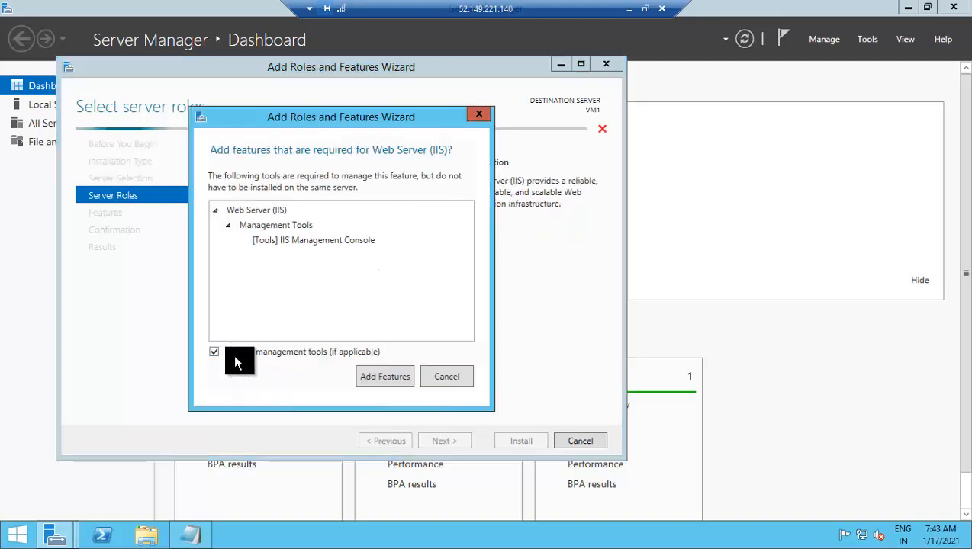
{"action": "left_click", "coordinate": [373, 384]}
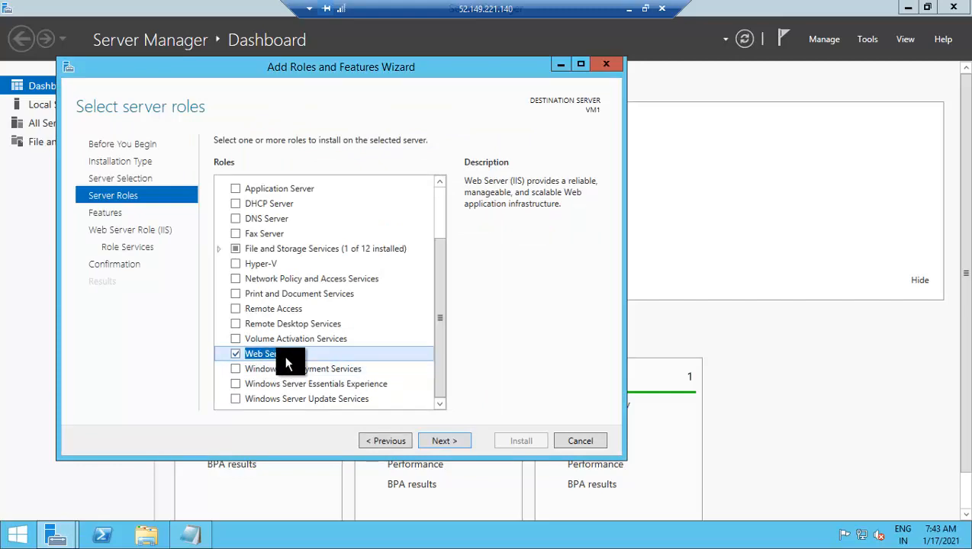
{"action": "left_click", "coordinate": [447, 440]}
{"action": "left_click", "coordinate": [446, 441]}
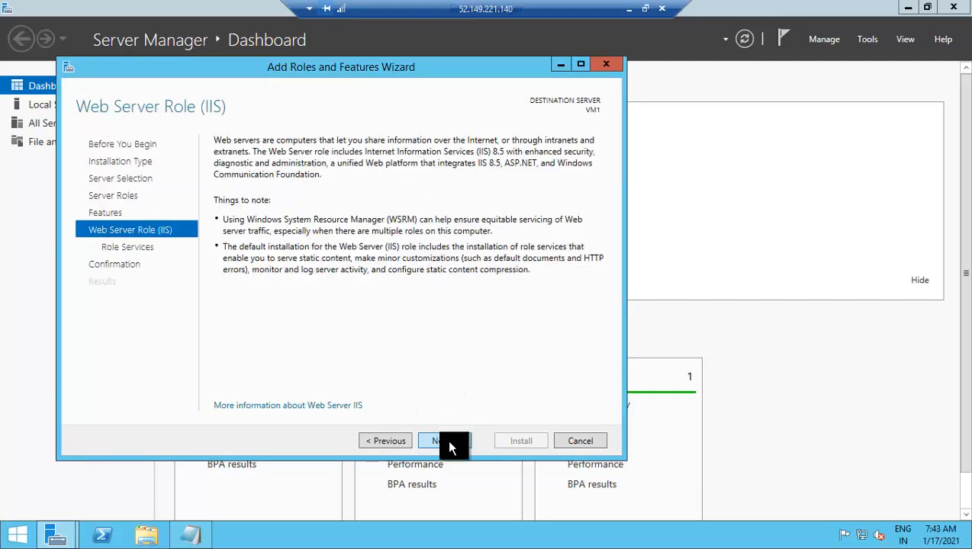
{"action": "left_click", "coordinate": [448, 442]}
{"action": "left_click", "coordinate": [449, 442]}
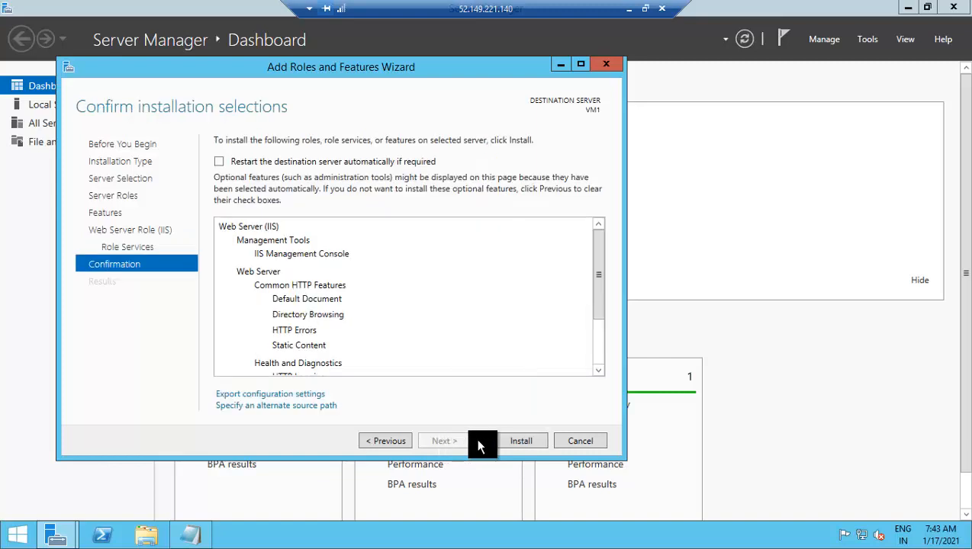
{"action": "left_click", "coordinate": [512, 442]}
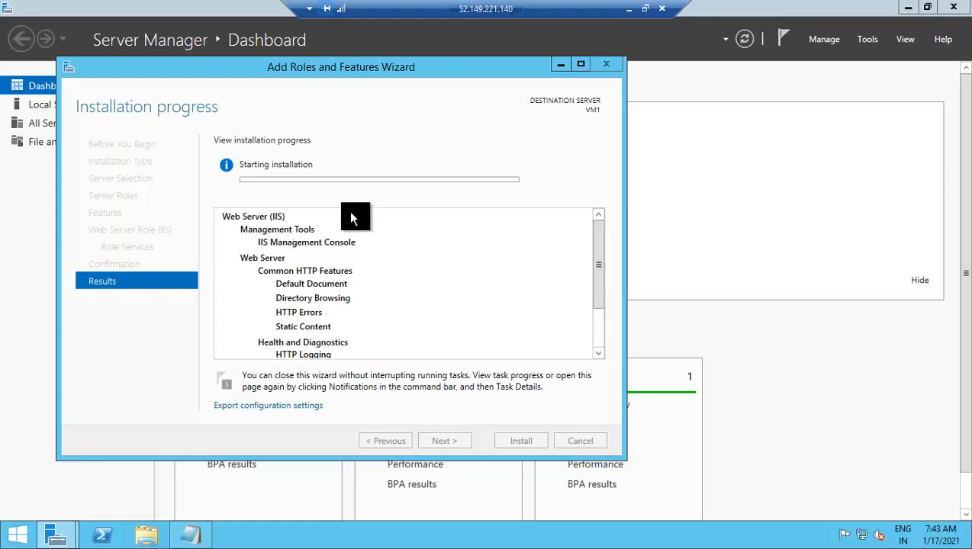
{"action": "left_click_drag", "start_coordinate": [283, 72], "coordinate": [470, 76]}
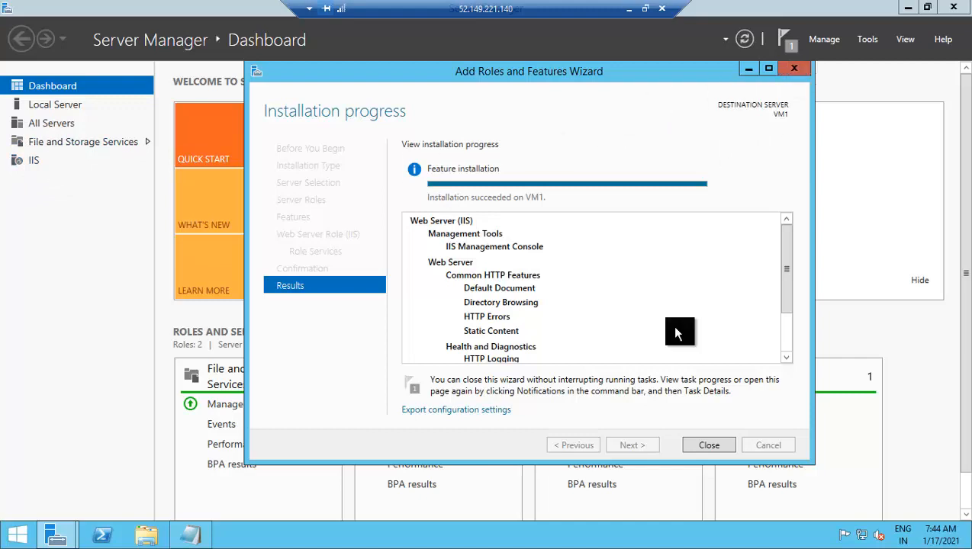
- Close the finished wizard and browse File Explorer to C:\inetpub\wwwroot
{"action": "left_click", "coordinate": [708, 446]}
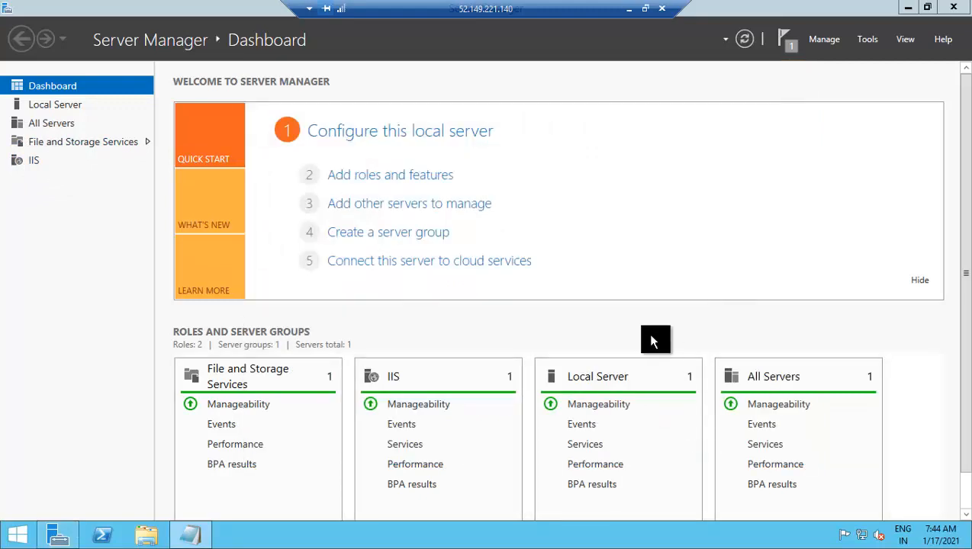
{"action": "left_click", "coordinate": [143, 535]}
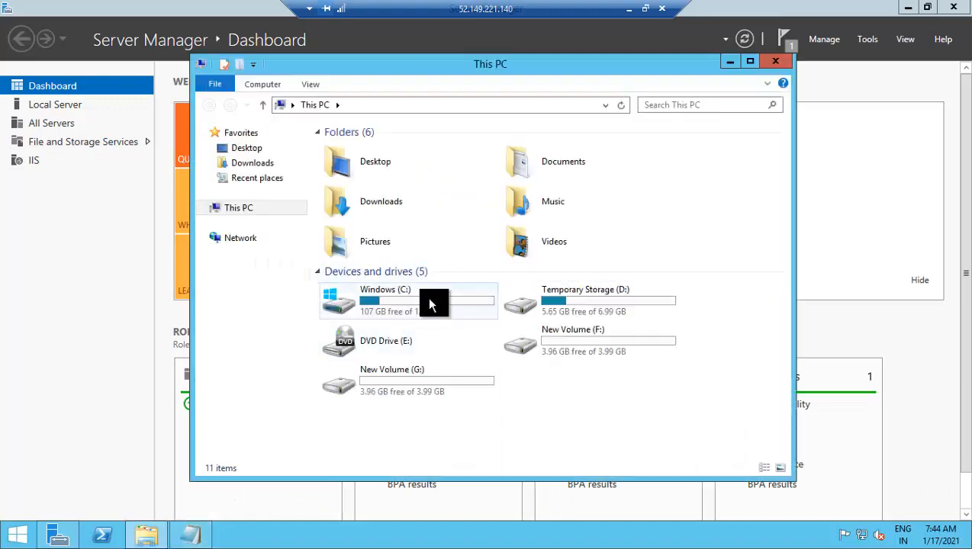
{"action": "double_click", "coordinate": [428, 305]}
{"action": "left_click", "coordinate": [360, 151]}
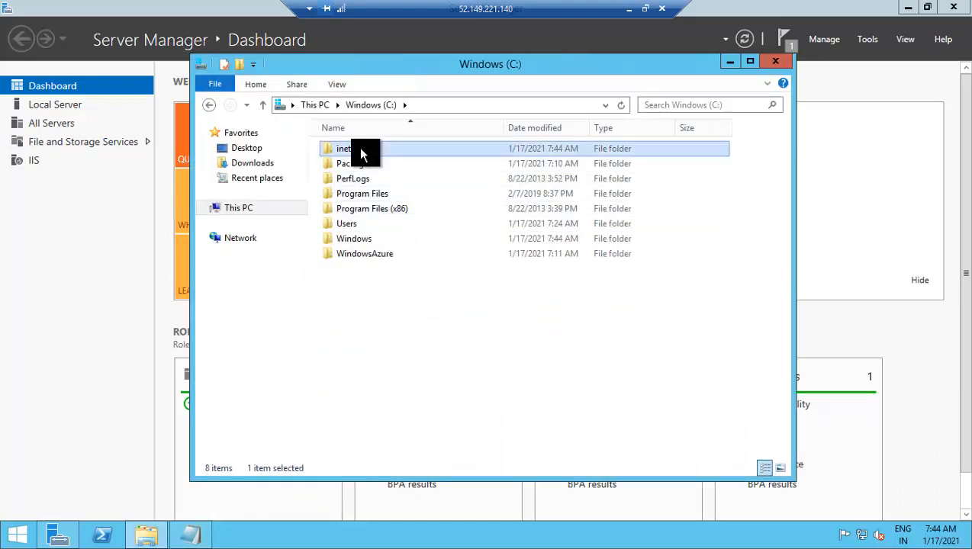
{"action": "double_click", "coordinate": [361, 152]}
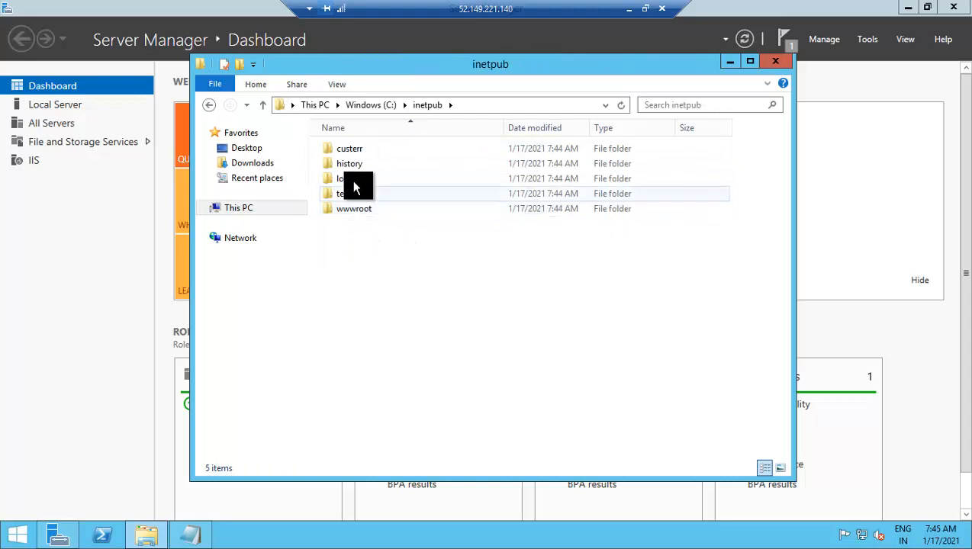
{"action": "double_click", "coordinate": [354, 210]}
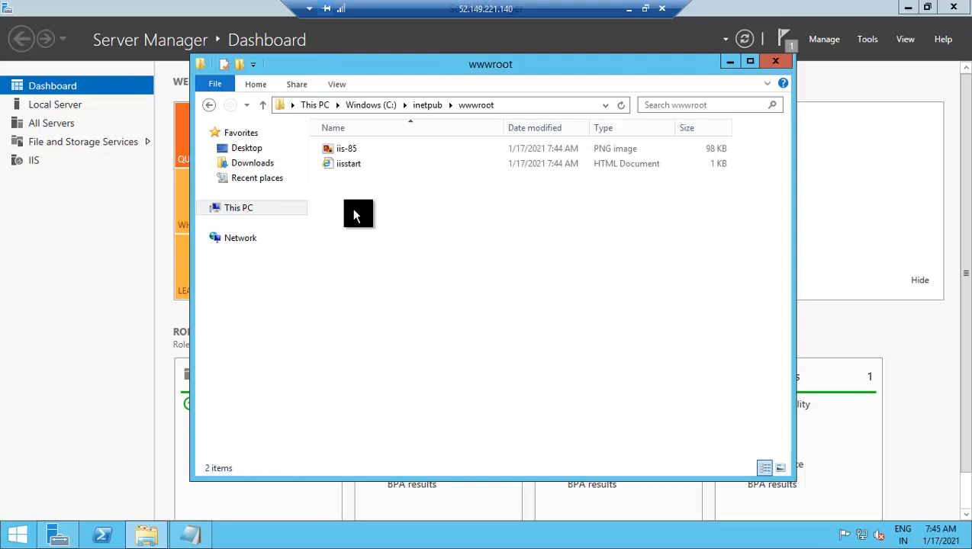
- Return to This PC, reopen C:\inetpub\wwwroot, and open iis-85.png for editing
{"action": "left_click", "coordinate": [384, 107]}
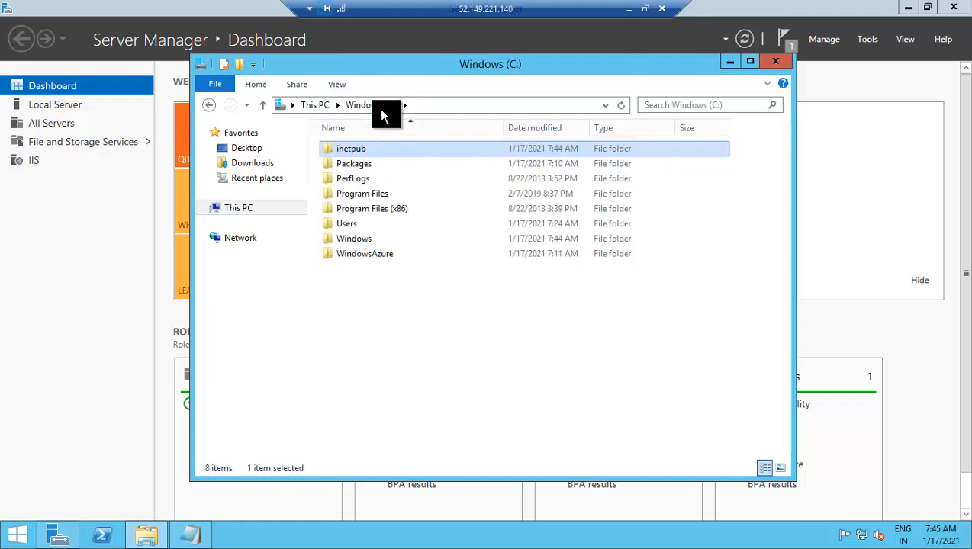
{"action": "left_click", "coordinate": [320, 107]}
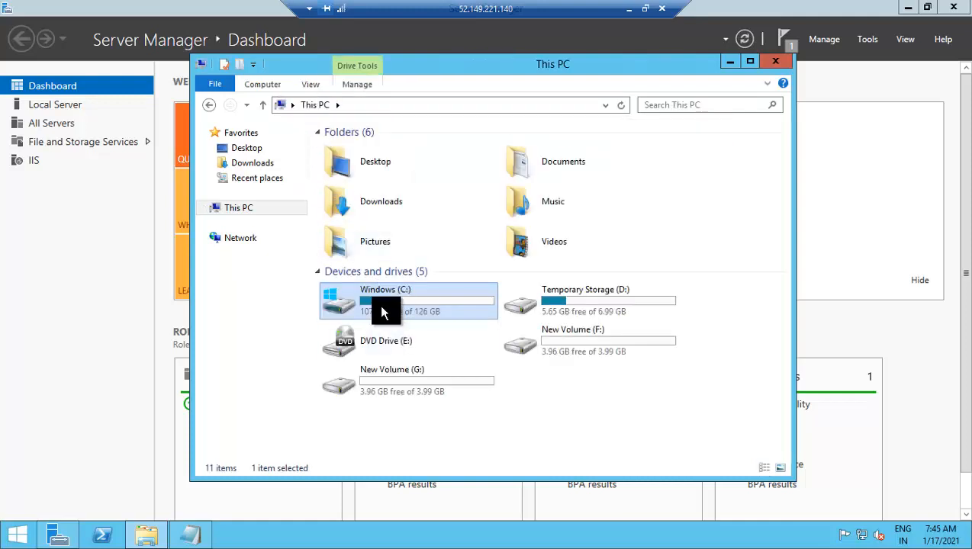
{"action": "double_click", "coordinate": [383, 301]}
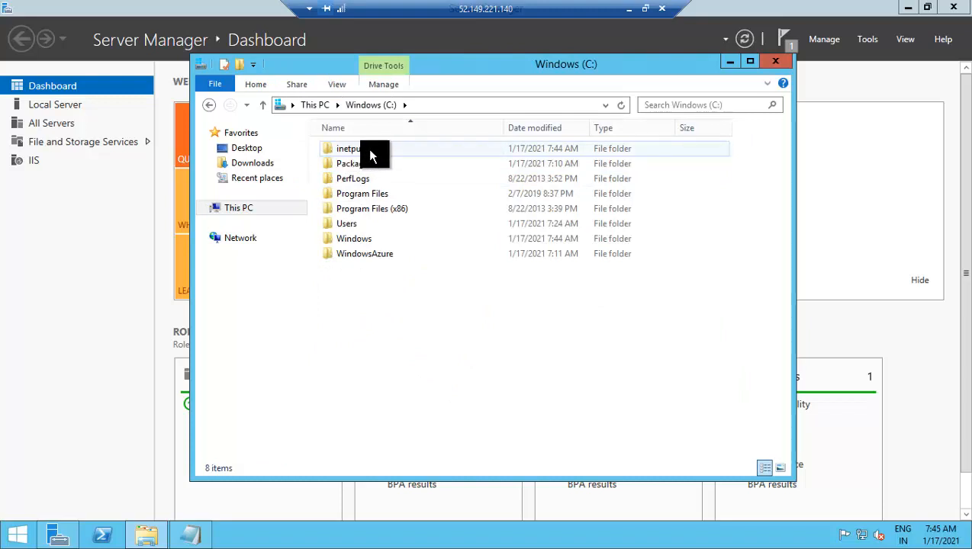
{"action": "double_click", "coordinate": [371, 153]}
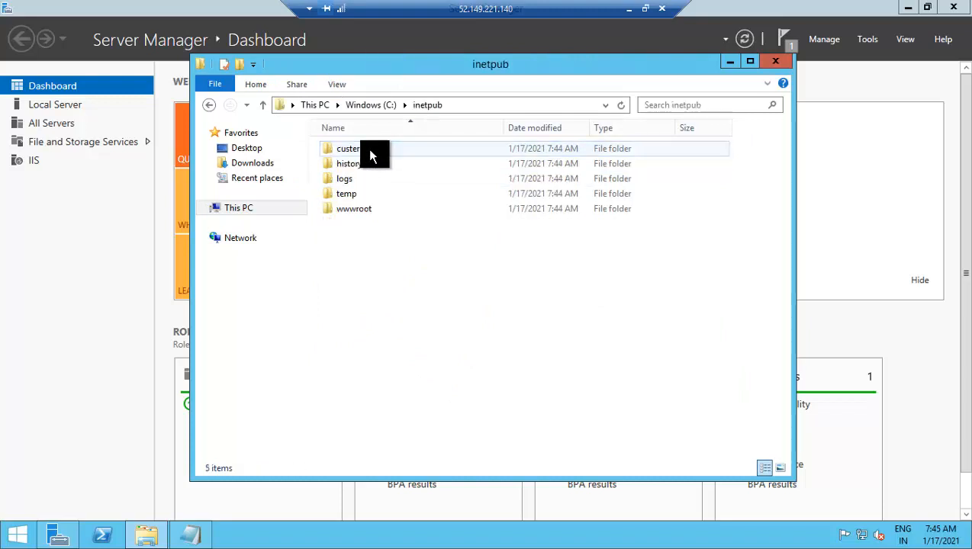
{"action": "double_click", "coordinate": [361, 214]}
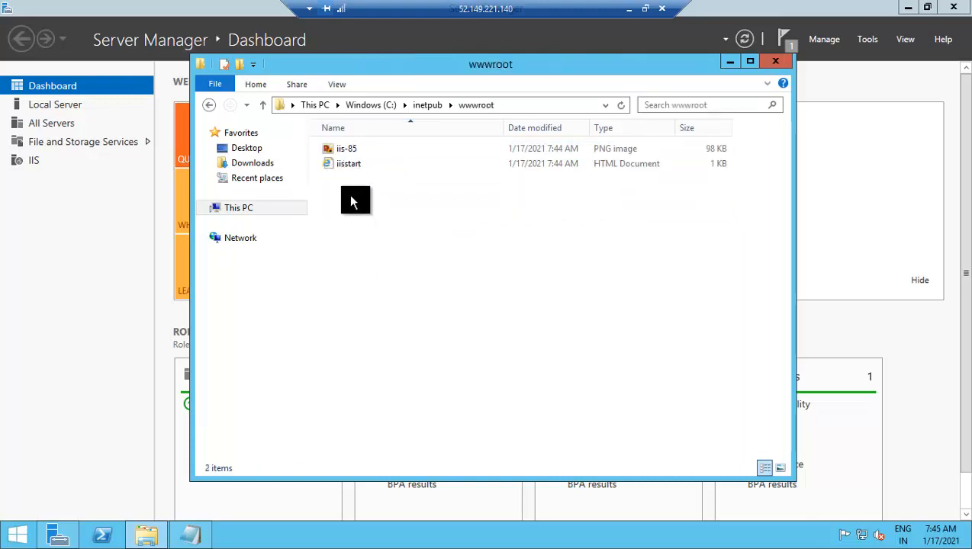
{"action": "left_click", "coordinate": [354, 151]}
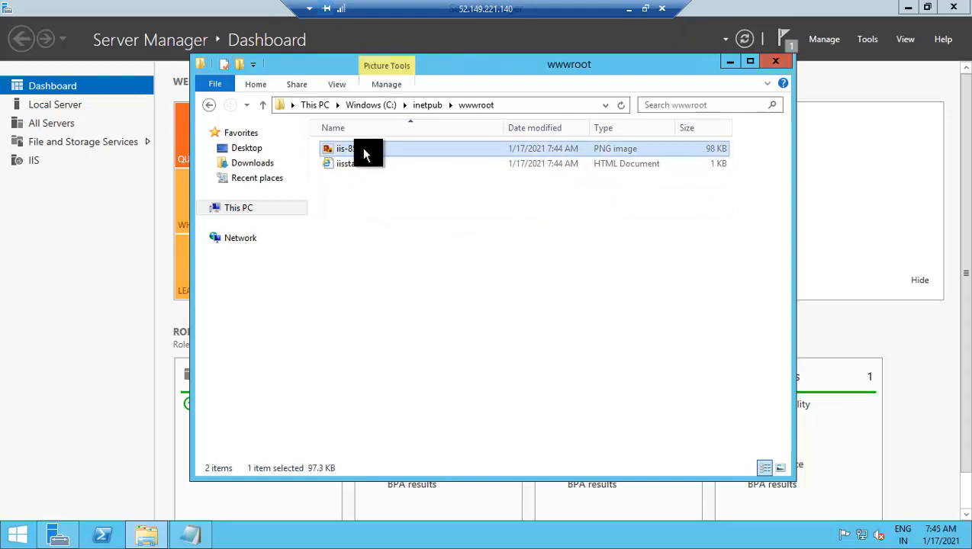
{"action": "right_click", "coordinate": [363, 153]}
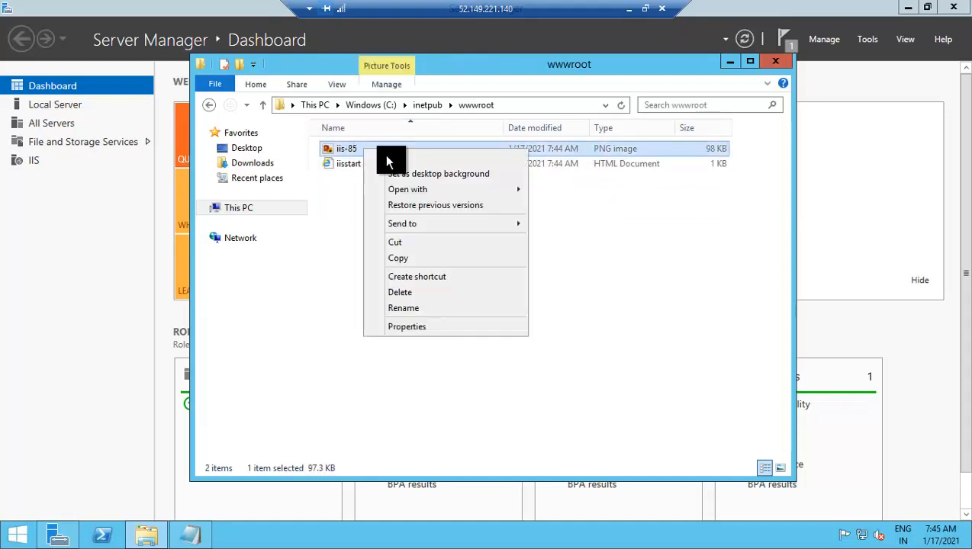
{"action": "left_click", "coordinate": [395, 159]}
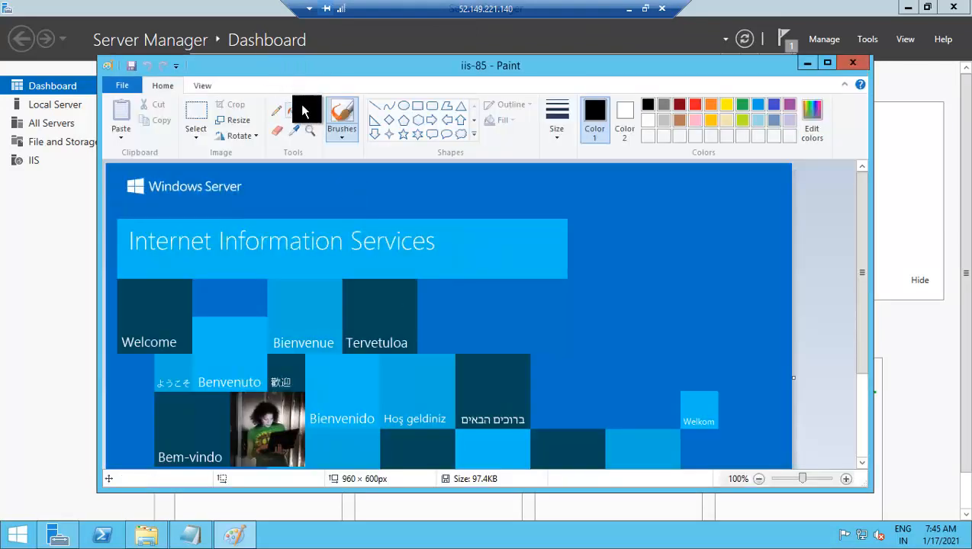
- Caption the iis-85 picture with bold white 'TEST VM IMAGE' above the banner, then save and close it
{"action": "left_click", "coordinate": [311, 111]}
{"action": "left_click", "coordinate": [304, 197]}
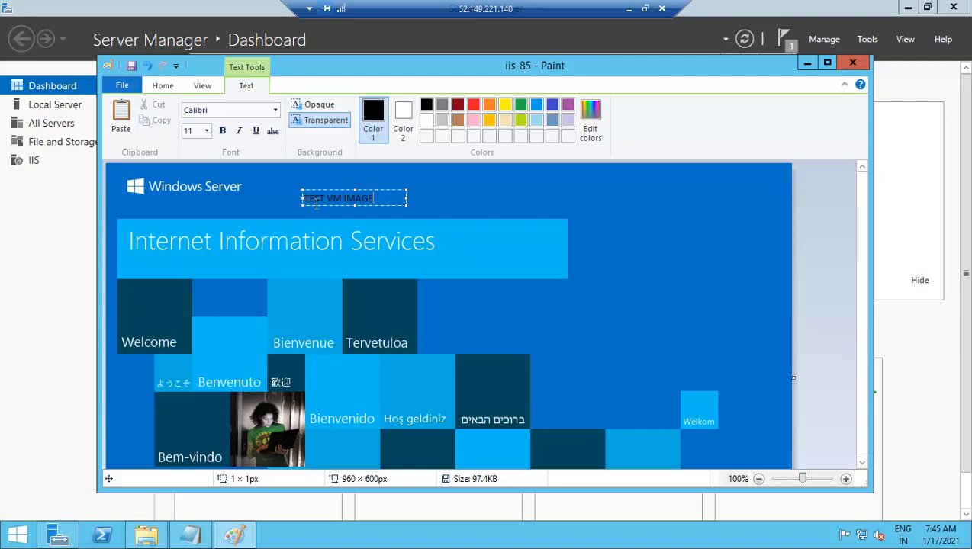
{"action": "mouse_move", "coordinate": [380, 201]}
{"action": "left_mouse_down"}
{"action": "mouse_move", "coordinate": [291, 199]}
{"action": "mouse_move", "coordinate": [265, 180]}
{"action": "left_mouse_up"}
{"action": "left_click", "coordinate": [222, 131]}
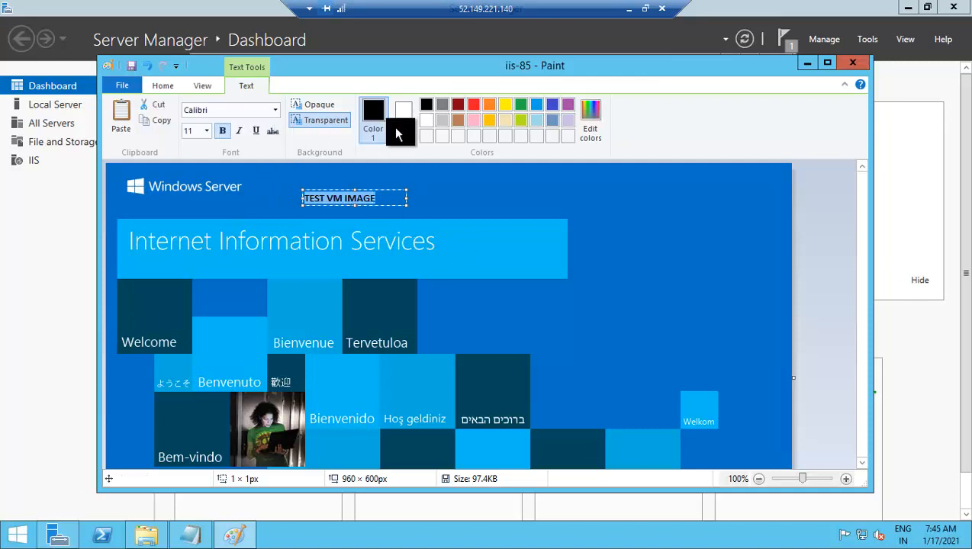
{"action": "left_click", "coordinate": [427, 120]}
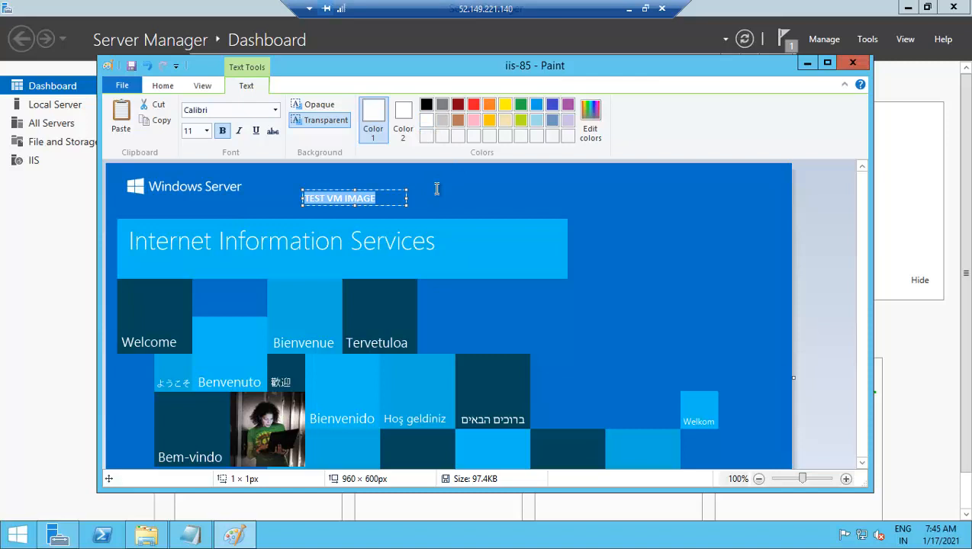
{"action": "left_click", "coordinate": [355, 208]}
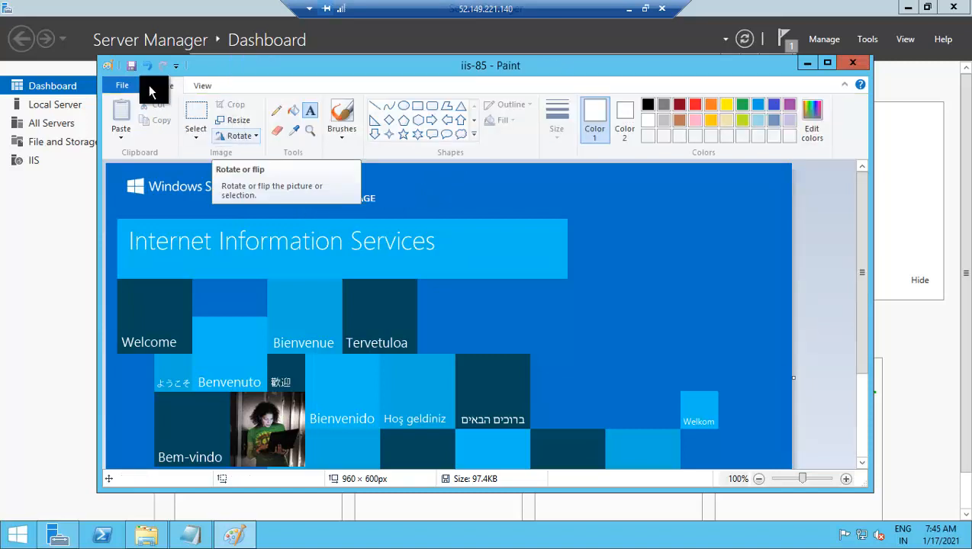
{"action": "left_click", "coordinate": [132, 66]}
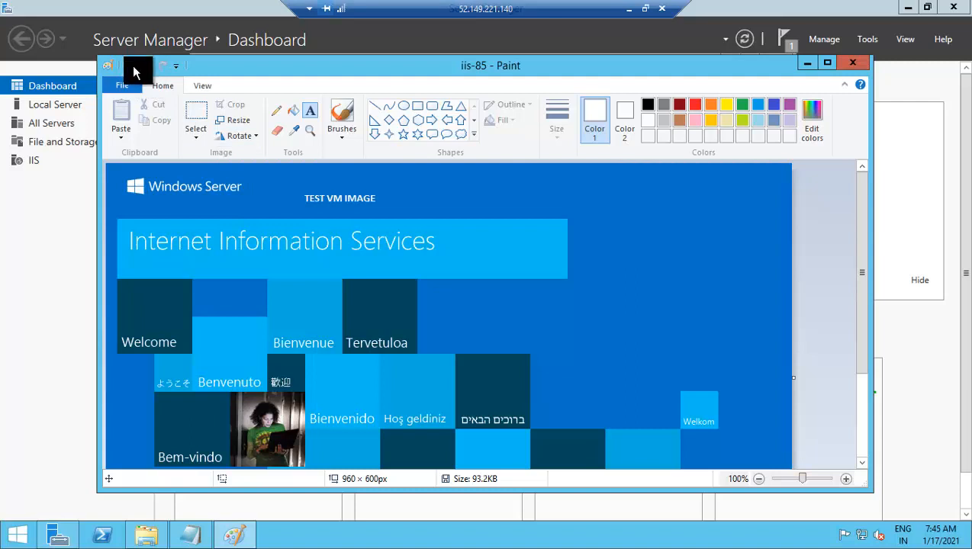
{"action": "left_click", "coordinate": [855, 65]}
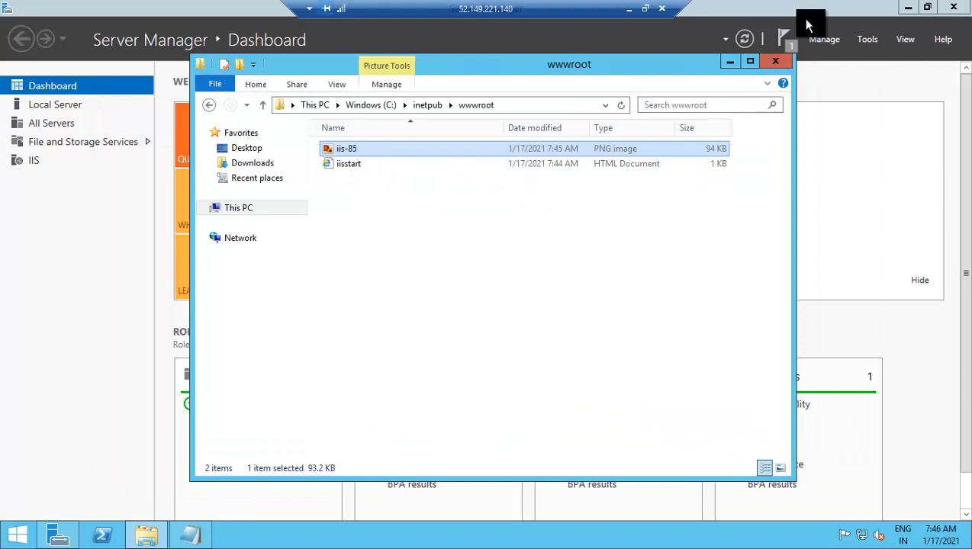
- Put the wwwroot window and remote session aside and copy VM1's public IP 52.149.221.140
{"action": "left_click", "coordinate": [726, 64]}
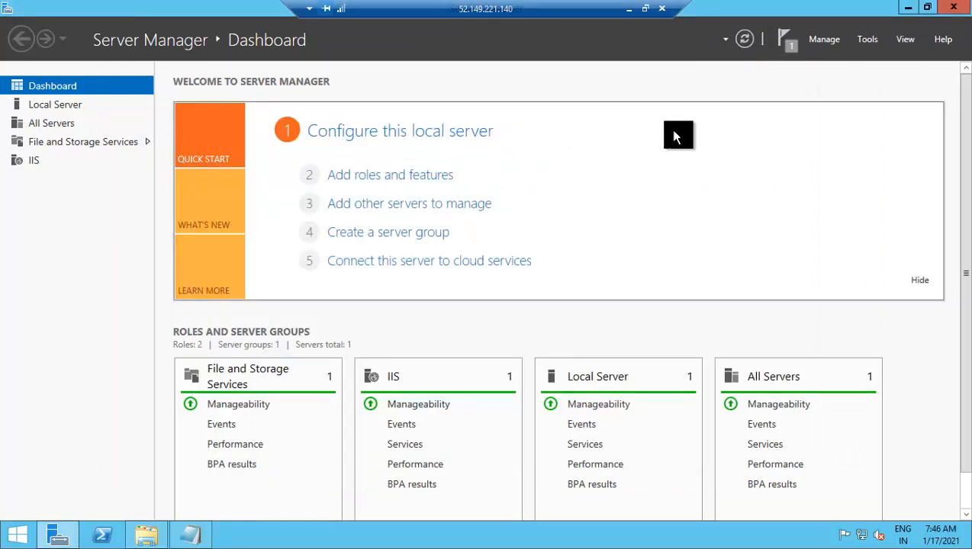
{"action": "left_click", "coordinate": [645, 8]}
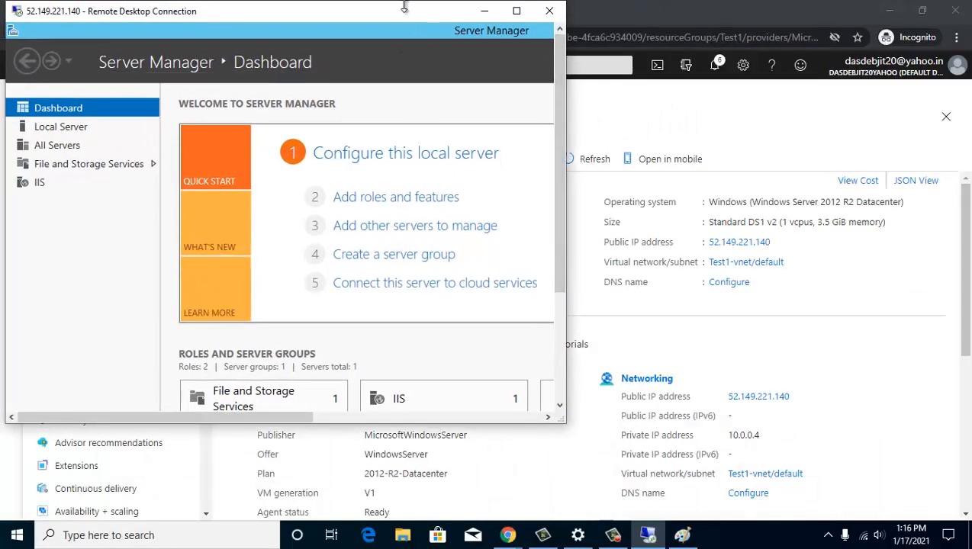
{"action": "left_click_drag", "start_coordinate": [413, 7], "coordinate": [424, 117]}
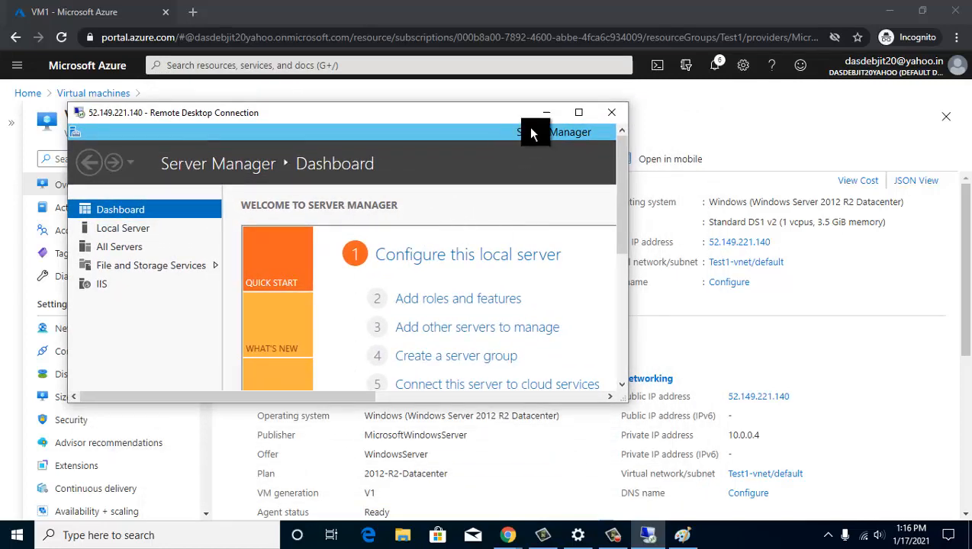
{"action": "left_click", "coordinate": [550, 112]}
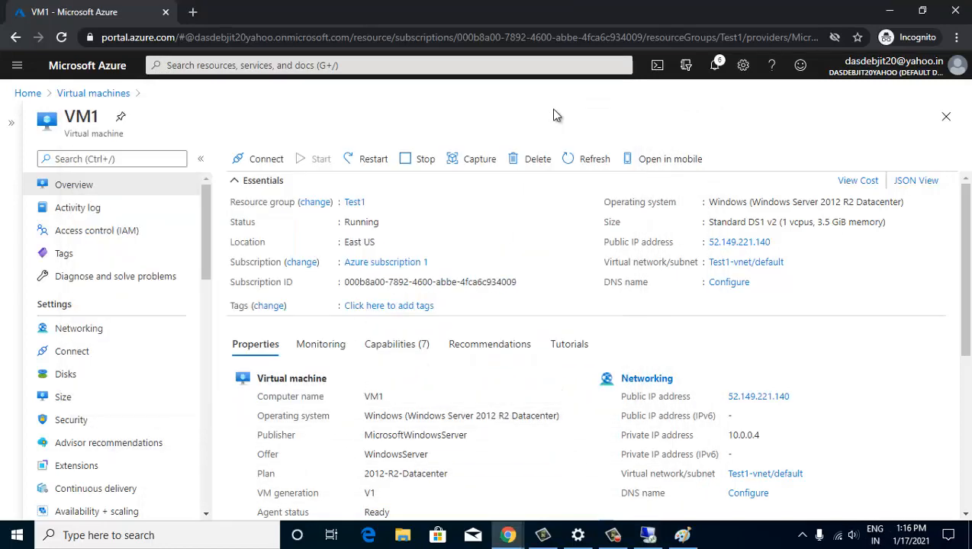
{"action": "left_click", "coordinate": [778, 241]}
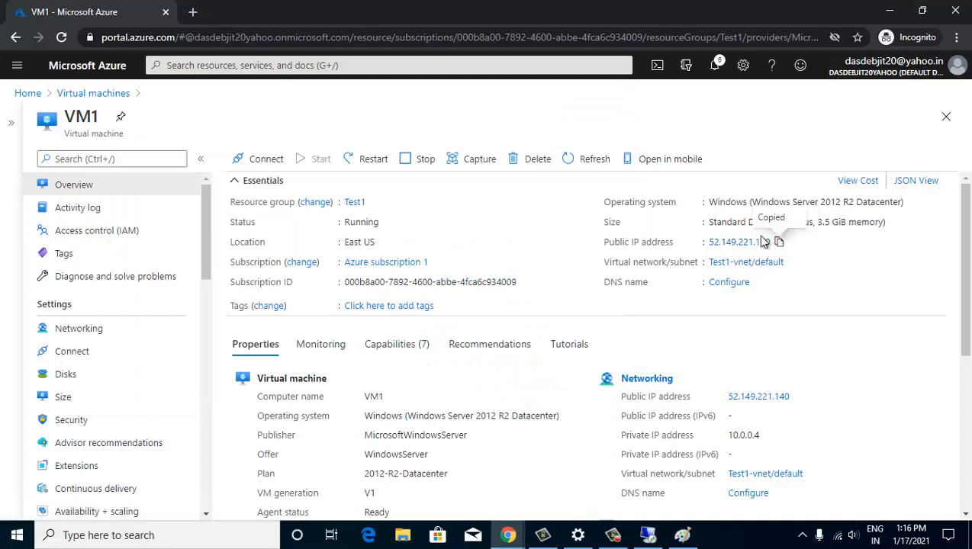
- Browse to 52.149.221.140 in a new tab, see it time out, and return to VM1's portal page
{"action": "left_click", "coordinate": [193, 12]}
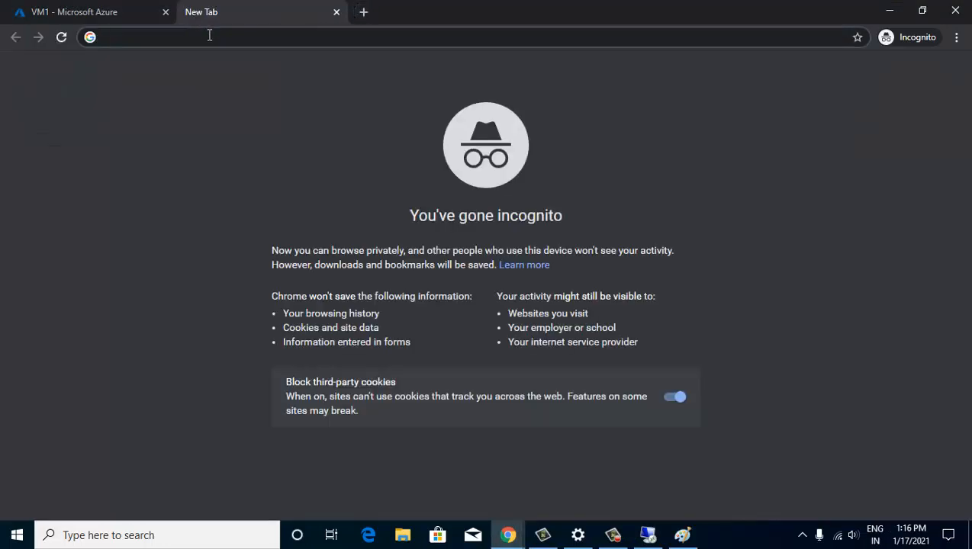
{"action": "key", "text": "ctrl+v"}
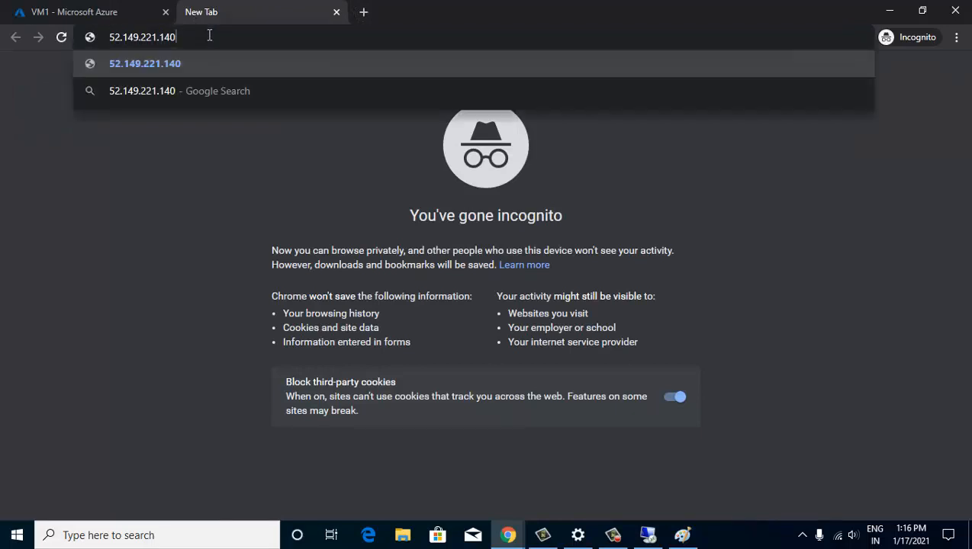
{"action": "key", "text": "Return"}
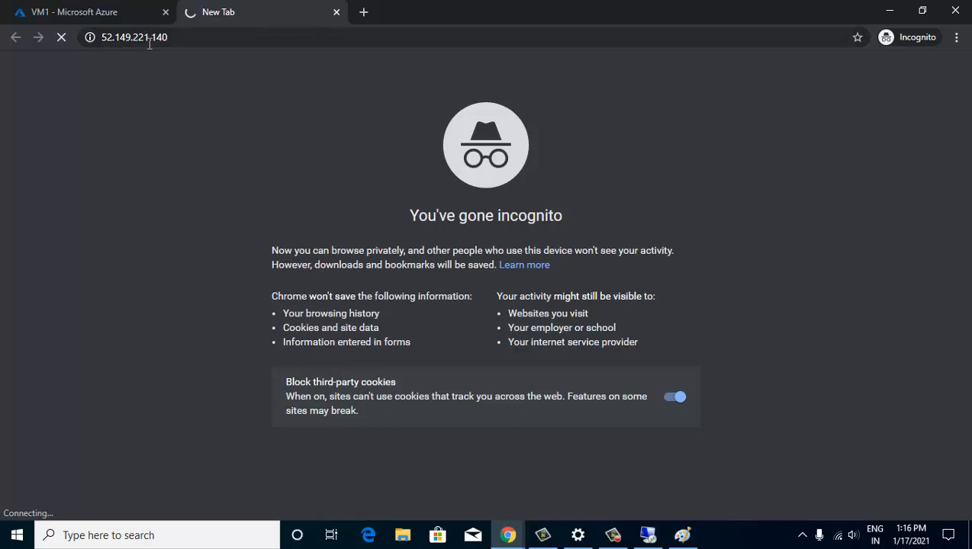
{"action": "left_click", "coordinate": [130, 20]}
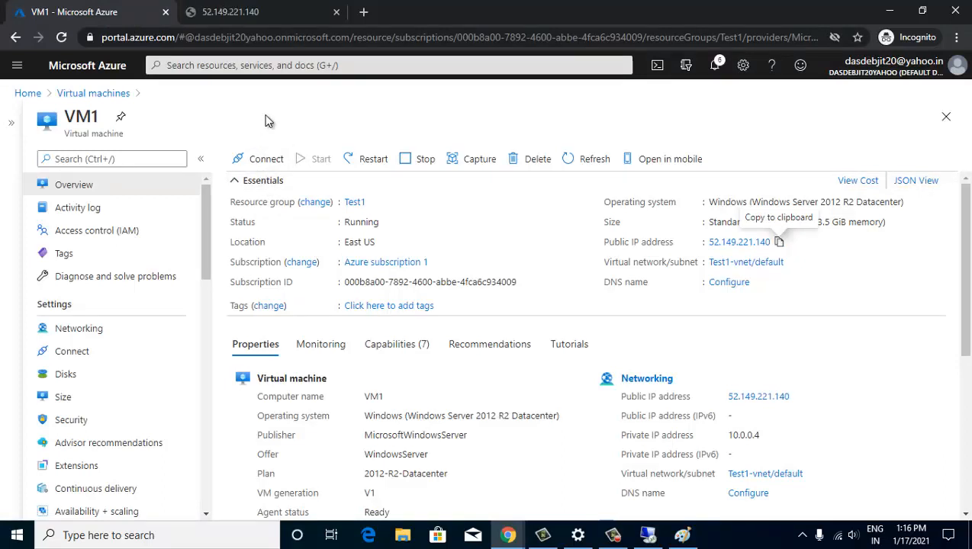
{"action": "left_click", "coordinate": [230, 12]}
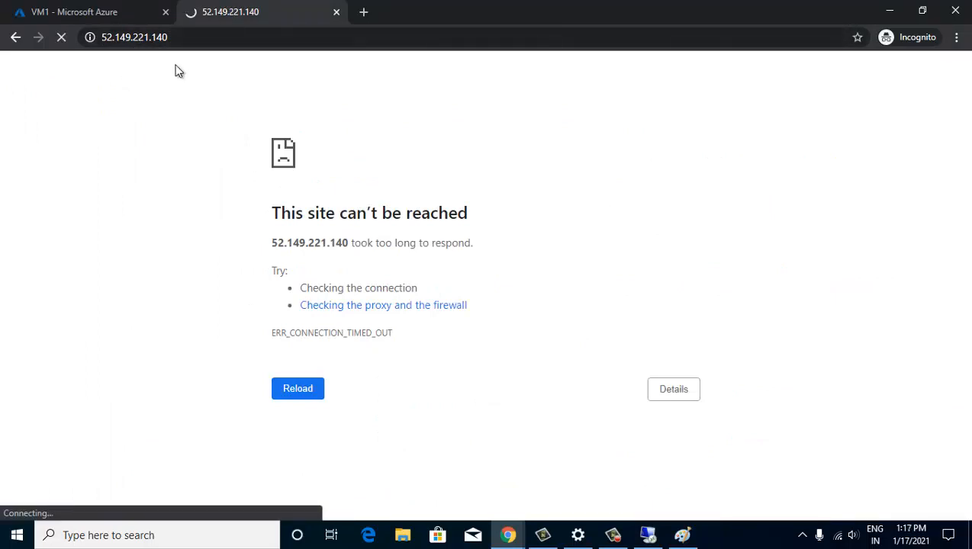
{"action": "left_click", "coordinate": [125, 14]}
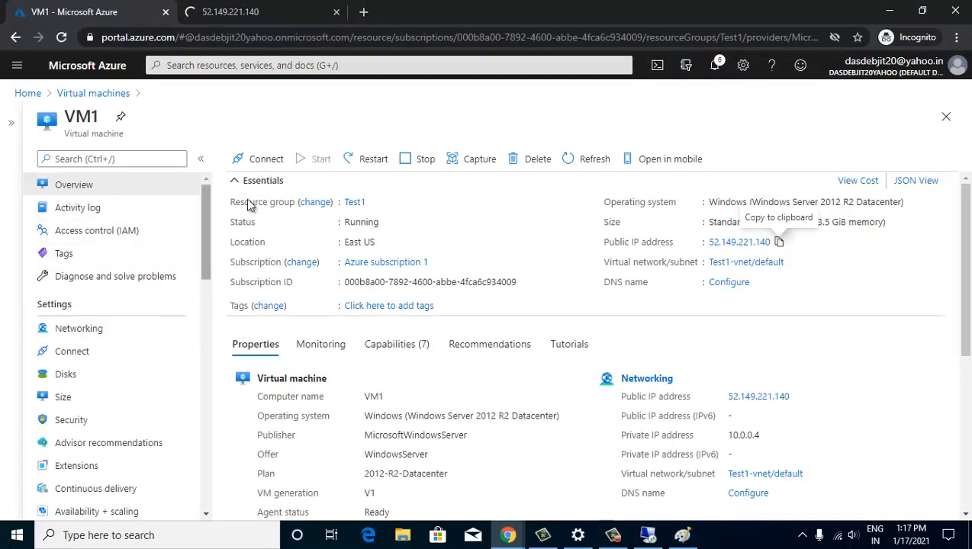
- Start a new inbound port rule in VM1's networking settings with protocol TCP
{"action": "left_click", "coordinate": [93, 336]}
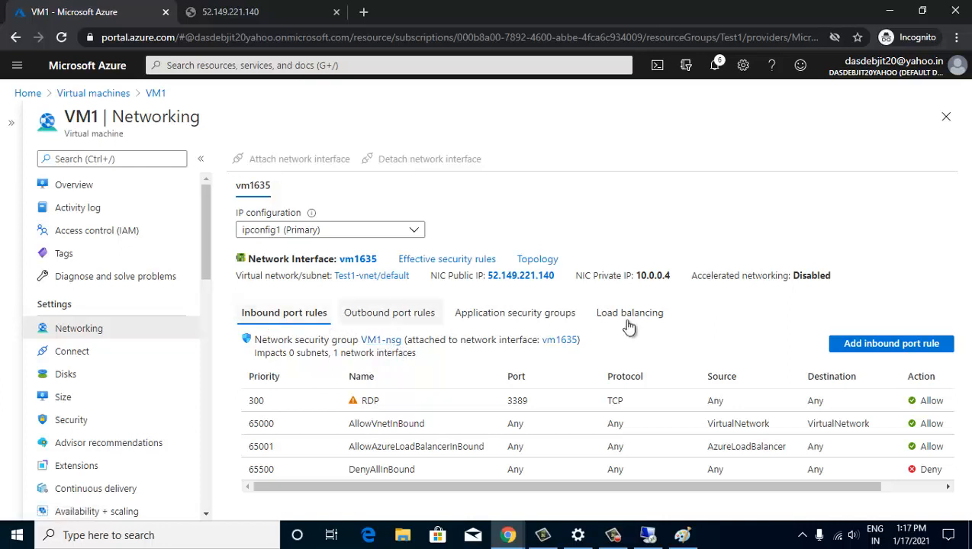
{"action": "left_click", "coordinate": [879, 345]}
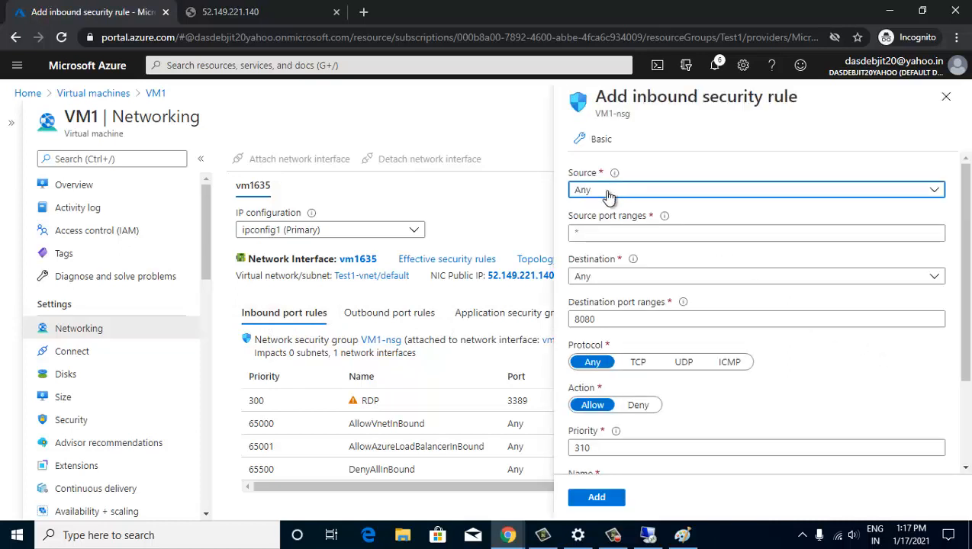
{"action": "key", "text": "Tab"}
{"action": "key", "text": "Tab"}
{"action": "key", "text": "Tab"}
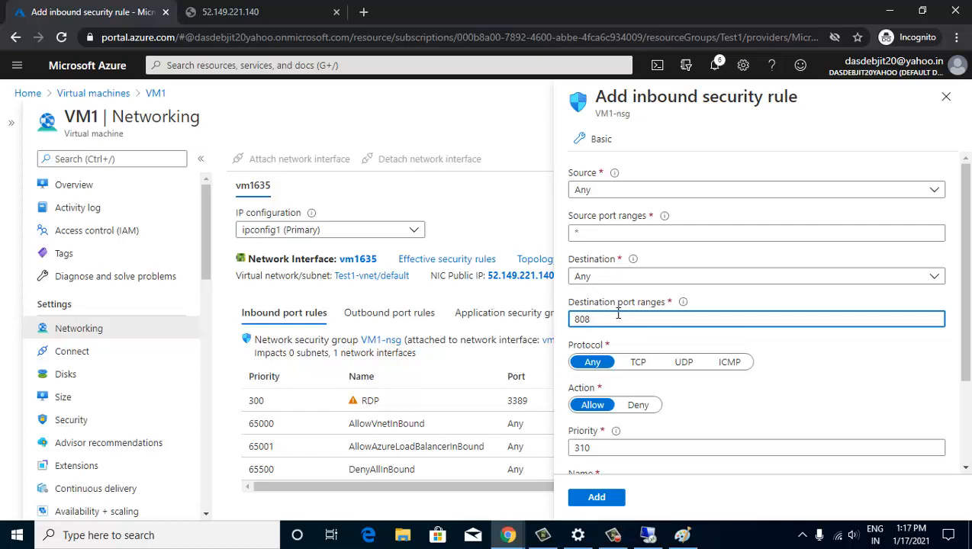
{"action": "left_click", "coordinate": [636, 358]}
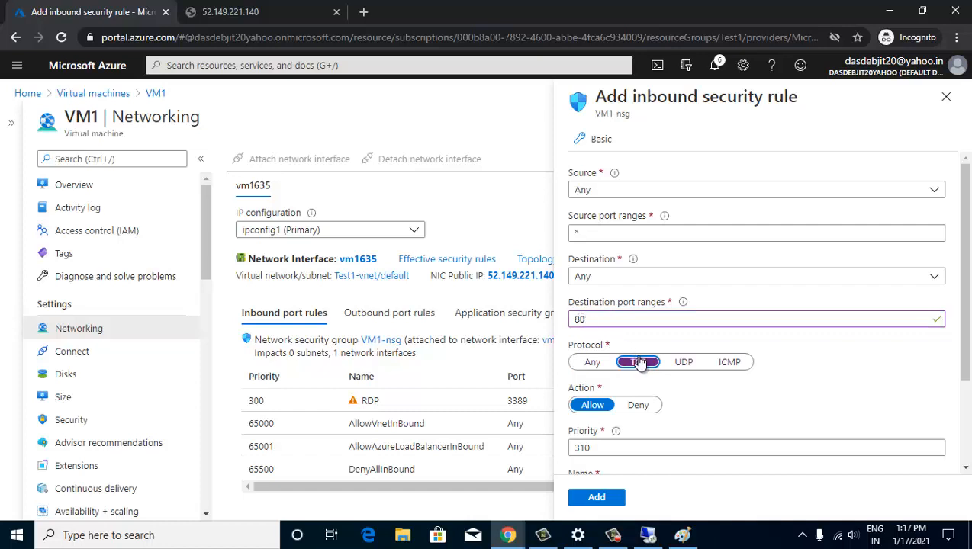
{"action": "scroll", "coordinate": [639, 364], "scroll_direction": "down", "scroll_amount": 2}
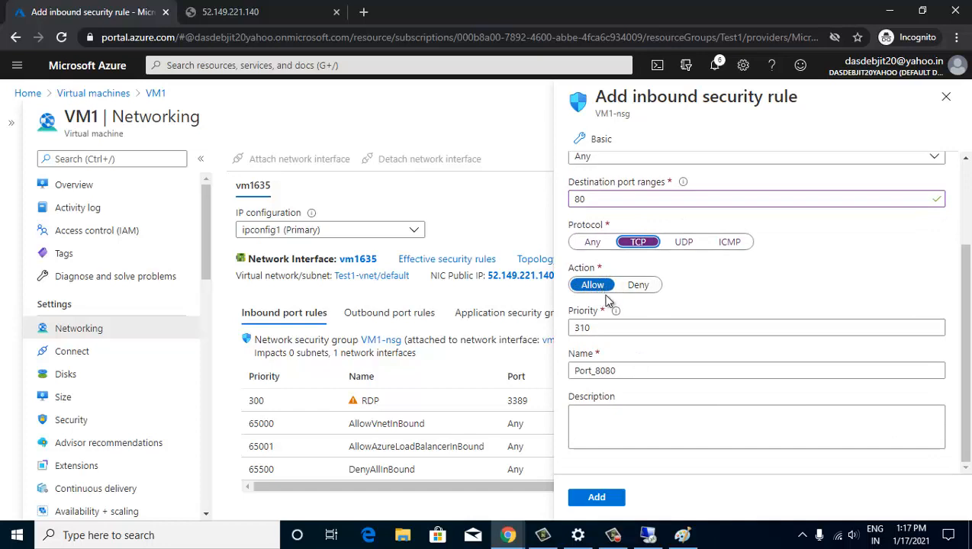
- Rename the rule from Port_8080 to Allow_HTTP and add it
{"action": "left_click_drag", "start_coordinate": [622, 370], "coordinate": [540, 377]}
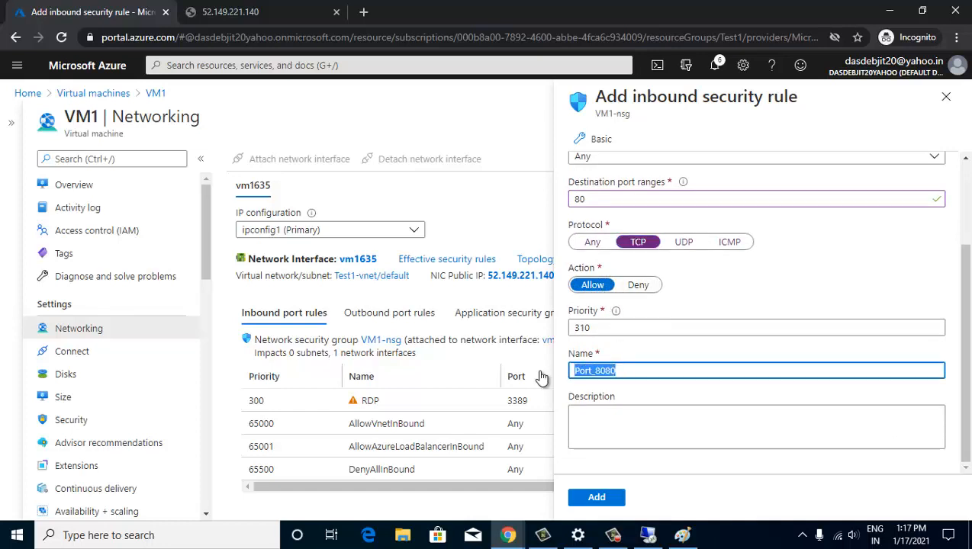
{"action": "type", "text": "Allo"}
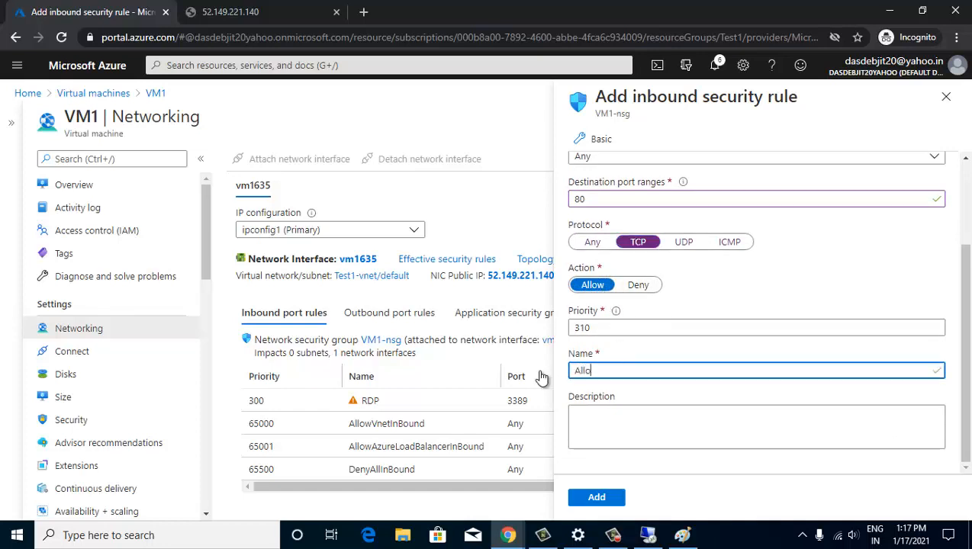
{"action": "type", "text": "w HTTP"}
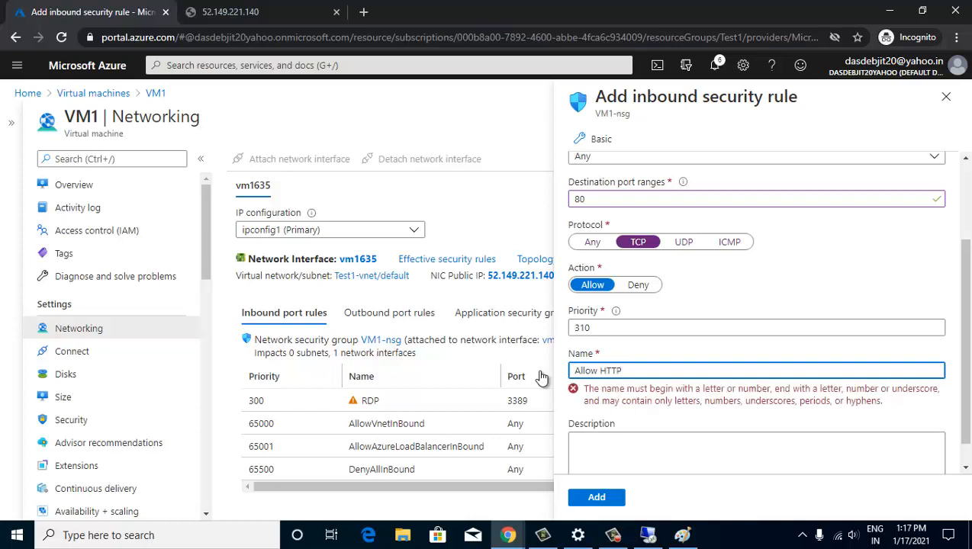
{"action": "left_click", "coordinate": [599, 370]}
{"action": "key", "text": "BackSpace"}
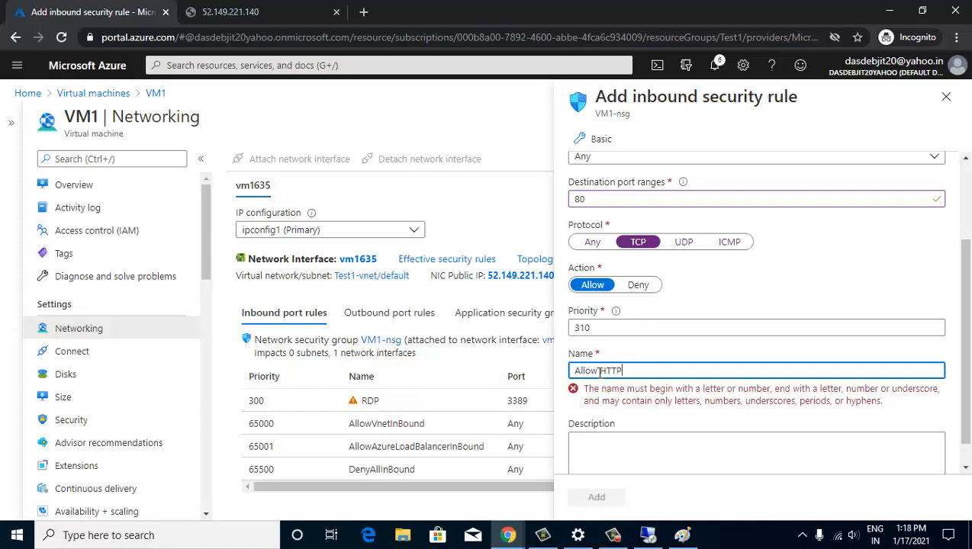
{"action": "left_click", "coordinate": [599, 371]}
{"action": "key", "text": "BackSpace"}
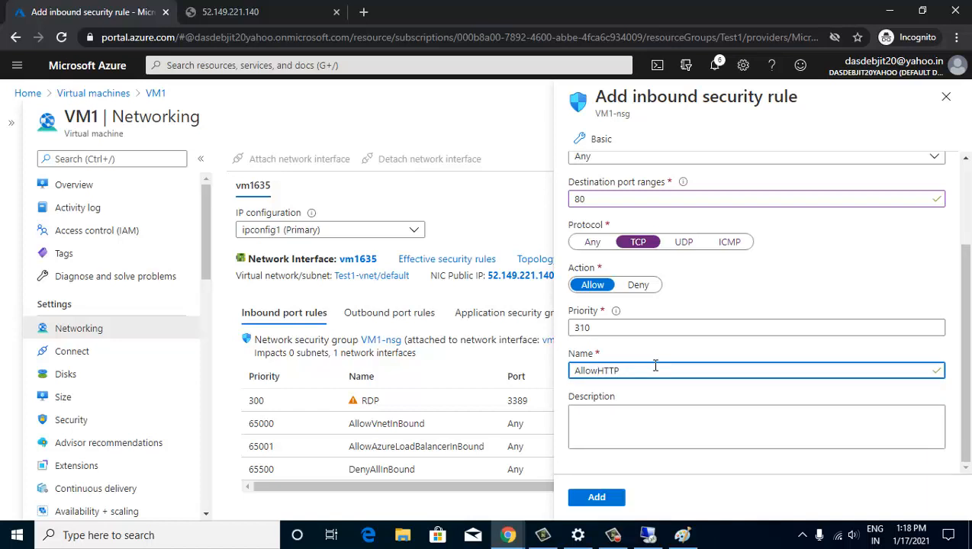
{"action": "type", "text": "_"}
{"action": "left_click", "coordinate": [596, 500]}
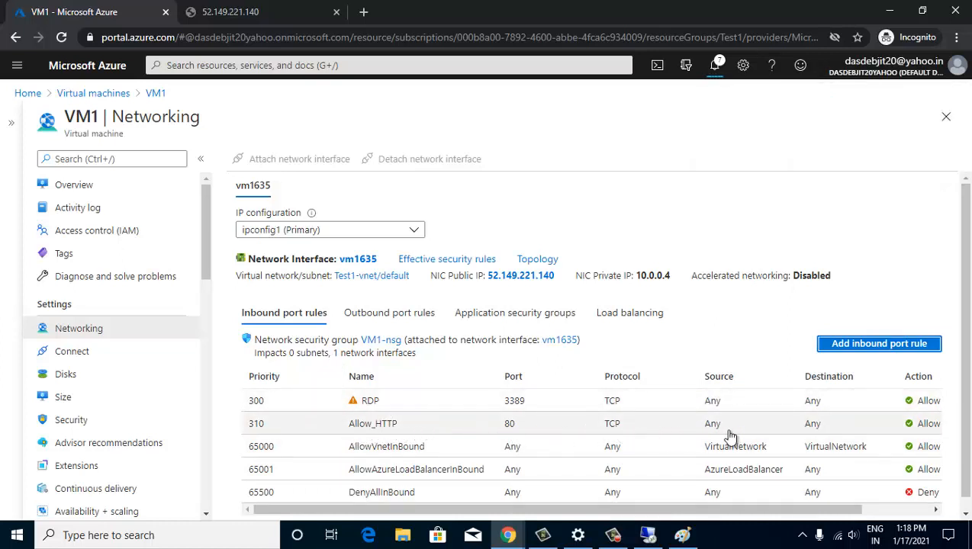
- Reload the 52.149.221.140 tab to show the edited IIS page, then close that tab
{"action": "left_click", "coordinate": [244, 12]}
{"action": "left_click", "coordinate": [61, 37]}
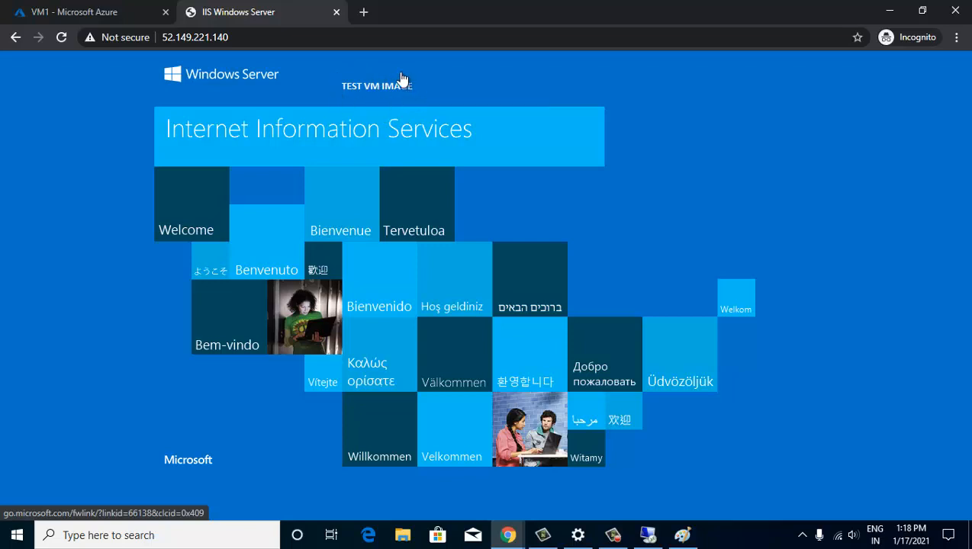
{"action": "left_click", "coordinate": [336, 12]}
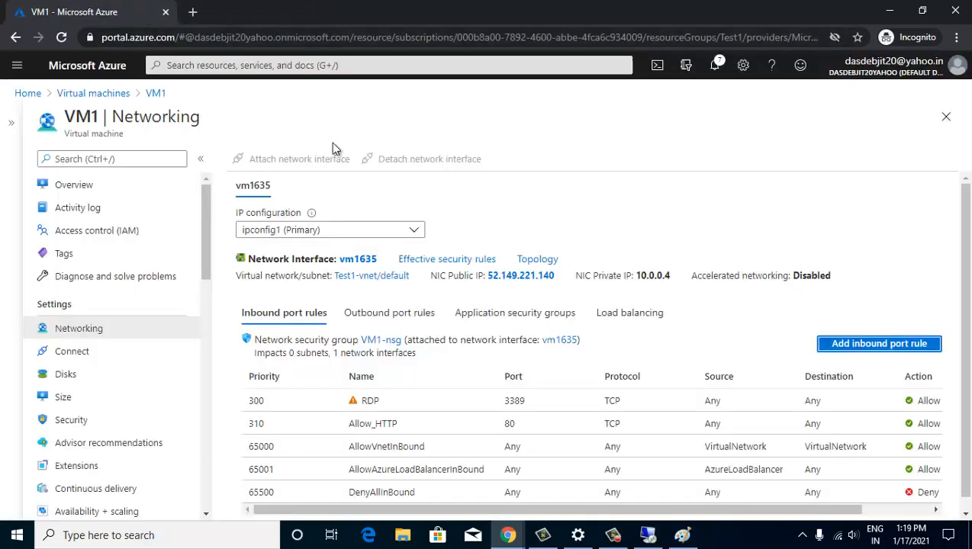
- Bring VM1's remote session up full screen and minimize Server Manager
{"action": "left_click", "coordinate": [93, 185]}
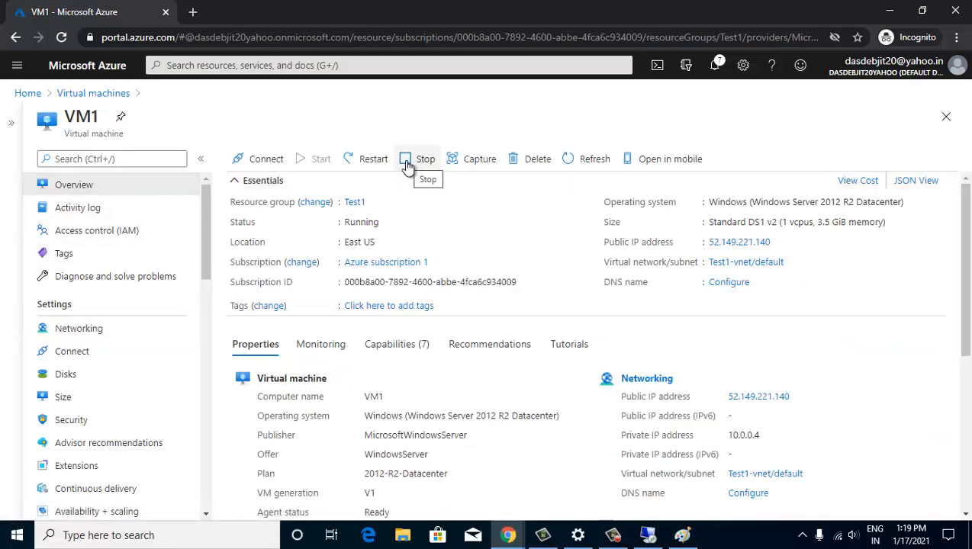
{"action": "left_click", "coordinate": [648, 536]}
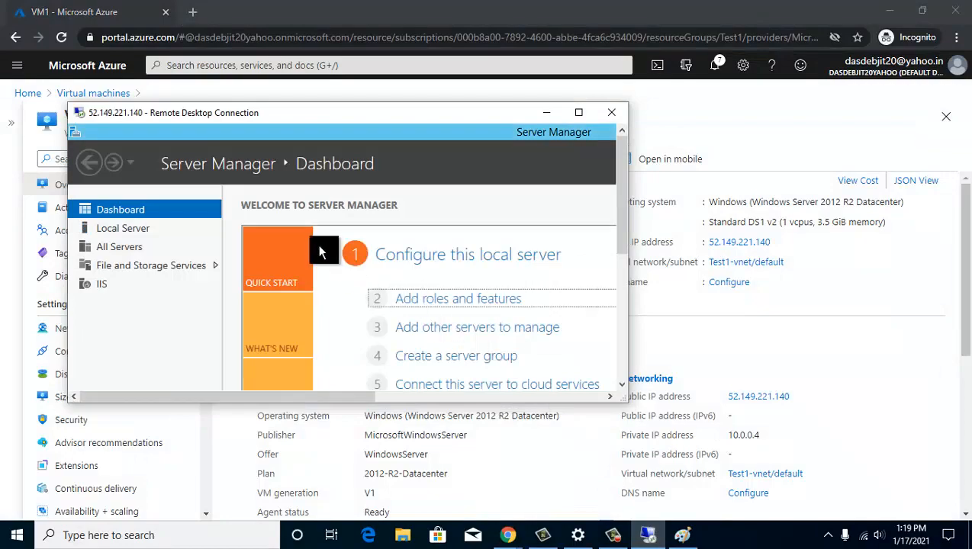
{"action": "left_click", "coordinate": [578, 112]}
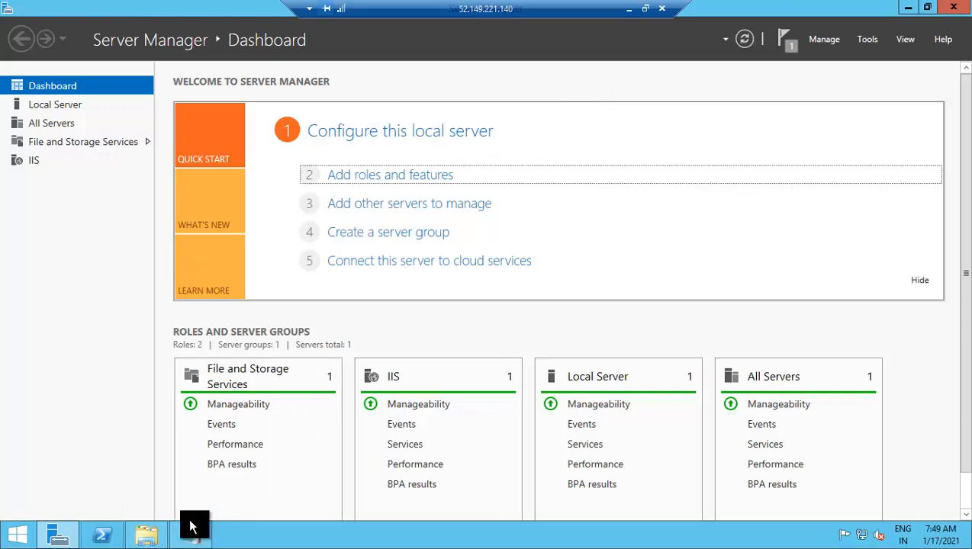
{"action": "left_click", "coordinate": [901, 11]}
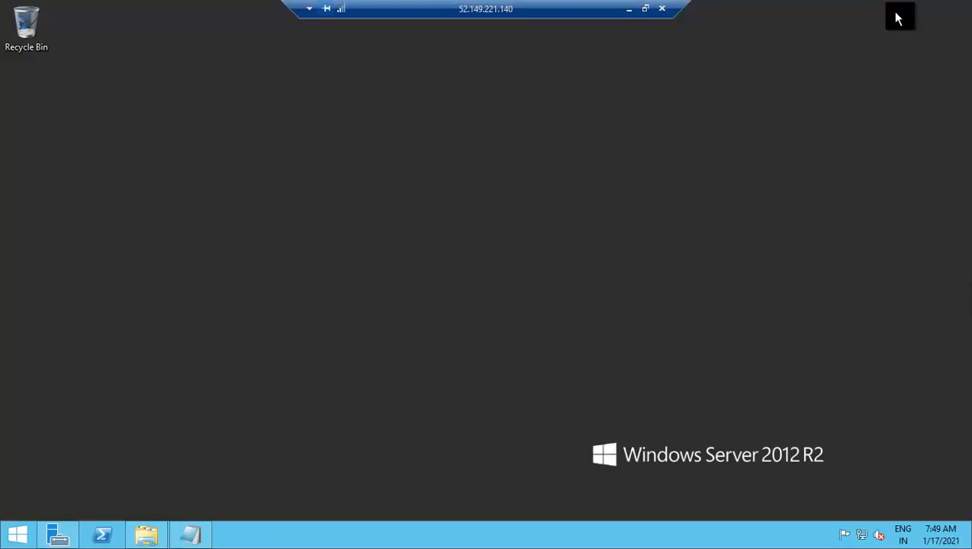
- Browse to C:\Windows\System32\Sysprep in File Explorer and launch sysprep.exe
{"action": "left_click", "coordinate": [150, 536]}
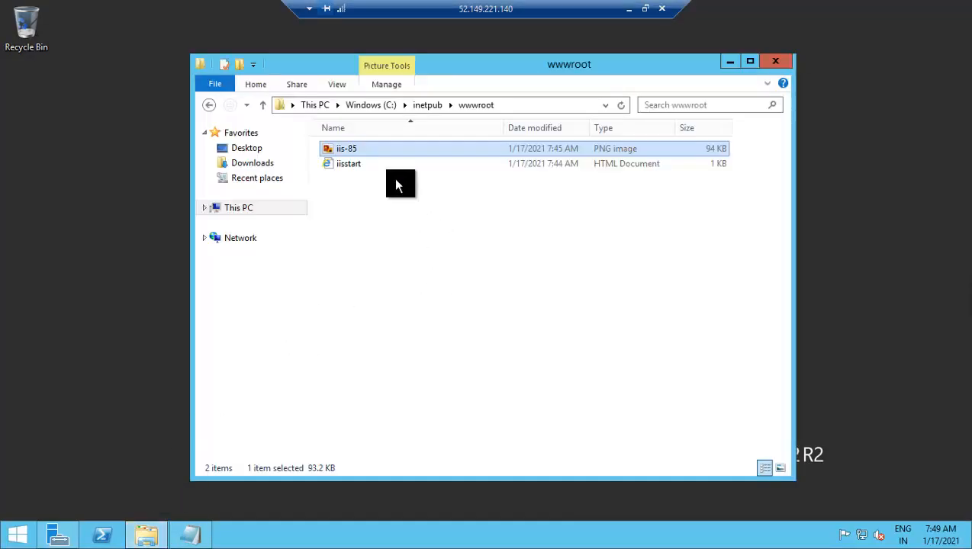
{"action": "left_click", "coordinate": [250, 208]}
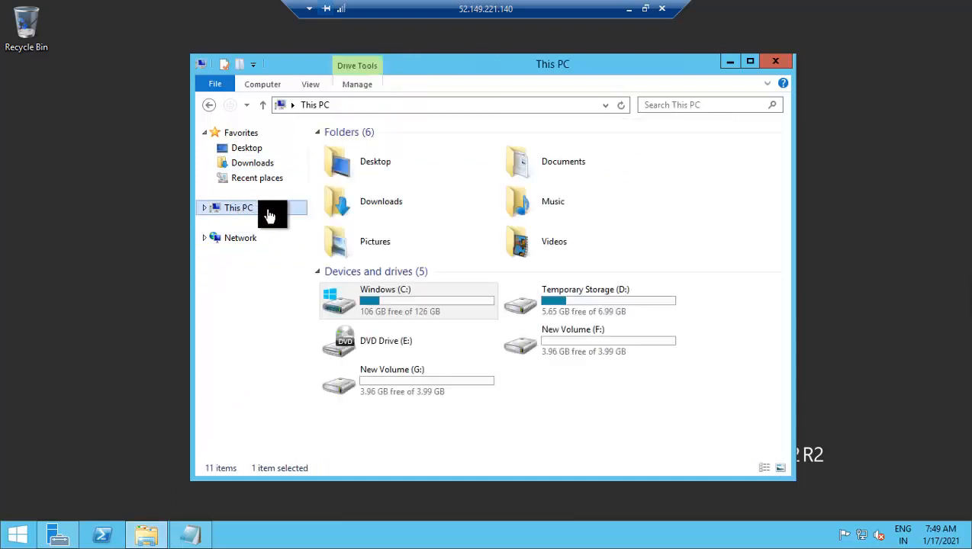
{"action": "double_click", "coordinate": [420, 297]}
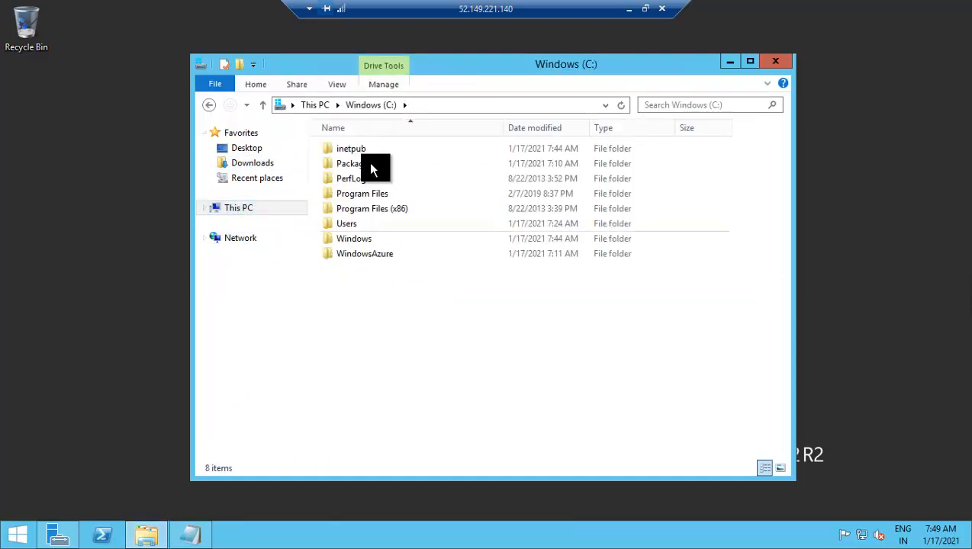
{"action": "double_click", "coordinate": [361, 239]}
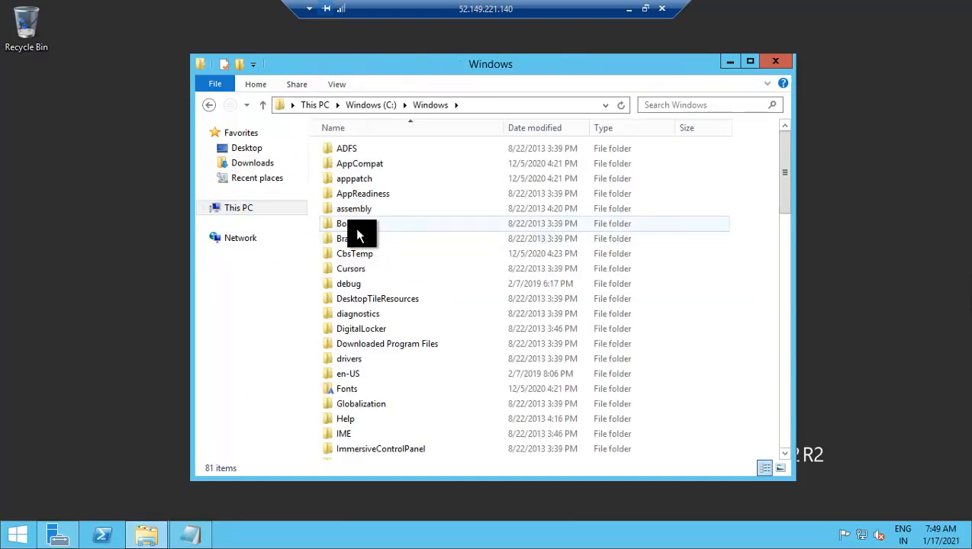
{"action": "left_click", "coordinate": [356, 229]}
{"action": "key", "text": "s"}
{"action": "key", "text": "y"}
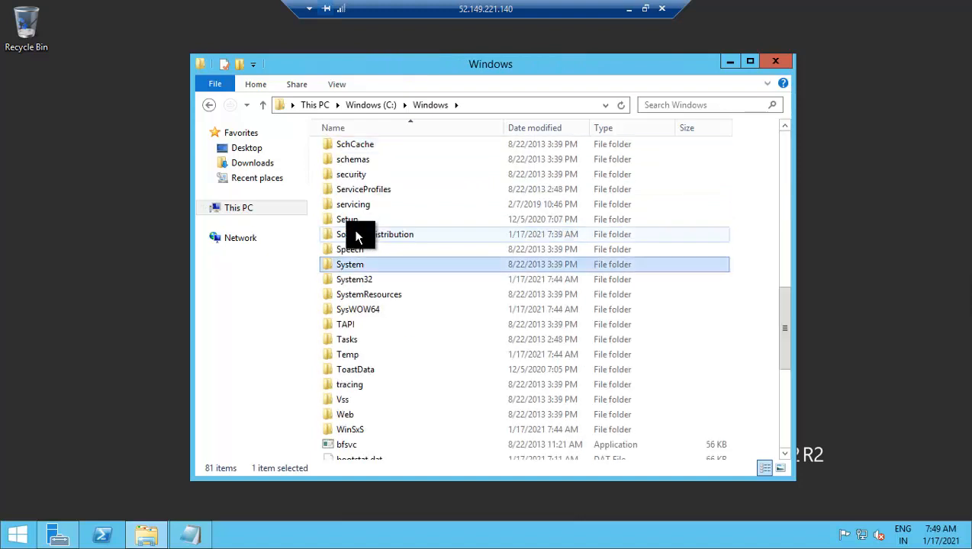
{"action": "double_click", "coordinate": [354, 279]}
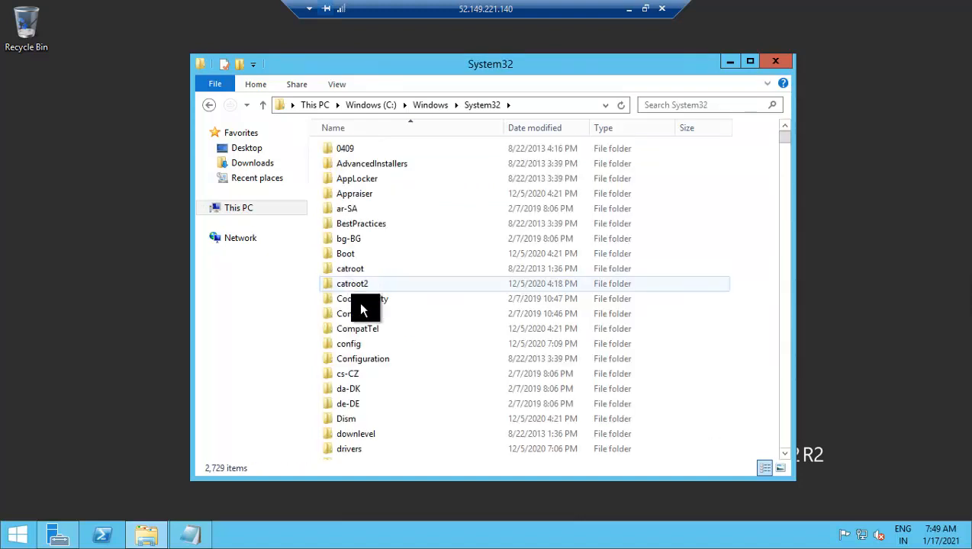
{"action": "left_click", "coordinate": [360, 313]}
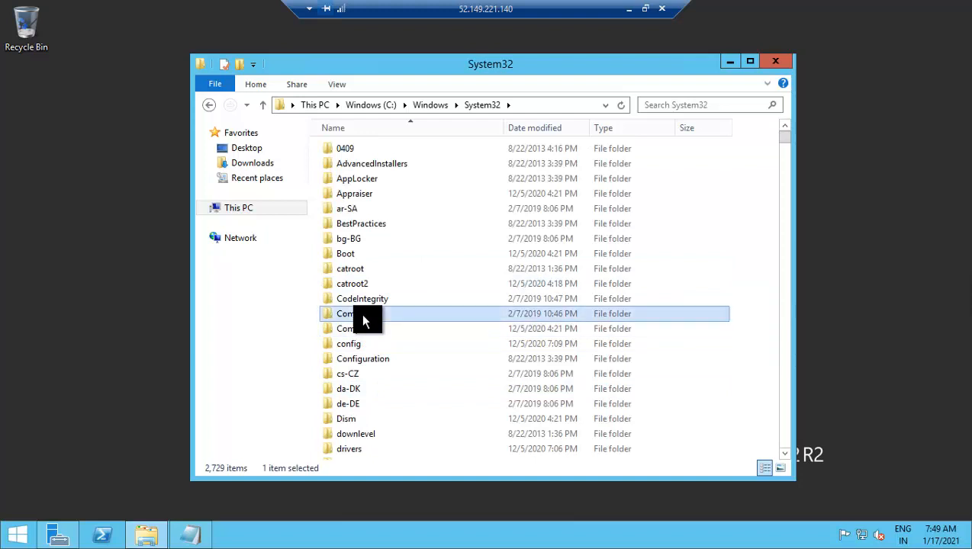
{"action": "type", "text": "sys"}
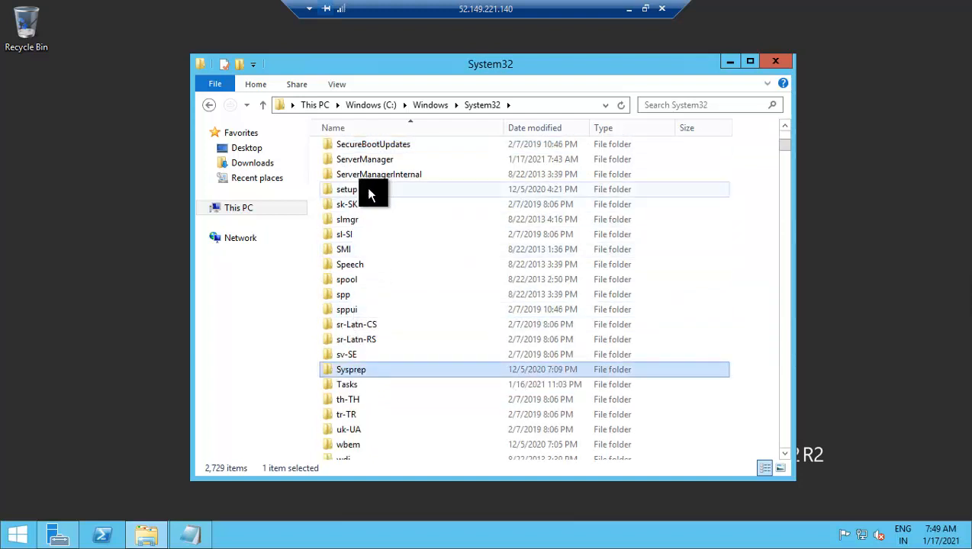
{"action": "double_click", "coordinate": [354, 374]}
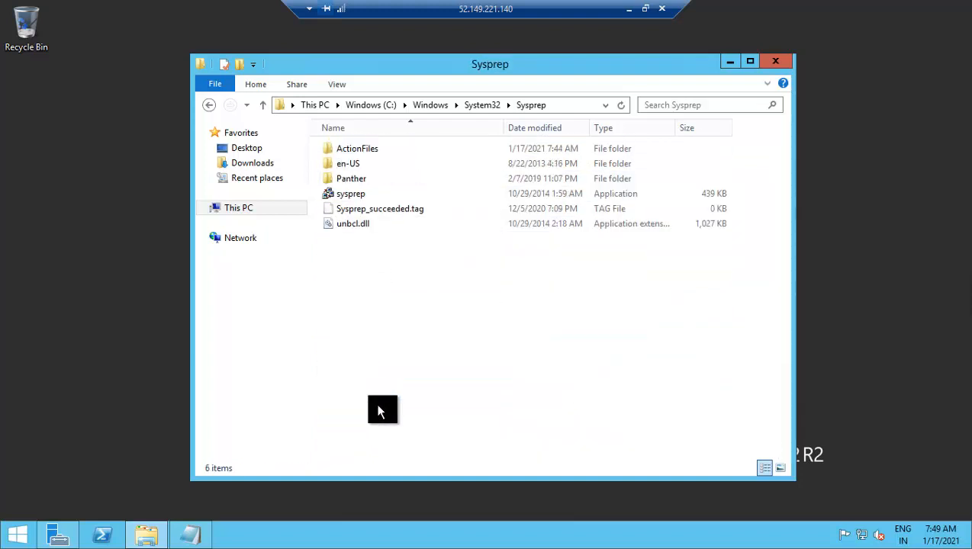
{"action": "double_click", "coordinate": [356, 192]}
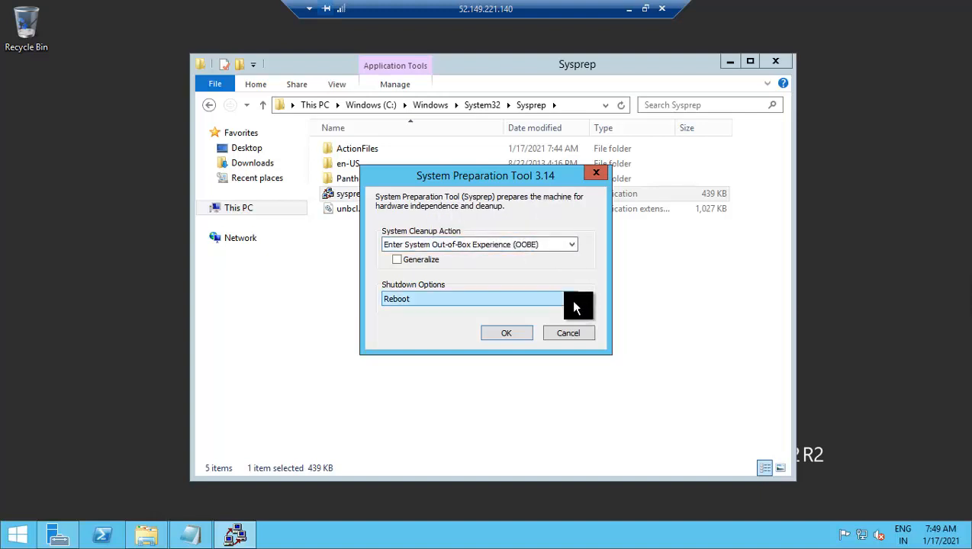
- Run Sysprep with OOBE and the Shutdown option
{"action": "left_click", "coordinate": [574, 301]}
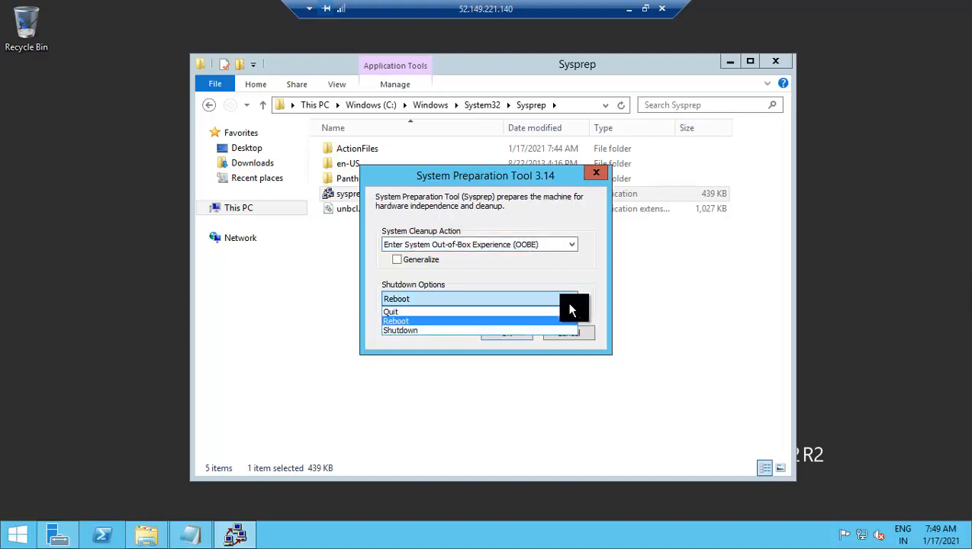
{"action": "left_click", "coordinate": [460, 331]}
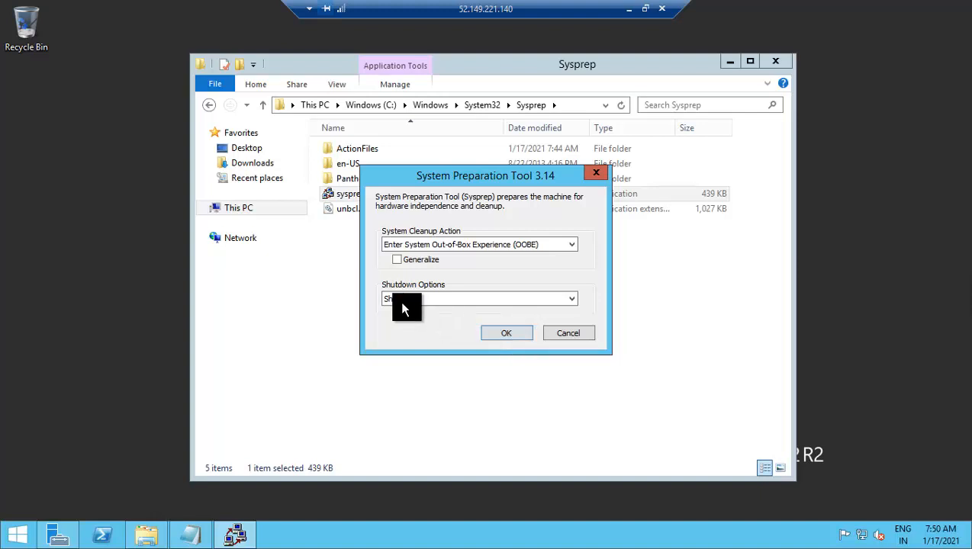
{"action": "left_click", "coordinate": [506, 333]}
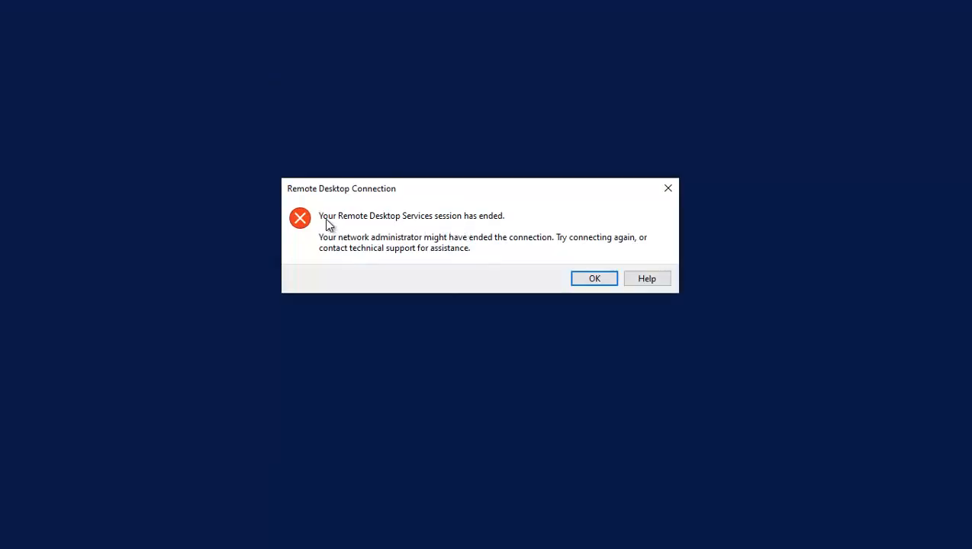
- Close the ended Remote Desktop session, refresh VM1's status until stopping, and choose Capture
{"action": "left_click", "coordinate": [594, 279]}
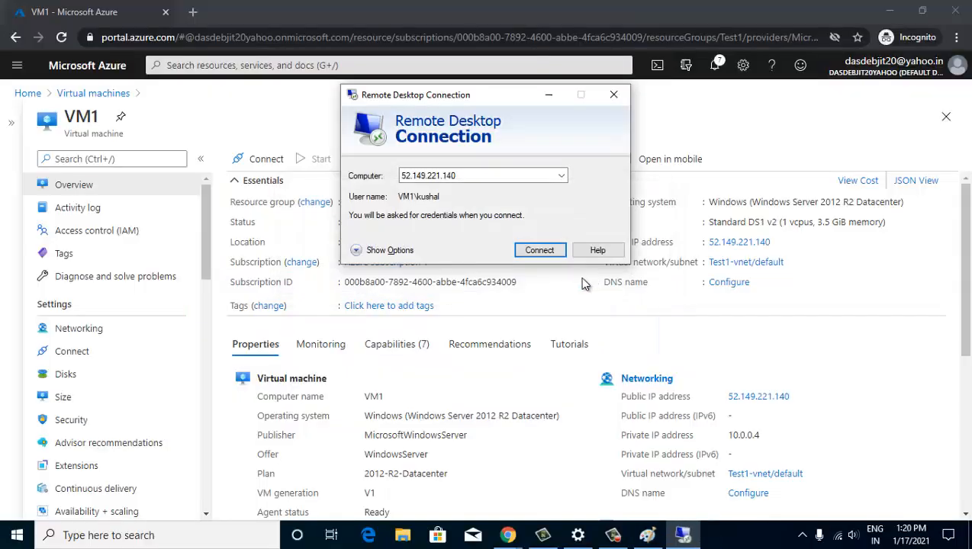
{"action": "left_click", "coordinate": [614, 97]}
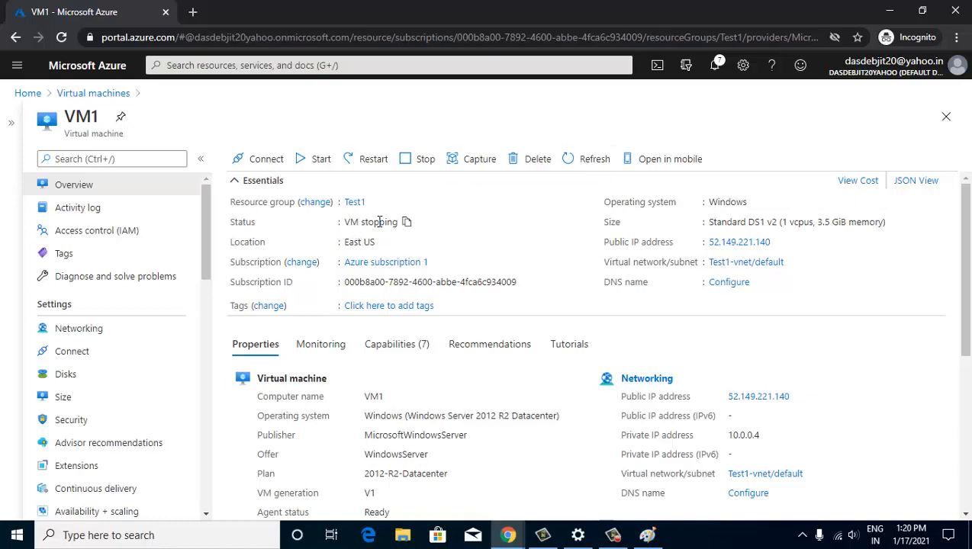
{"action": "left_click", "coordinate": [582, 160]}
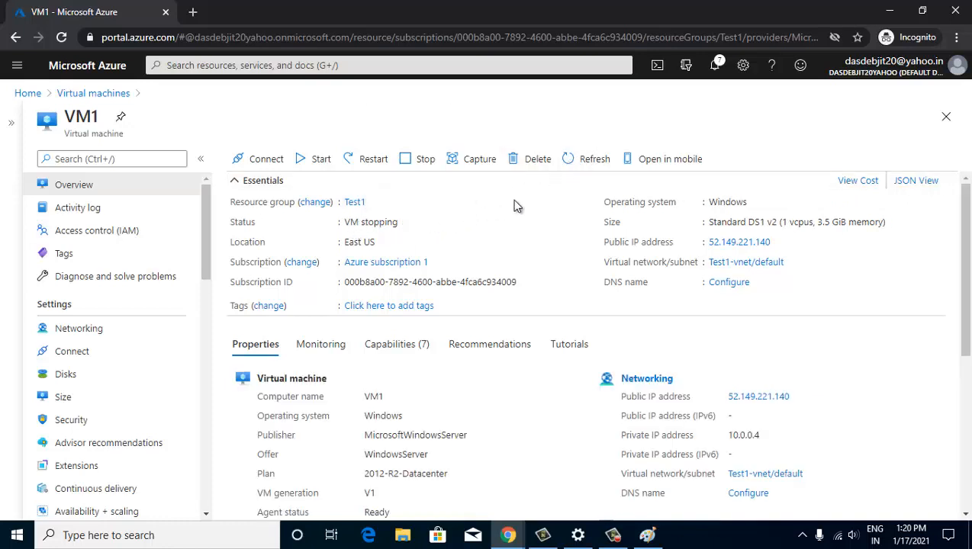
{"action": "left_click", "coordinate": [581, 161]}
{"action": "left_click", "coordinate": [586, 166]}
{"action": "left_click", "coordinate": [462, 163]}
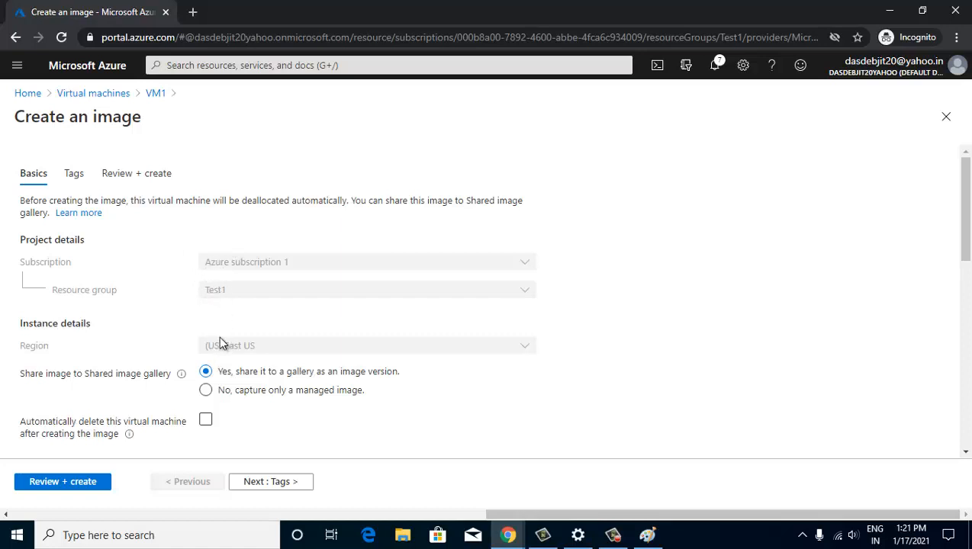
{"action": "scroll", "coordinate": [223, 339], "scroll_direction": "down", "scroll_amount": 2}
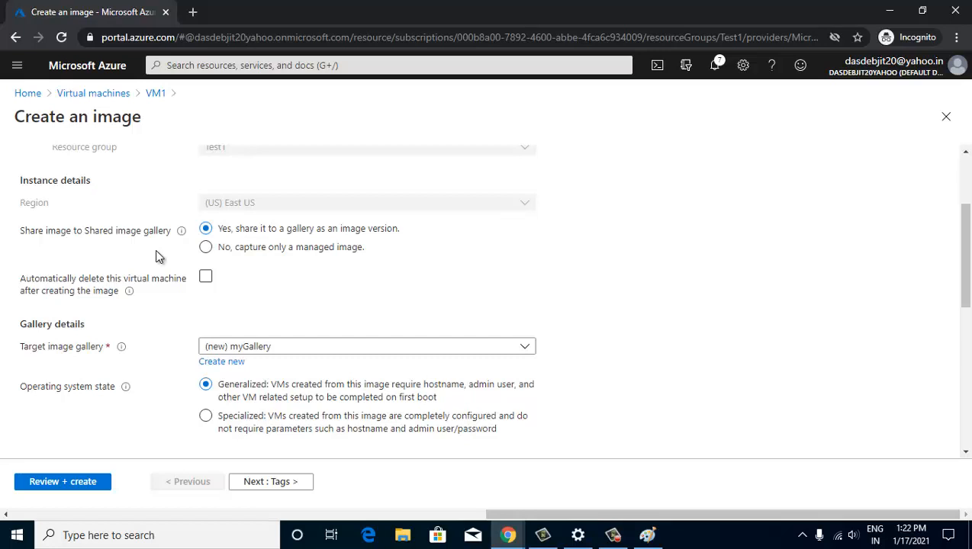
- Open the portal home in a new tab and start creating a new virtual machine
{"action": "right_click", "coordinate": [116, 76]}
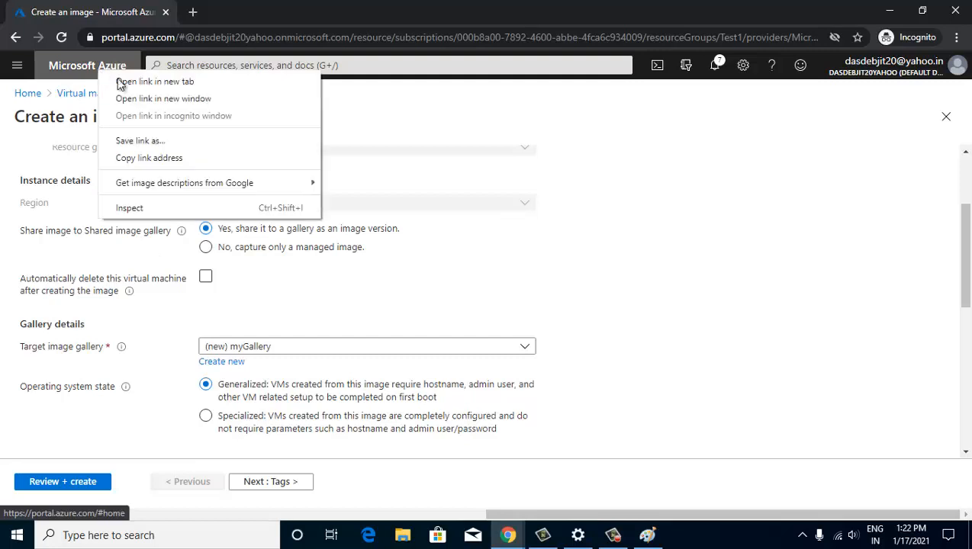
{"action": "left_click", "coordinate": [139, 83]}
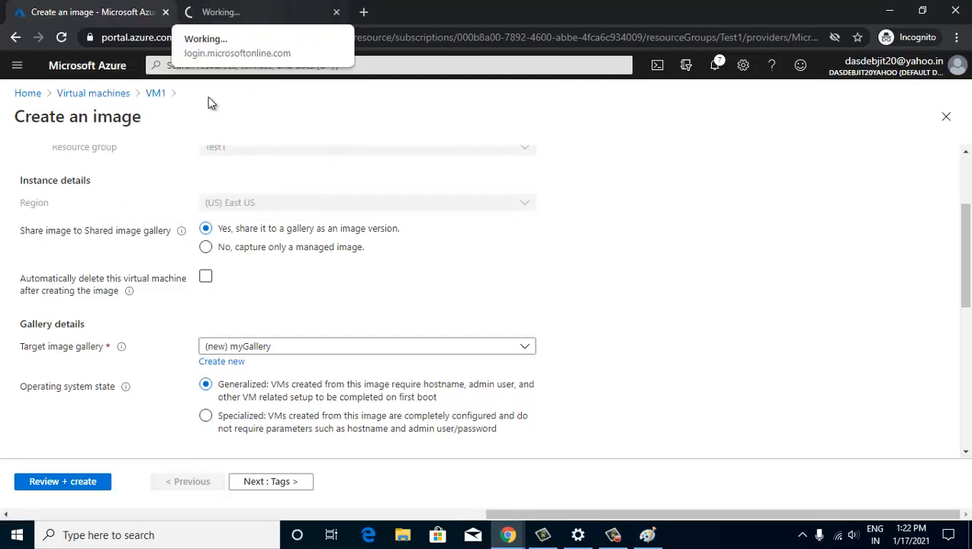
{"action": "left_click", "coordinate": [256, 15]}
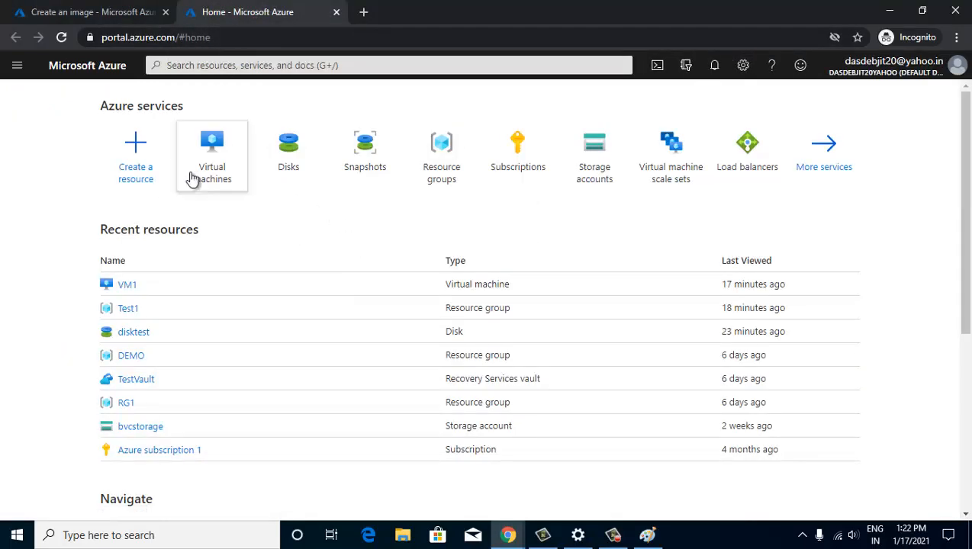
{"action": "left_click", "coordinate": [198, 172]}
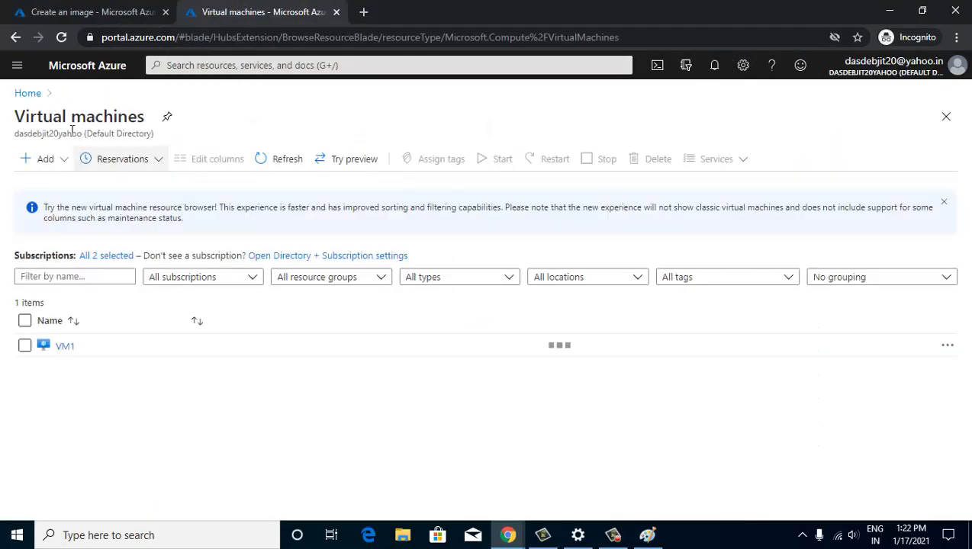
{"action": "left_click", "coordinate": [46, 159]}
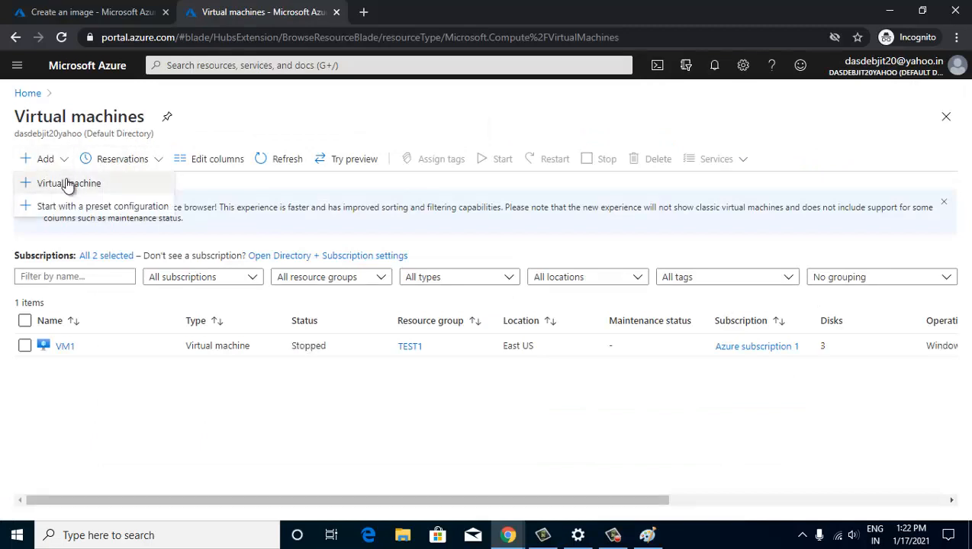
{"action": "left_click", "coordinate": [68, 183]}
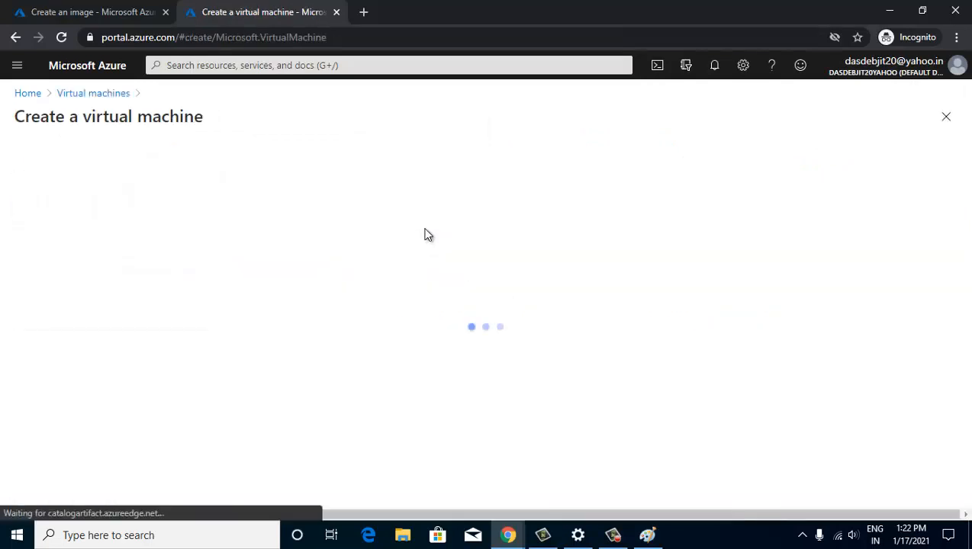
- Check Shared Images in the full image catalogue, find none, and close that tab
{"action": "scroll", "coordinate": [427, 235], "scroll_direction": "down", "scroll_amount": 3}
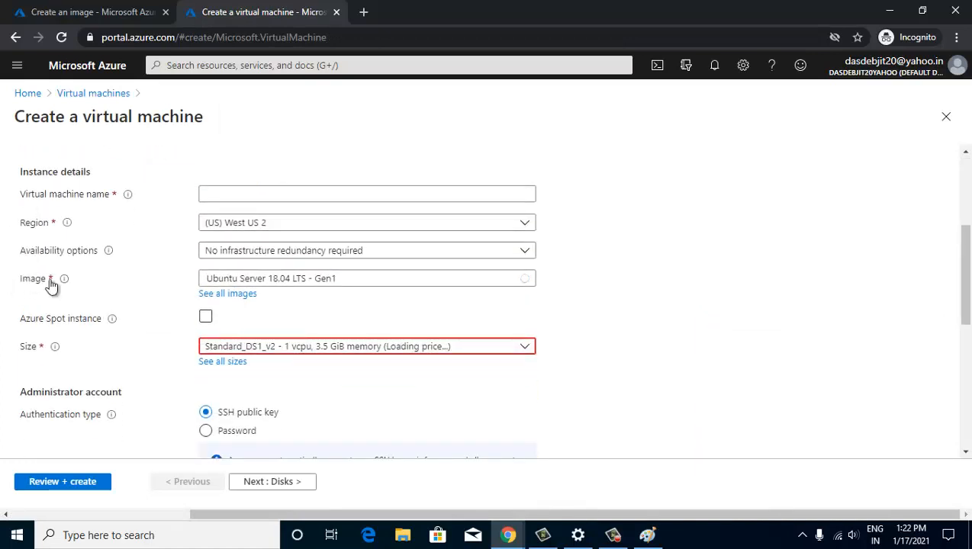
{"action": "left_click", "coordinate": [525, 280]}
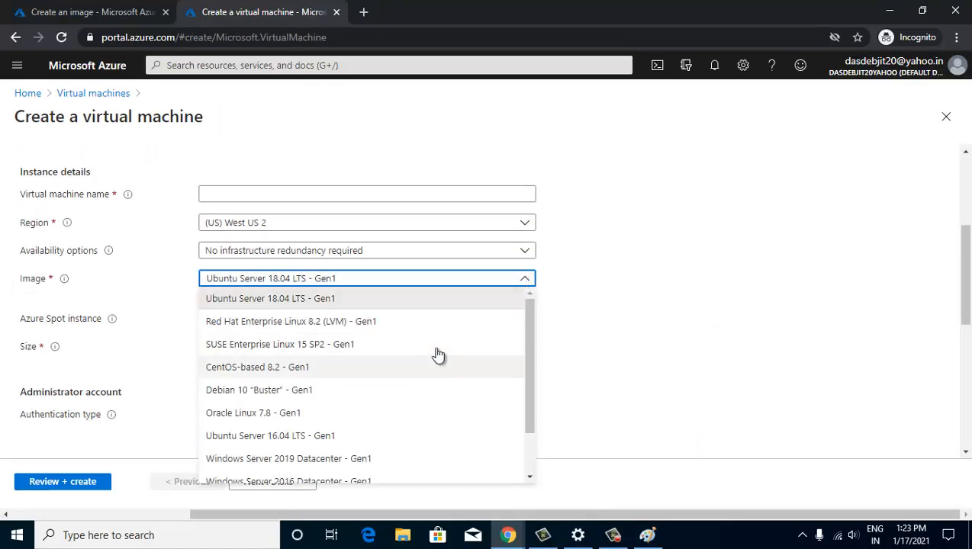
{"action": "left_click_drag", "start_coordinate": [527, 344], "coordinate": [532, 408]}
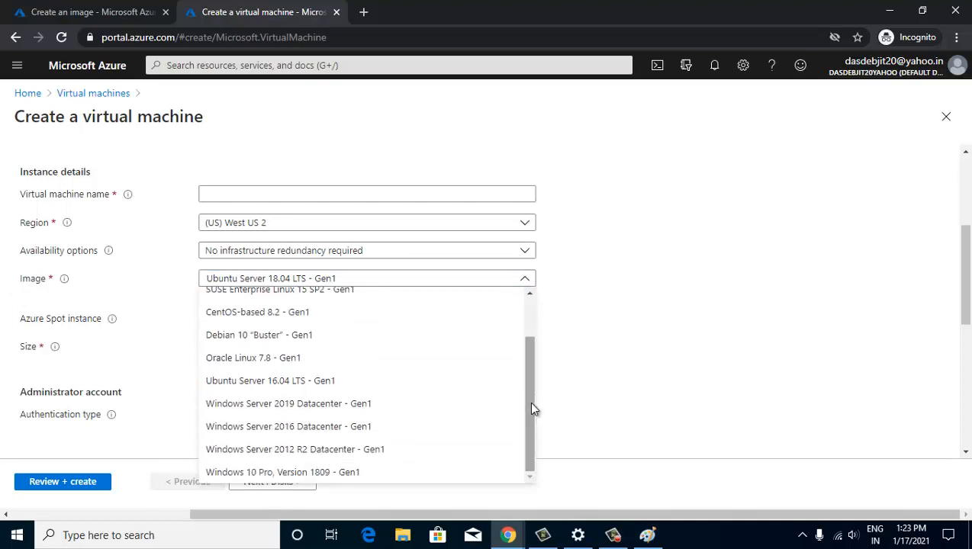
{"action": "left_click", "coordinate": [674, 278]}
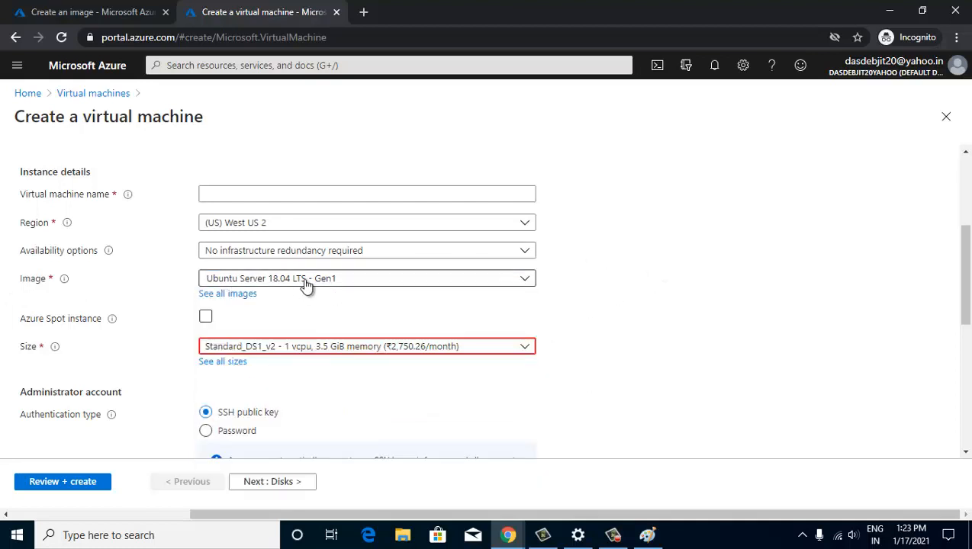
{"action": "left_click", "coordinate": [234, 298]}
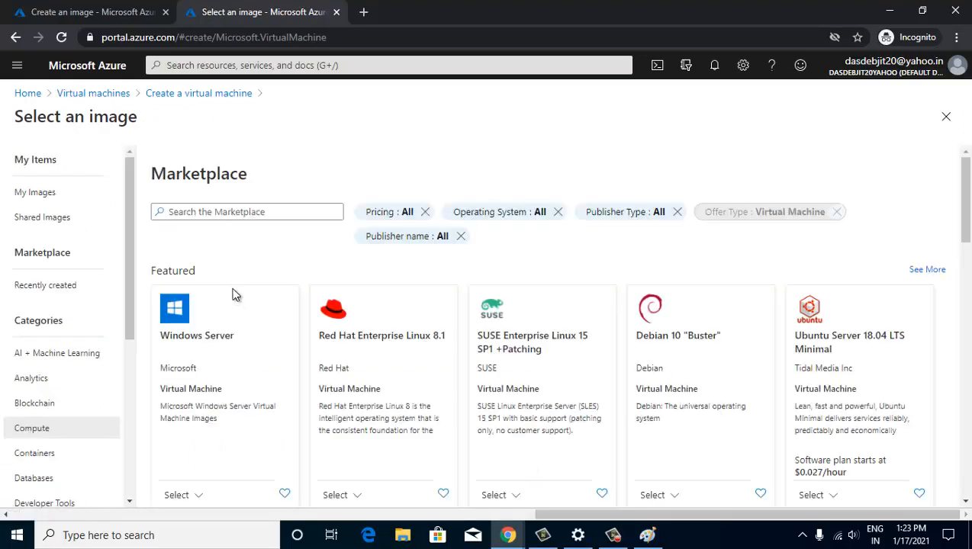
{"action": "left_click", "coordinate": [45, 223]}
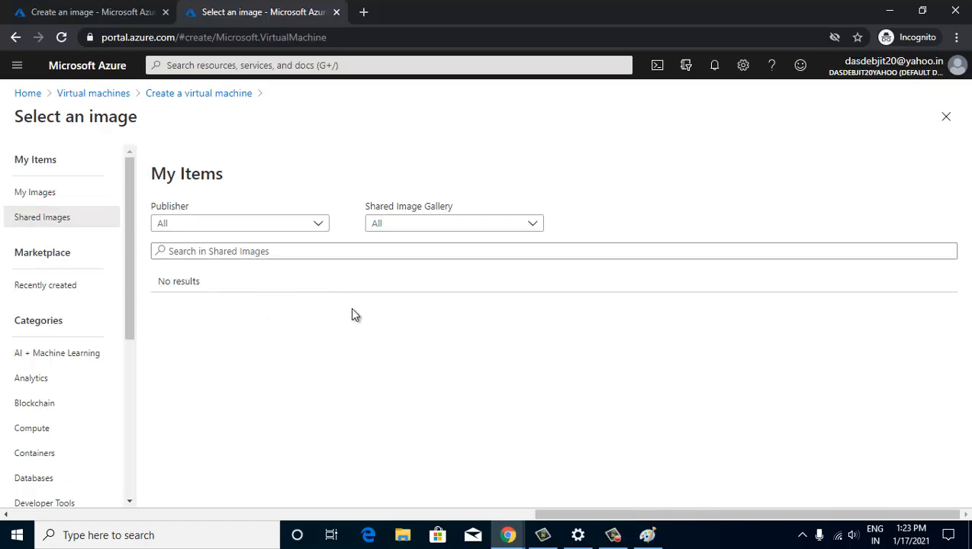
{"action": "left_click", "coordinate": [337, 12]}
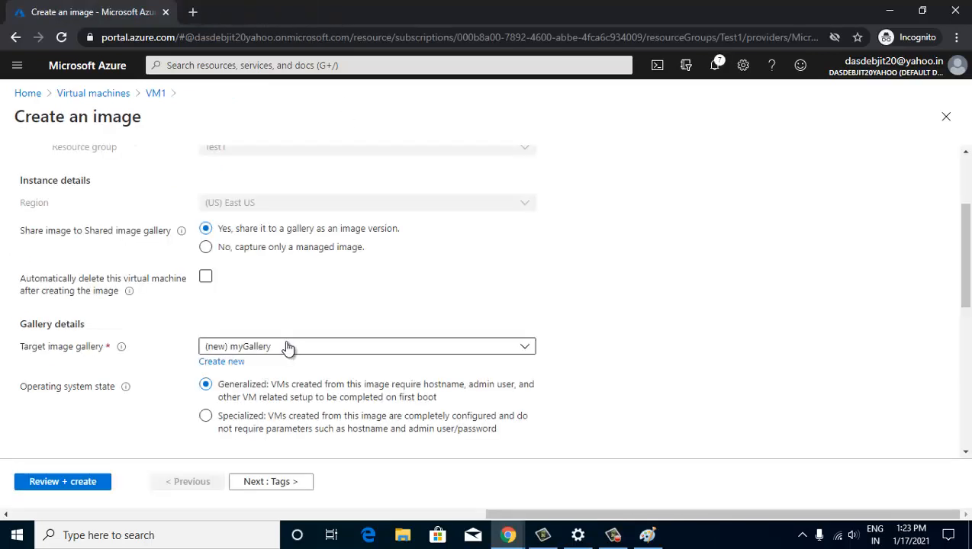
- Create a new target image definition named webserver_Image in the Create an image form
{"action": "scroll", "coordinate": [286, 348], "scroll_direction": "down", "scroll_amount": 3}
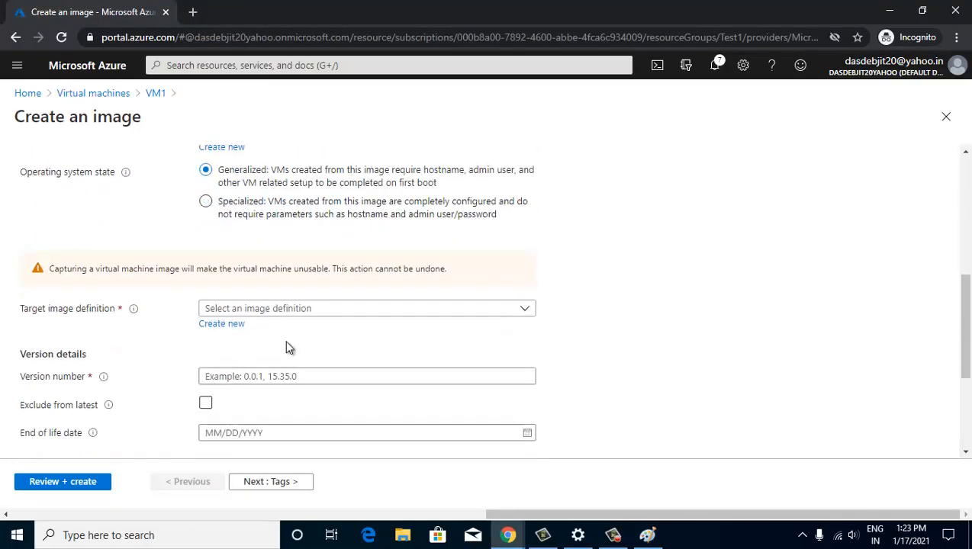
{"action": "scroll", "coordinate": [286, 348], "scroll_direction": "down", "scroll_amount": 1}
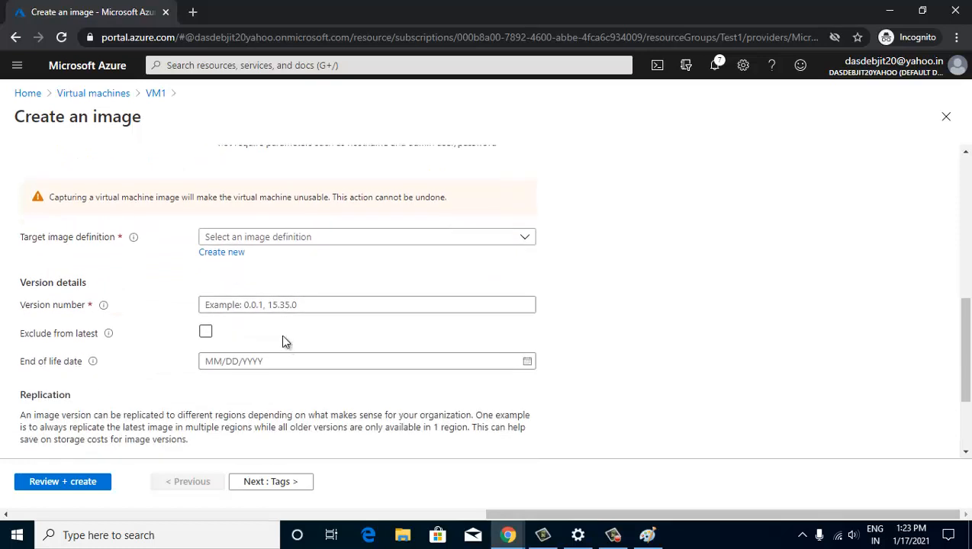
{"action": "scroll", "coordinate": [281, 335], "scroll_direction": "up", "scroll_amount": 1}
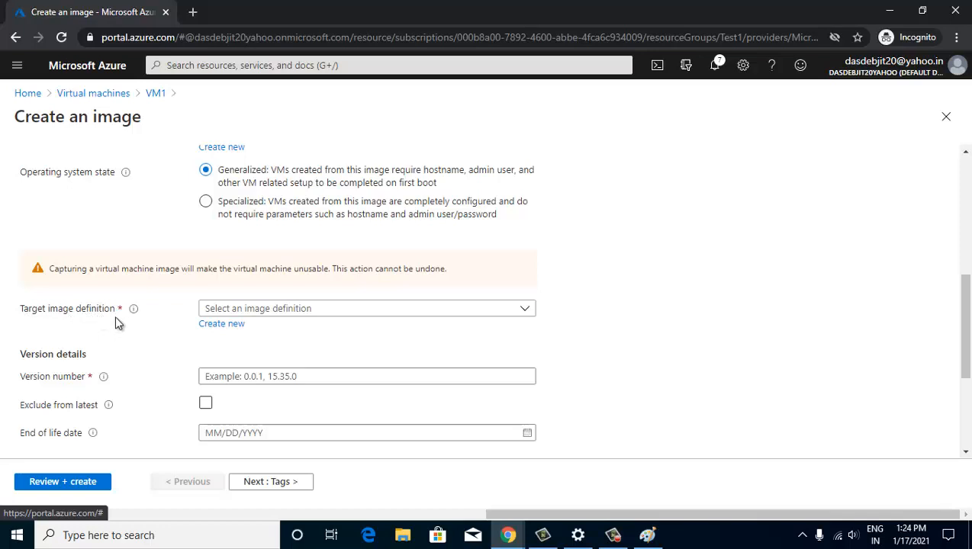
{"action": "left_click", "coordinate": [221, 323]}
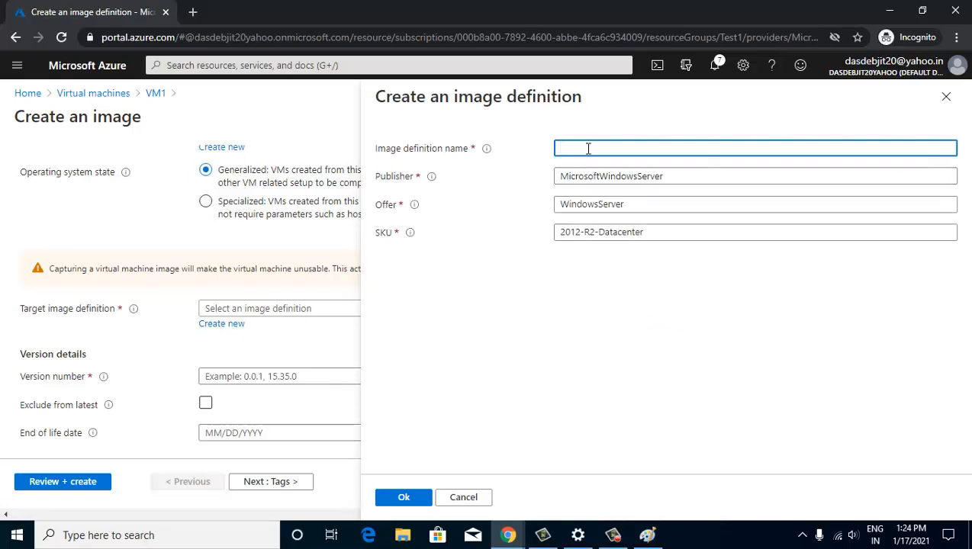
{"action": "type", "text": "webserver_Image"}
{"action": "left_click", "coordinate": [403, 496]}
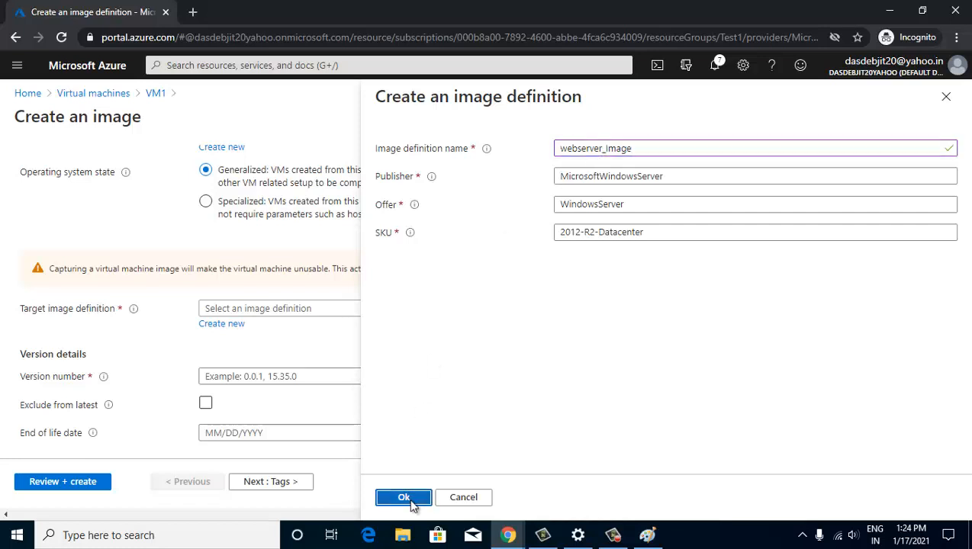
{"action": "scroll", "coordinate": [302, 351], "scroll_direction": "down", "scroll_amount": 1}
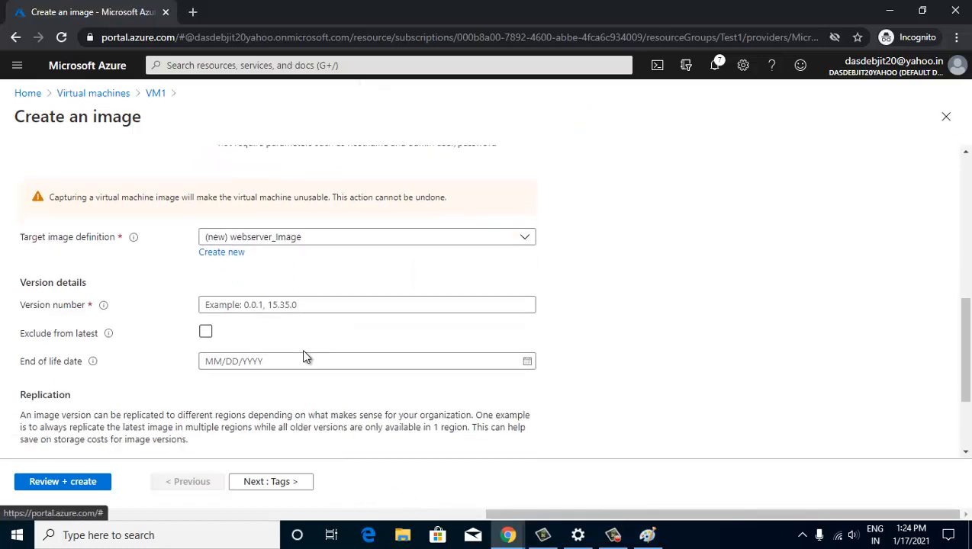
{"action": "scroll", "coordinate": [302, 352], "scroll_direction": "down", "scroll_amount": 2}
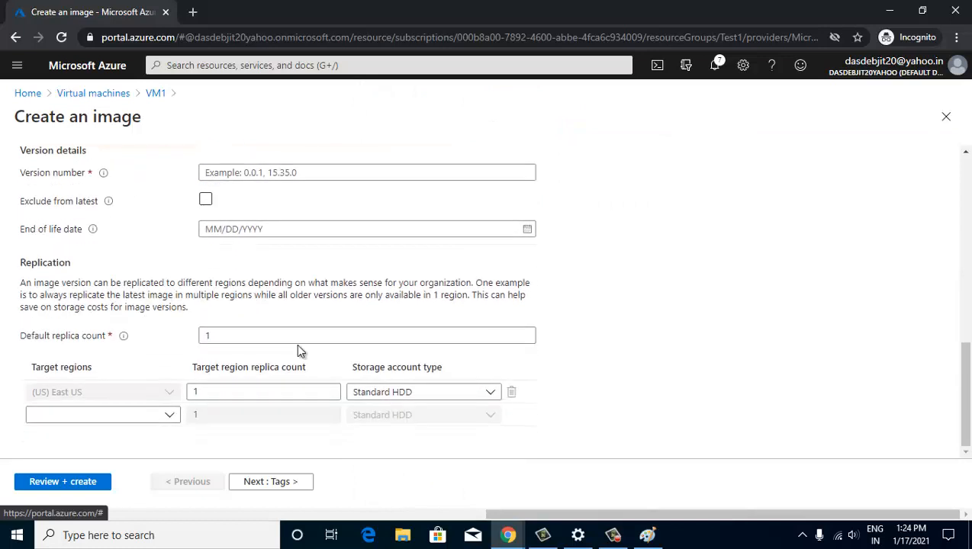
- After validation flags errors, return to Basics and enter image version number 0.0.1
{"action": "left_click", "coordinate": [87, 487]}
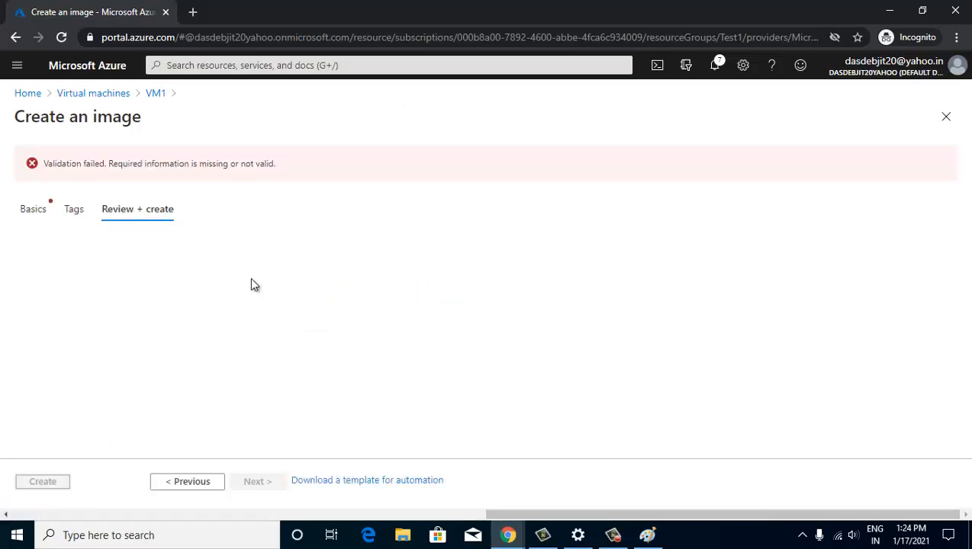
{"action": "left_click", "coordinate": [38, 214]}
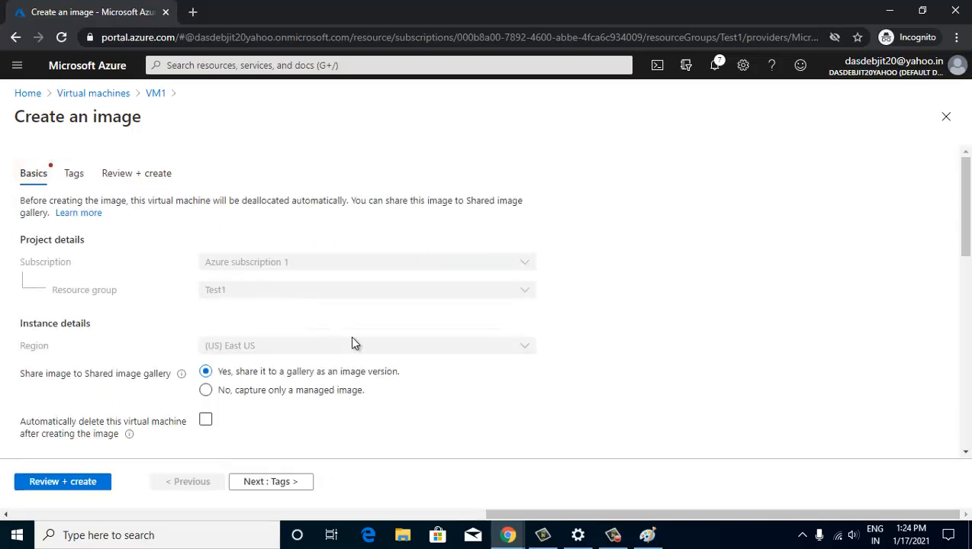
{"action": "scroll", "coordinate": [352, 343], "scroll_direction": "down", "scroll_amount": 4}
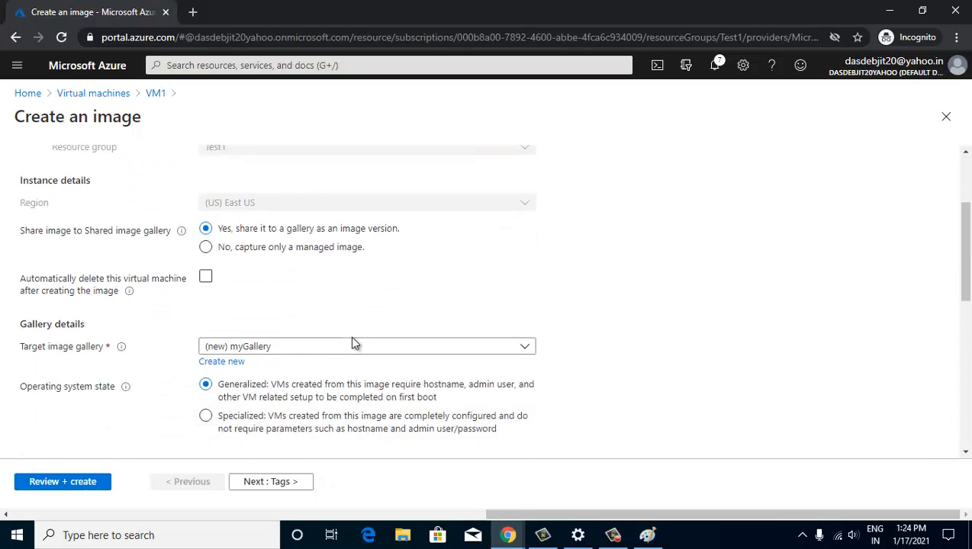
{"action": "scroll", "coordinate": [352, 343], "scroll_direction": "down", "scroll_amount": 3}
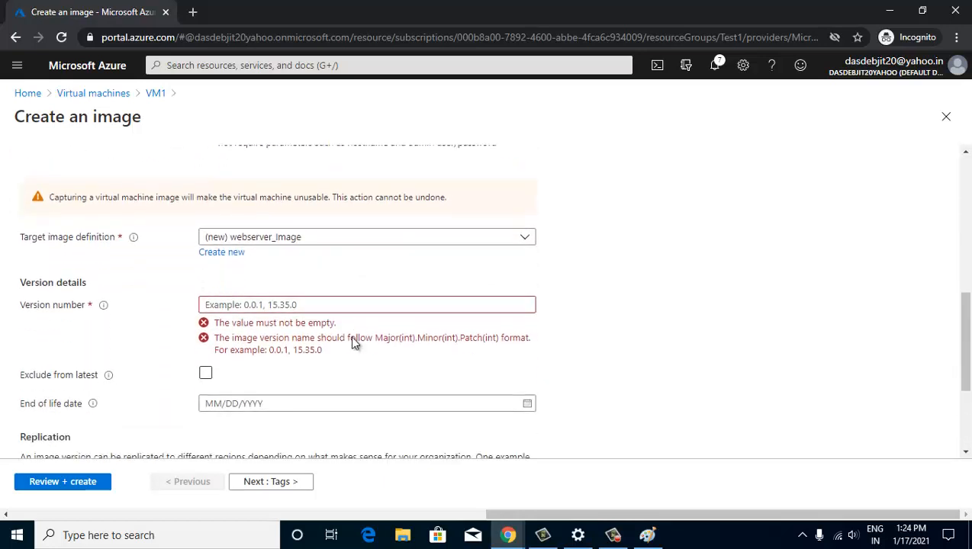
{"action": "left_click", "coordinate": [232, 305]}
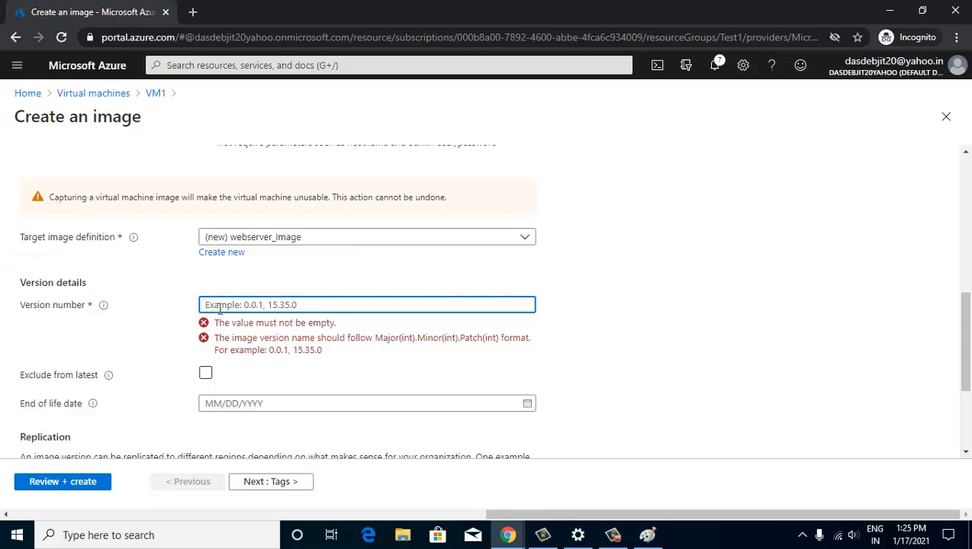
{"action": "type", "text": "1.0"}
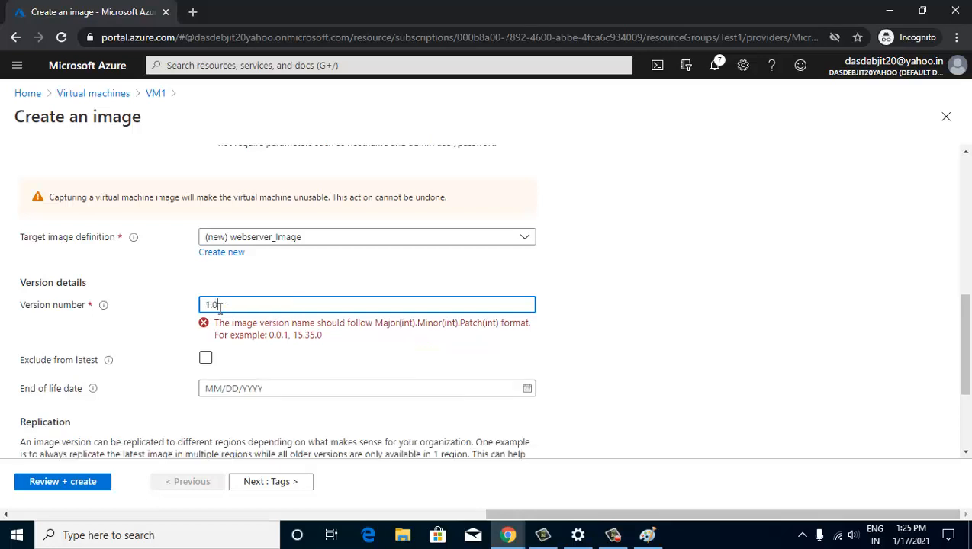
{"action": "key", "text": "BackSpace"}
{"action": "key", "text": "BackSpace"}
{"action": "key", "text": "BackSpace"}
{"action": "type", "text": "0.0.1"}
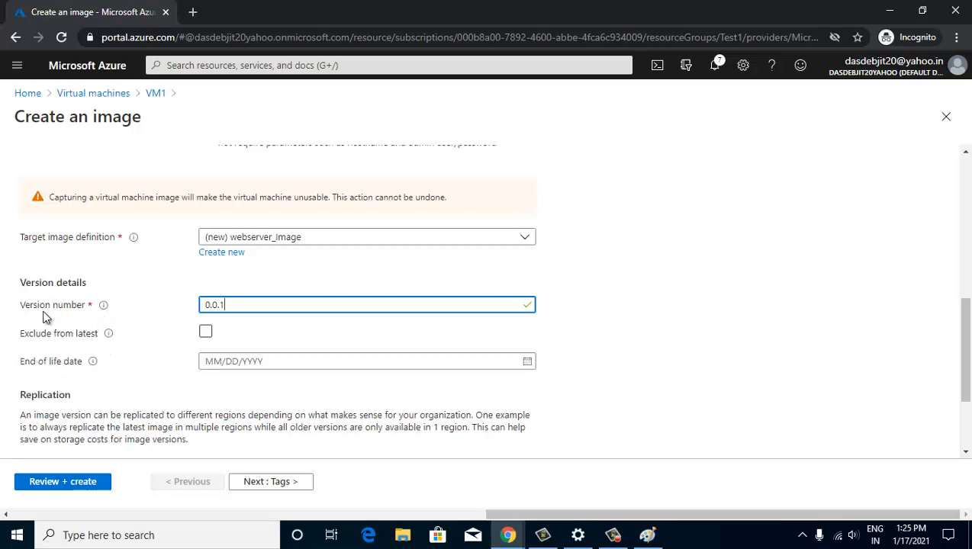
- Pass validation and create the webserver_Image version from VM1 in myGallery
{"action": "mouse_move", "coordinate": [104, 306]}
{"action": "left_click", "coordinate": [62, 481]}
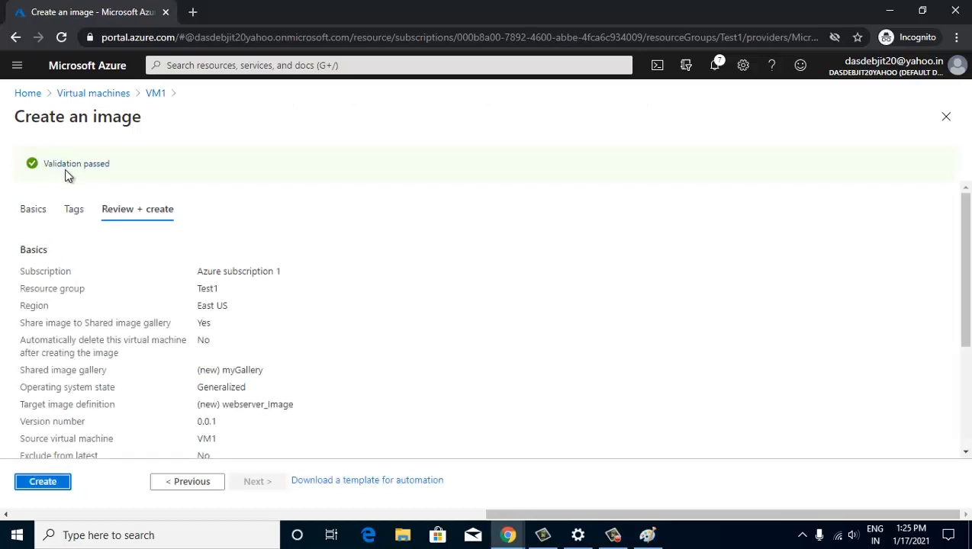
{"action": "left_click", "coordinate": [39, 483]}
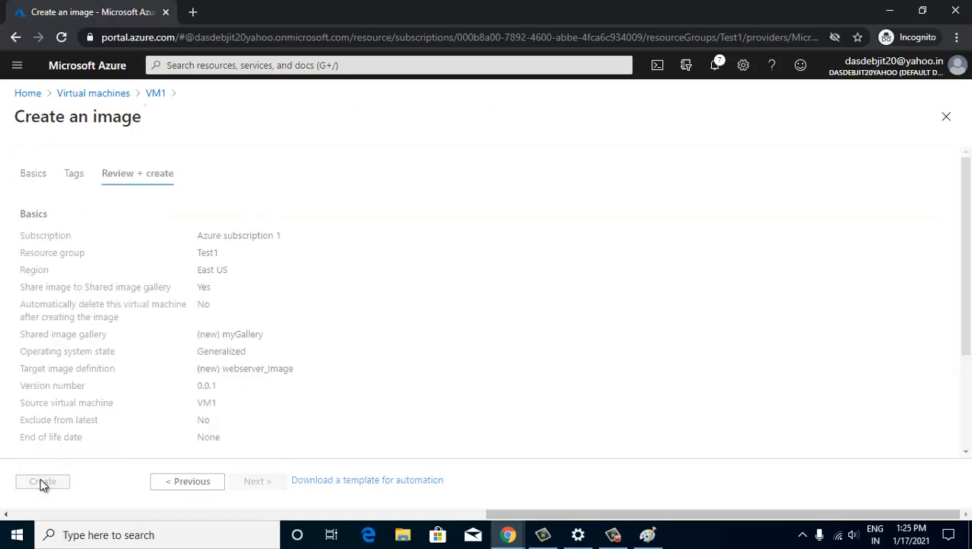
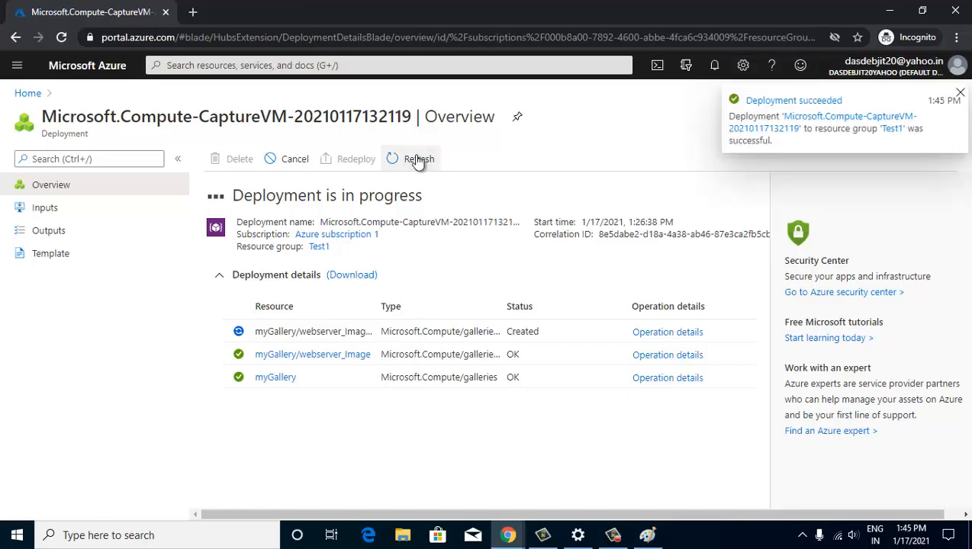
- Refresh the CaptureVM deployment overview until it reports 'Your deployment is complete'
{"action": "left_click", "coordinate": [412, 158]}
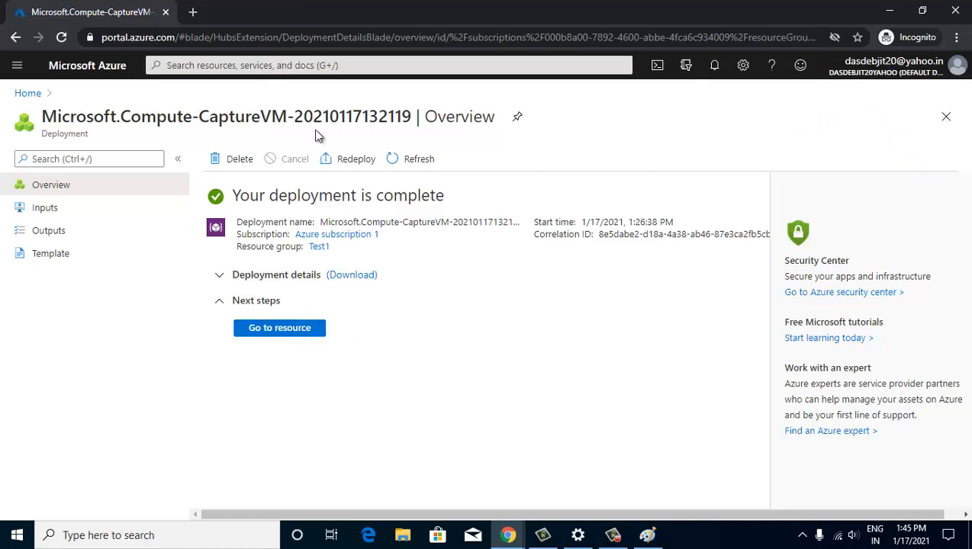
{"action": "left_click", "coordinate": [304, 68]}
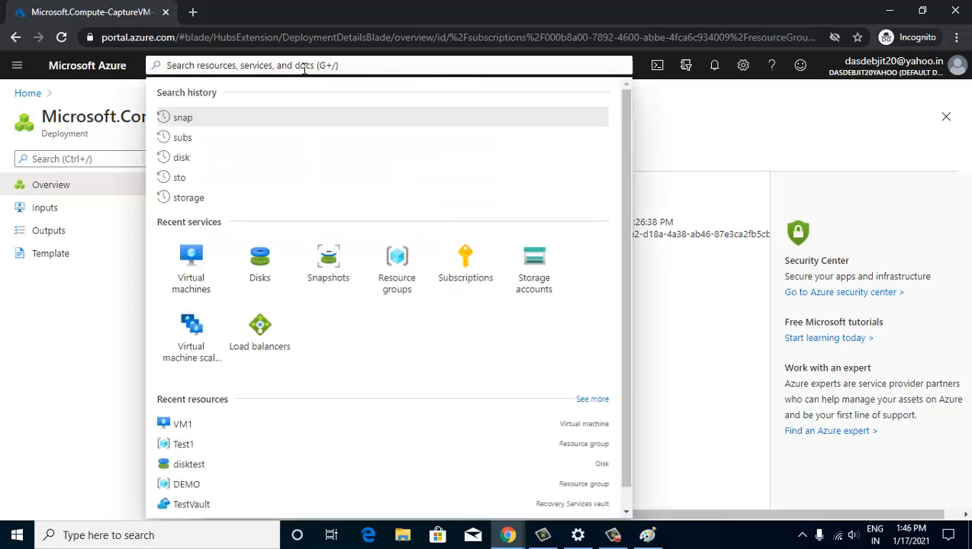
- Find Images via the 'imag' search and refresh it repeatedly; it stays empty, so reload and go Home
{"action": "type", "text": "imag"}
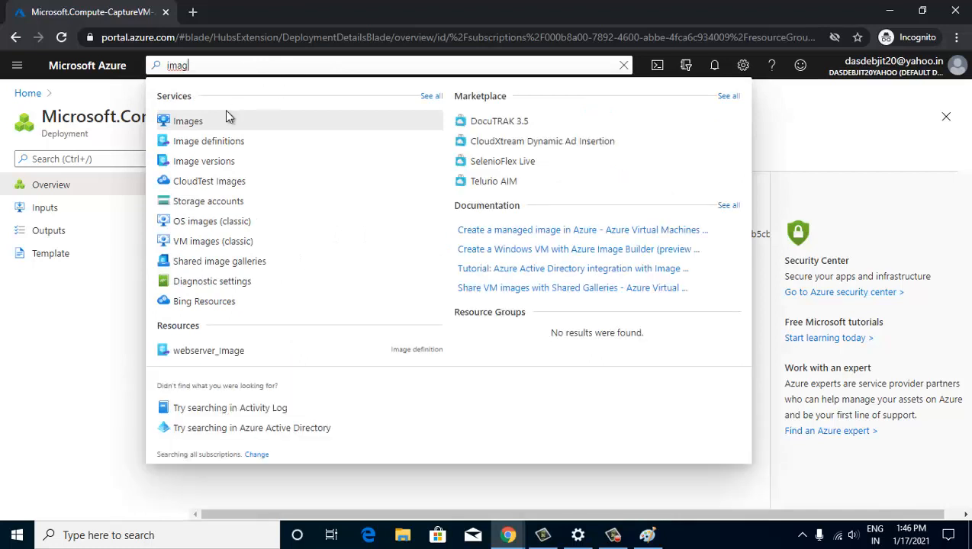
{"action": "left_click", "coordinate": [191, 128]}
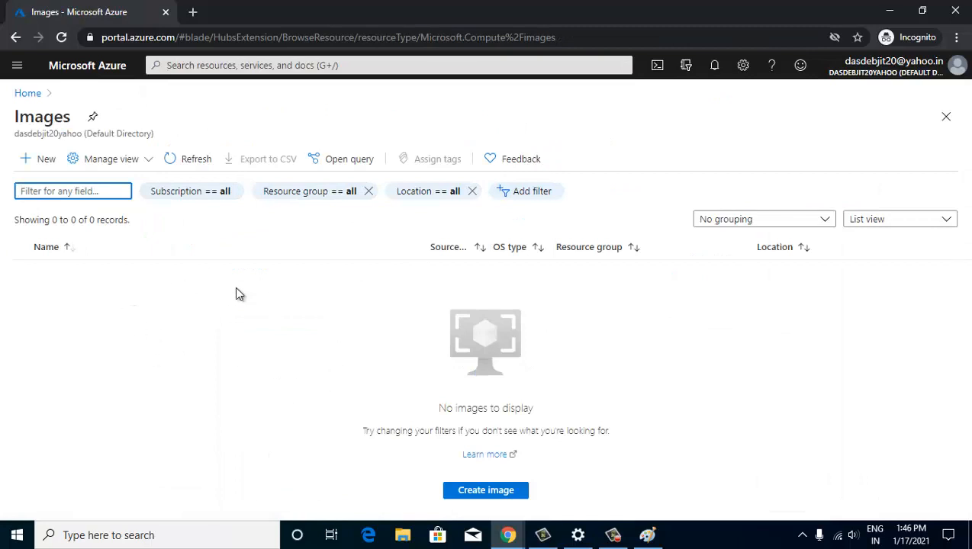
{"action": "left_click", "coordinate": [196, 161]}
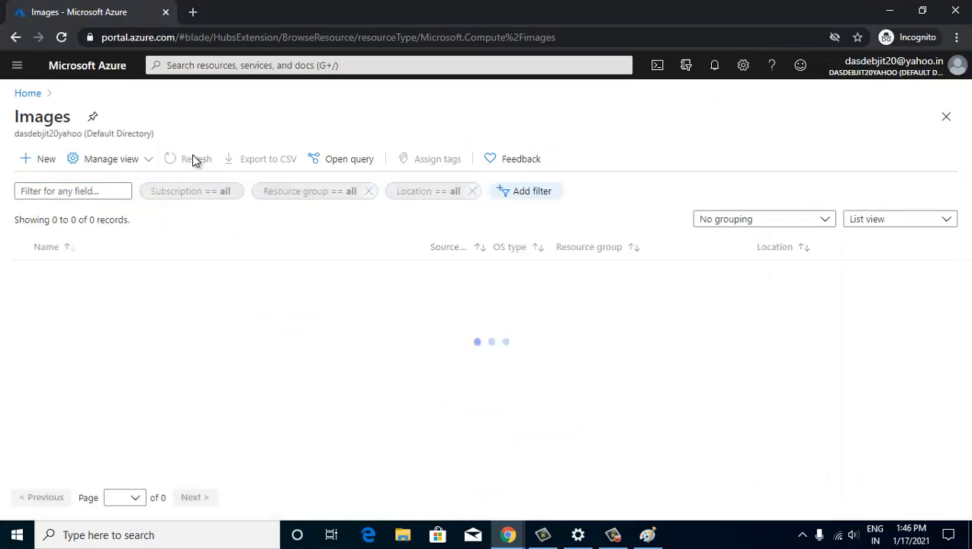
{"action": "left_click", "coordinate": [195, 161]}
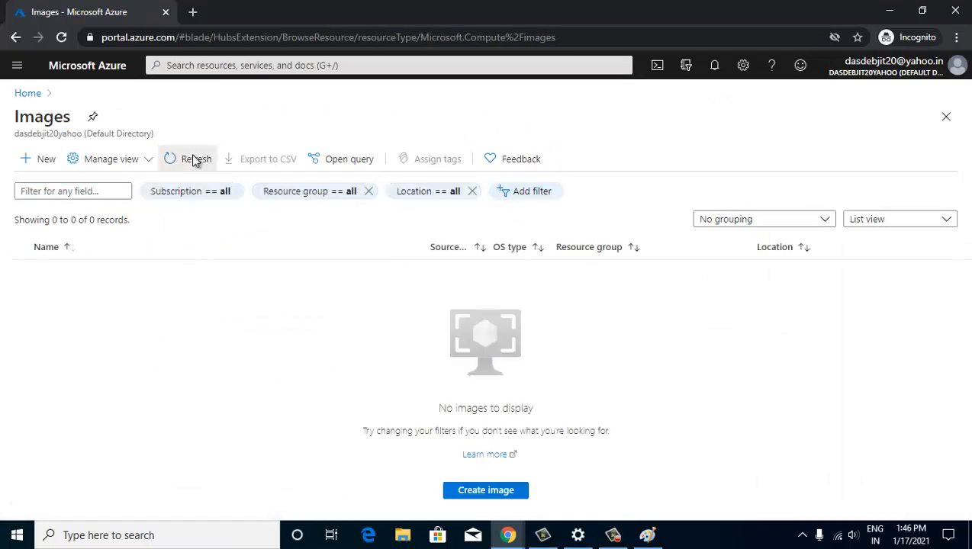
{"action": "left_click", "coordinate": [195, 161]}
{"action": "left_click", "coordinate": [196, 161]}
{"action": "left_click", "coordinate": [195, 161]}
{"action": "left_click", "coordinate": [195, 161]}
{"action": "left_click", "coordinate": [195, 161]}
{"action": "left_click", "coordinate": [194, 160]}
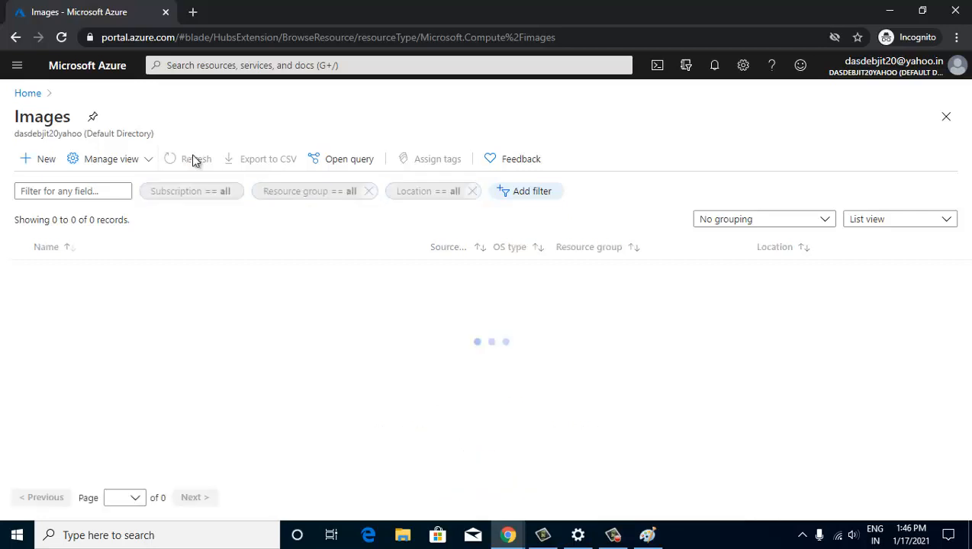
{"action": "left_click", "coordinate": [61, 36]}
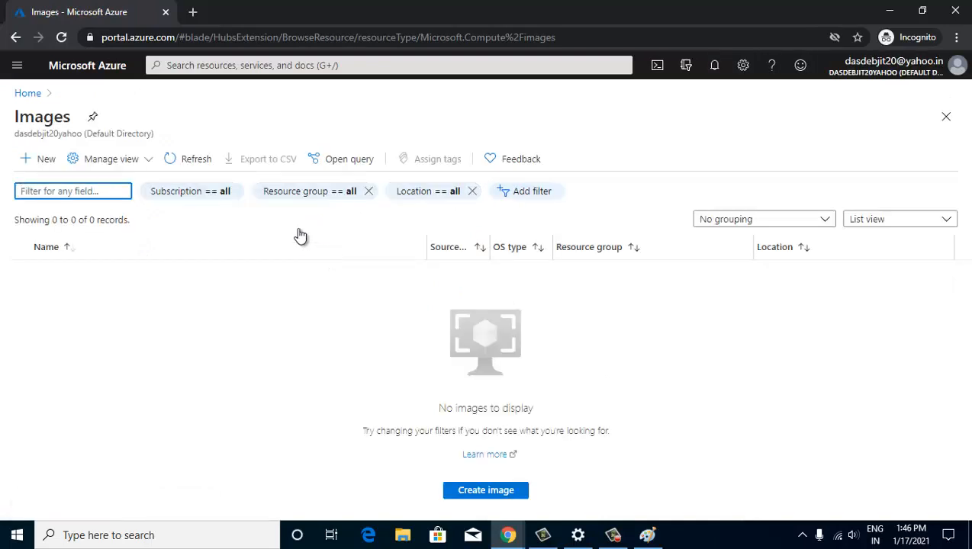
{"action": "left_click", "coordinate": [72, 69]}
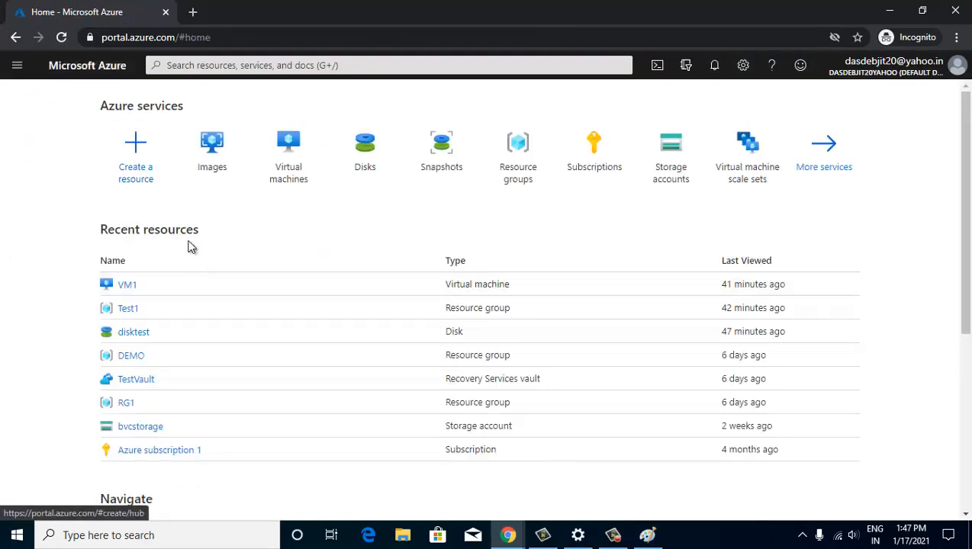
- Start a new virtual machine from Virtual machines > Add > Virtual machine
{"action": "left_click", "coordinate": [284, 174]}
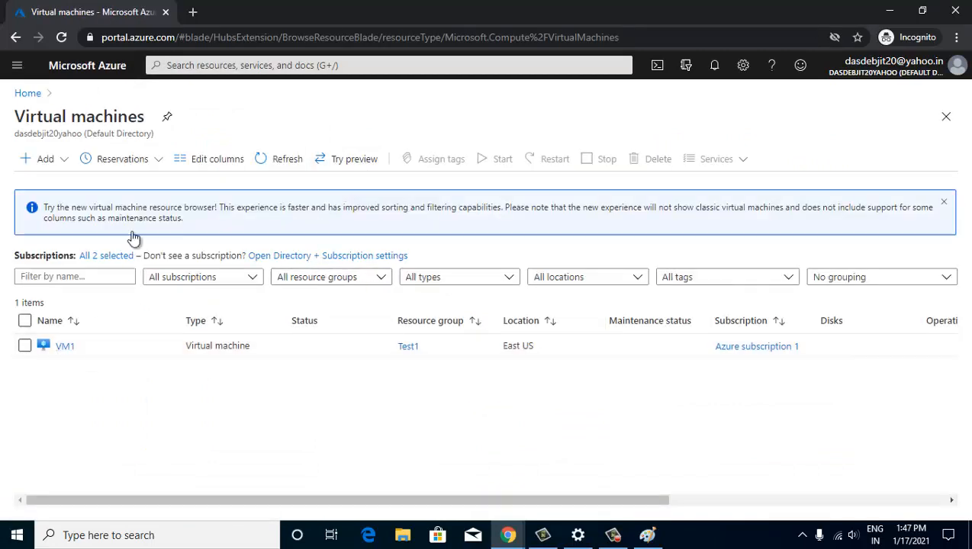
{"action": "left_click", "coordinate": [42, 159]}
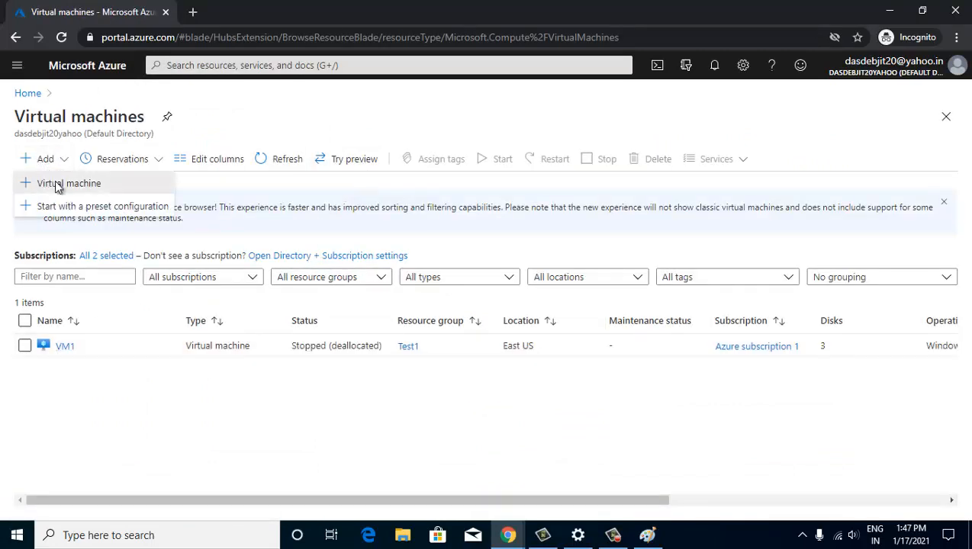
{"action": "left_click", "coordinate": [55, 187]}
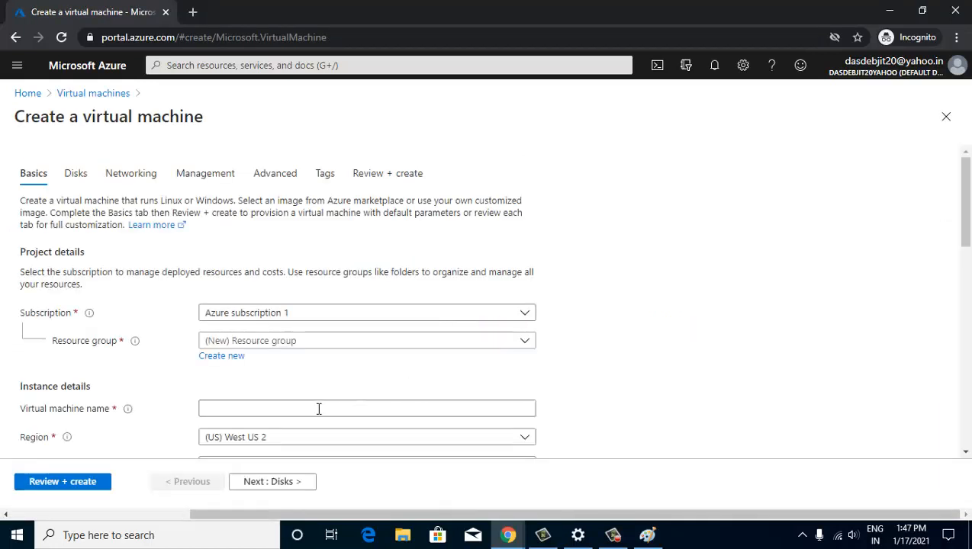
{"action": "scroll", "coordinate": [320, 406], "scroll_direction": "down", "scroll_amount": 1}
{"action": "scroll", "coordinate": [323, 404], "scroll_direction": "down", "scroll_amount": 1}
- Browse all images, viewing the Shared Images and My Images categories
{"action": "left_click", "coordinate": [235, 367]}
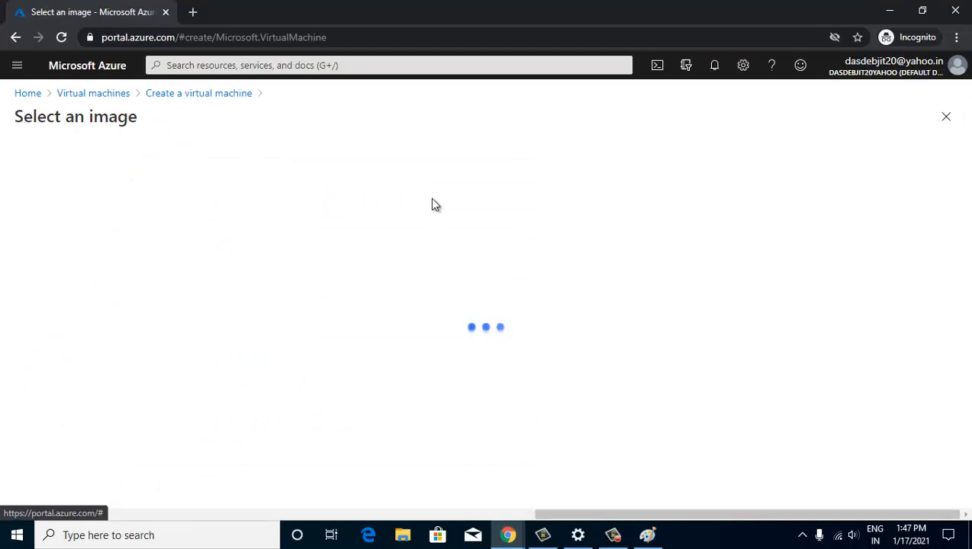
{"action": "left_click", "coordinate": [31, 228]}
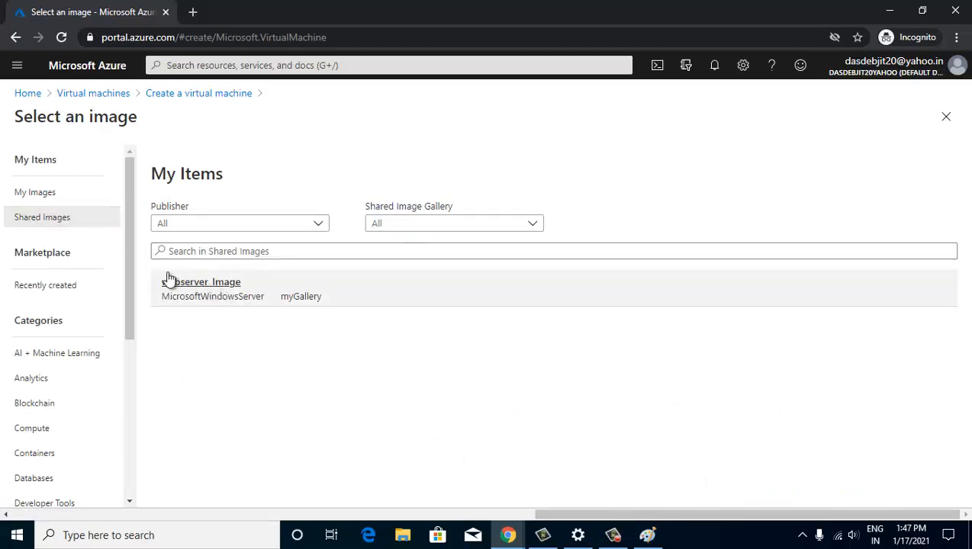
{"action": "left_click", "coordinate": [53, 195]}
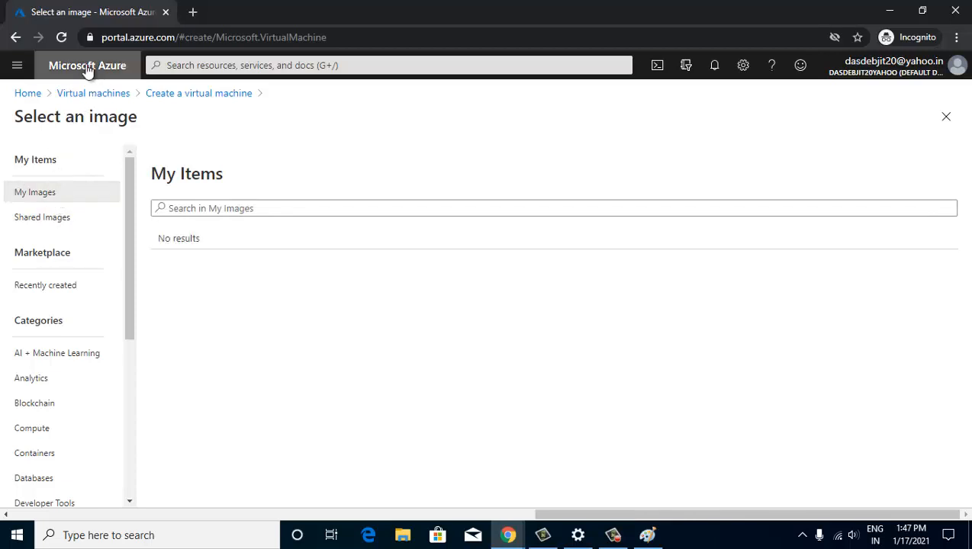
- Reopen Images and refresh it several times, then go to Virtual machines listing VM1
{"action": "left_click", "coordinate": [197, 65]}
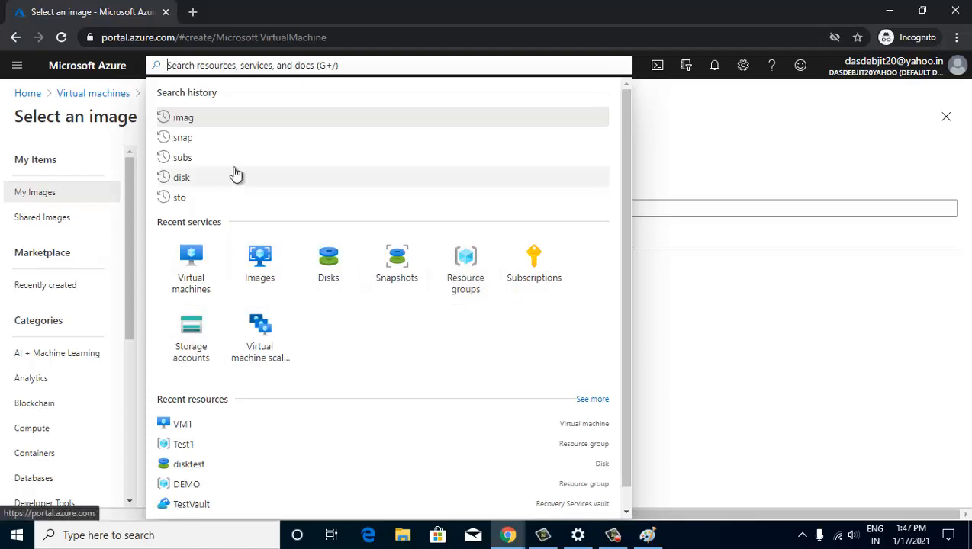
{"action": "left_click", "coordinate": [255, 264]}
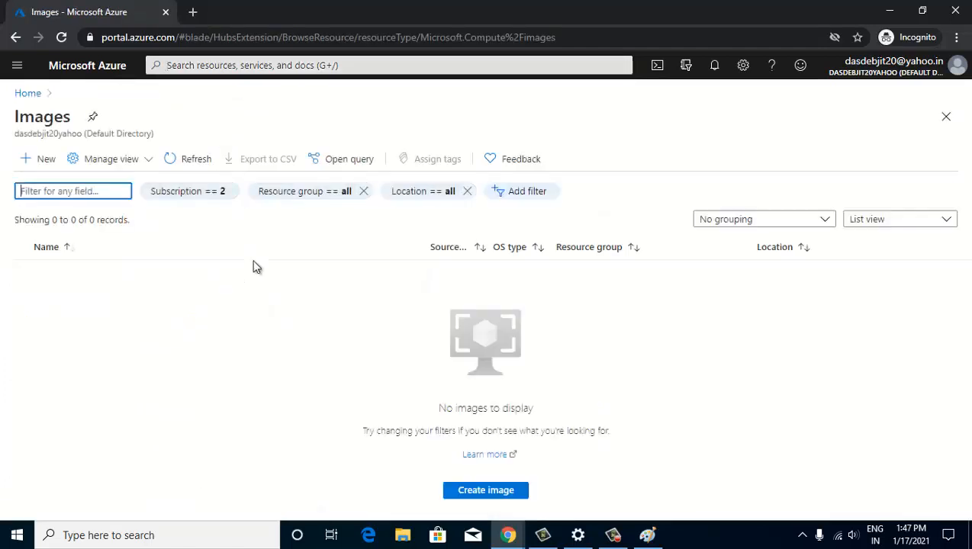
{"action": "left_click", "coordinate": [168, 158]}
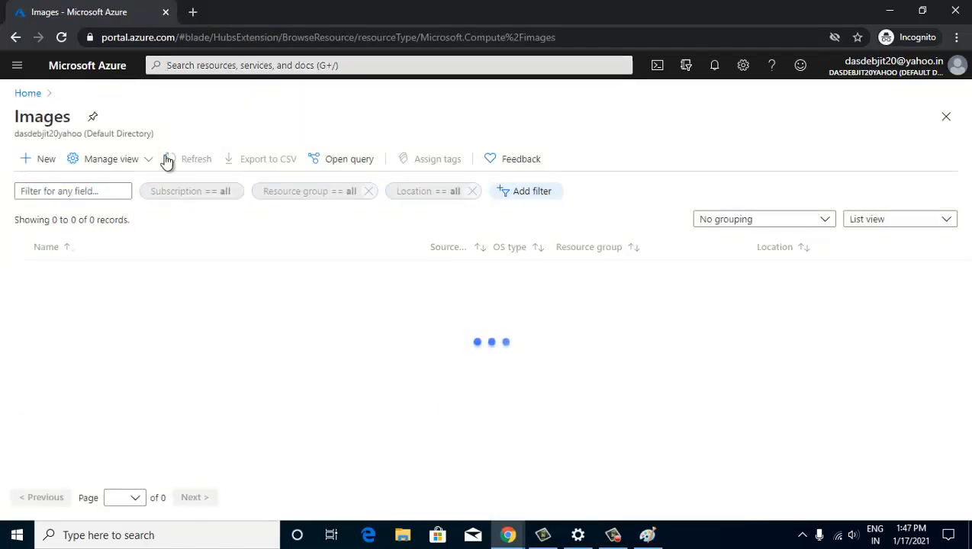
{"action": "left_click", "coordinate": [168, 158]}
{"action": "left_click", "coordinate": [168, 159]}
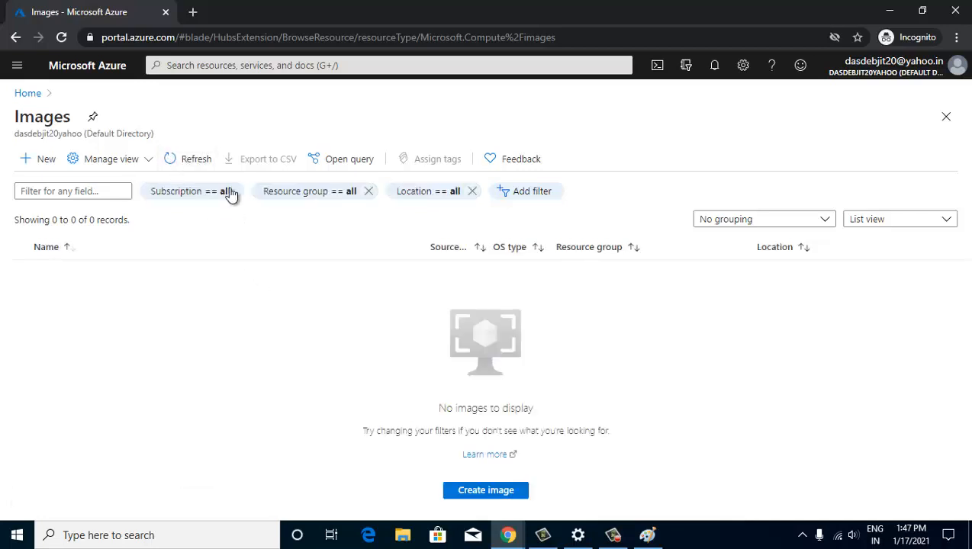
{"action": "left_click", "coordinate": [195, 159]}
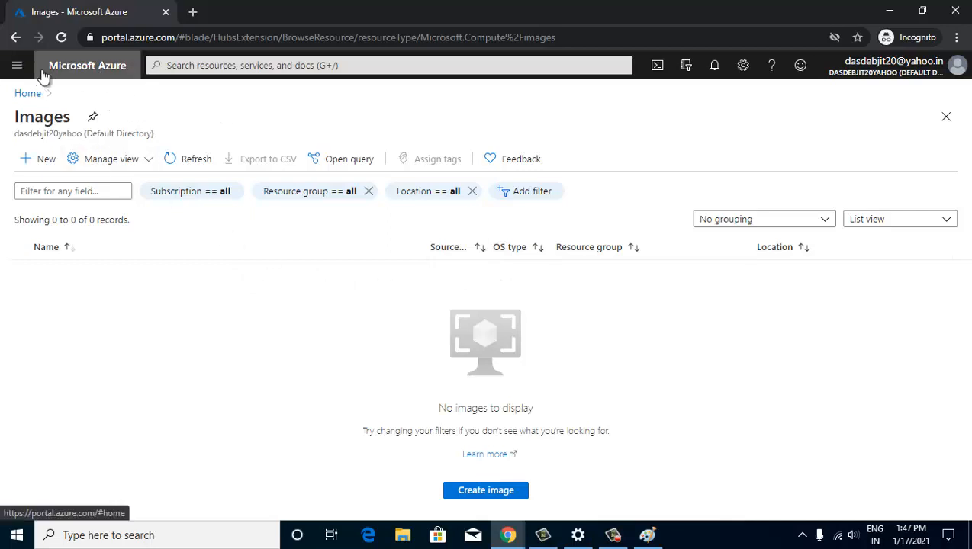
{"action": "left_click", "coordinate": [17, 67]}
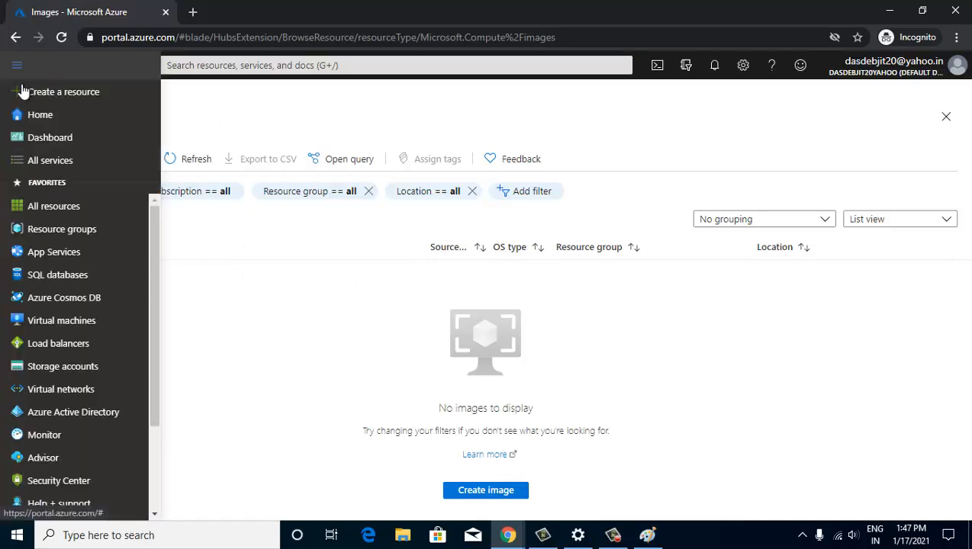
{"action": "left_click", "coordinate": [73, 320]}
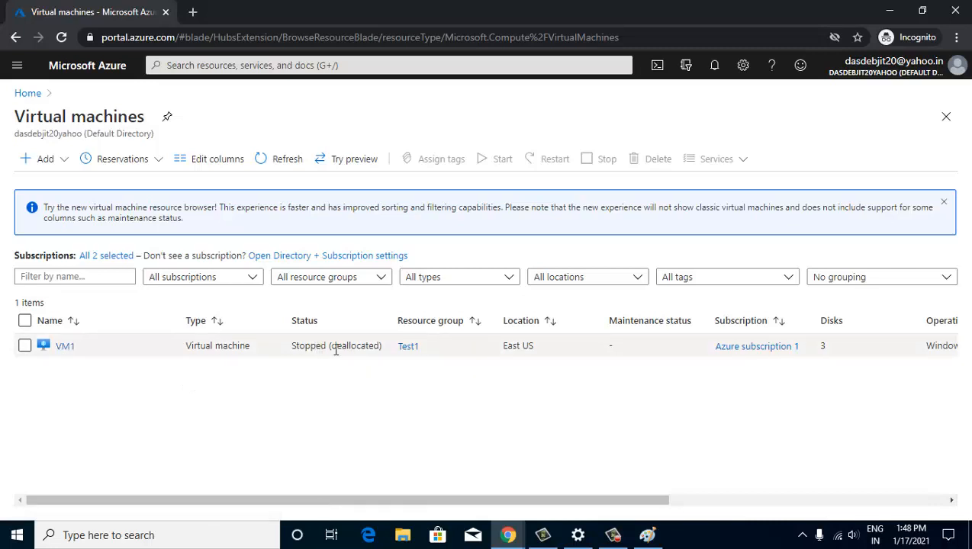
- Start another new virtual machine in resource group Test1
{"action": "left_click", "coordinate": [40, 159]}
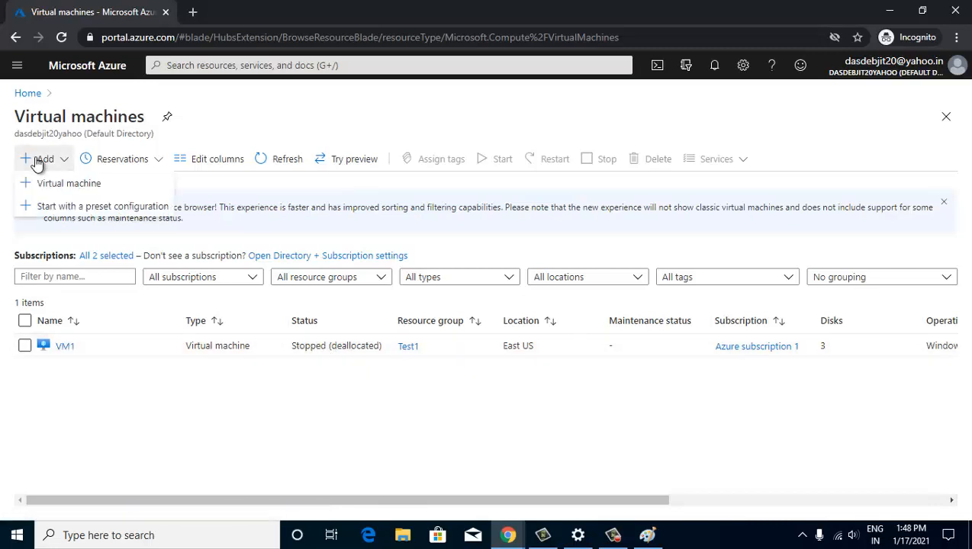
{"action": "left_click", "coordinate": [52, 184]}
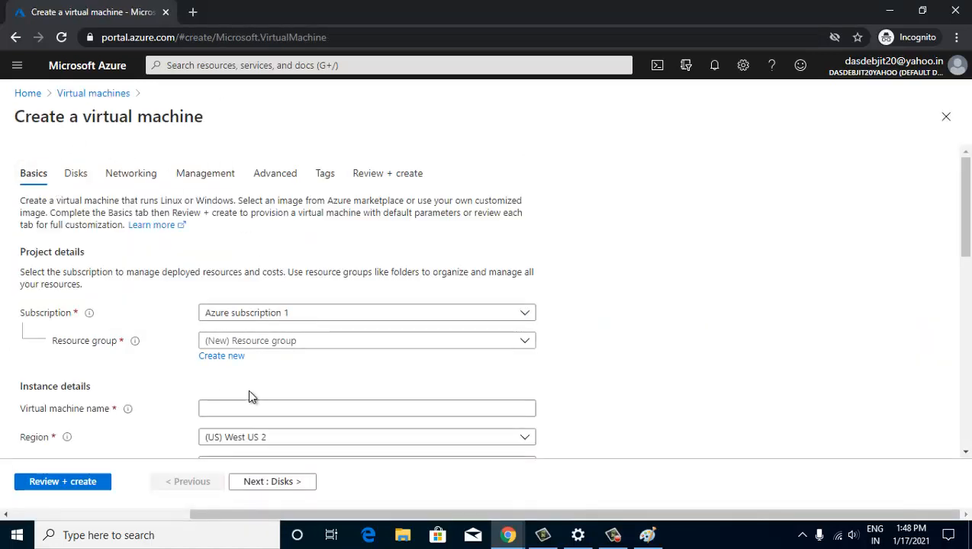
{"action": "left_click", "coordinate": [242, 343]}
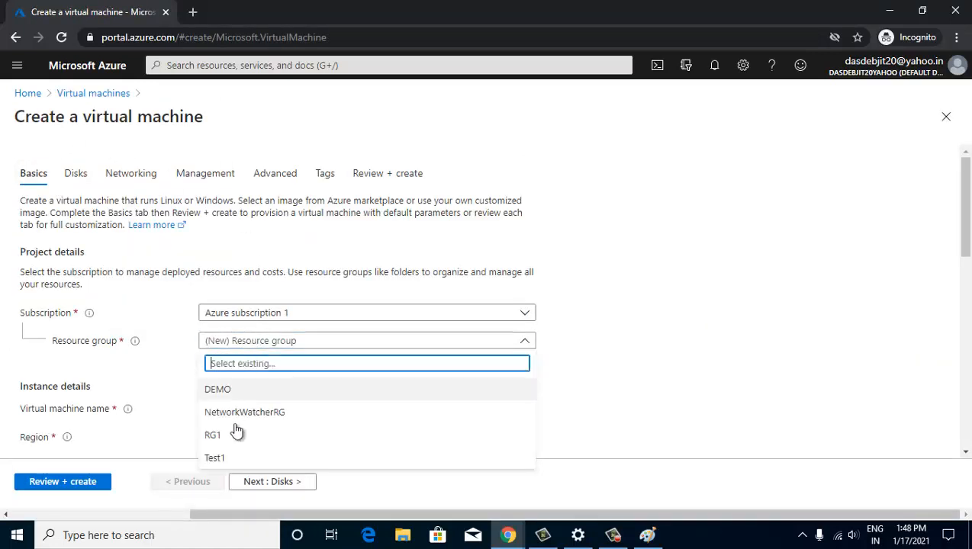
{"action": "left_click", "coordinate": [215, 459]}
{"action": "scroll", "coordinate": [245, 318], "scroll_direction": "down", "scroll_amount": 2}
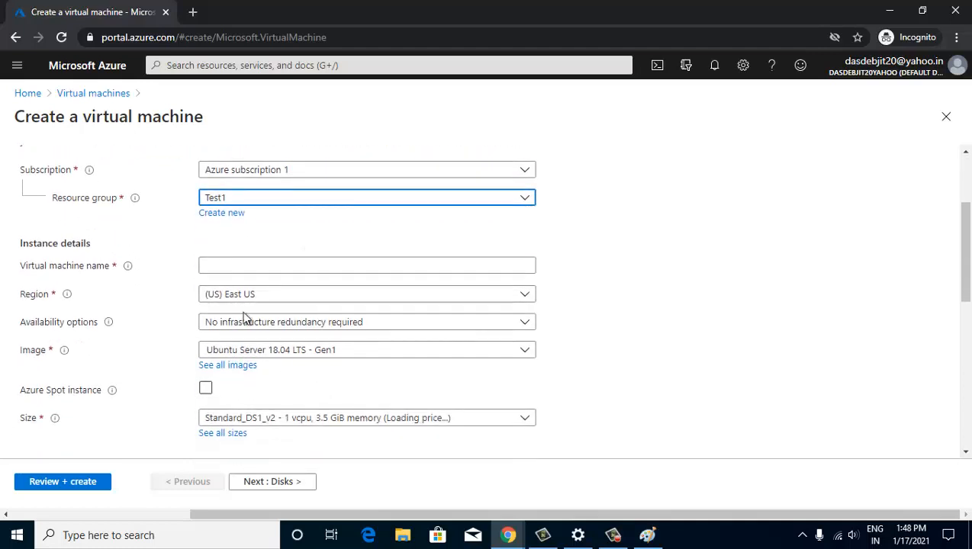
- Name the virtual machine VM2 in place of the invalid 'vM@'
{"action": "left_click", "coordinate": [218, 266]}
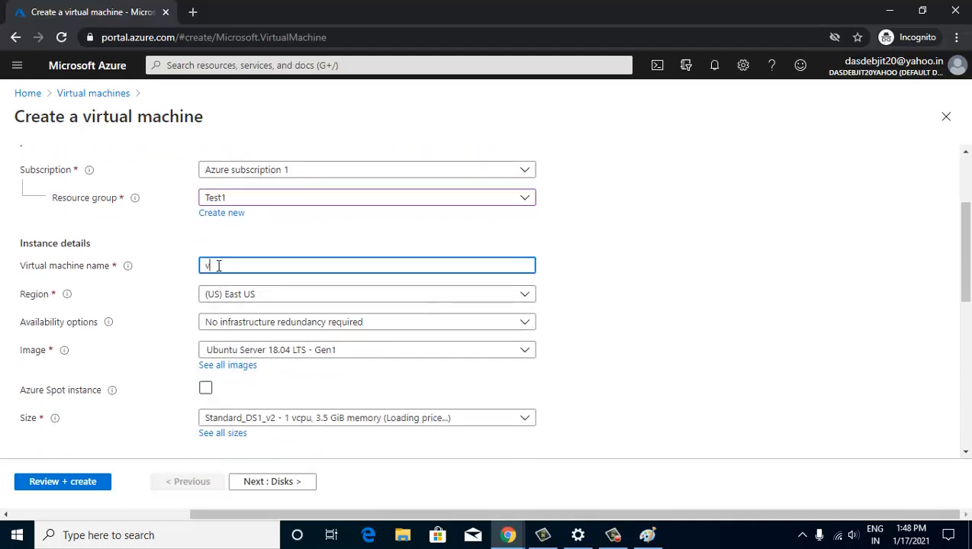
{"action": "type", "text": "vM@"}
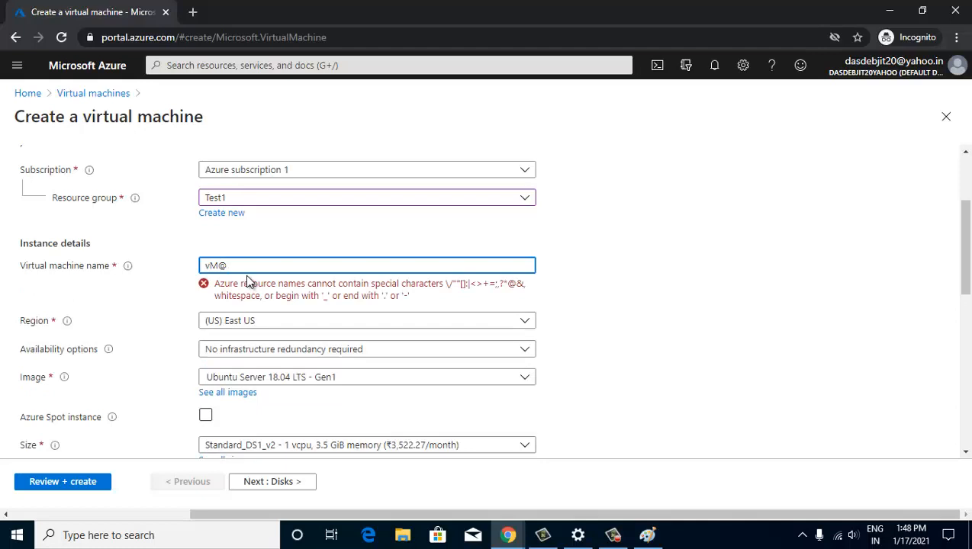
{"action": "key", "text": "BackSpace"}
{"action": "key", "text": "BackSpace"}
{"action": "key", "text": "BackSpace"}
{"action": "type", "text": "VM"}
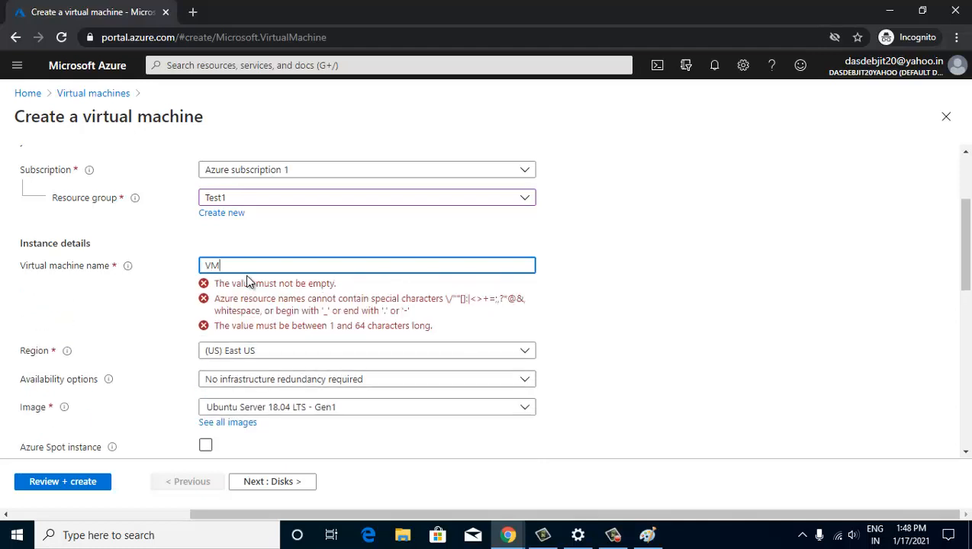
{"action": "type", "text": "2"}
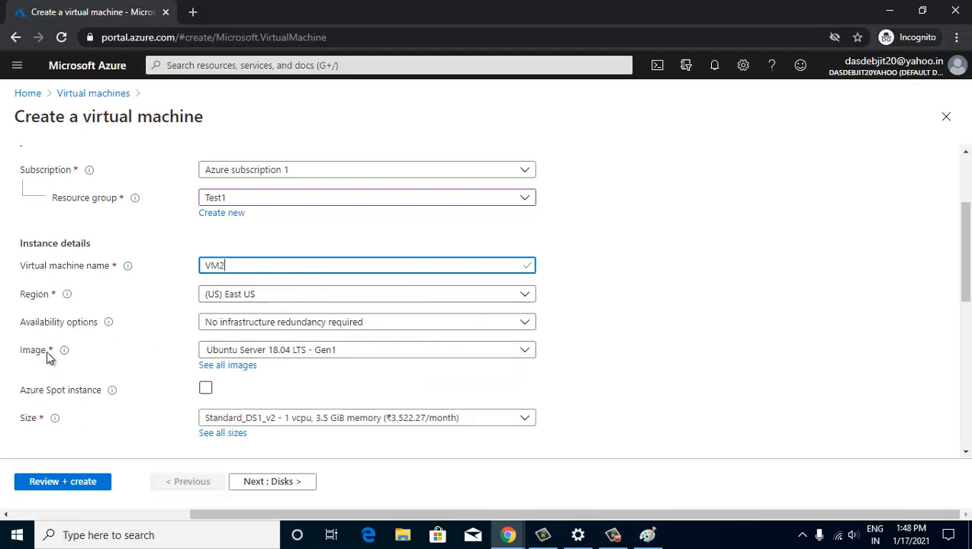
{"action": "left_click", "coordinate": [219, 366]}
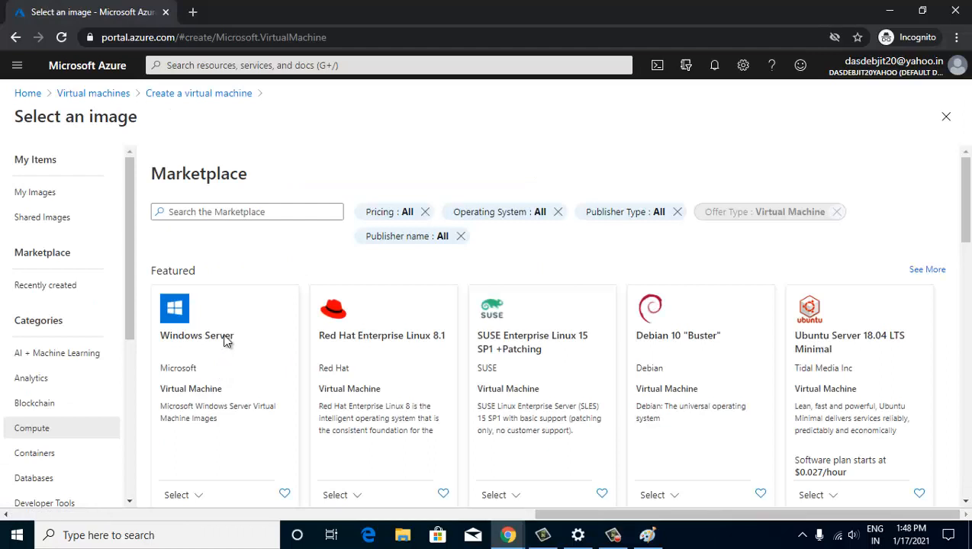
- Select the shared myGallery webserver_Image as VM2's image
{"action": "left_click", "coordinate": [40, 220]}
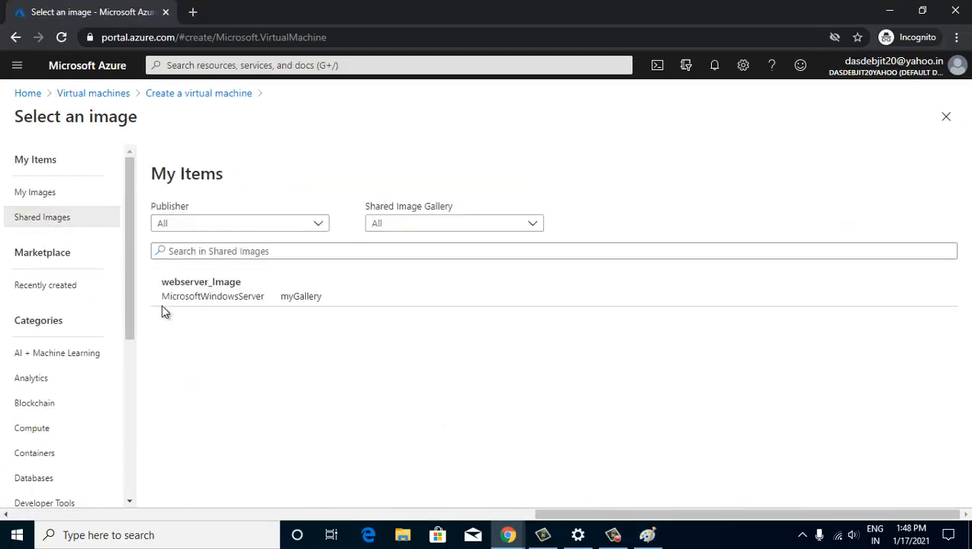
{"action": "left_click", "coordinate": [200, 282]}
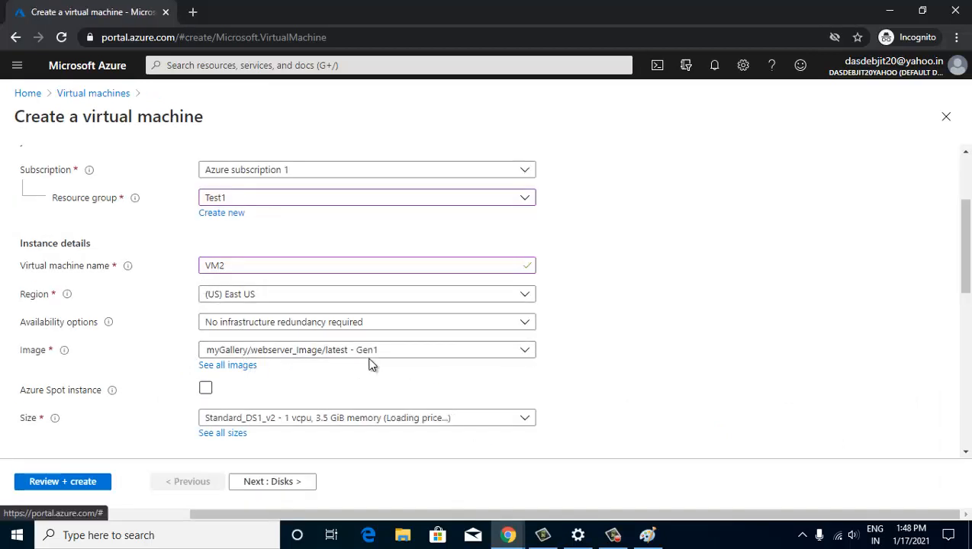
{"action": "scroll", "coordinate": [369, 365], "scroll_direction": "down", "scroll_amount": 2}
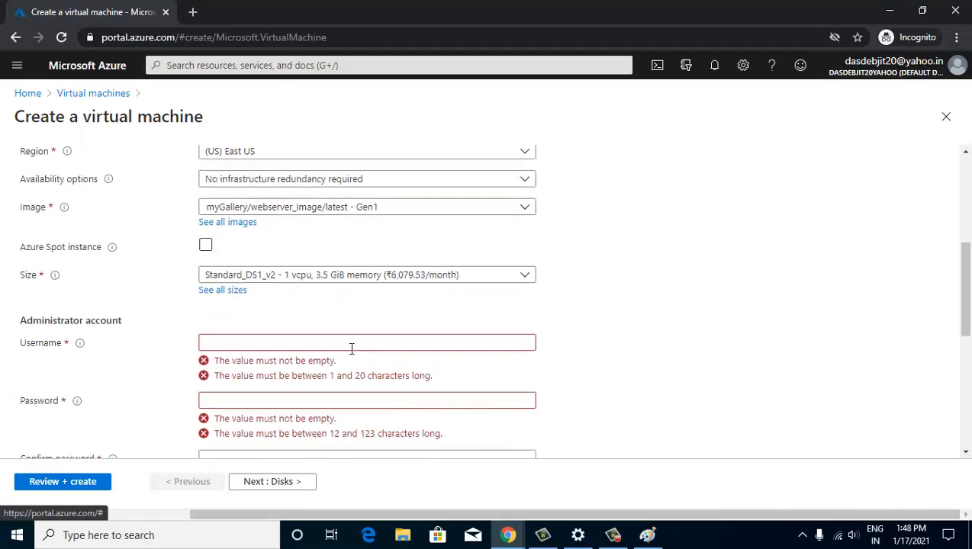
- Enter the administrator username, password and matching password confirmation
{"action": "left_click", "coordinate": [336, 344]}
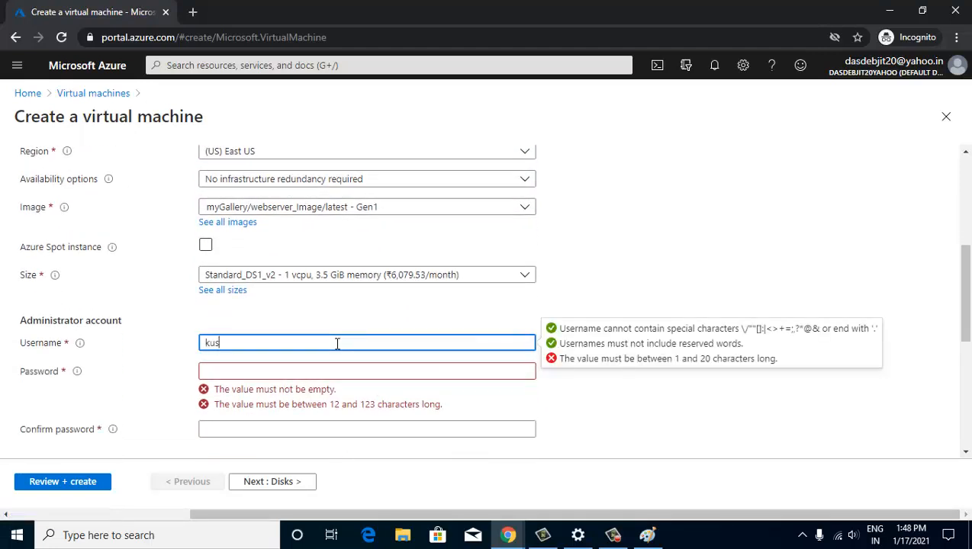
{"action": "key", "text": "Tab"}
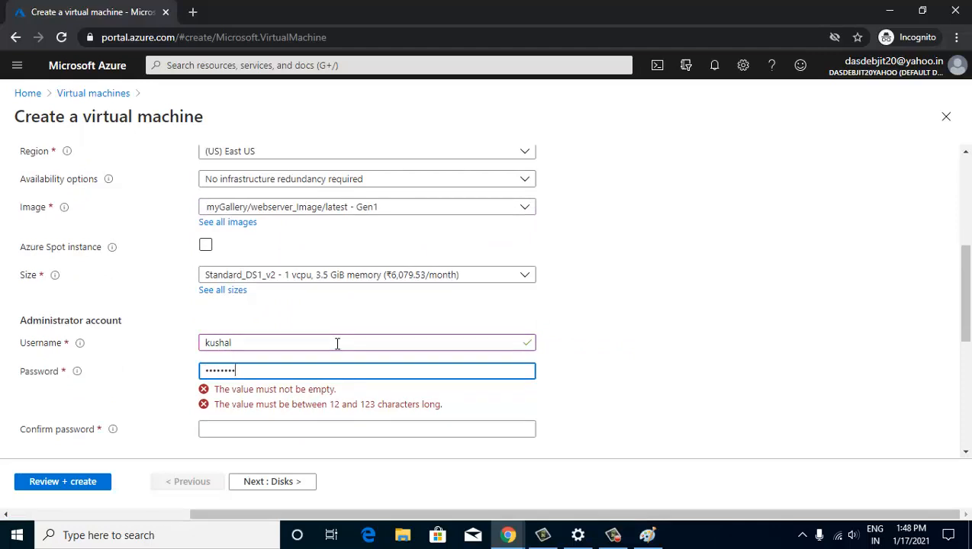
{"action": "key", "text": "Tab"}
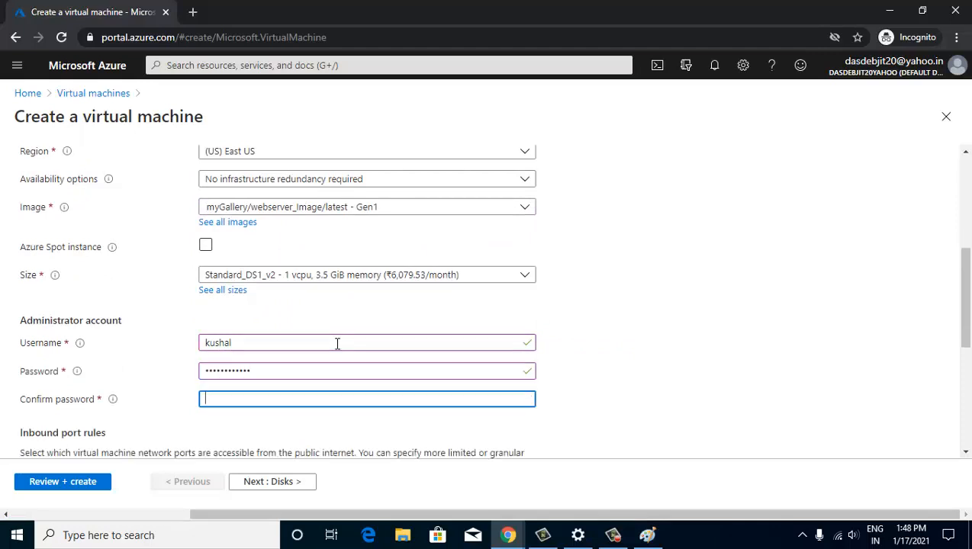
{"action": "type", "text": "••"}
{"action": "scroll", "coordinate": [338, 347], "scroll_direction": "down", "scroll_amount": 2}
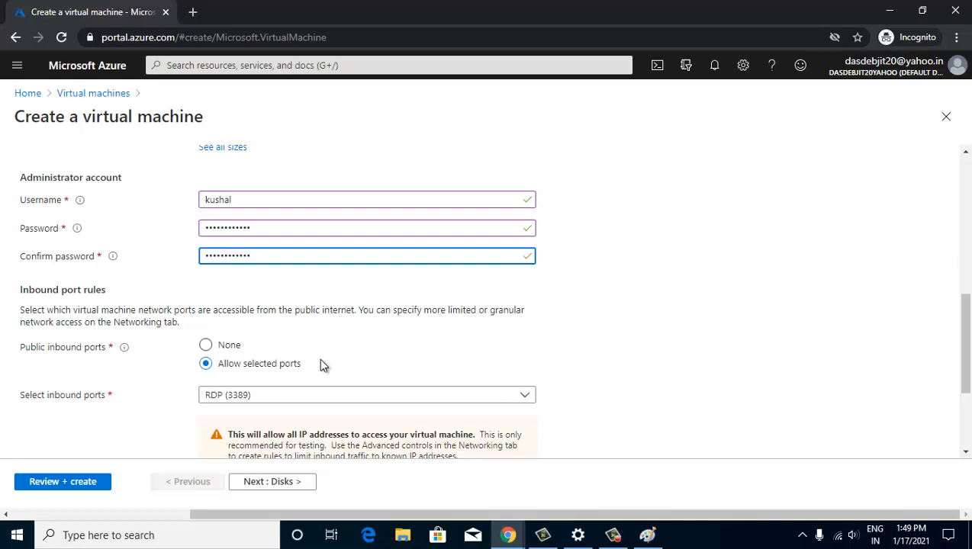
{"action": "scroll", "coordinate": [306, 245], "scroll_direction": "up", "scroll_amount": 2}
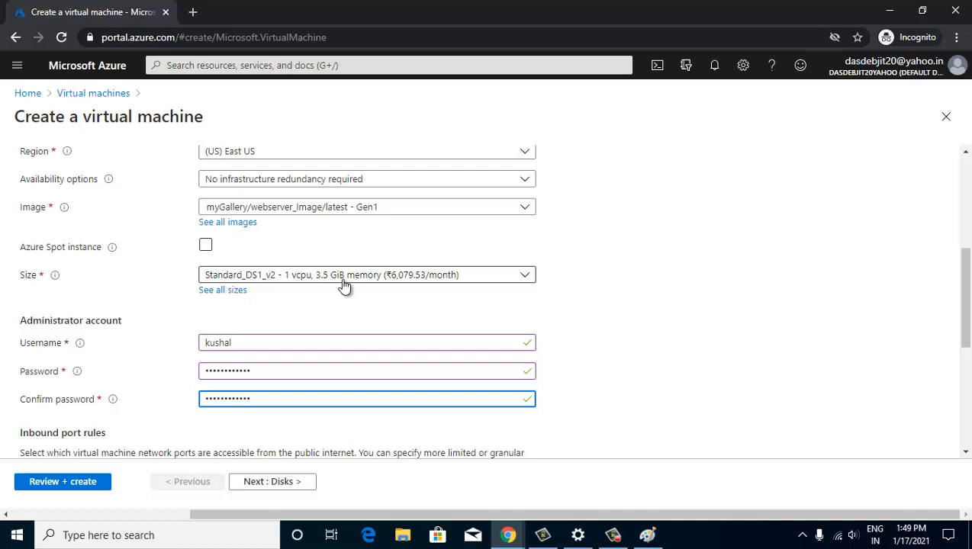
{"action": "scroll", "coordinate": [343, 284], "scroll_direction": "down", "scroll_amount": 4}
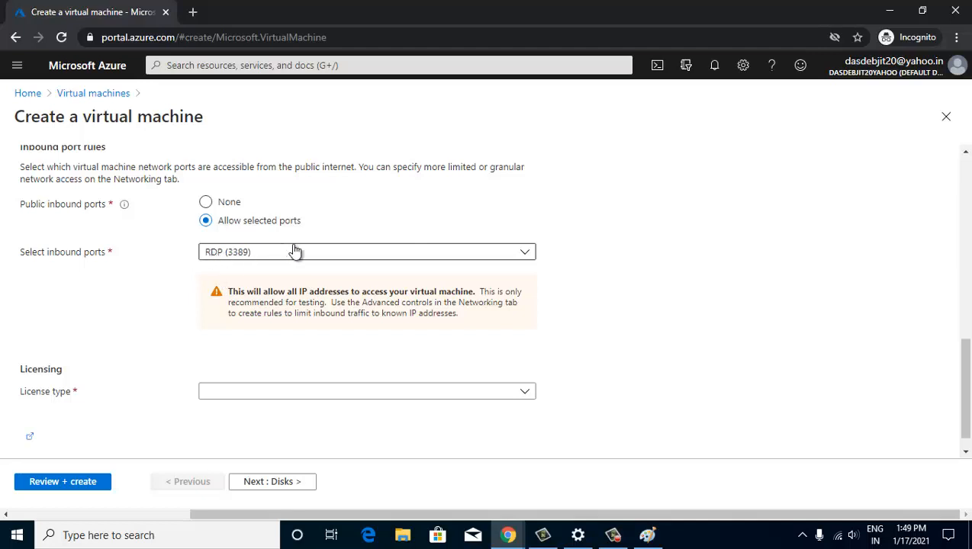
- Add HTTP (80) to VM2's selected inbound ports next to RDP (3389)
{"action": "left_click", "coordinate": [519, 255]}
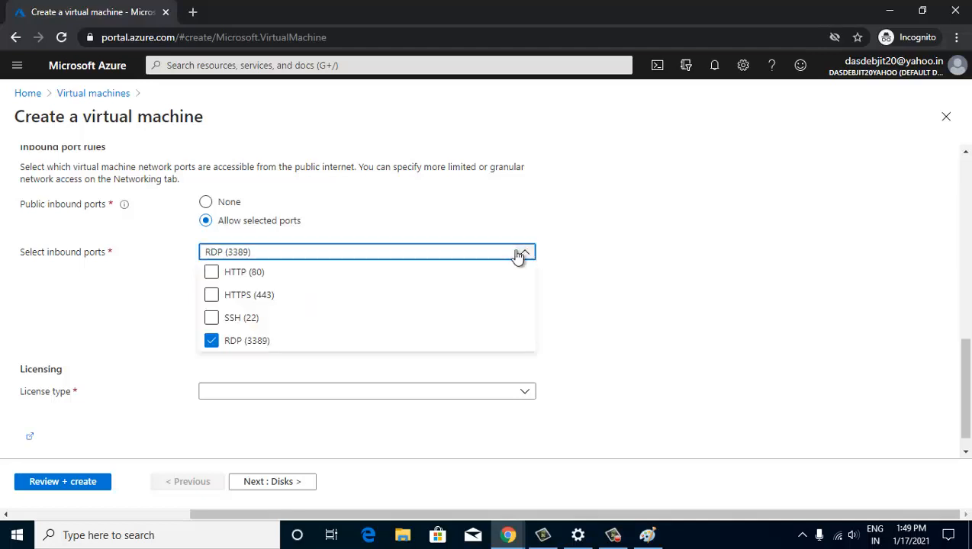
{"action": "left_click", "coordinate": [213, 275]}
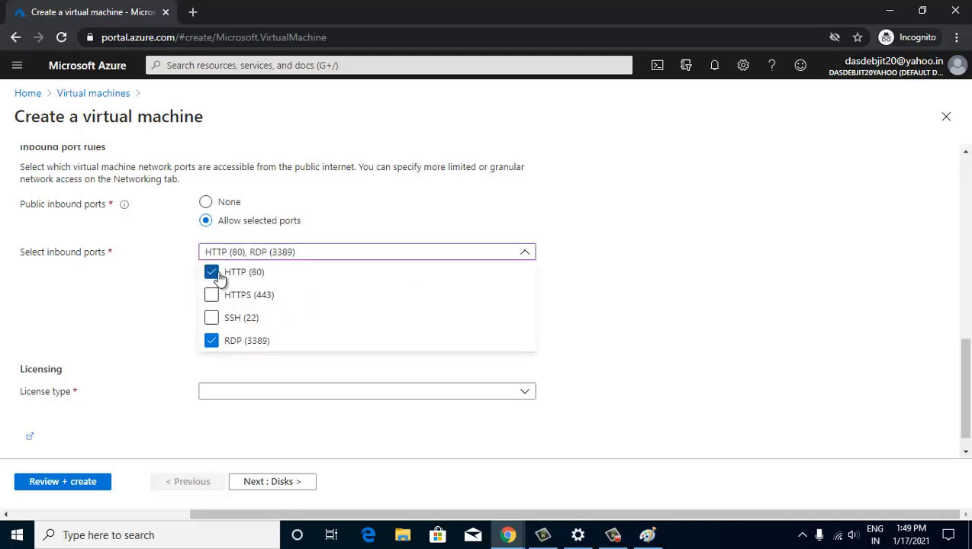
{"action": "left_click", "coordinate": [382, 206]}
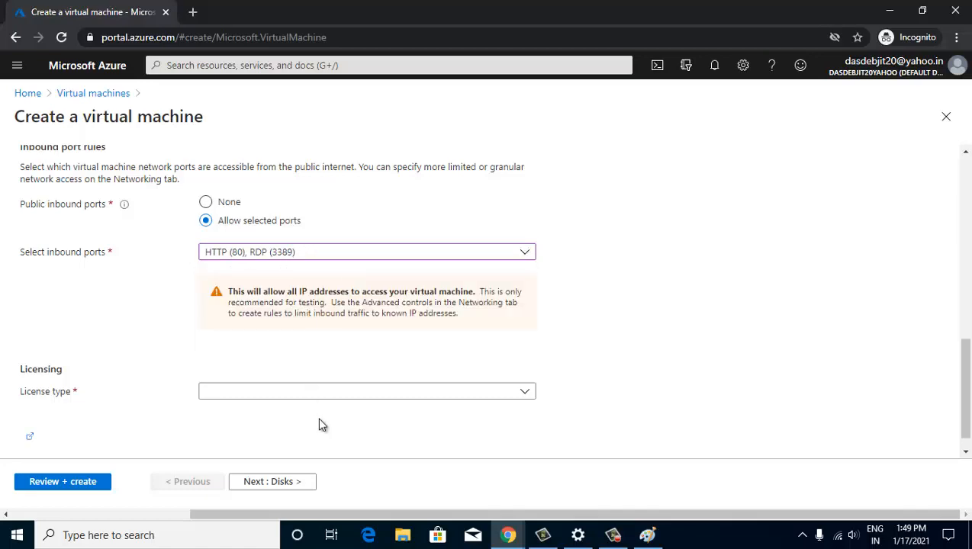
{"action": "scroll", "coordinate": [318, 425], "scroll_direction": "up", "scroll_amount": 10}
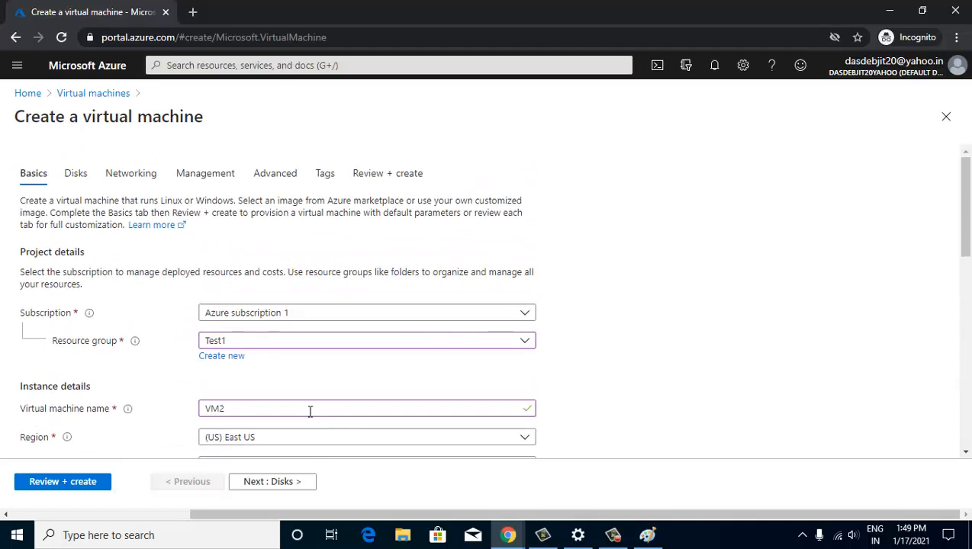
- Disable boot diagnostics on the Management tab and open Review + create, which passes validation
{"action": "left_click", "coordinate": [212, 175]}
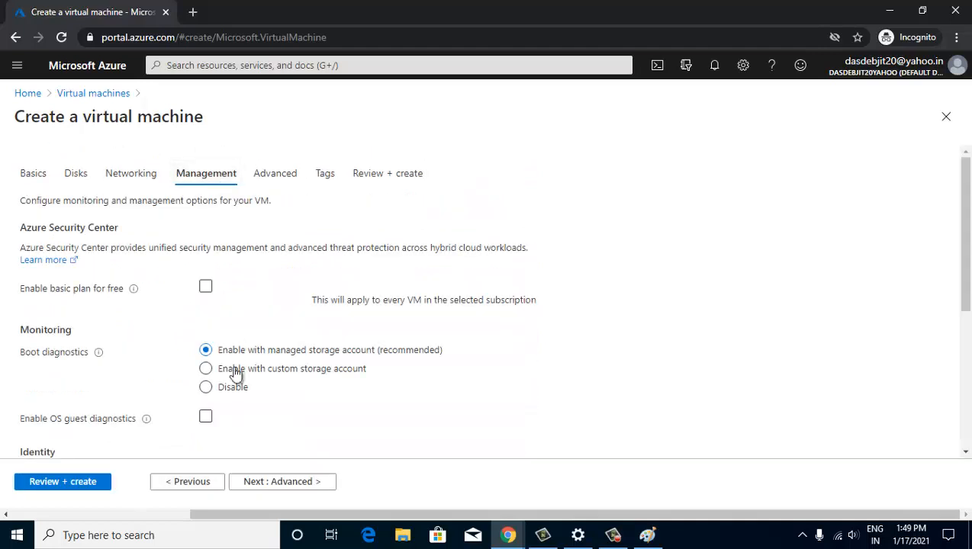
{"action": "left_click", "coordinate": [206, 393]}
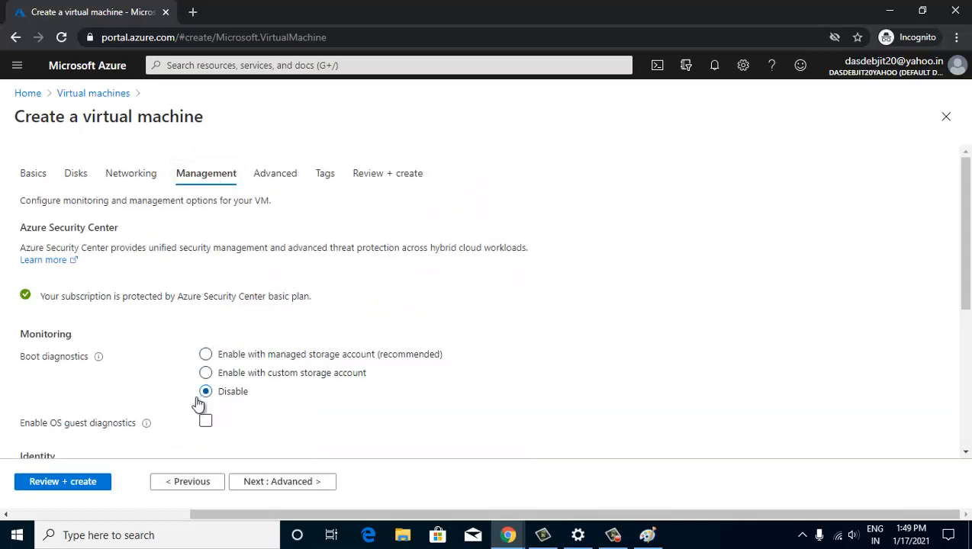
{"action": "left_click", "coordinate": [63, 481]}
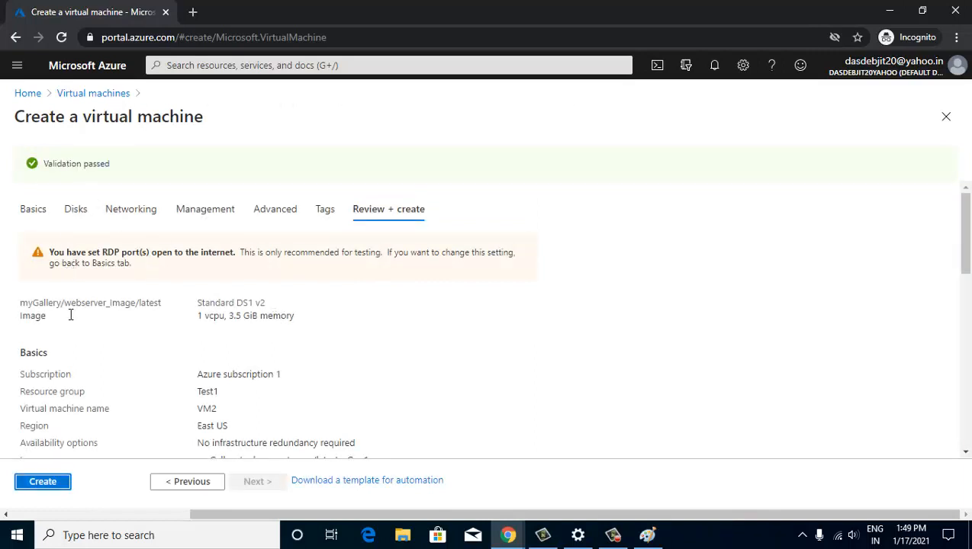
- Submit the VM2 deployment to resource group Test1 with Create
{"action": "left_click", "coordinate": [46, 481]}
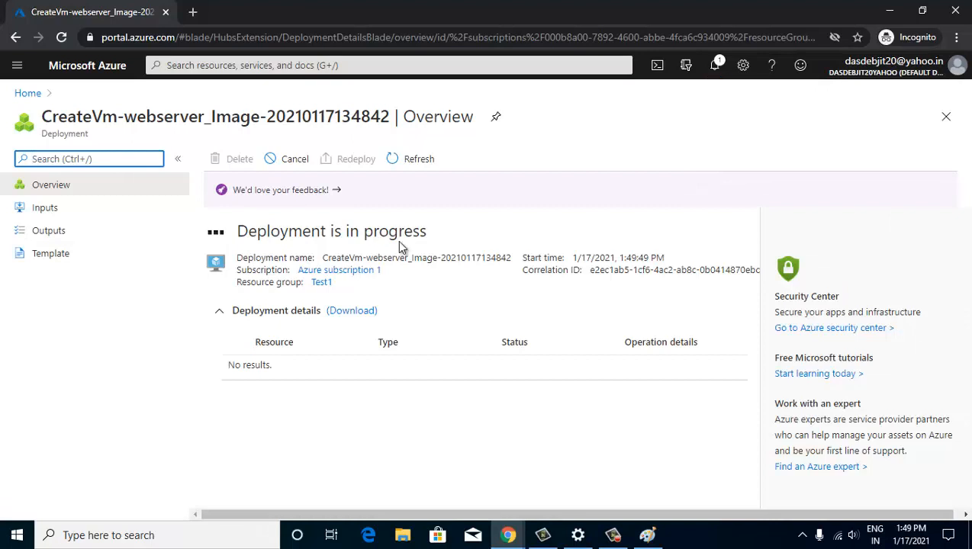
- Open the portal home in a new browser tab
{"action": "right_click", "coordinate": [93, 76]}
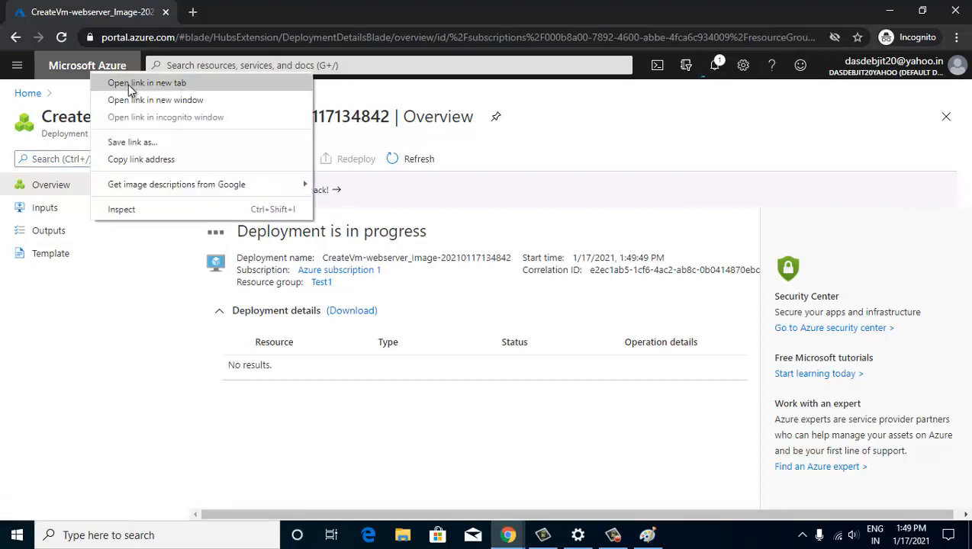
{"action": "left_click", "coordinate": [128, 84]}
{"action": "left_click", "coordinate": [225, 12]}
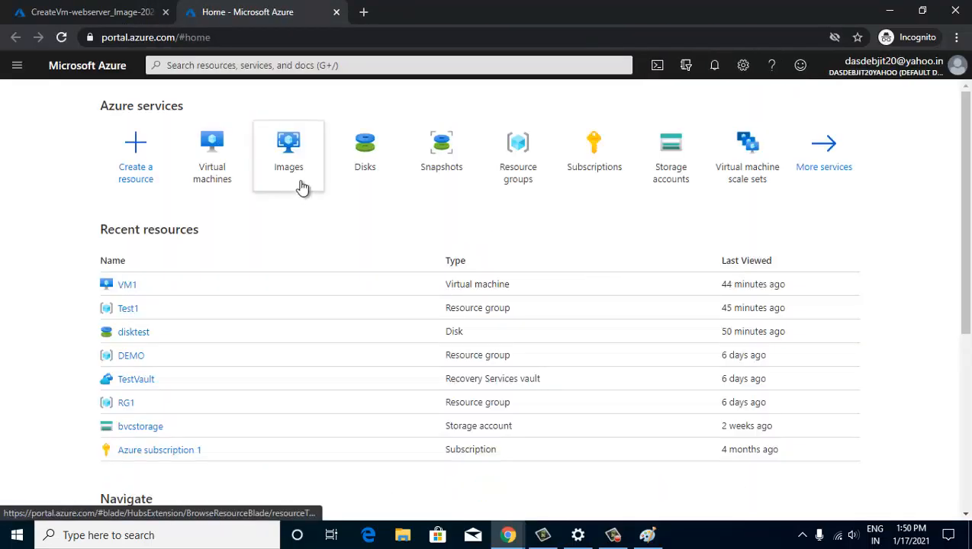
- Refresh the still-empty Images list, then return to the completed VM2 deployment
{"action": "left_click", "coordinate": [288, 169]}
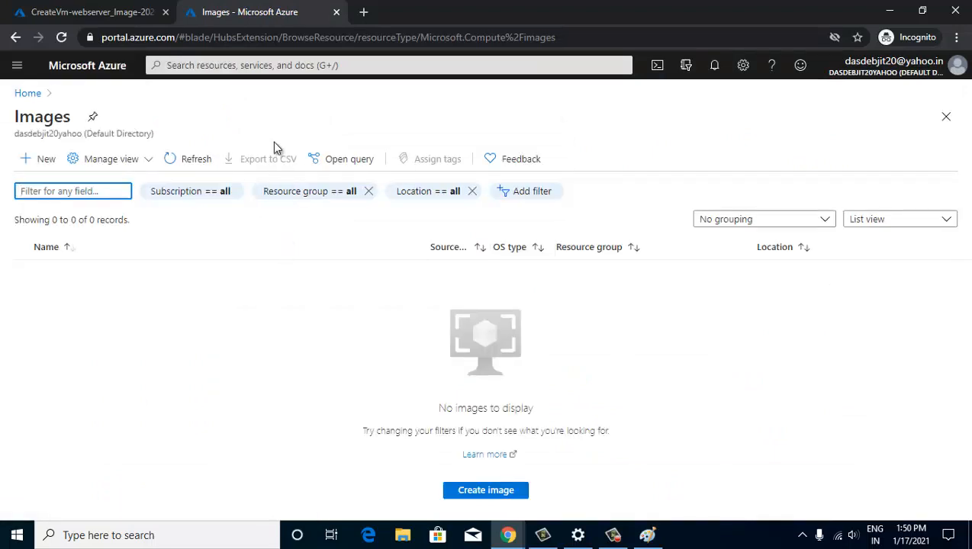
{"action": "left_click", "coordinate": [186, 162]}
{"action": "left_click", "coordinate": [185, 162]}
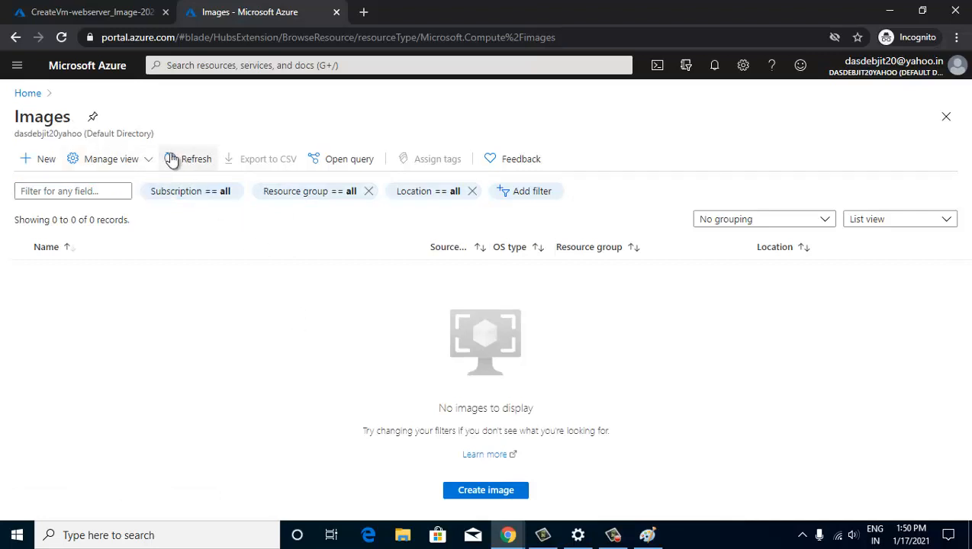
{"action": "left_click", "coordinate": [91, 13]}
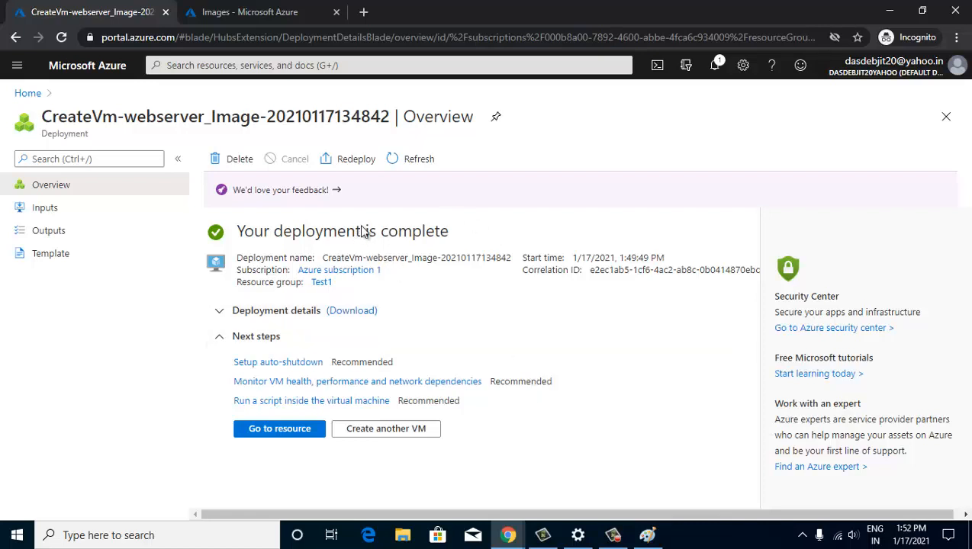
- Open the new VM2 resource and copy its public IP address 168.62.59.44
{"action": "left_click", "coordinate": [273, 431]}
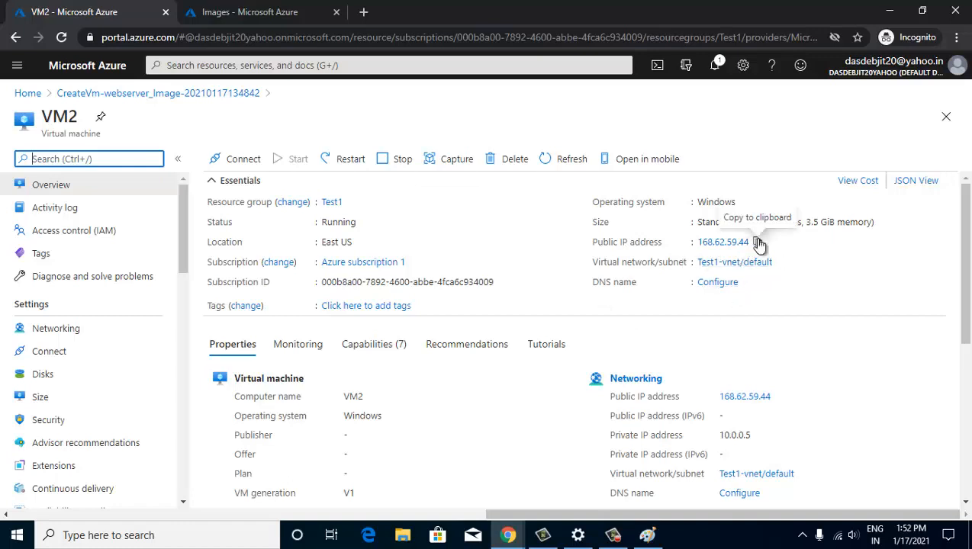
{"action": "left_click", "coordinate": [753, 243]}
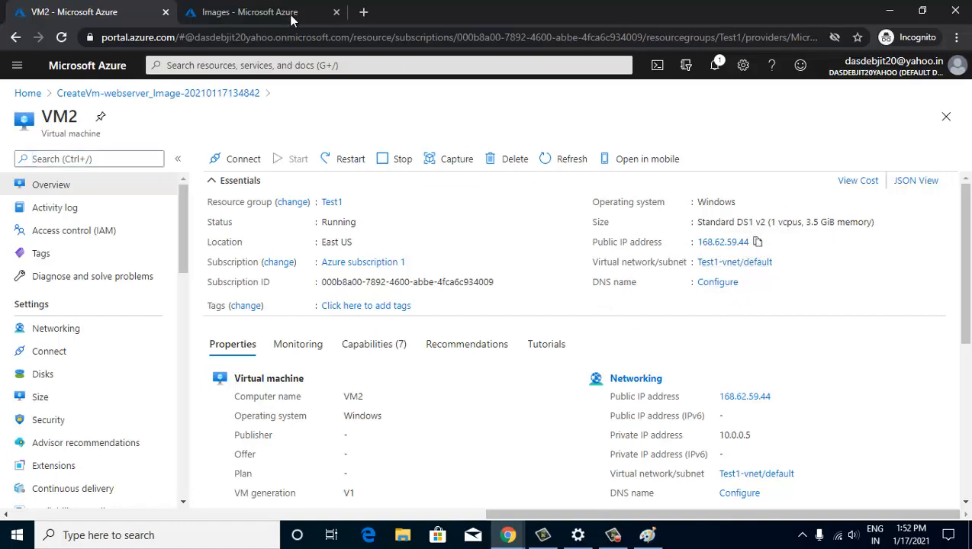
- Load 168.62.59.44 in a new Chrome tab to see the IIS TEST VM IMAGE page, then return to VM2
{"action": "left_click", "coordinate": [370, 12]}
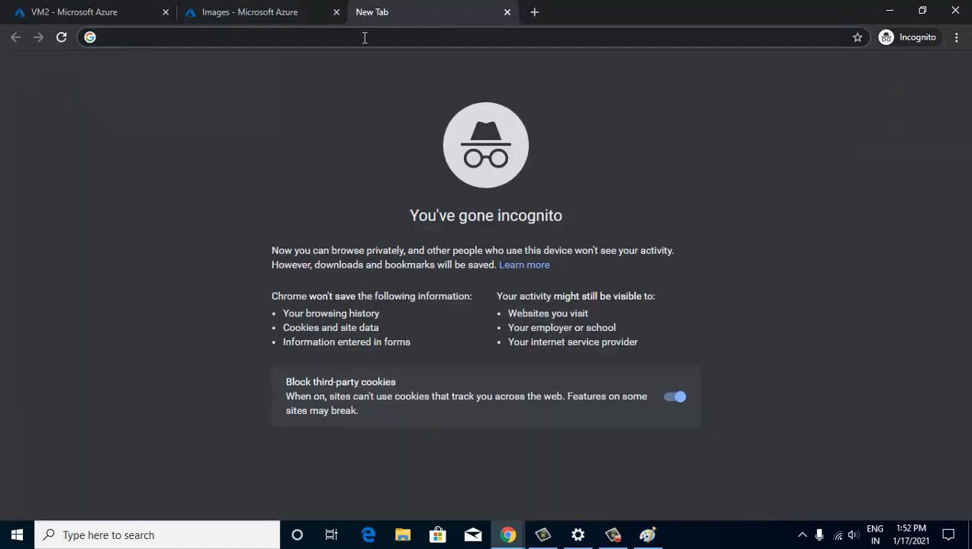
{"action": "key", "text": "ctrl+v"}
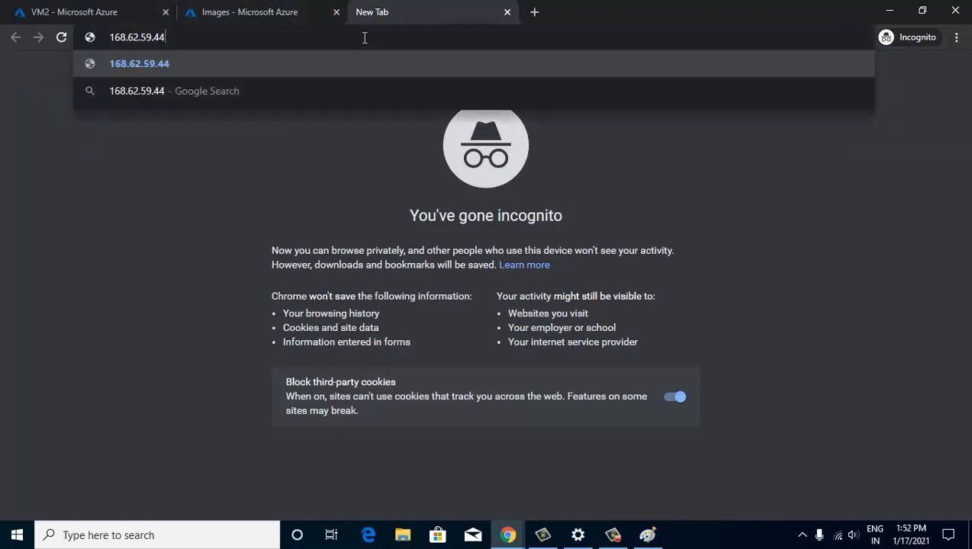
{"action": "key", "text": "Return"}
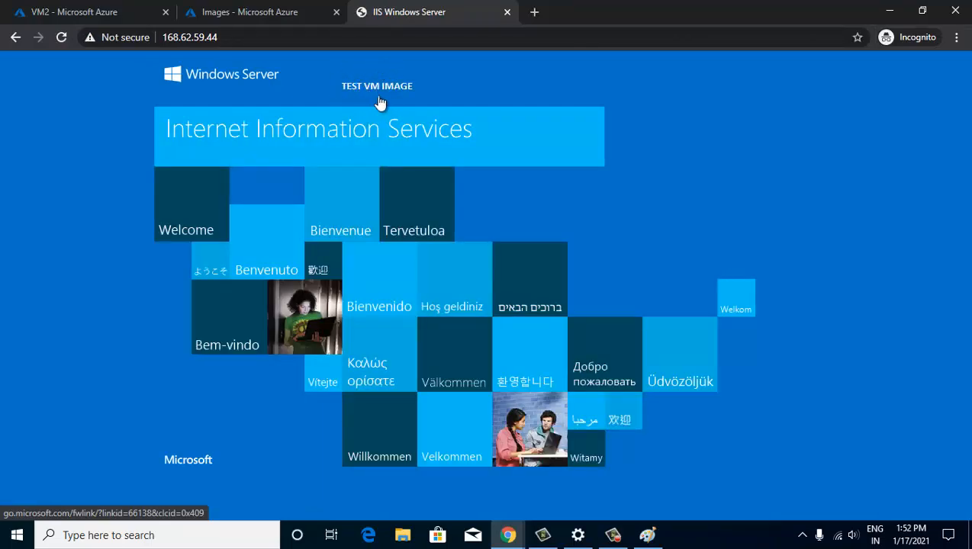
{"action": "left_click", "coordinate": [53, 15]}
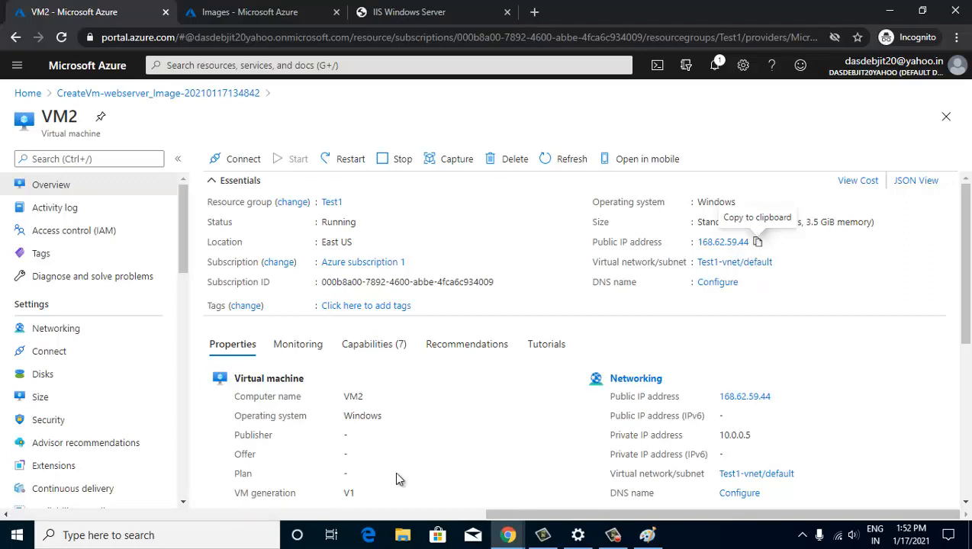
- Launch Remote Desktop Connection and connect to VM2 at 168.62.59.44
{"action": "left_click", "coordinate": [226, 528]}
{"action": "type", "text": "re"}
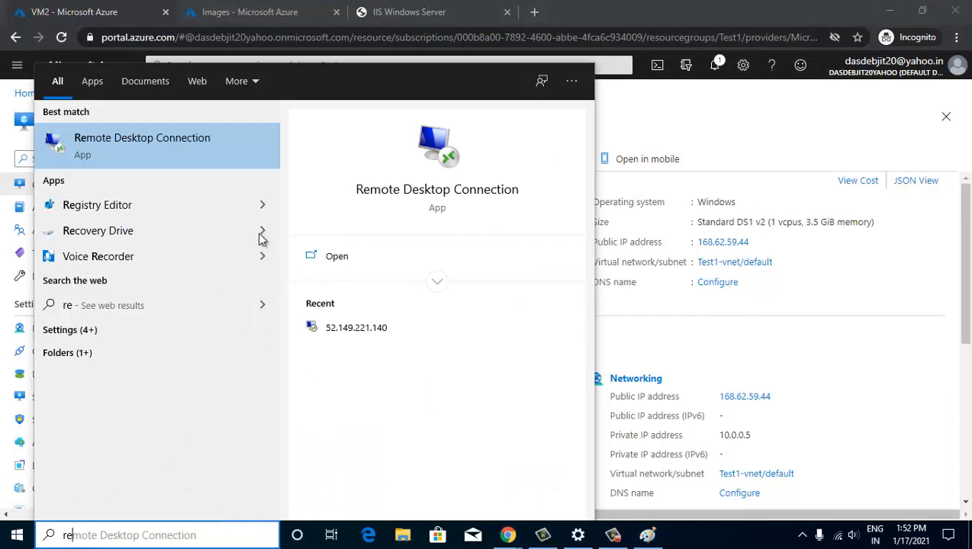
{"action": "left_click", "coordinate": [242, 152]}
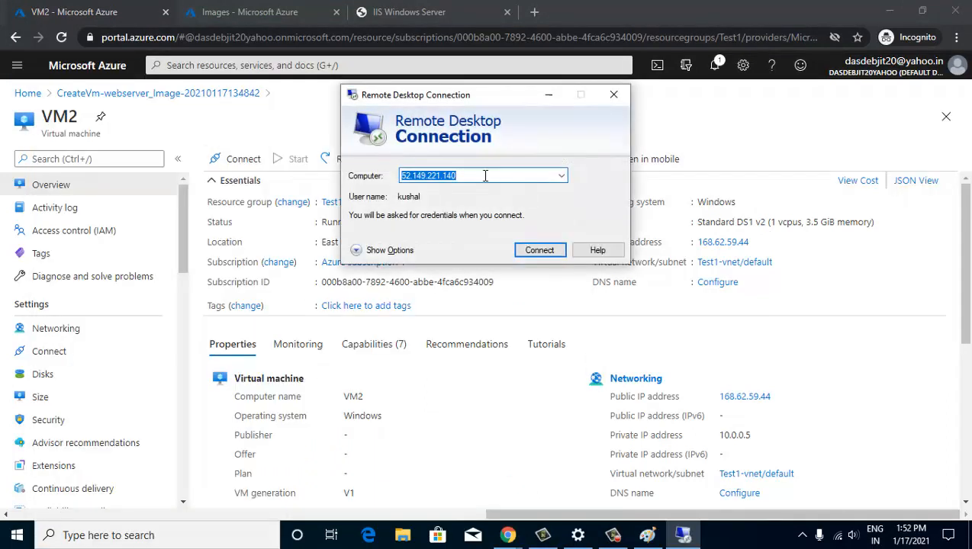
{"action": "key", "text": "ctrl+v"}
{"action": "key", "text": "Return"}
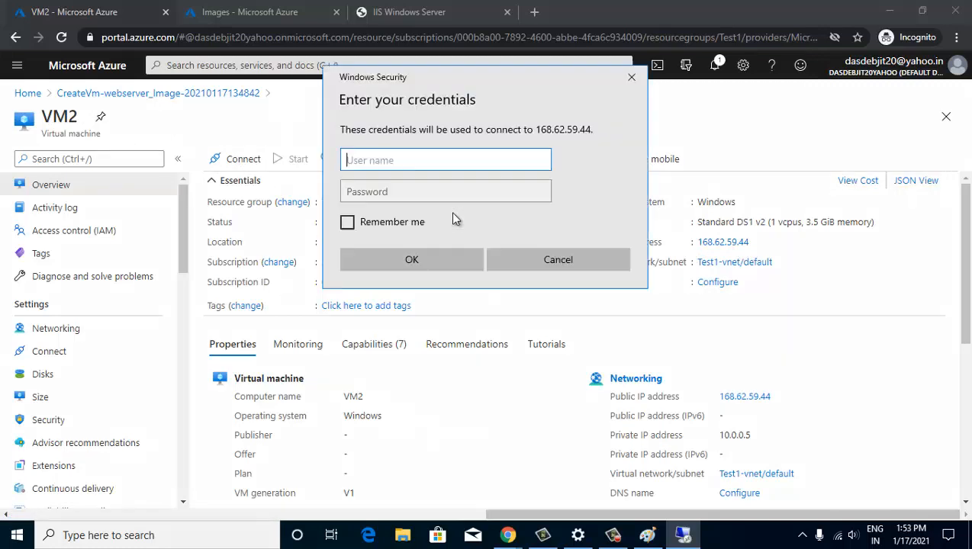
- Sign in to VM2 with the VM's administrator username and password
{"action": "type", "text": "kushal"}
{"action": "key", "text": "Tab"}
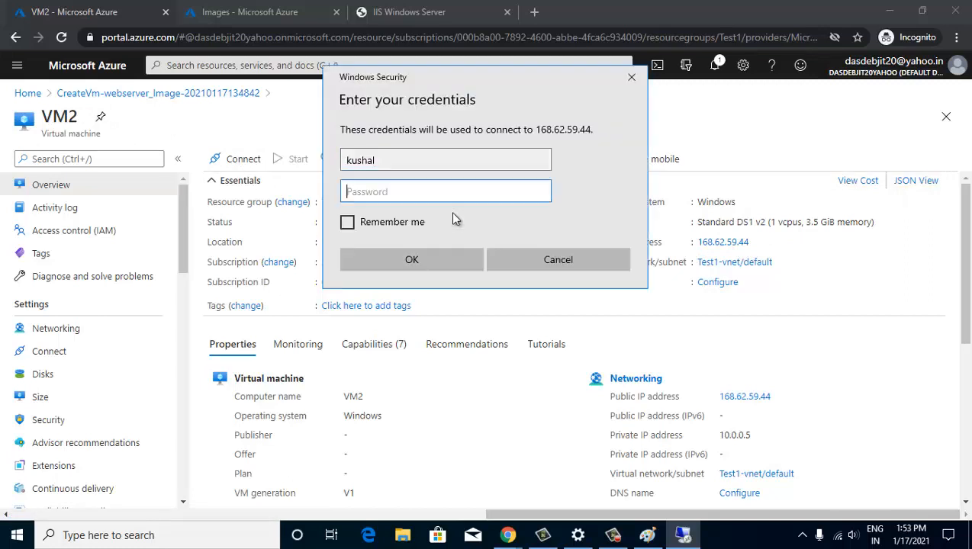
{"action": "type", "text": "********"}
{"action": "key", "text": "Return"}
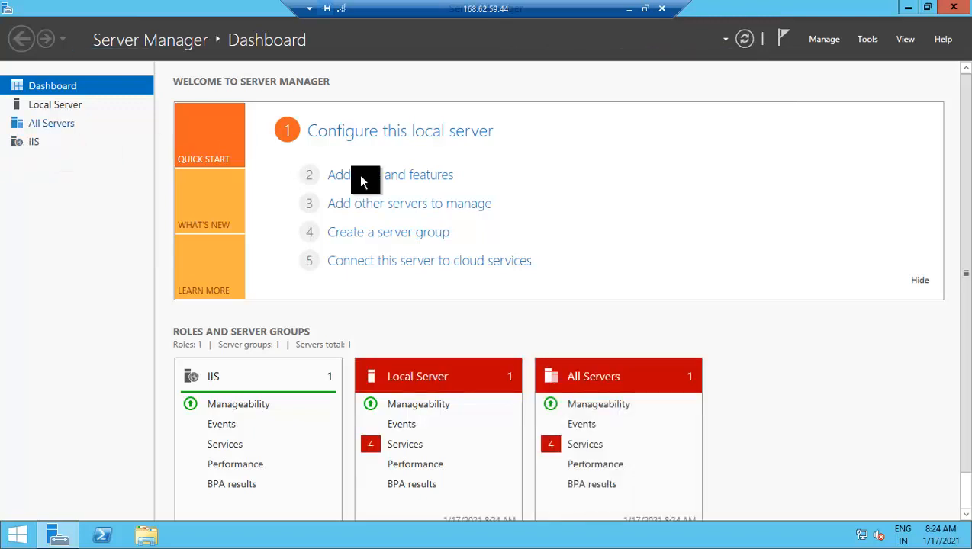
- Close Server Manager on the remote VM2 desktop
{"action": "left_click", "coordinate": [957, 9]}
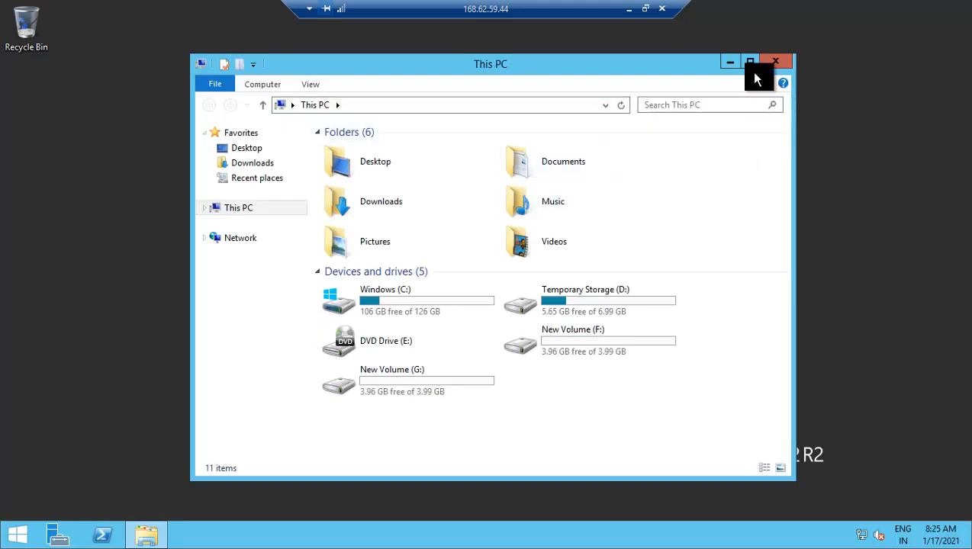
- Maximise This PC, browse New Volume (F:) into the test data folder, then return to This PC
{"action": "left_click", "coordinate": [753, 62]}
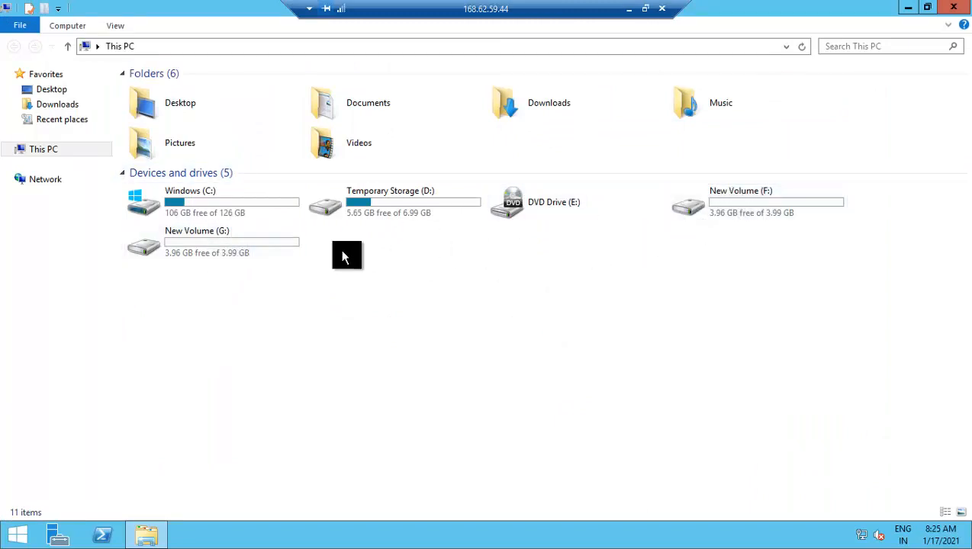
{"action": "double_click", "coordinate": [737, 193]}
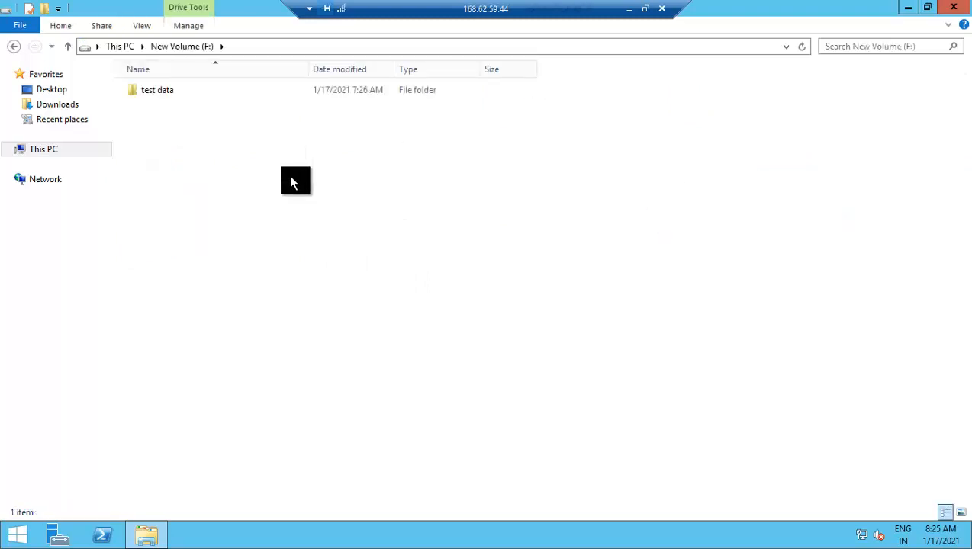
{"action": "double_click", "coordinate": [168, 90]}
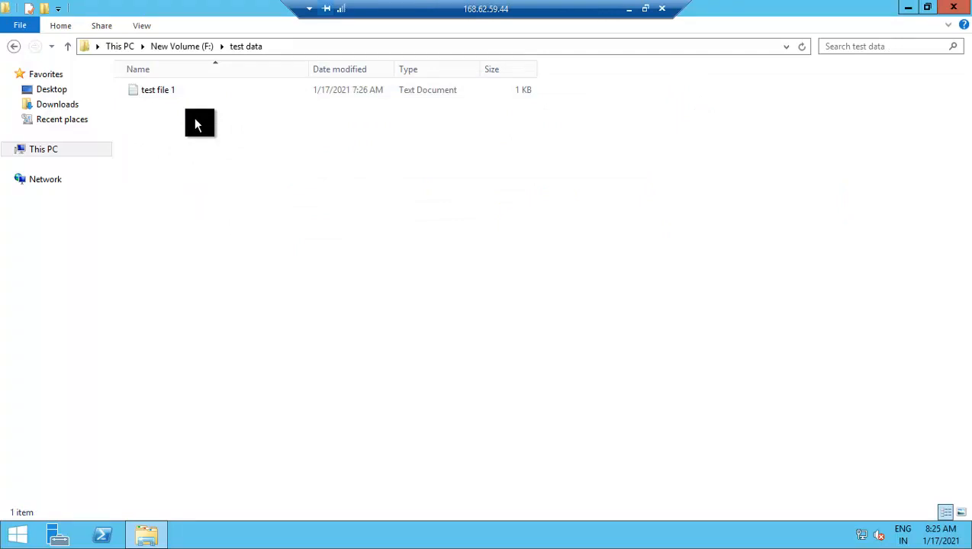
{"action": "left_click", "coordinate": [11, 49]}
{"action": "left_click", "coordinate": [15, 46]}
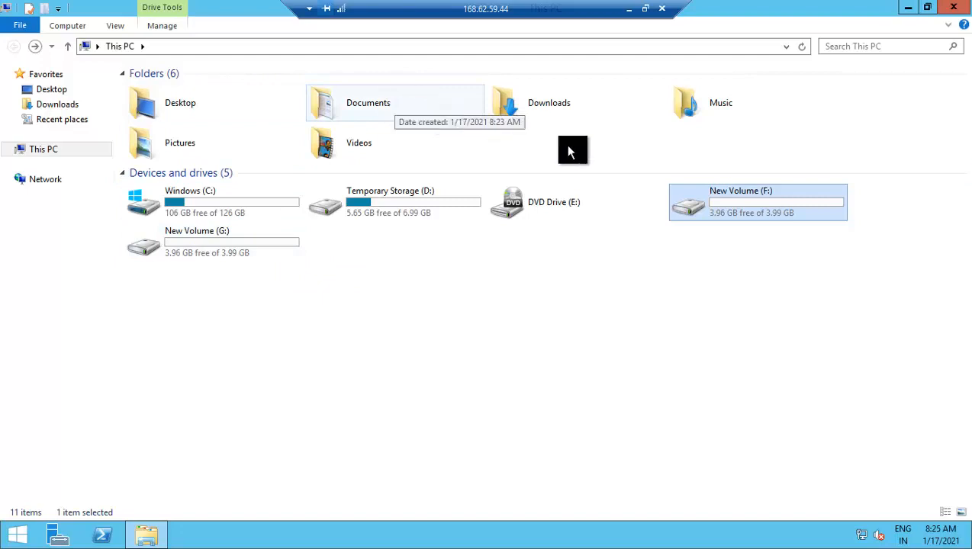
- Open F:\test data\test file 1 in Notepad to read 'welcome to AZ-104', then close it
{"action": "double_click", "coordinate": [696, 194]}
{"action": "double_click", "coordinate": [164, 93]}
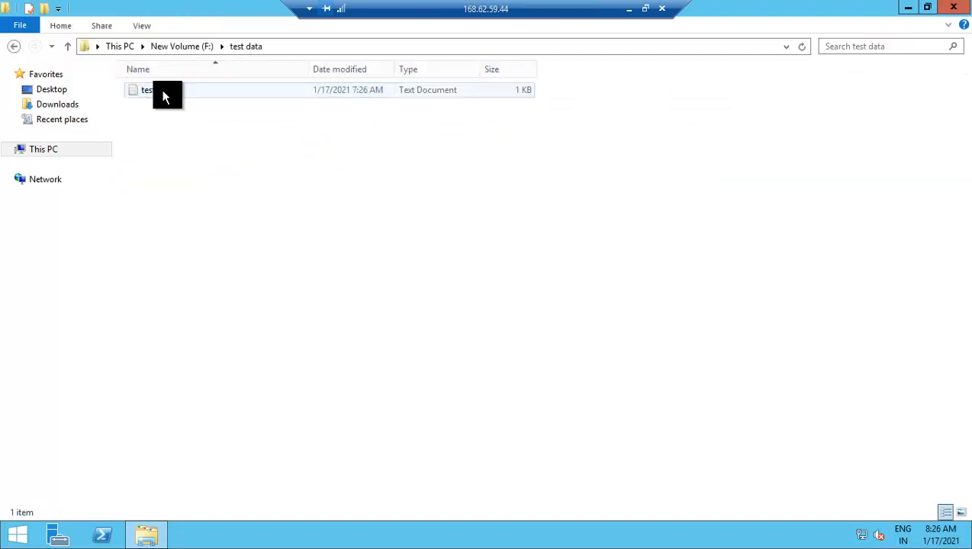
{"action": "double_click", "coordinate": [165, 92]}
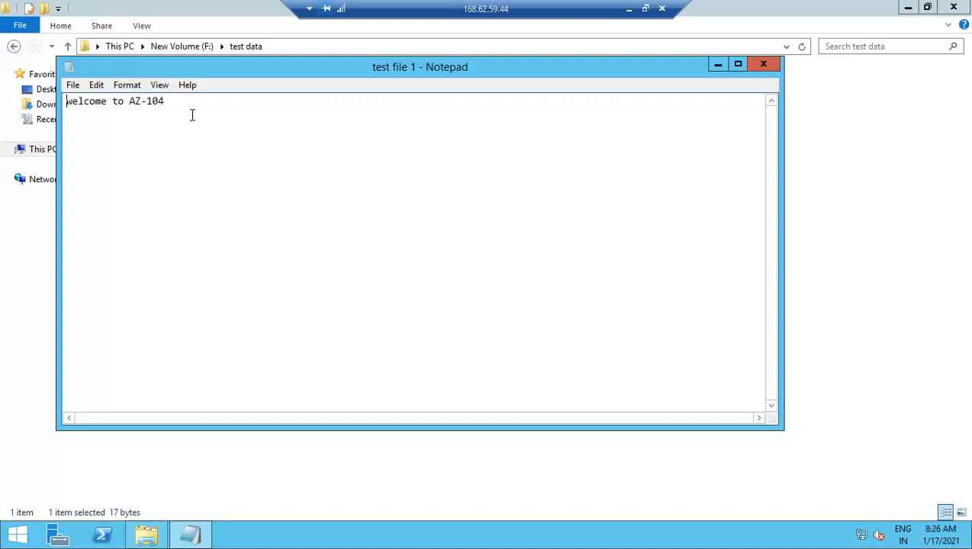
{"action": "left_click", "coordinate": [760, 68]}
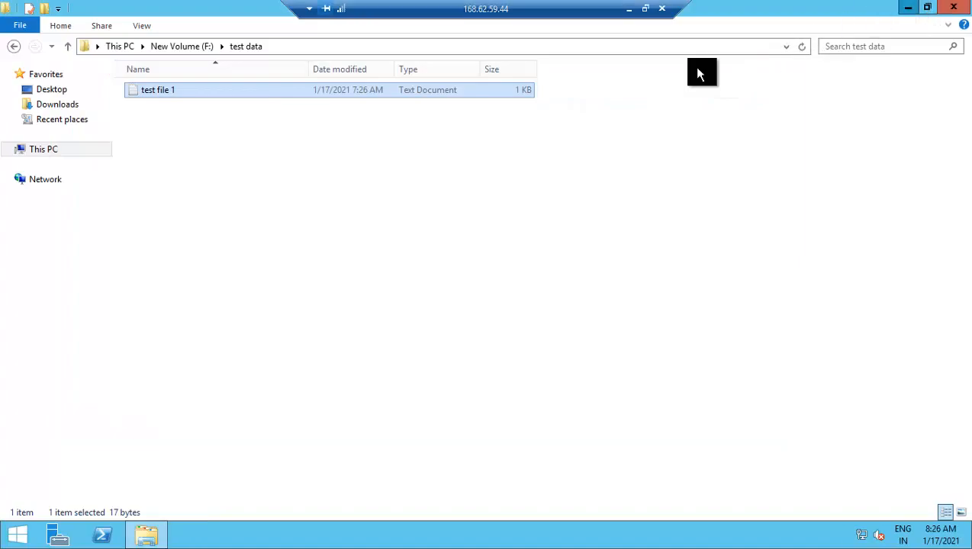
- Minimise File Explorer and disconnect the Remote Desktop session to VM2
{"action": "left_click", "coordinate": [908, 7]}
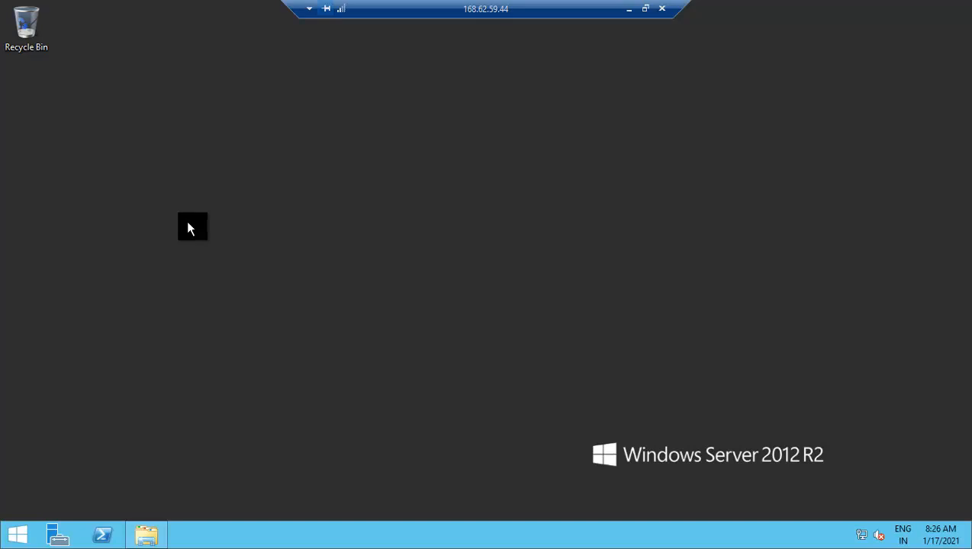
{"action": "left_click", "coordinate": [662, 9]}
{"action": "left_click", "coordinate": [532, 299]}
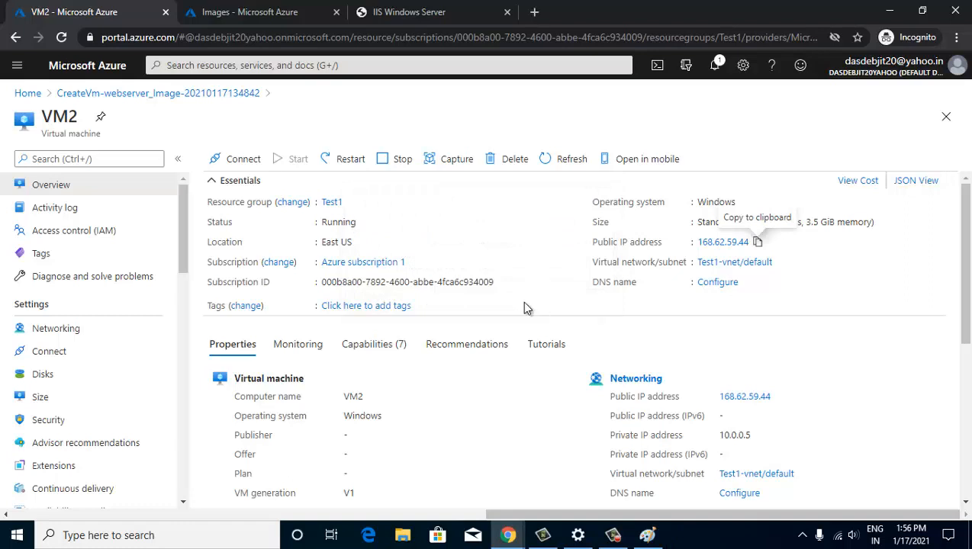
- Highlight VM2's private IP address 10.0.0.5 on its Overview page
{"action": "scroll", "coordinate": [528, 283], "scroll_direction": "down", "scroll_amount": 3}
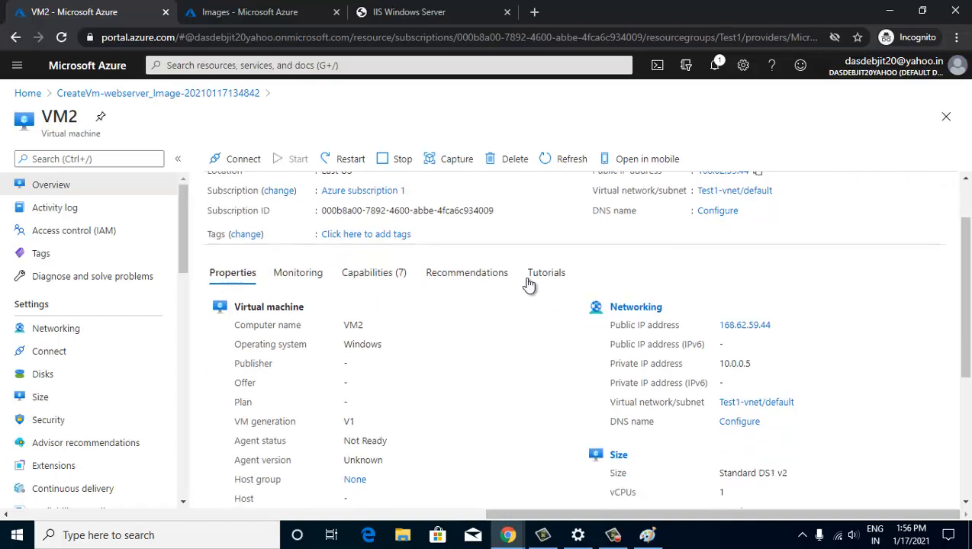
{"action": "scroll", "coordinate": [529, 283], "scroll_direction": "up", "scroll_amount": 3}
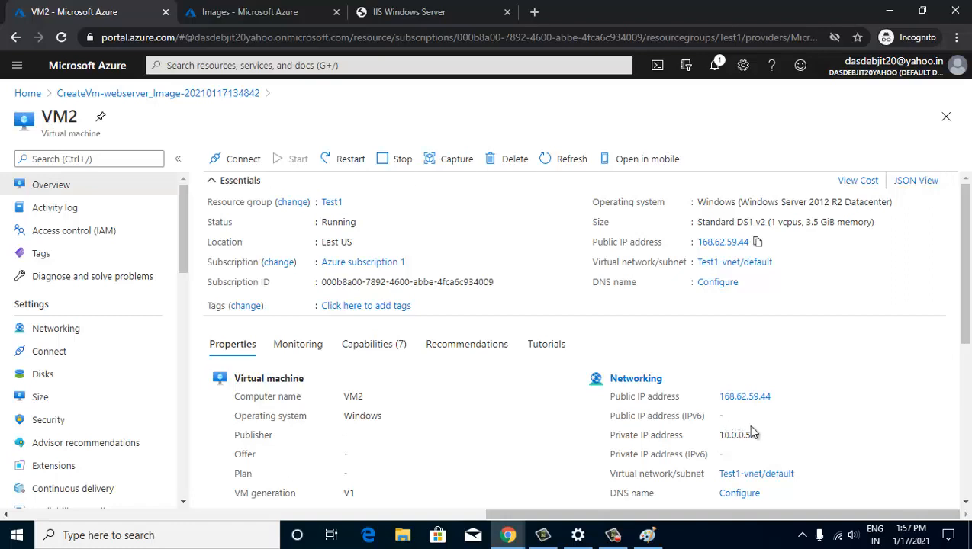
{"action": "left_click_drag", "start_coordinate": [613, 434], "coordinate": [681, 435]}
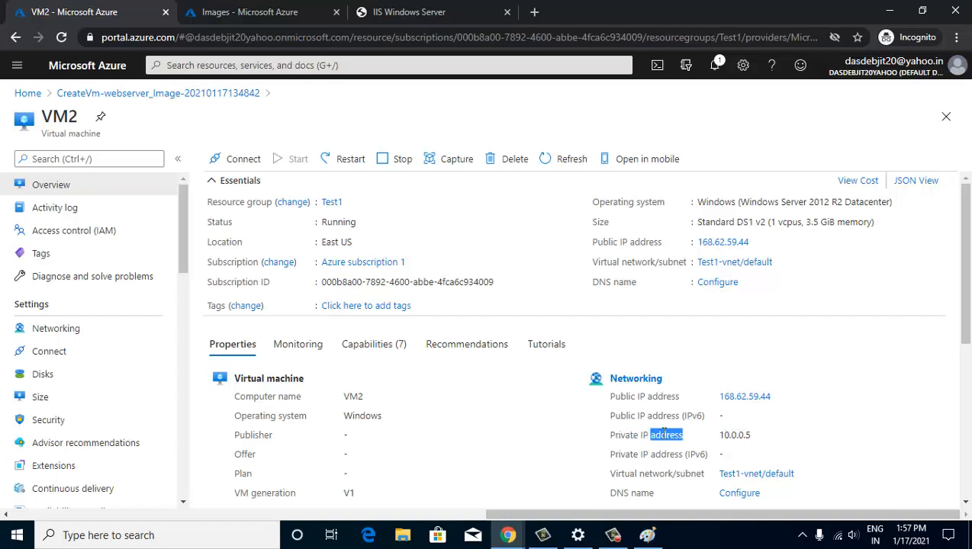
{"action": "left_click", "coordinate": [696, 437]}
{"action": "double_click", "coordinate": [726, 435]}
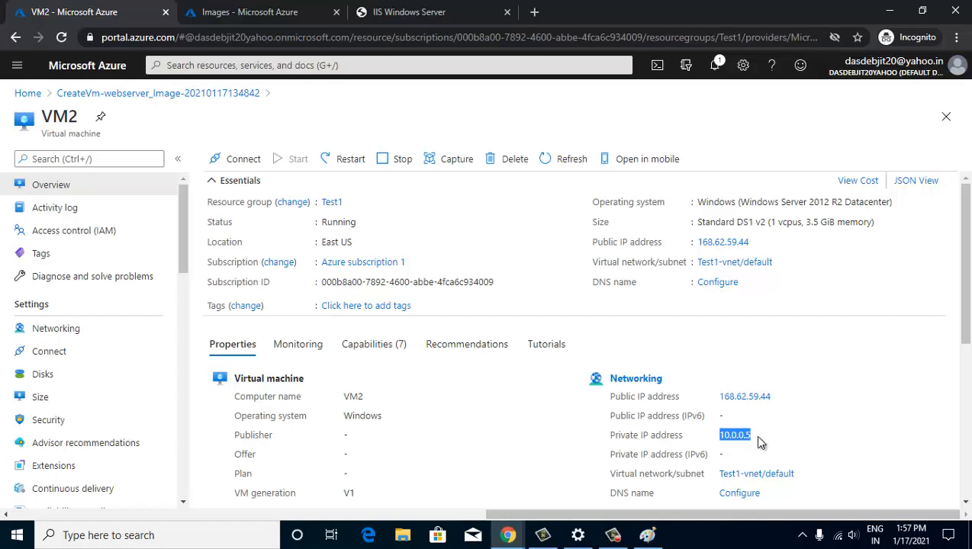
- Draw a large ellipse in the Paint diagram and move it slightly left
{"action": "left_click", "coordinate": [647, 534]}
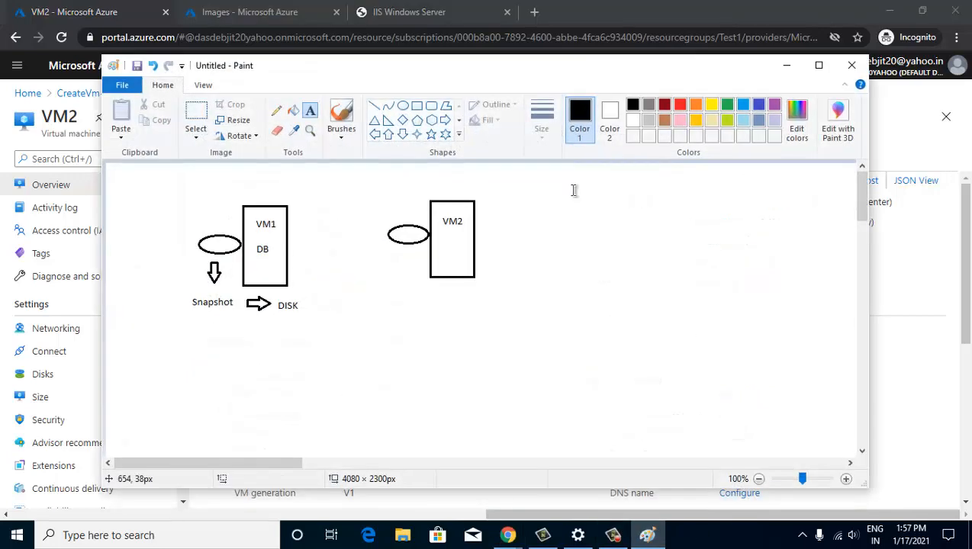
{"action": "scroll", "coordinate": [555, 271], "scroll_direction": "down", "scroll_amount": 3}
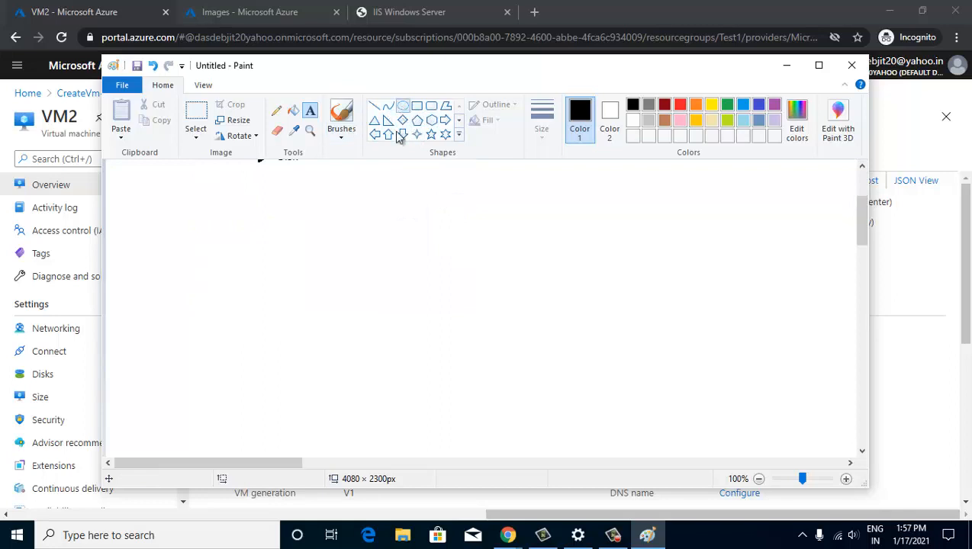
{"action": "left_click", "coordinate": [403, 105]}
{"action": "left_click_drag", "start_coordinate": [236, 204], "coordinate": [479, 417]}
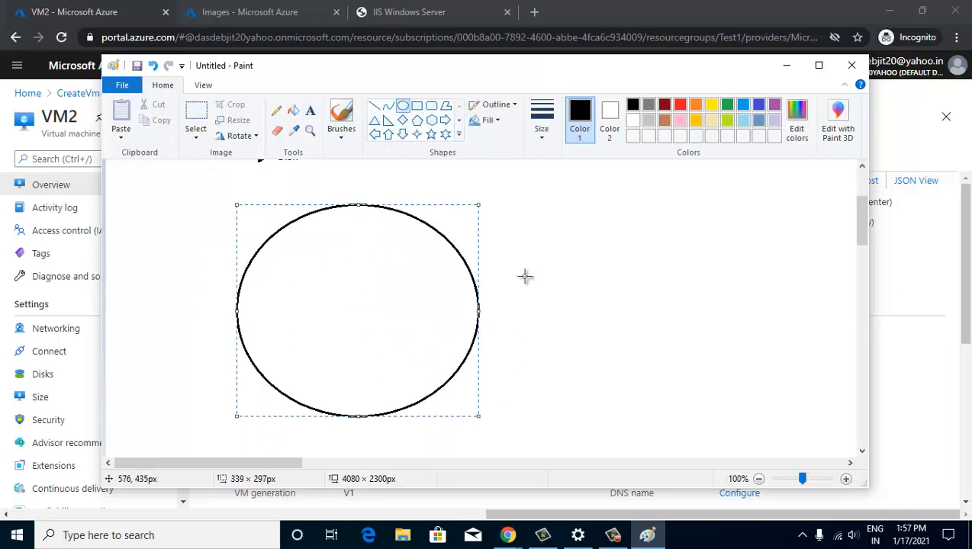
{"action": "mouse_move", "coordinate": [368, 304]}
{"action": "left_mouse_down"}
{"action": "mouse_move", "coordinate": [277, 276]}
{"action": "mouse_move", "coordinate": [274, 296]}
{"action": "left_mouse_up"}
{"action": "left_click", "coordinate": [504, 285]}
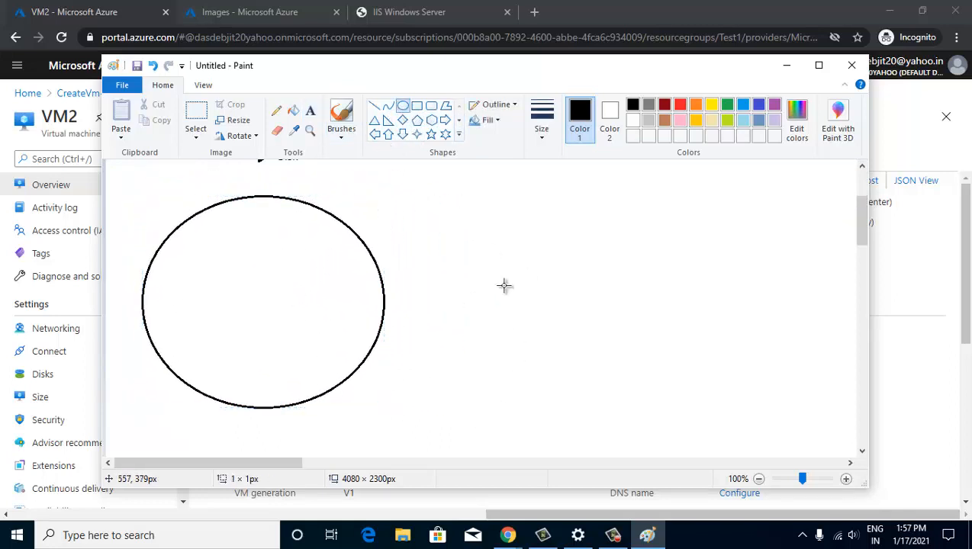
- Draw two tall rectangles side by side inside the ellipse
{"action": "left_click", "coordinate": [417, 105]}
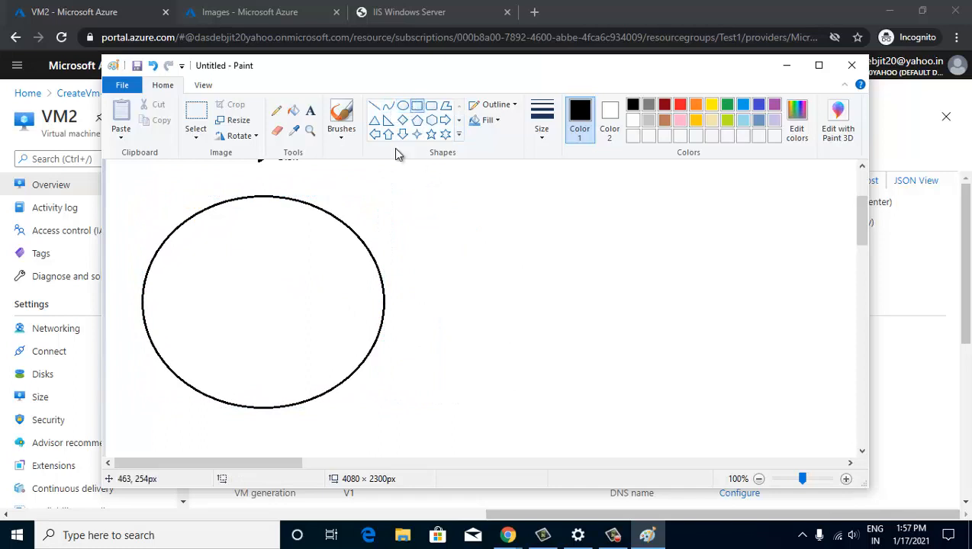
{"action": "left_click_drag", "start_coordinate": [195, 236], "coordinate": [226, 311]}
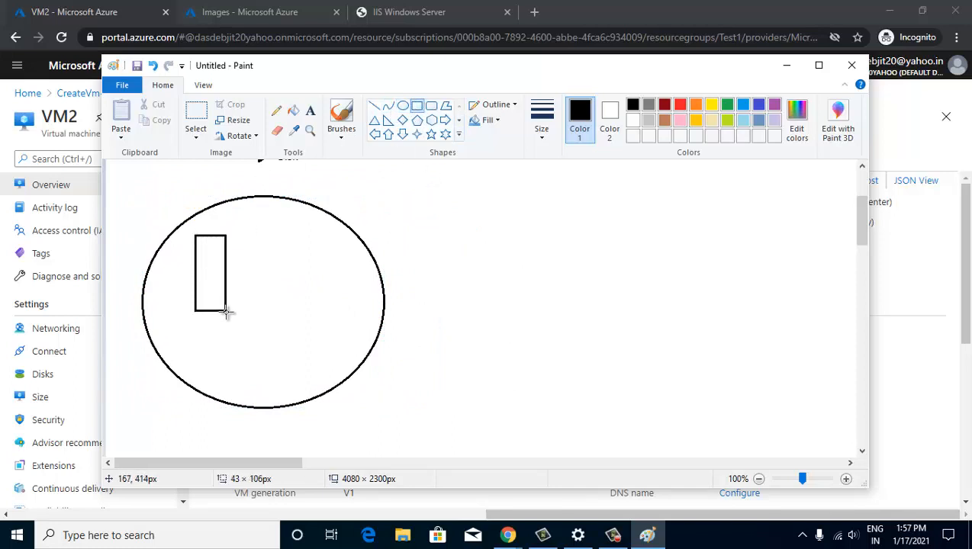
{"action": "left_click_drag", "start_coordinate": [243, 234], "coordinate": [273, 311]}
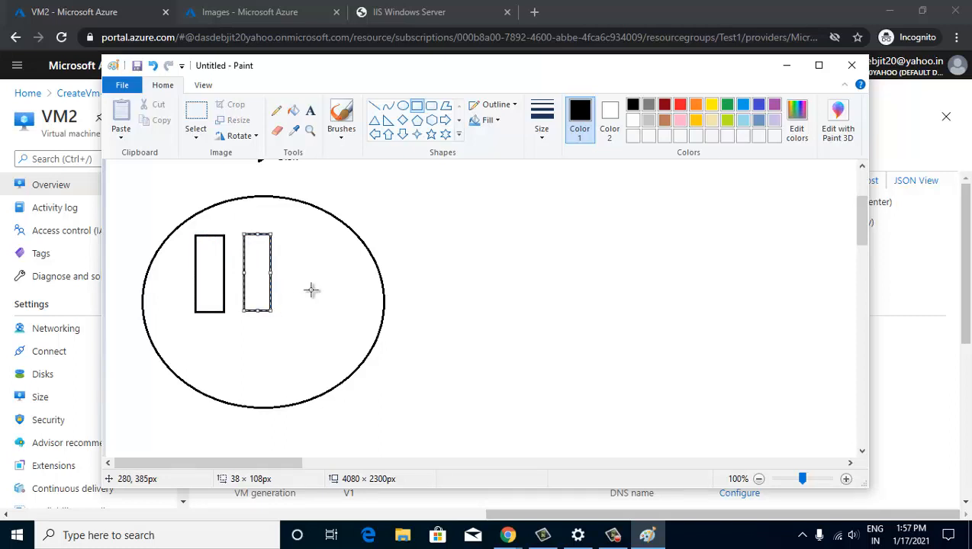
{"action": "left_click", "coordinate": [311, 289]}
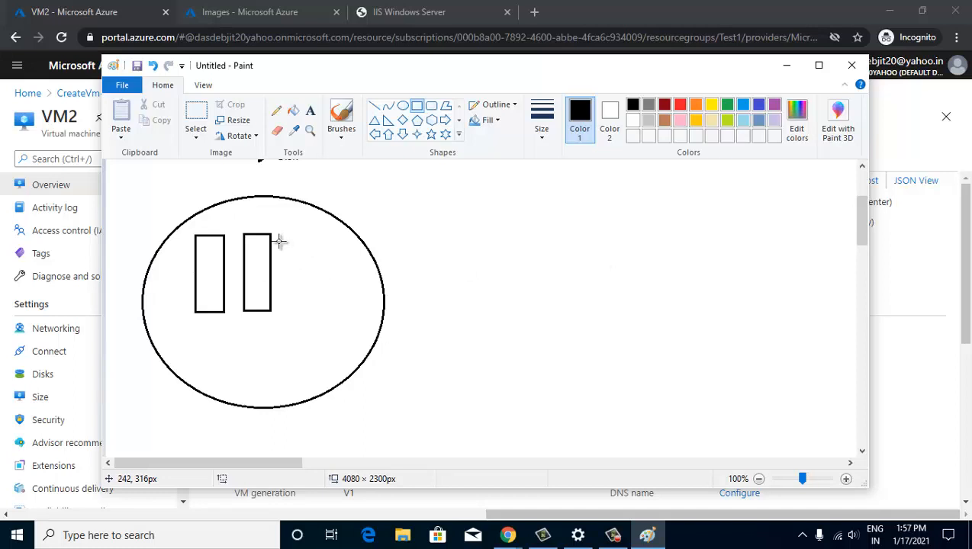
- Label the two rectangles 'vm1' and 'vm2' with the Text tool
{"action": "left_click", "coordinate": [311, 112]}
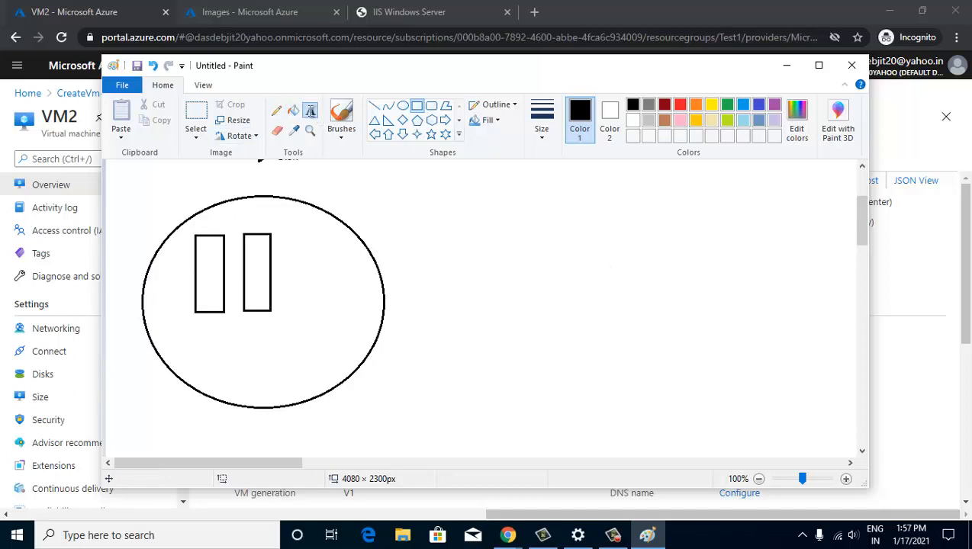
{"action": "left_click", "coordinate": [203, 260]}
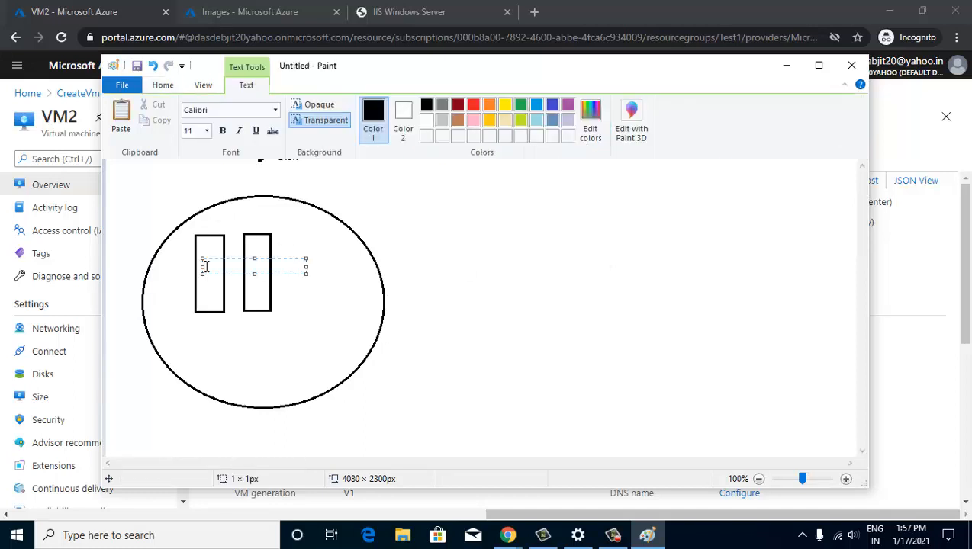
{"action": "type", "text": "vm1        vm2"}
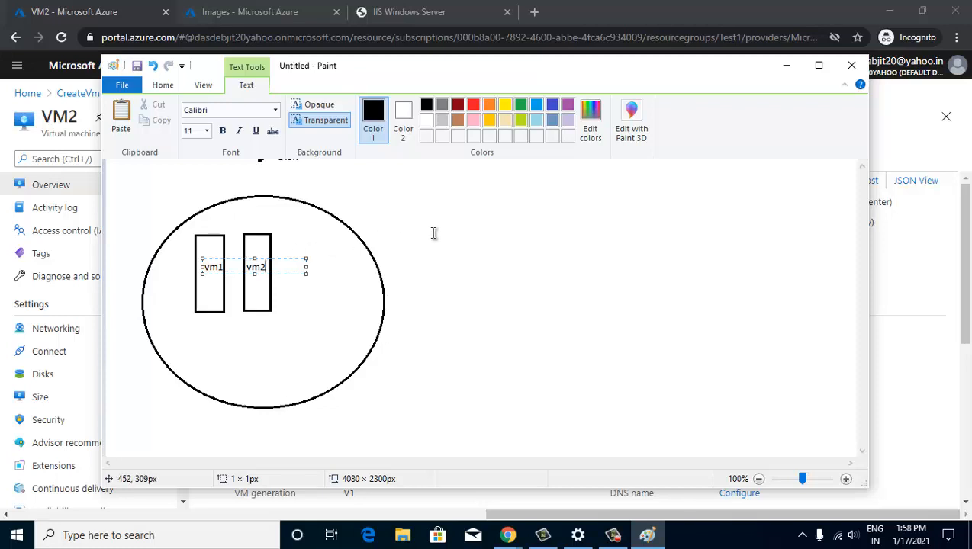
{"action": "left_click", "coordinate": [433, 233]}
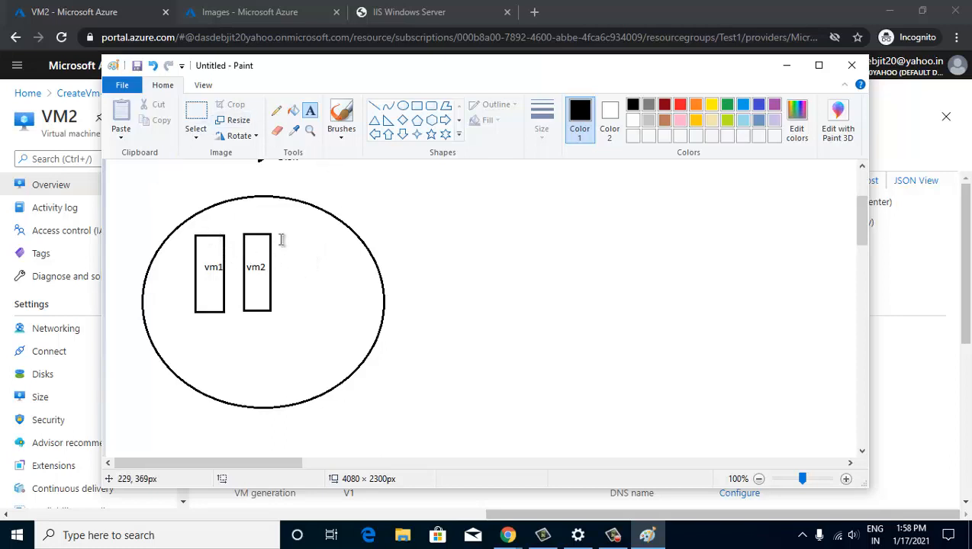
- Draw a short horizontal line linking the vm1 and vm2 boxes, then minimise Paint
{"action": "left_click", "coordinate": [374, 105]}
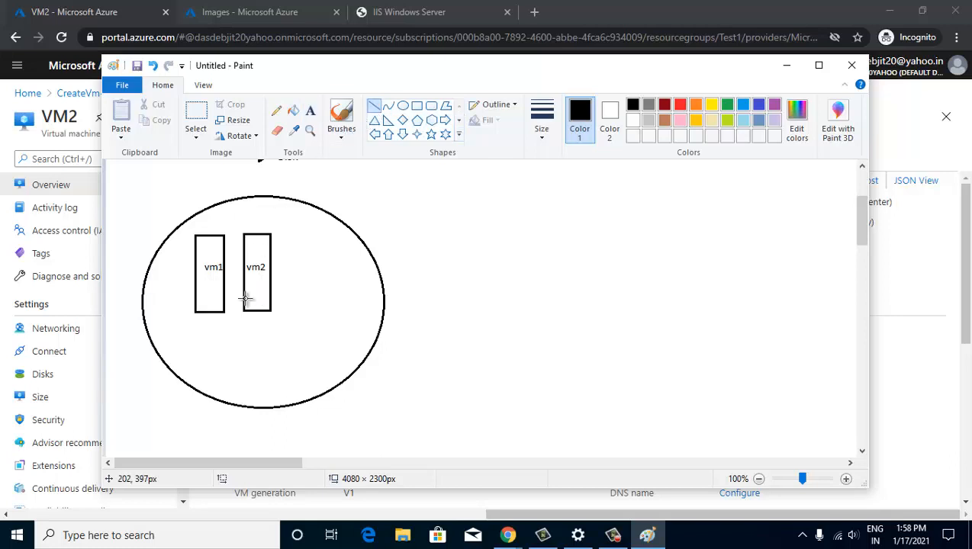
{"action": "left_click_drag", "start_coordinate": [225, 286], "coordinate": [244, 286]}
{"action": "left_click", "coordinate": [282, 282]}
{"action": "left_click", "coordinate": [787, 69]}
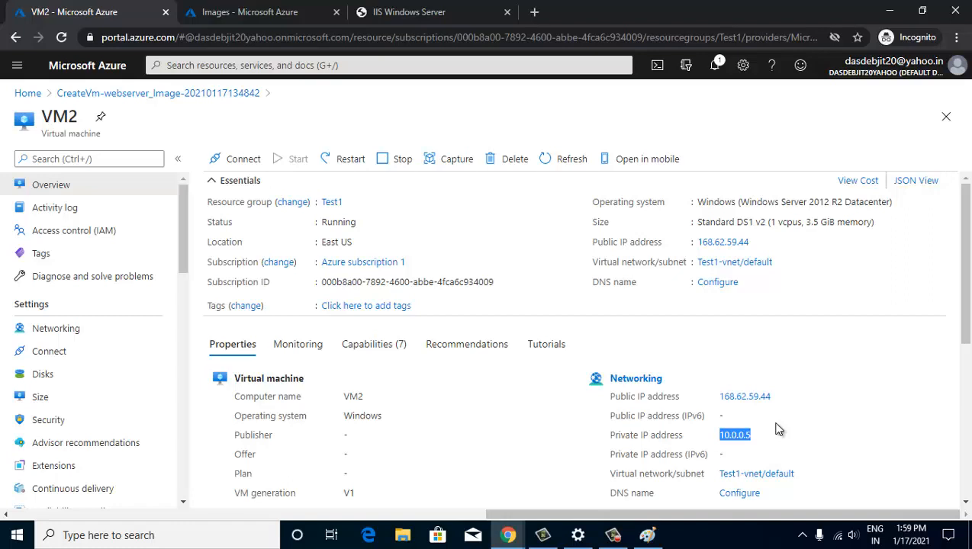
- Restore Paint from the taskbar, minimise it, then restore it again
{"action": "left_click", "coordinate": [647, 535]}
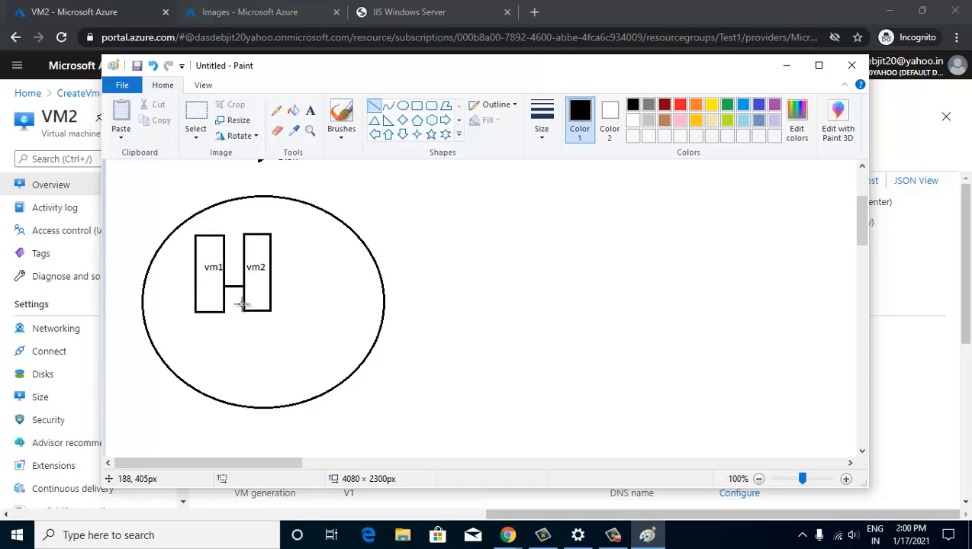
{"action": "left_click", "coordinate": [786, 67]}
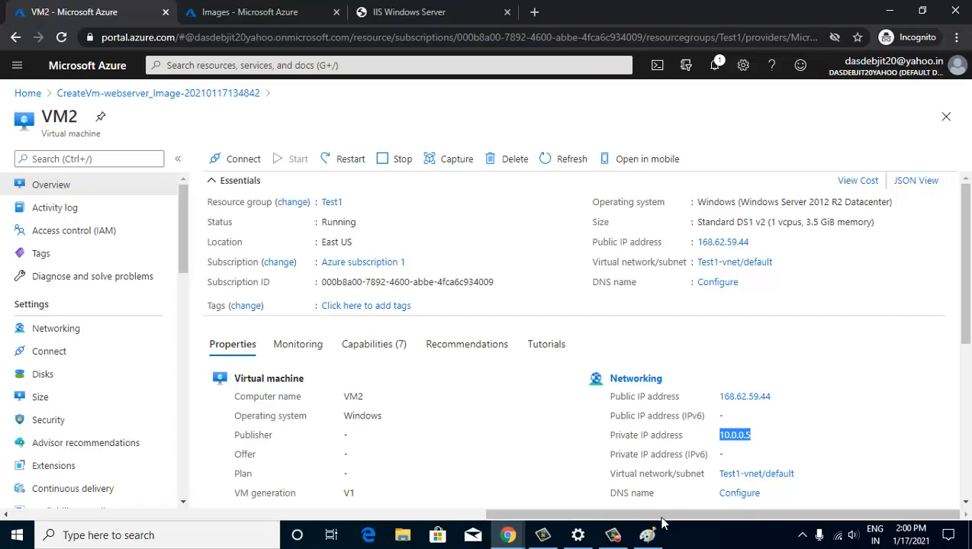
{"action": "left_click", "coordinate": [642, 534]}
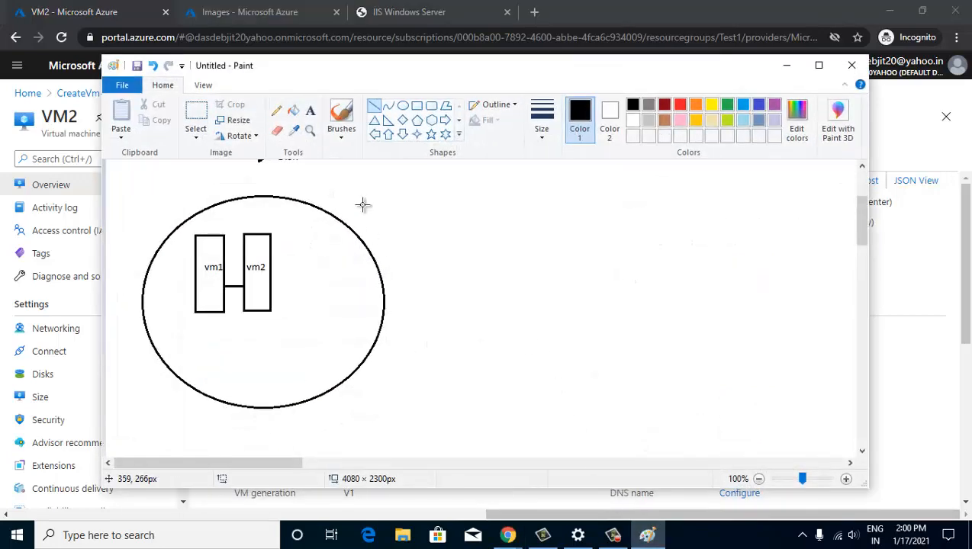
- Draw a second circle on the right with two rectangles inside it
{"action": "left_click", "coordinate": [403, 106]}
{"action": "left_click_drag", "start_coordinate": [488, 197], "coordinate": [702, 401]}
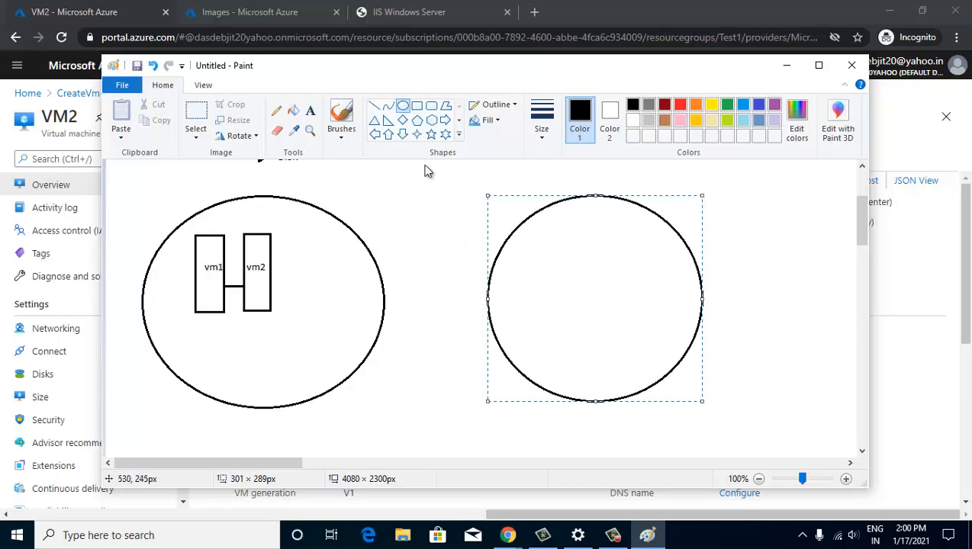
{"action": "left_click", "coordinate": [417, 106]}
{"action": "left_click_drag", "start_coordinate": [541, 250], "coordinate": [571, 328]}
{"action": "left_click_drag", "start_coordinate": [592, 250], "coordinate": [621, 328]}
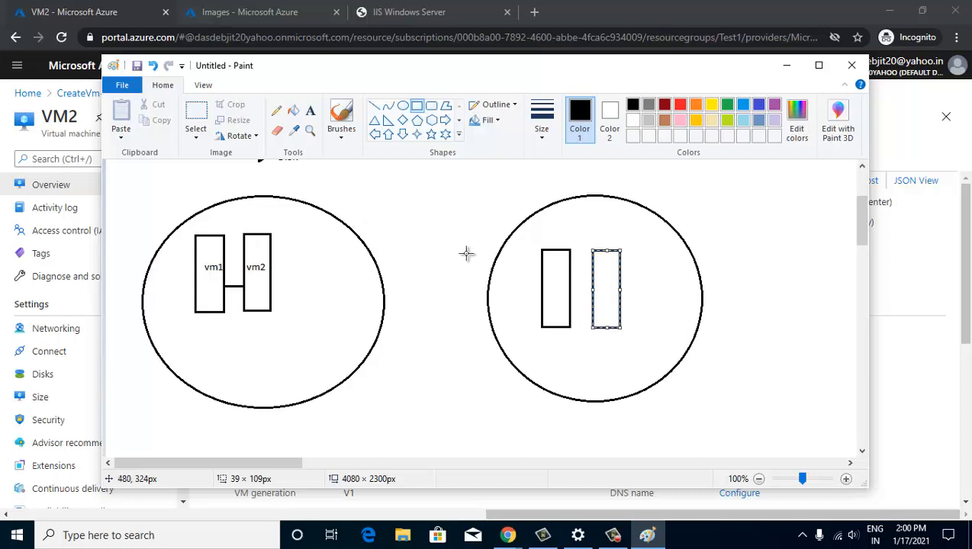
- Add a Cloud callout shape between the two circles
{"action": "left_click", "coordinate": [458, 135]}
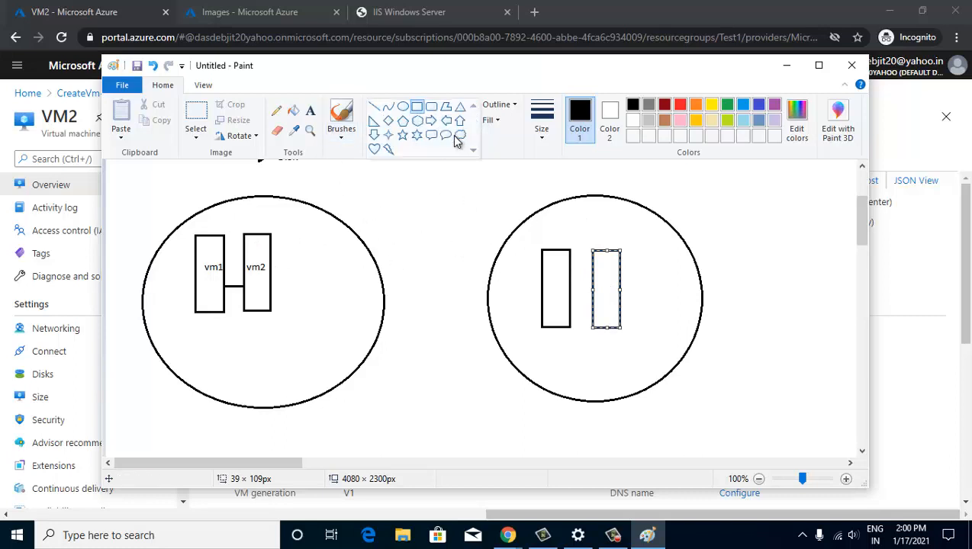
{"action": "left_click", "coordinate": [460, 135]}
{"action": "left_click_drag", "start_coordinate": [404, 280], "coordinate": [450, 334]}
{"action": "left_click", "coordinate": [424, 225]}
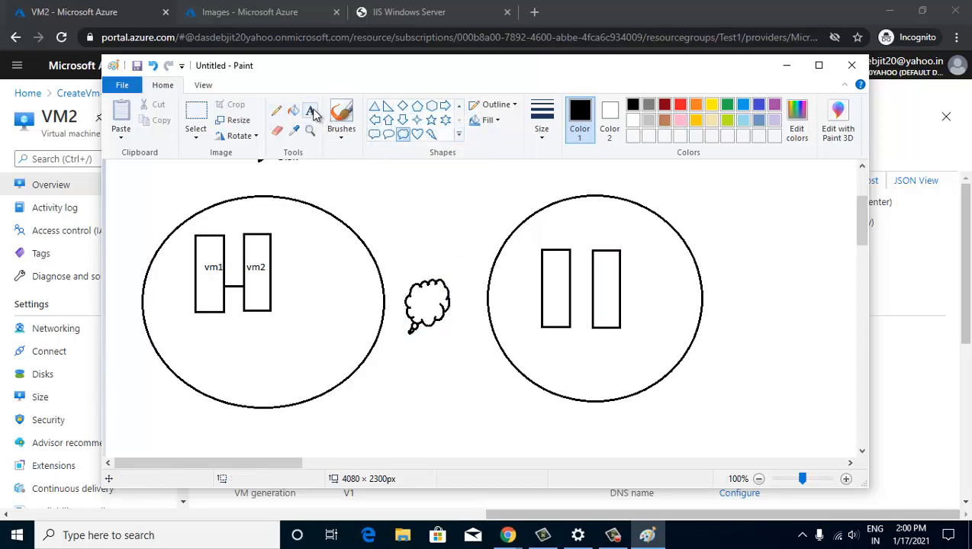
- Draw a straight line from the left circle to the cloud, then minimize Paint
{"action": "left_click", "coordinate": [459, 107]}
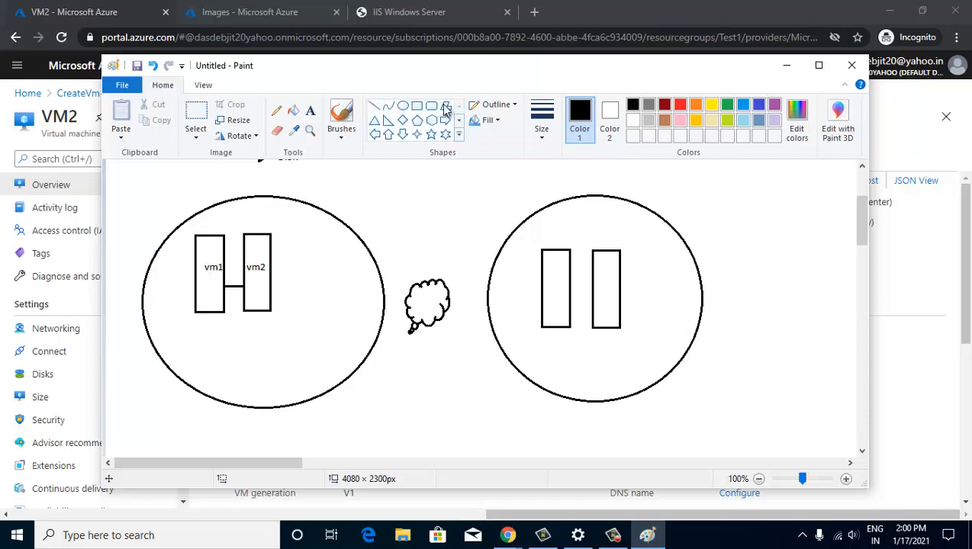
{"action": "left_click", "coordinate": [373, 105]}
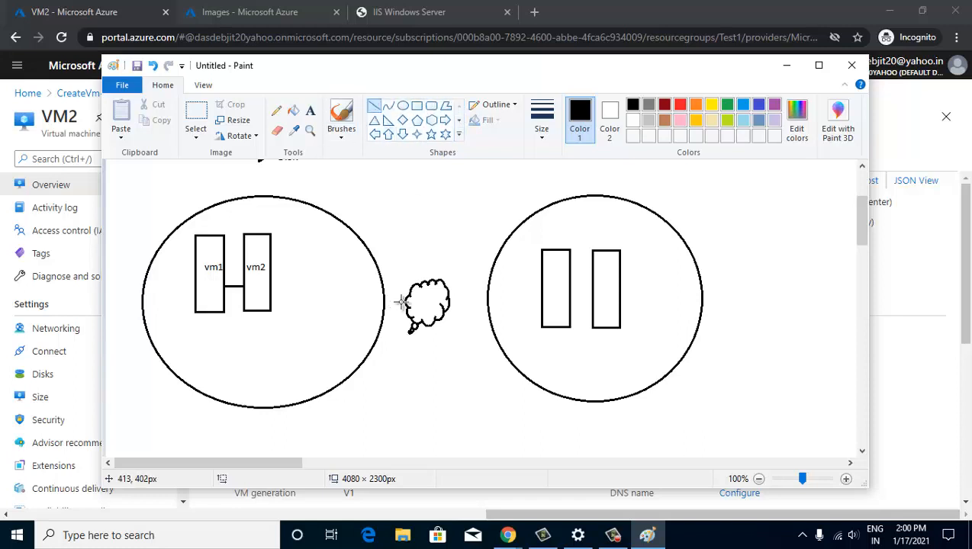
{"action": "left_click_drag", "start_coordinate": [385, 302], "coordinate": [488, 299]}
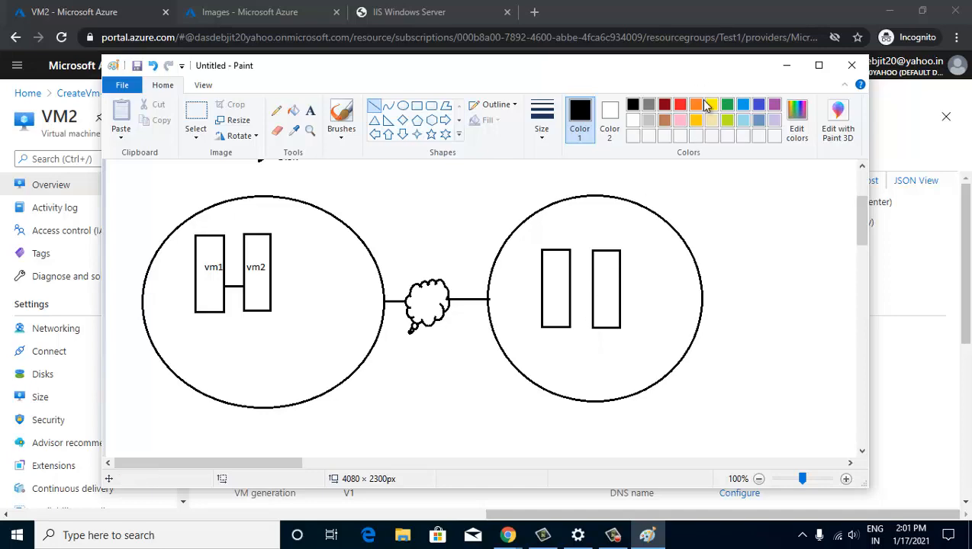
{"action": "left_click", "coordinate": [790, 68]}
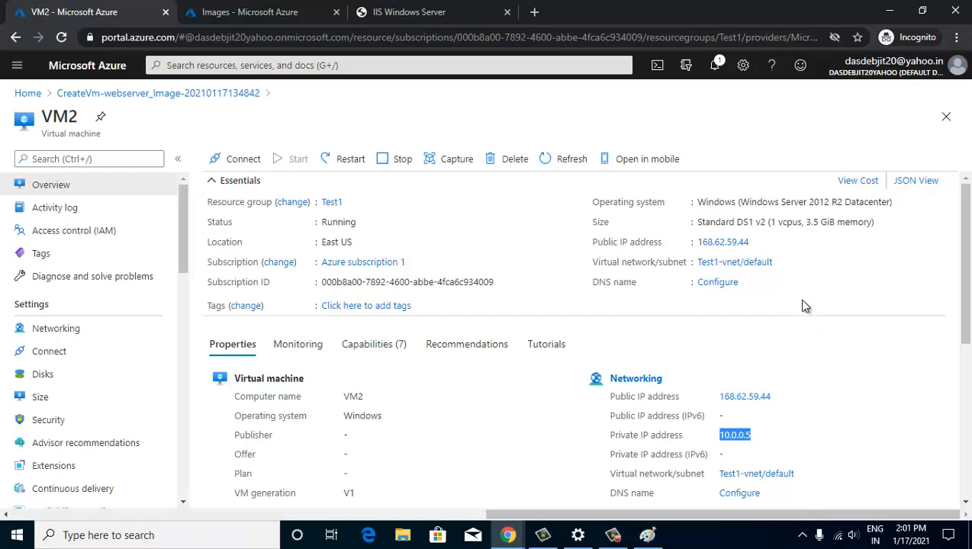
{"action": "mouse_move", "coordinate": [497, 526]}
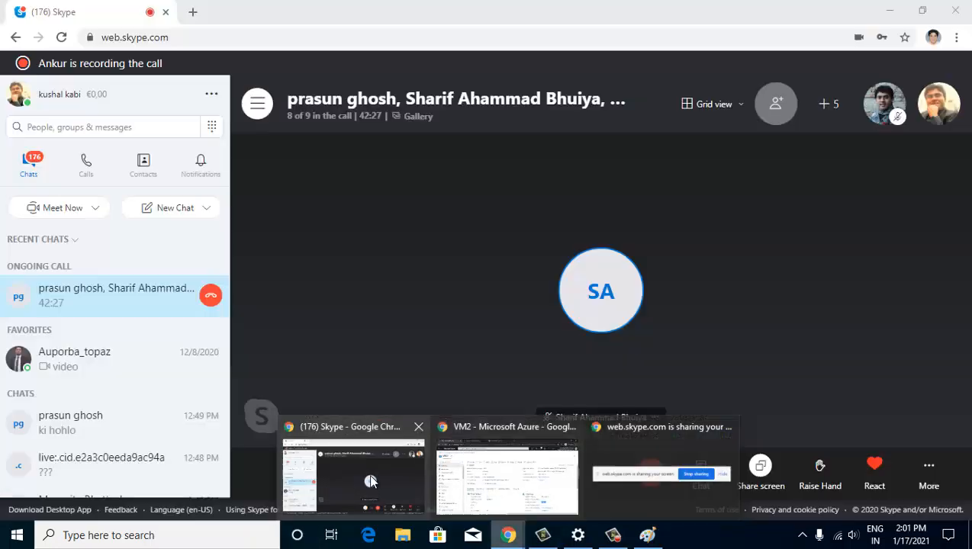
- Switch Chrome to the web Skype tab showing the ongoing 9-person group call
{"action": "left_click", "coordinate": [379, 456]}
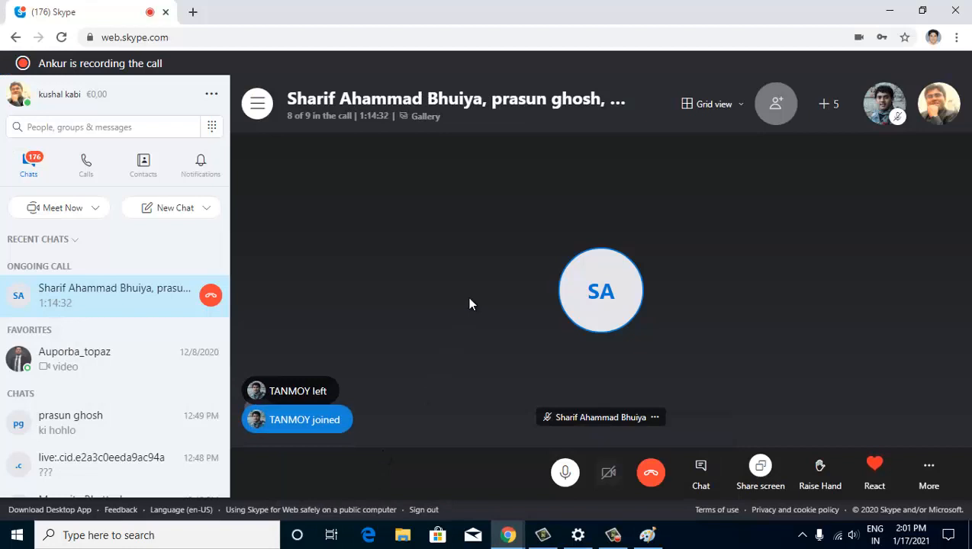